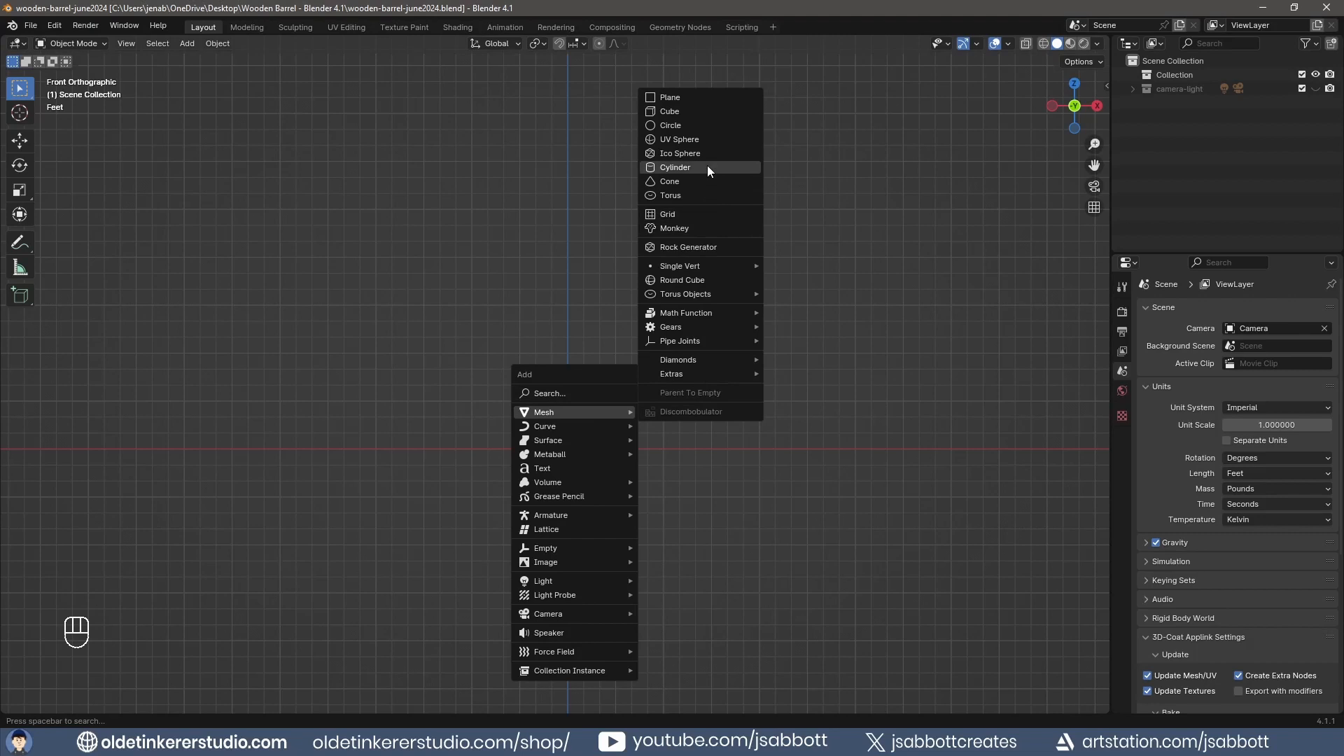
# Add a mesh cylinder with 16 vertices and its cap fill type set to Nothing
pyautogui.click(707, 166)
pyautogui.click(56, 702)
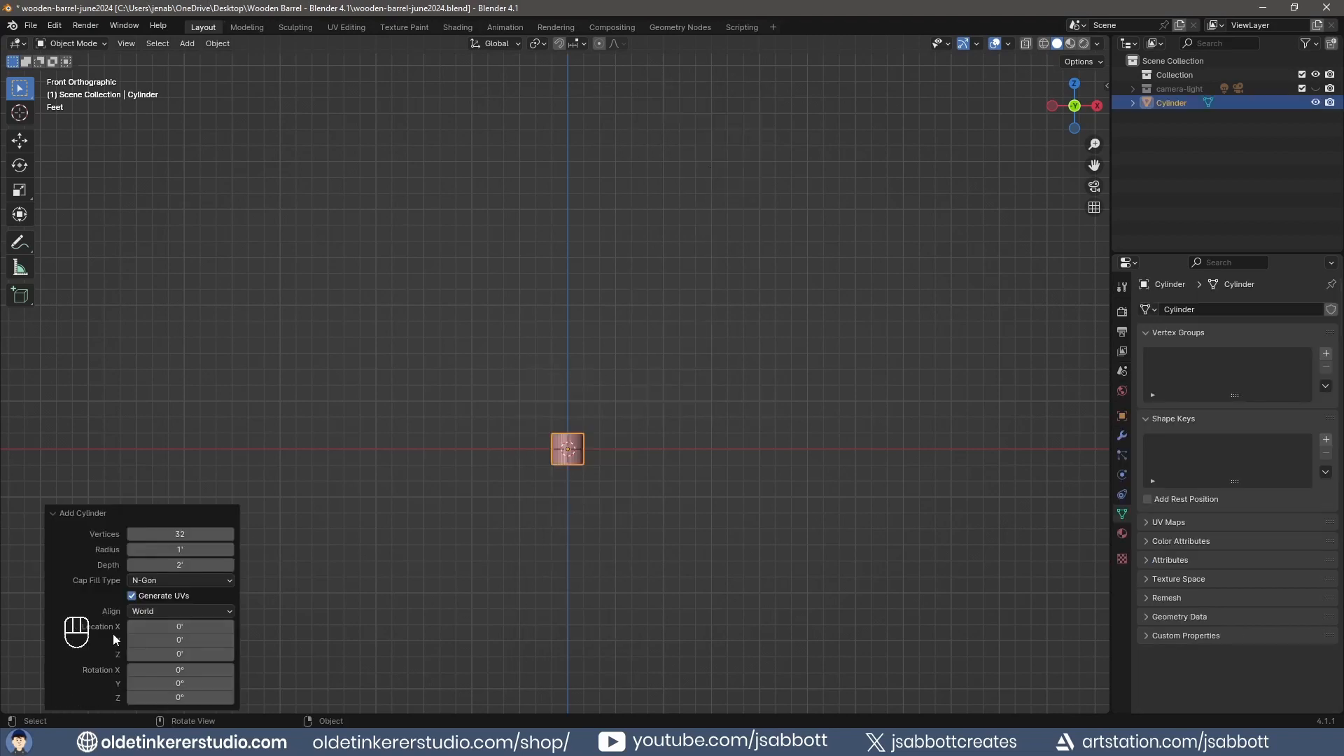
pyautogui.click(176, 536)
pyautogui.write('16')
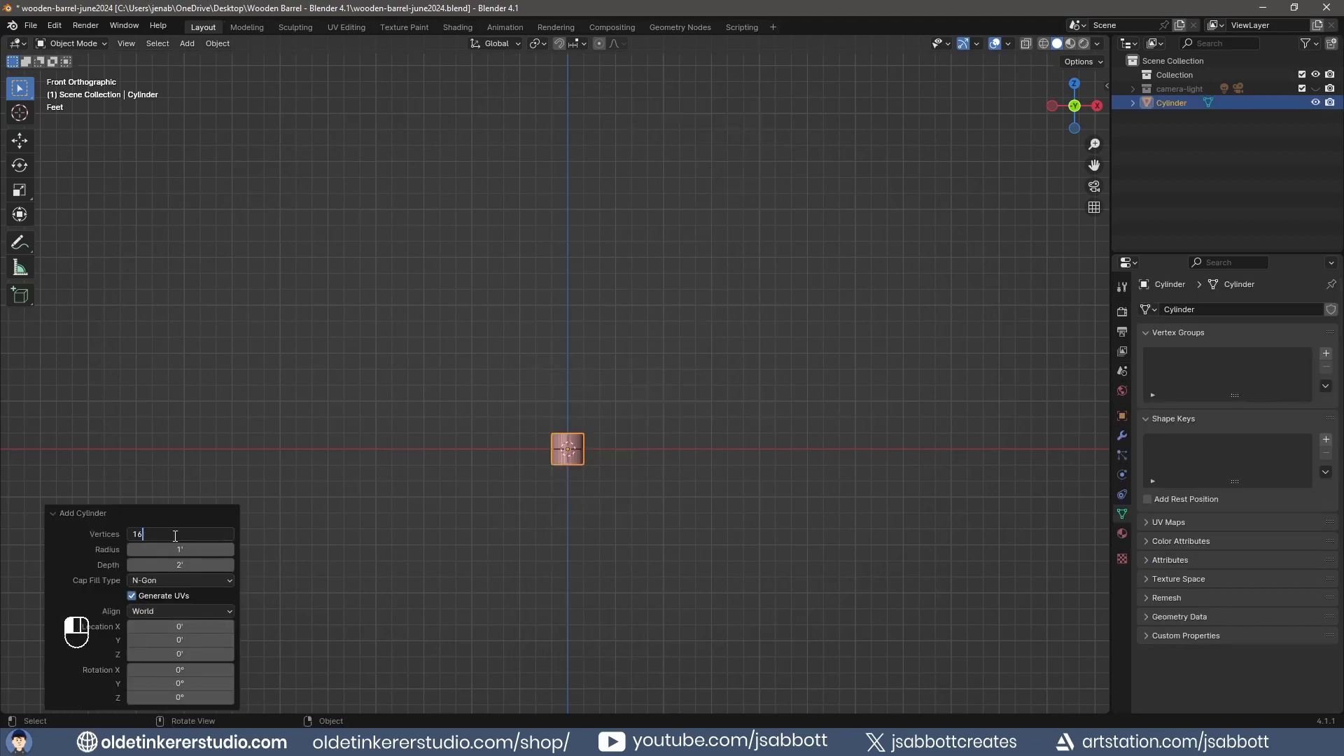
pyautogui.press('Tab')
pyautogui.click(178, 579)
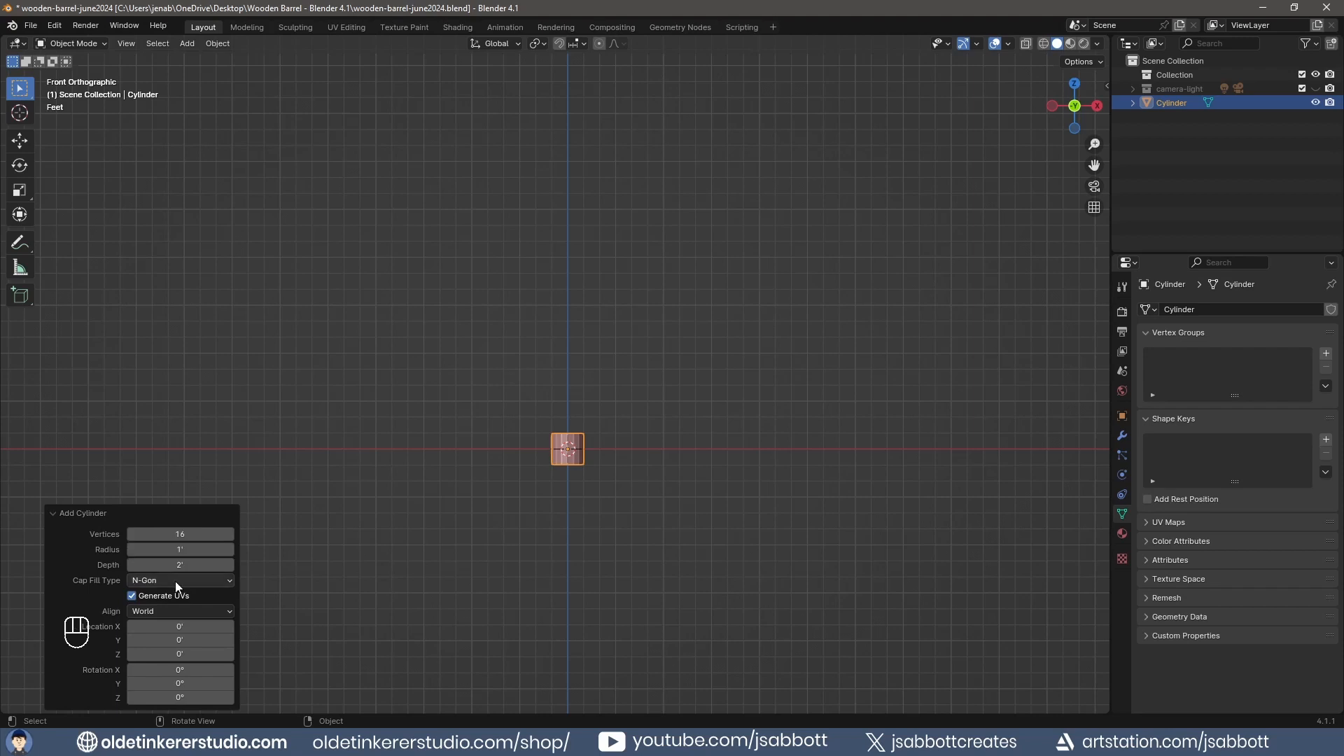
pyautogui.click(175, 581)
pyautogui.click(167, 597)
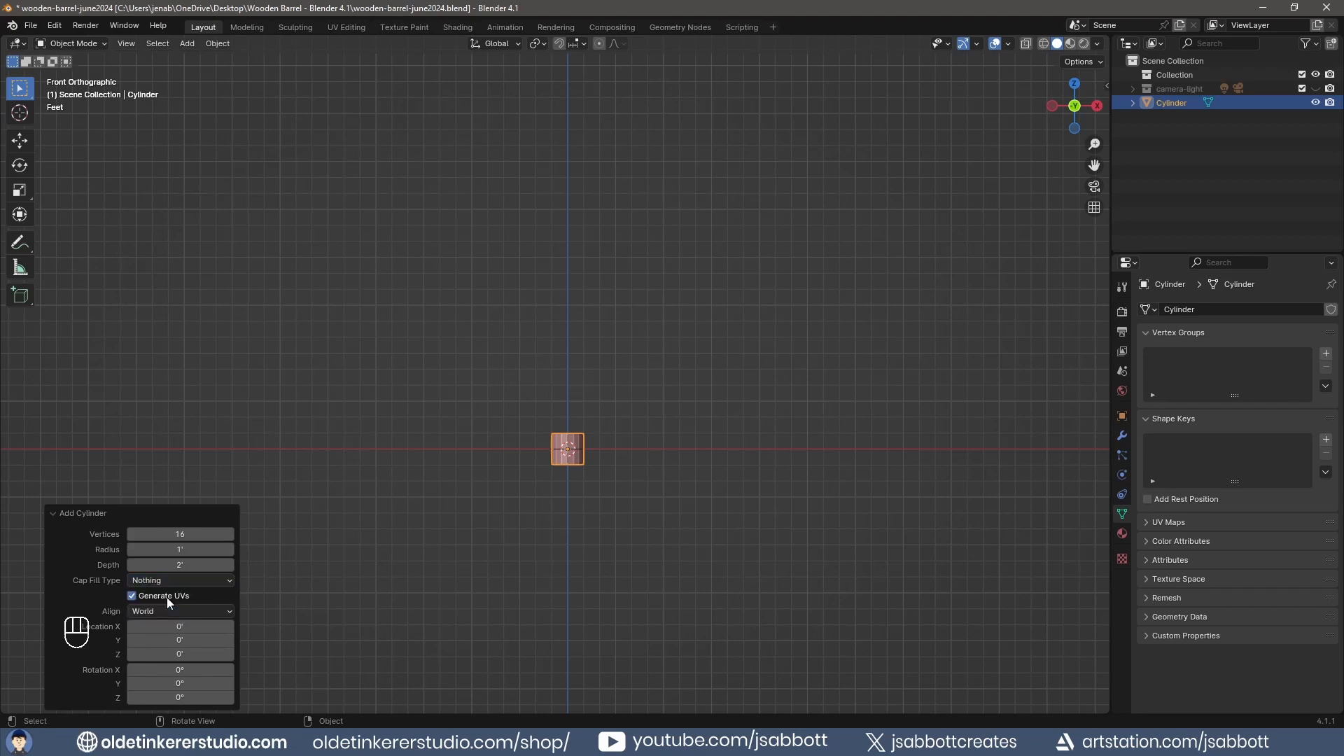
pyautogui.click(54, 513)
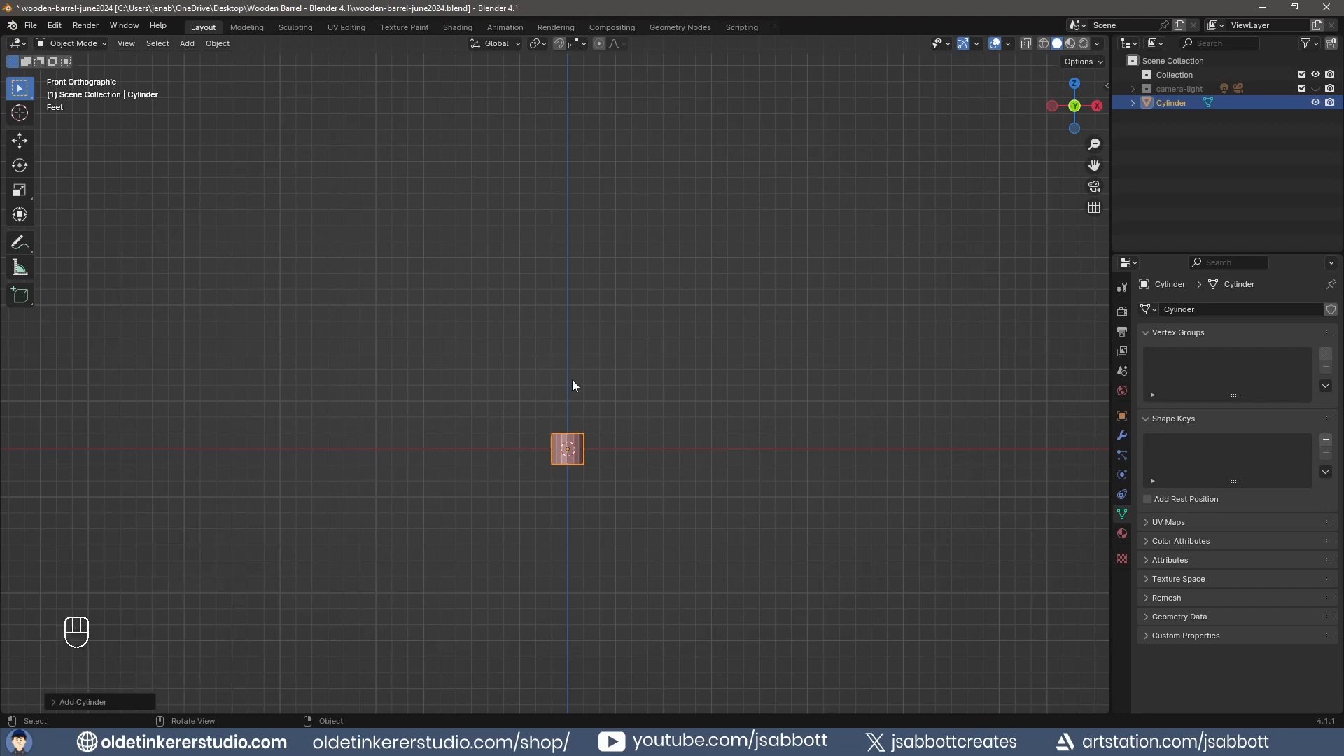
# Move the cylinder up 1' along the Z axis and set its origin to the 3D cursor
pyautogui.write('gz1')
pyautogui.press('Return')
pyautogui.scroll(4, 632, 376)
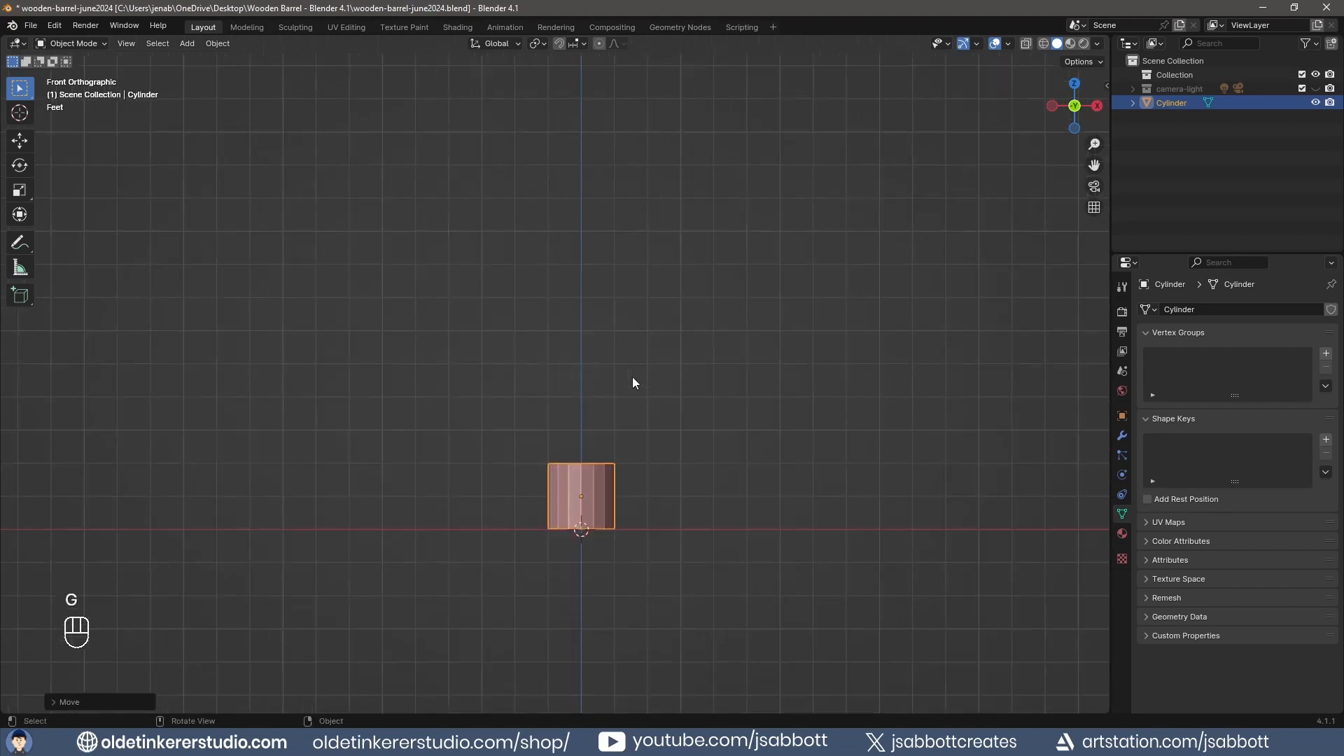
pyautogui.scroll(1, 632, 376)
pyautogui.rightClick(579, 499)
pyautogui.moveTo(579, 500)
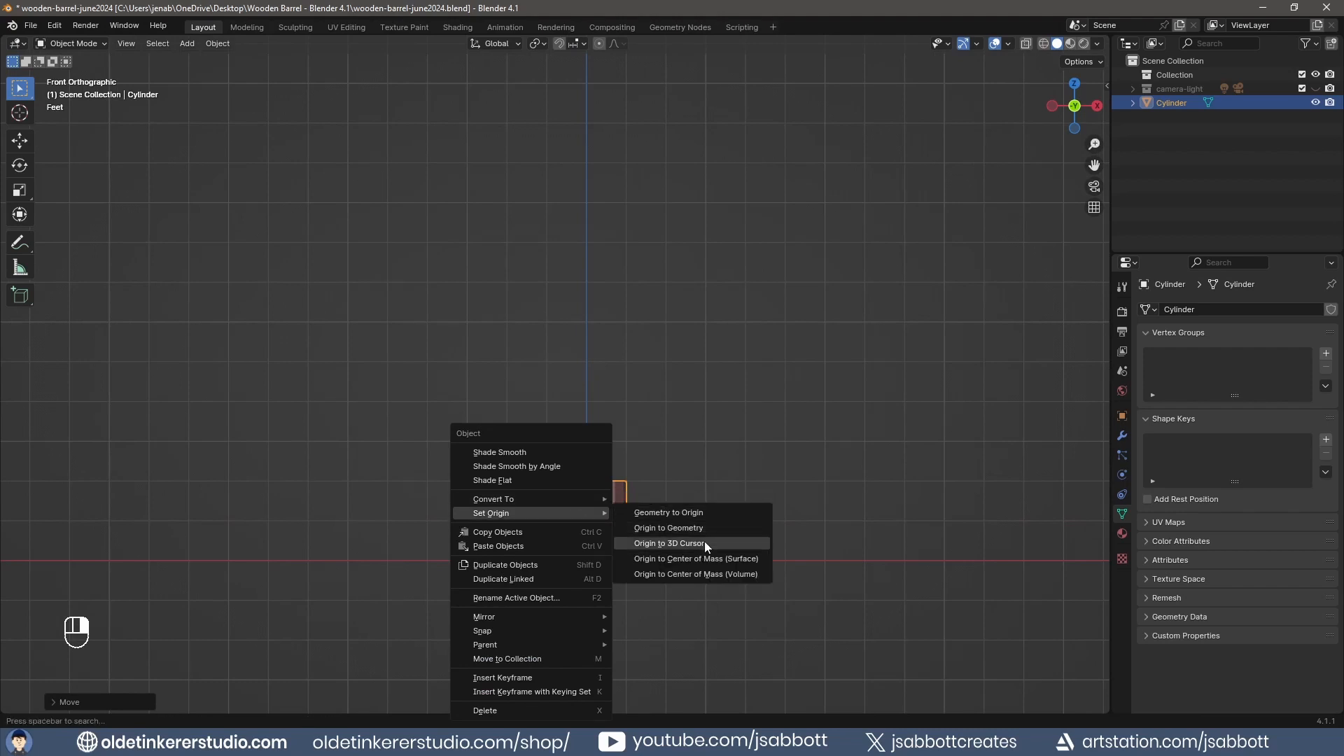
pyautogui.click(706, 545)
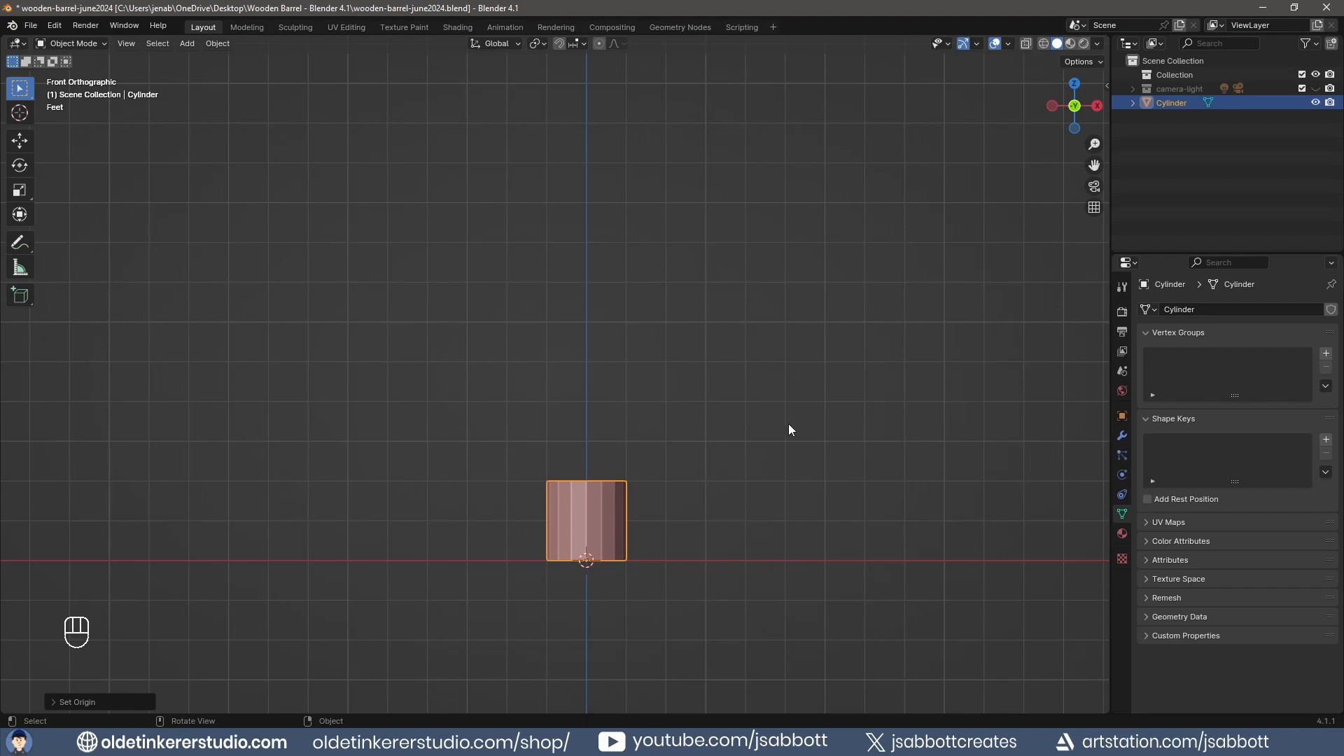
# Scale the cylinder by 1.5 in X and Y, and by 2 along the Z axis
pyautogui.press('s')
pyautogui.hotkey('shift', 'z')
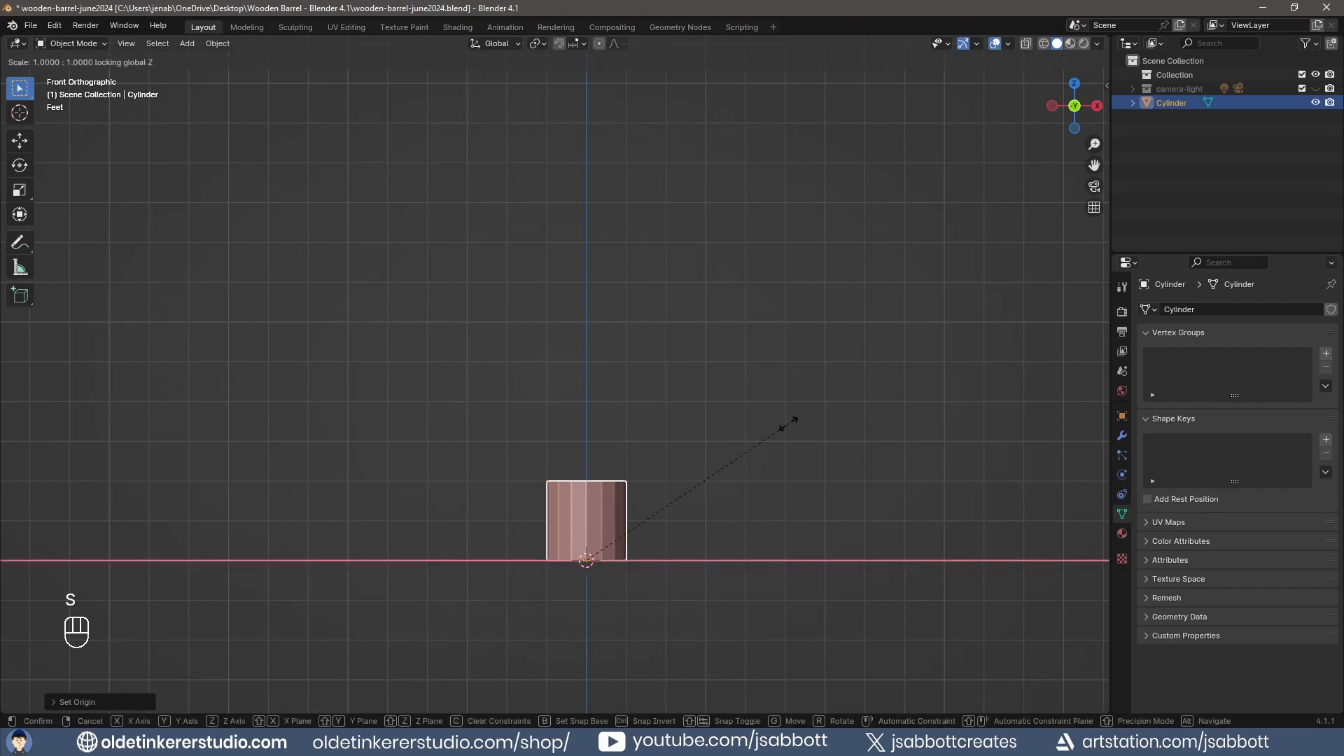
pyautogui.write('1.5')
pyautogui.press('Return')
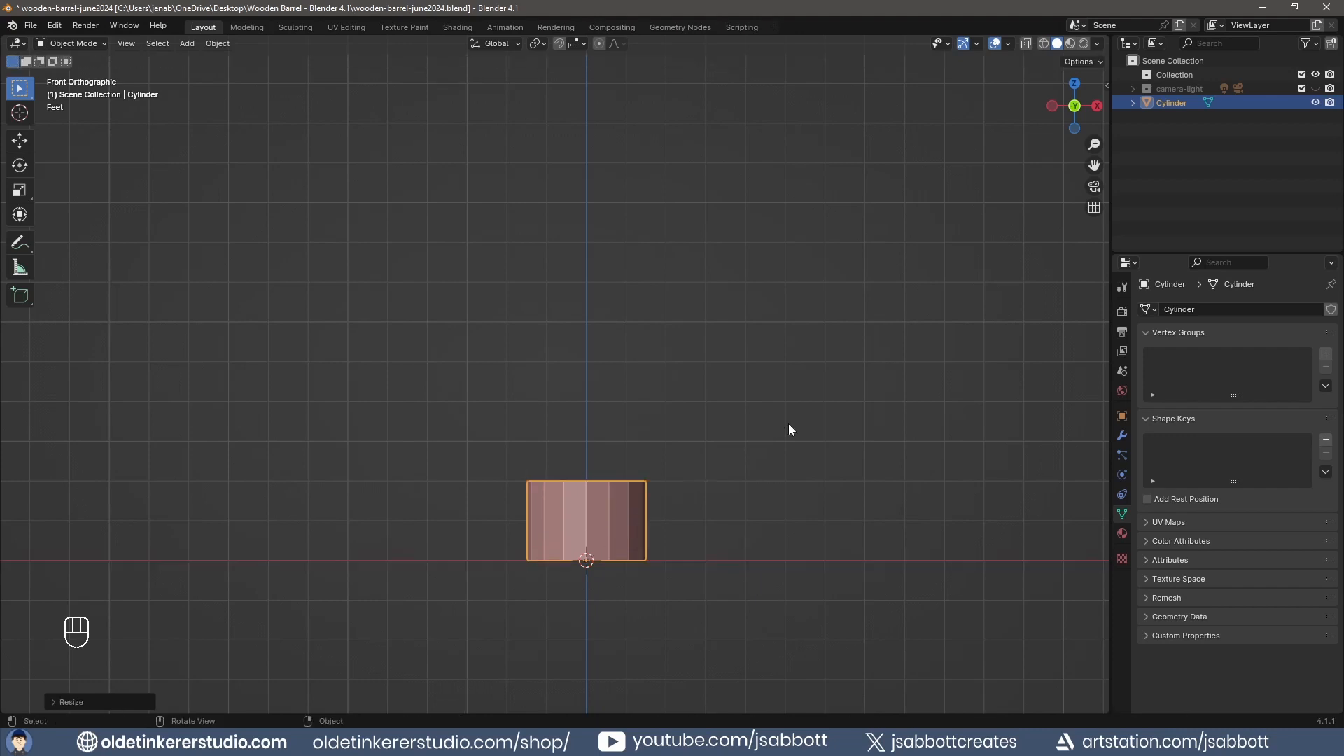
pyautogui.press('s')
pyautogui.press('z')
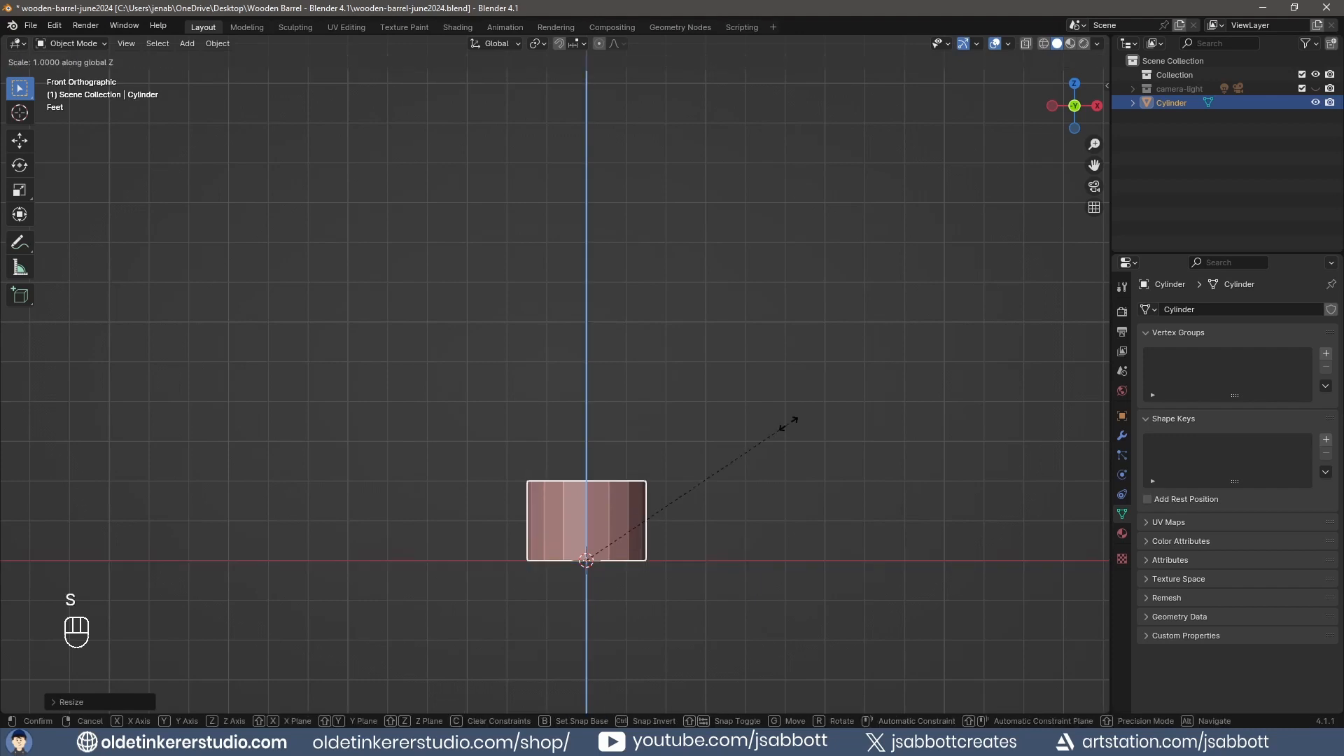
pyautogui.write('2')
pyautogui.press('Return')
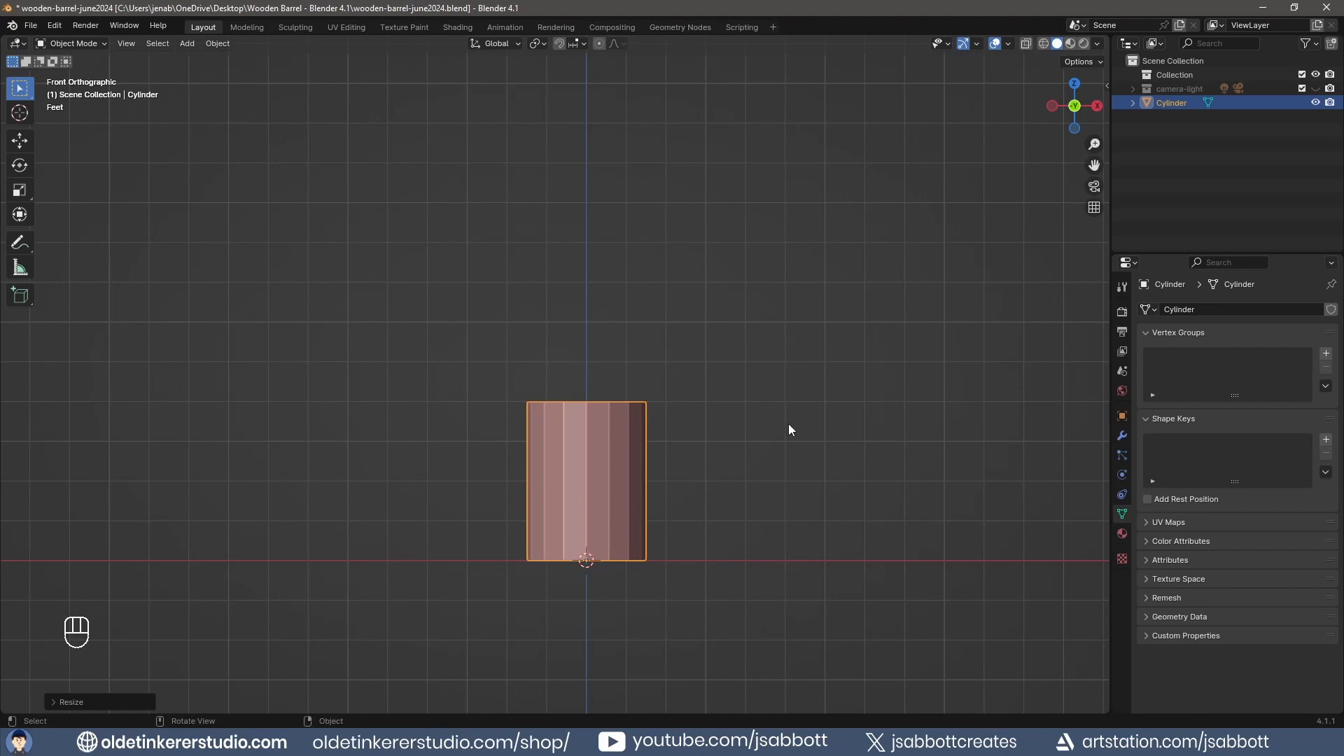
# Apply all transforms to the scaled cylinder
pyautogui.keyDown('shift'); pyautogui.moveTo(788, 424); pyautogui.dragTo(774, 303, button='middle'); pyautogui.keyUp('shift')
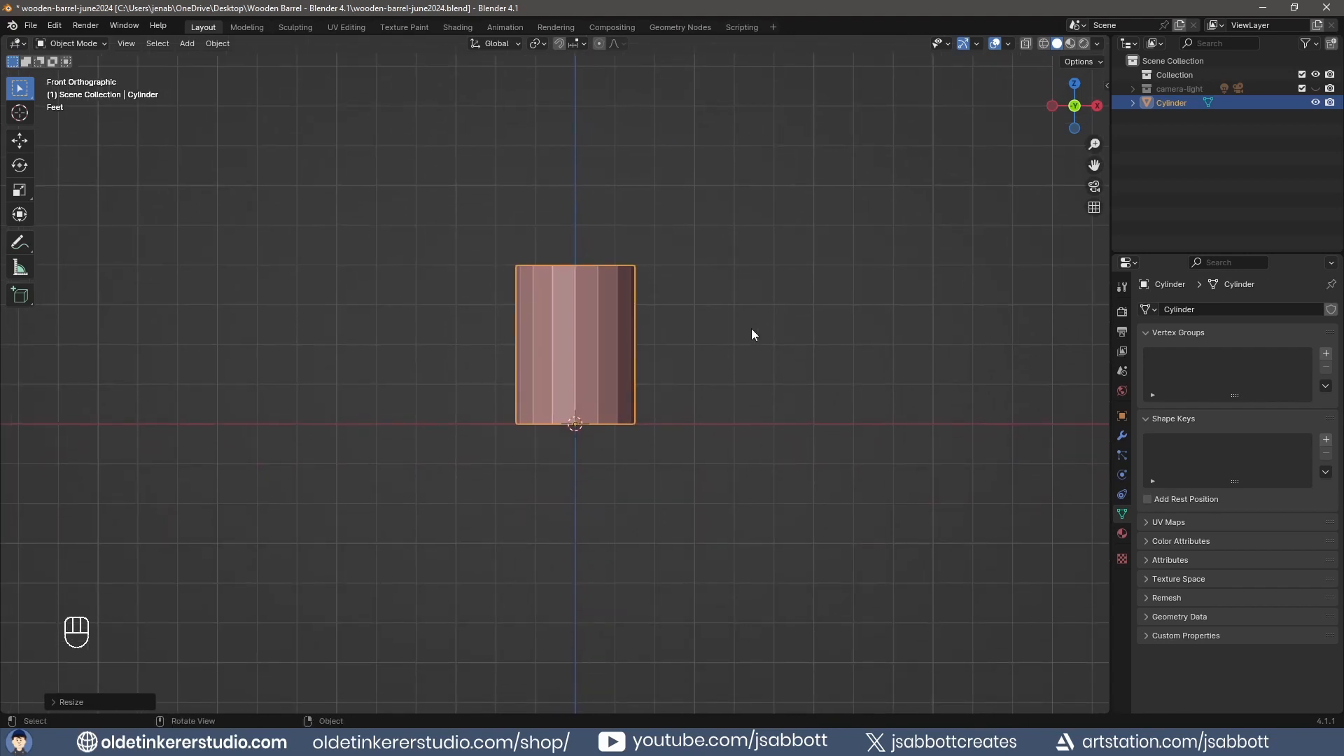
pyautogui.hotkey('ctrl', 'a')
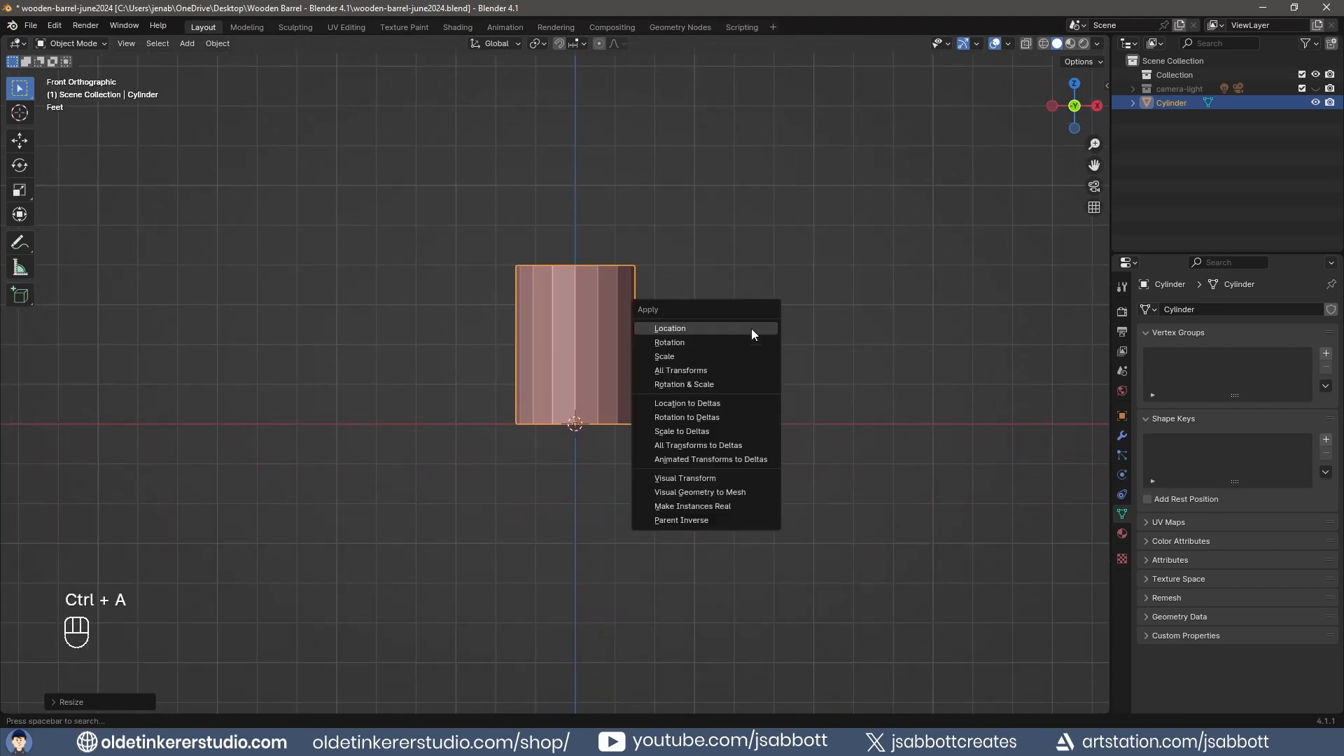
pyautogui.click(736, 371)
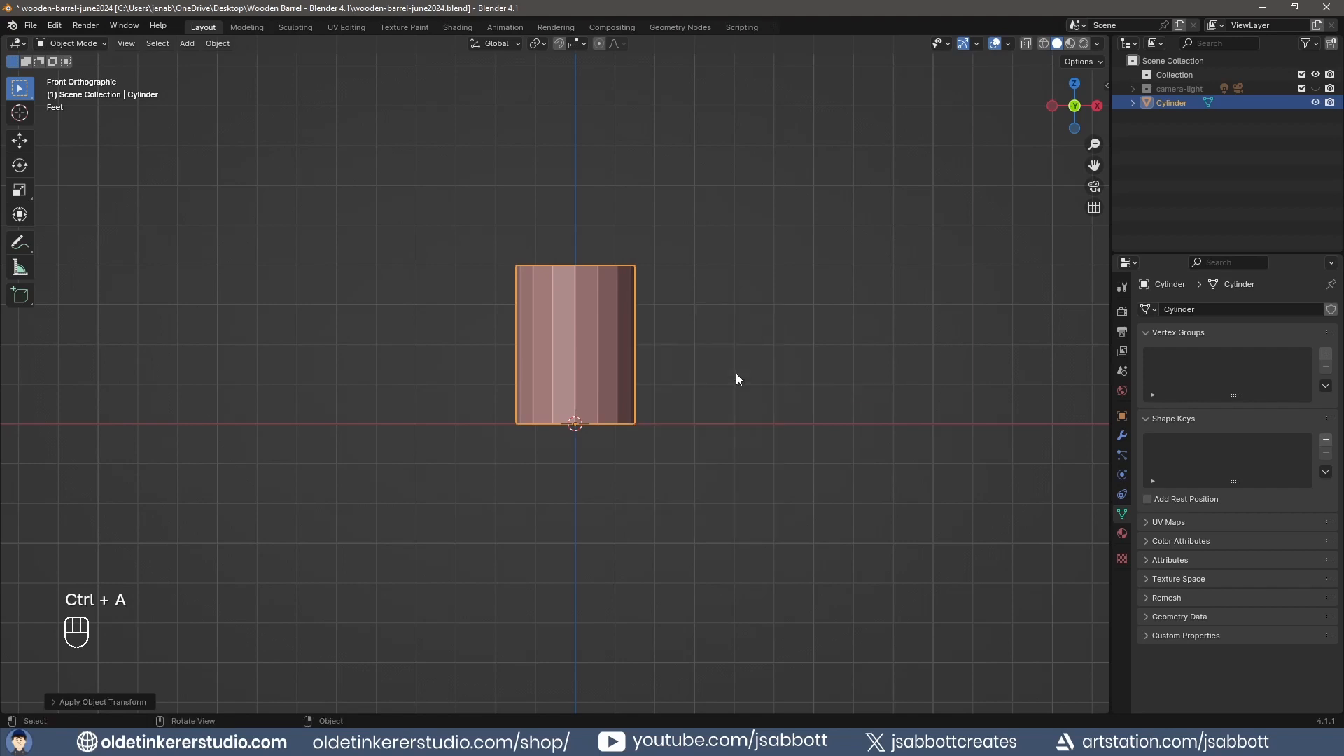
# In Edit Mode, add one centered horizontal loop cut around the cylinder at mid-height
pyautogui.press('Tab')
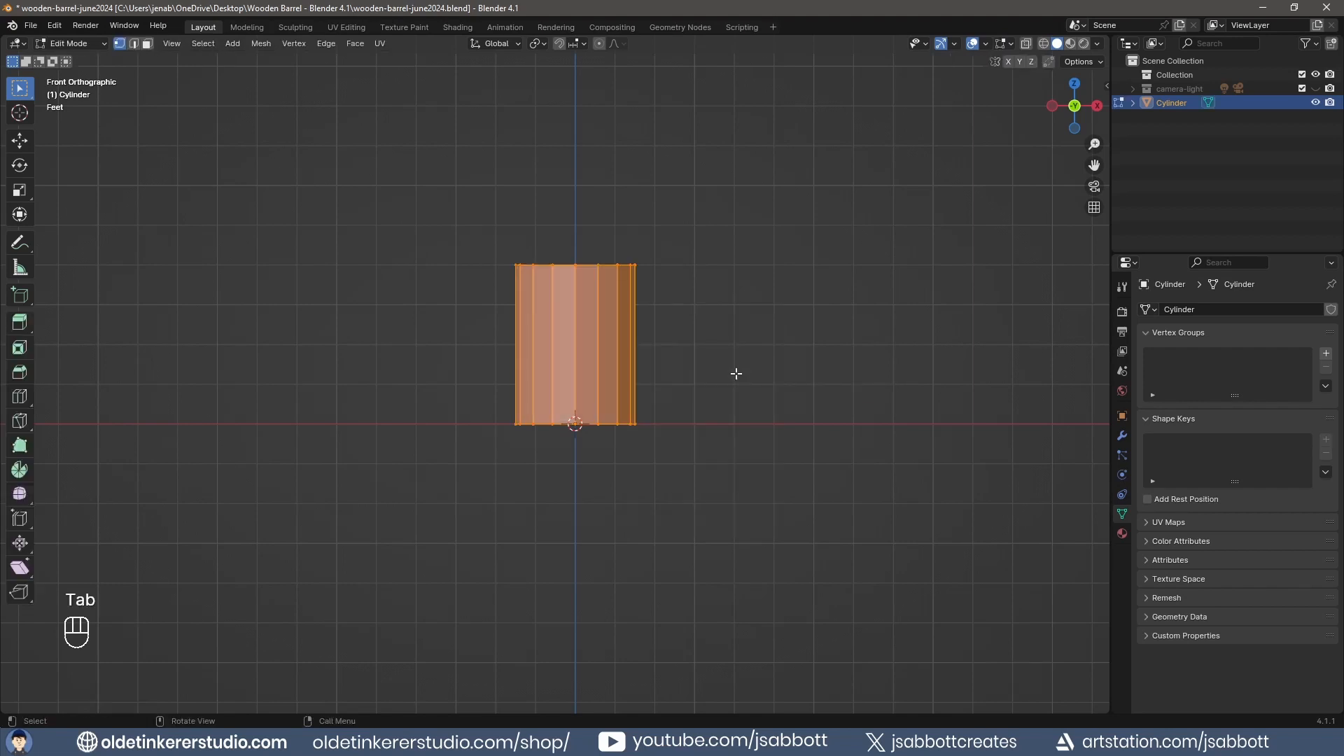
pyautogui.hotkey('ctrl', 'r')
pyautogui.click(632, 341)
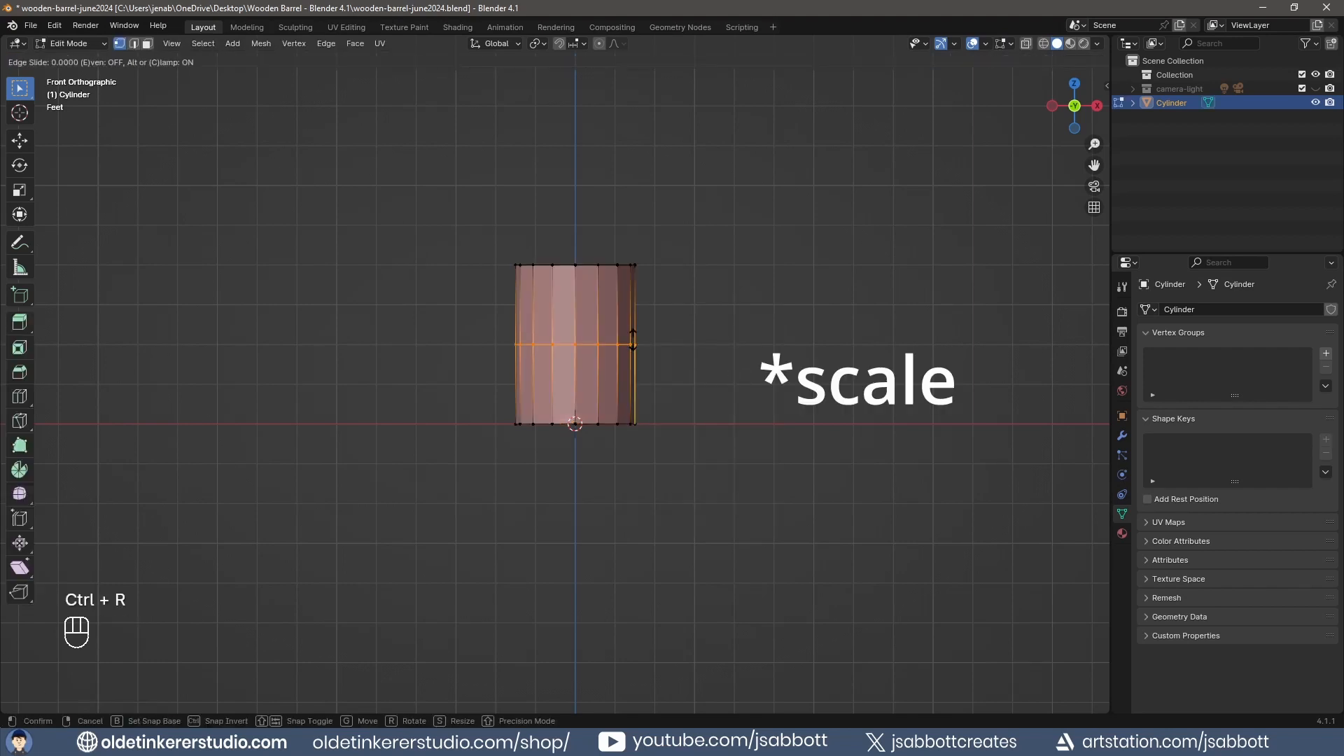
pyautogui.click(633, 341)
# In edge select mode, scale the middle edge loop by 1.5 in X and Y with Z locked
pyautogui.press('2')
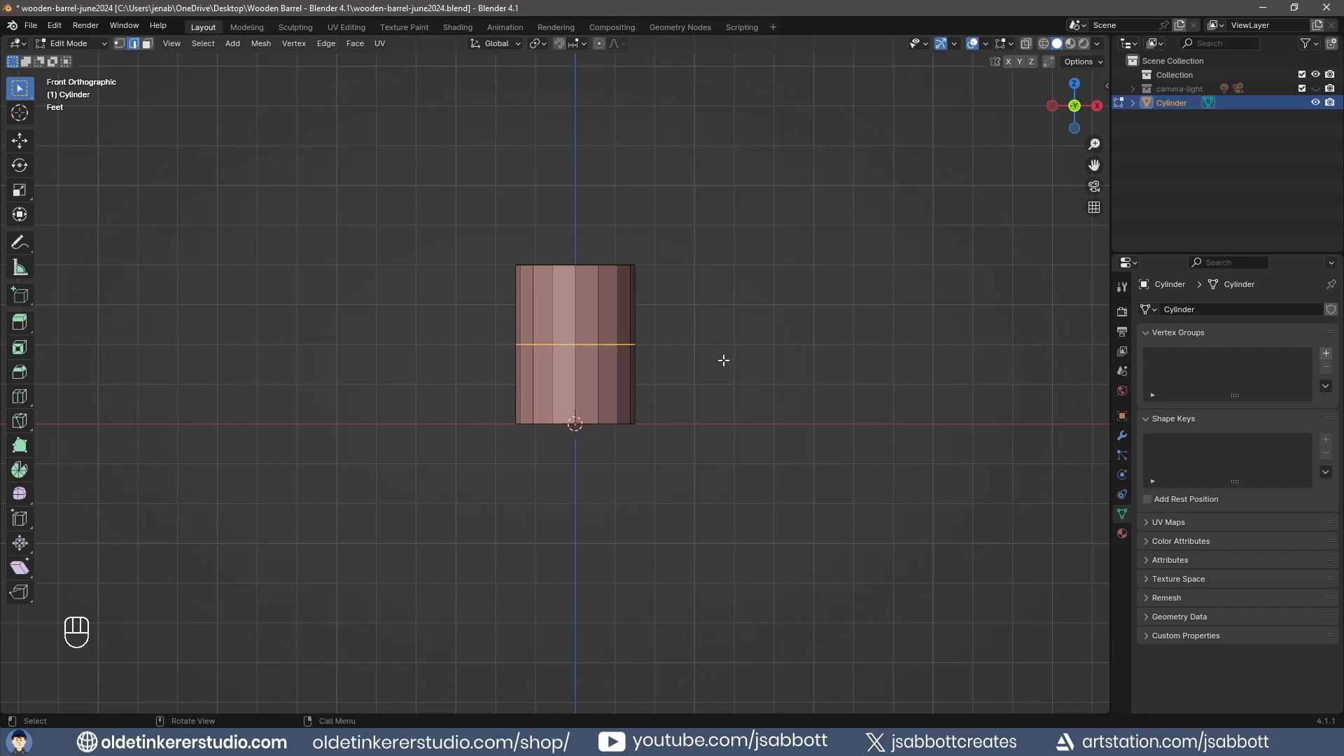
pyautogui.press('s')
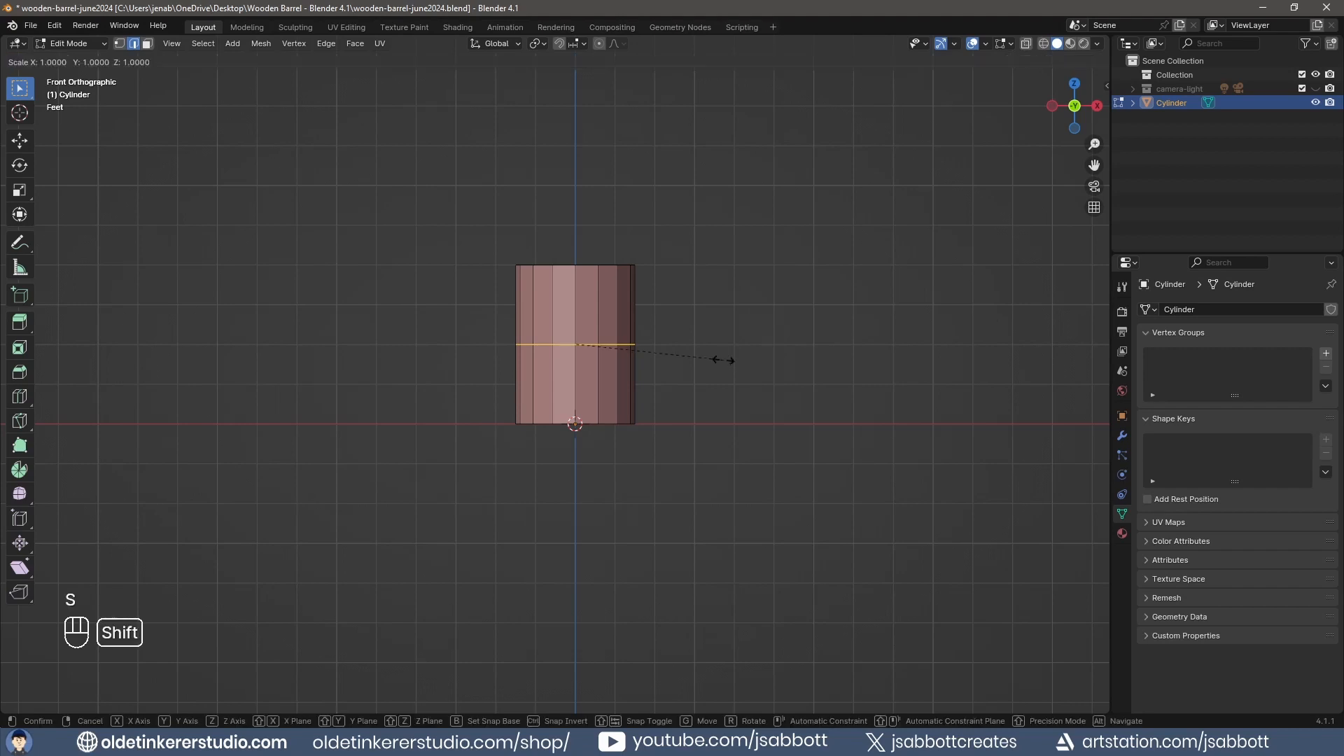
pyautogui.hotkey('shift', 'z')
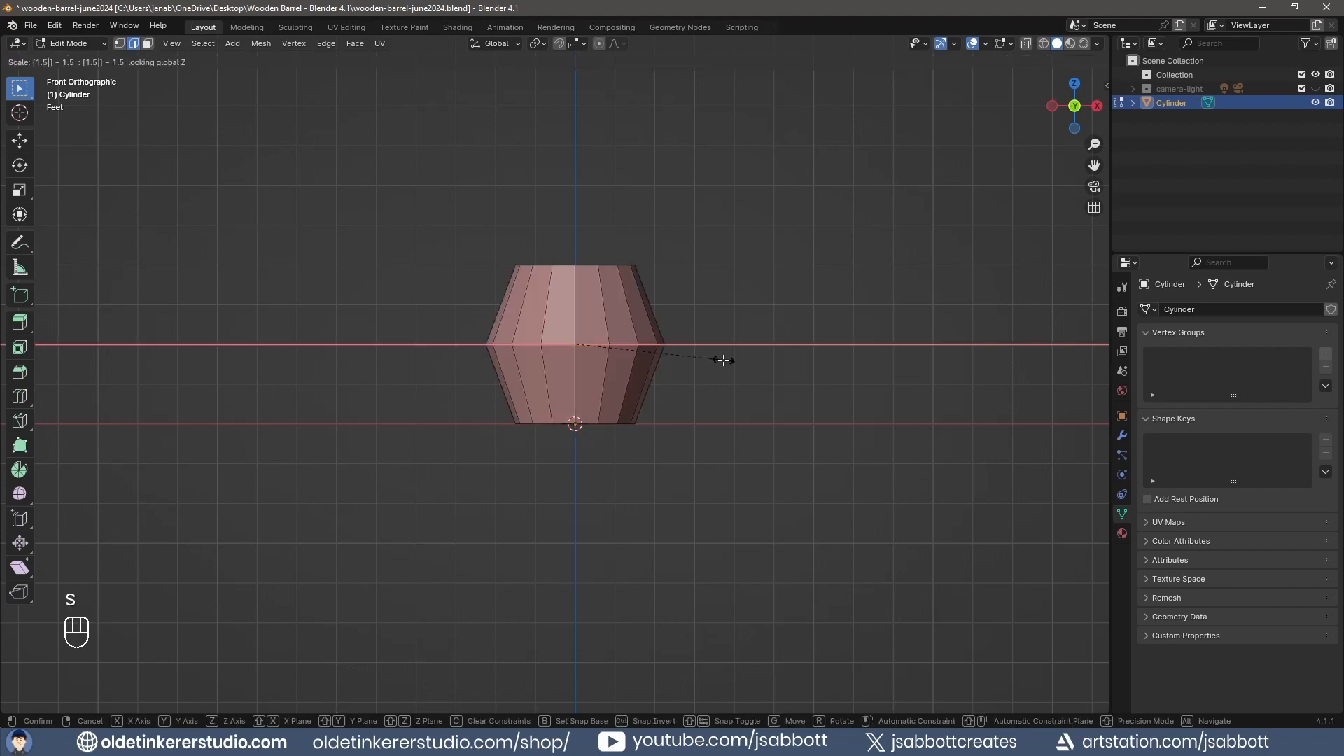
pyautogui.click(723, 360)
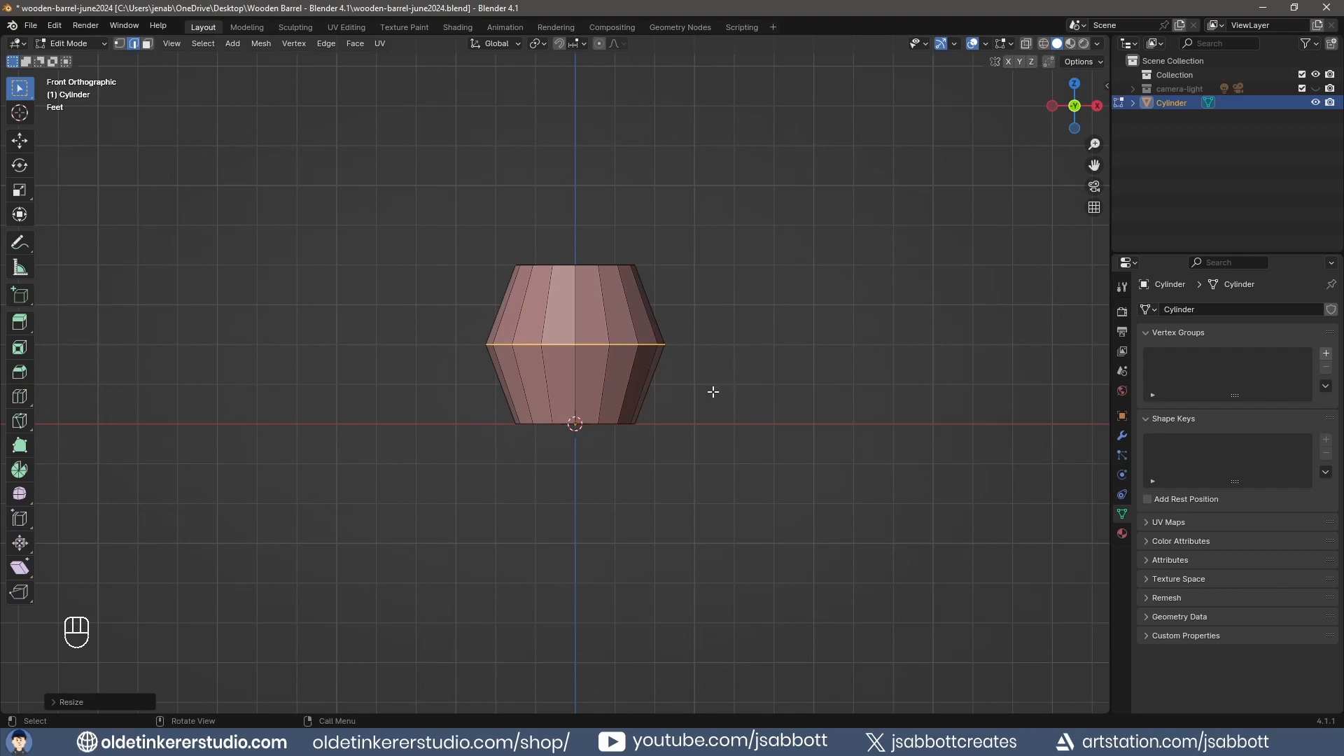
# Bevel the middle edge loop with 9 segments and a width of about 2' to round the barrel's sides, and deselect everything
pyautogui.hotkey('ctrl', 'b')
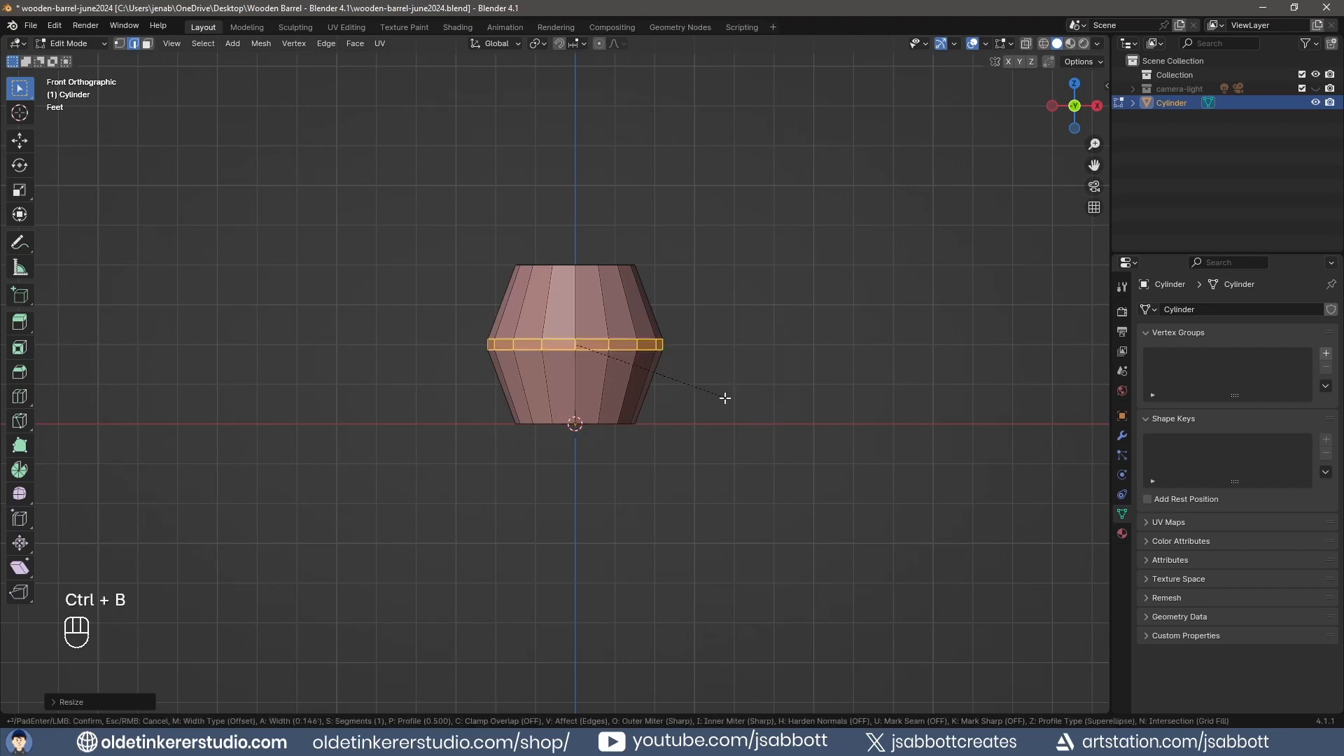
pyautogui.scroll(3, 752, 409)
pyautogui.scroll(3, 752, 409)
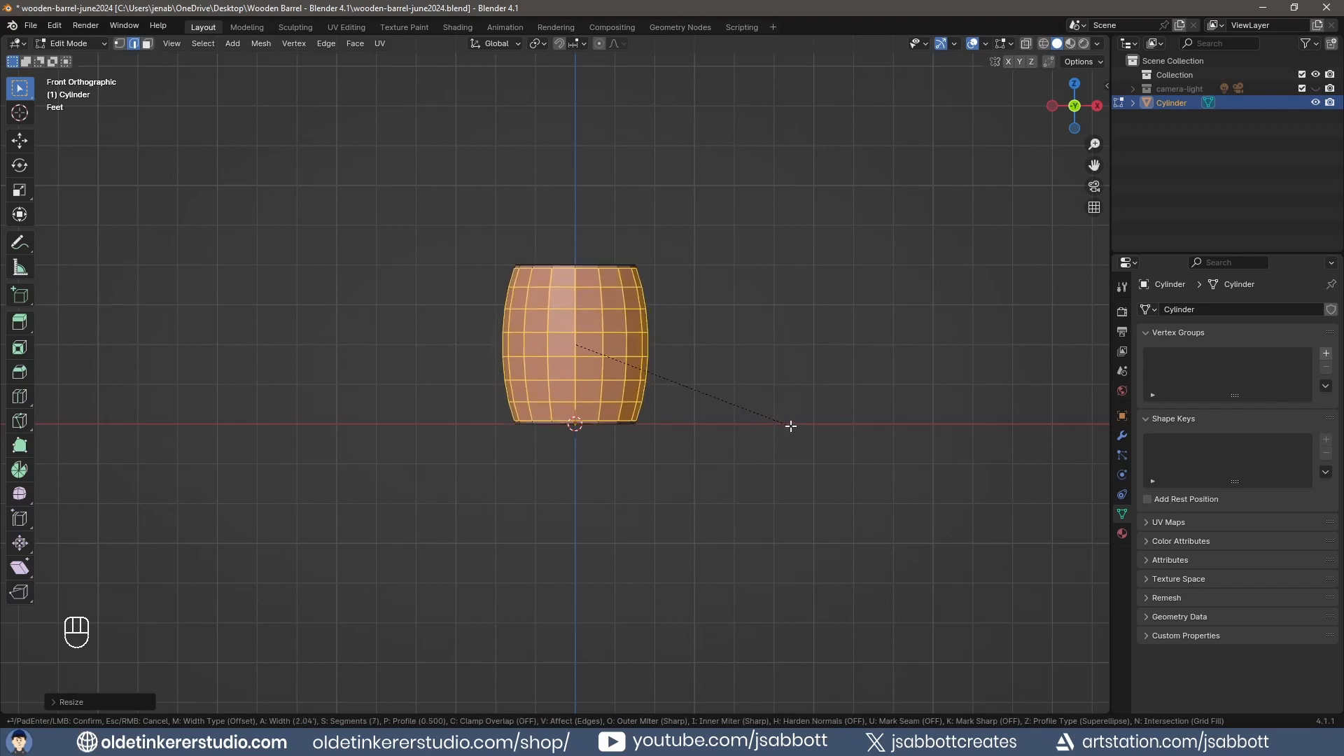
pyautogui.press('shift')
pyautogui.scroll(1, 789, 427)
pyautogui.click(789, 426)
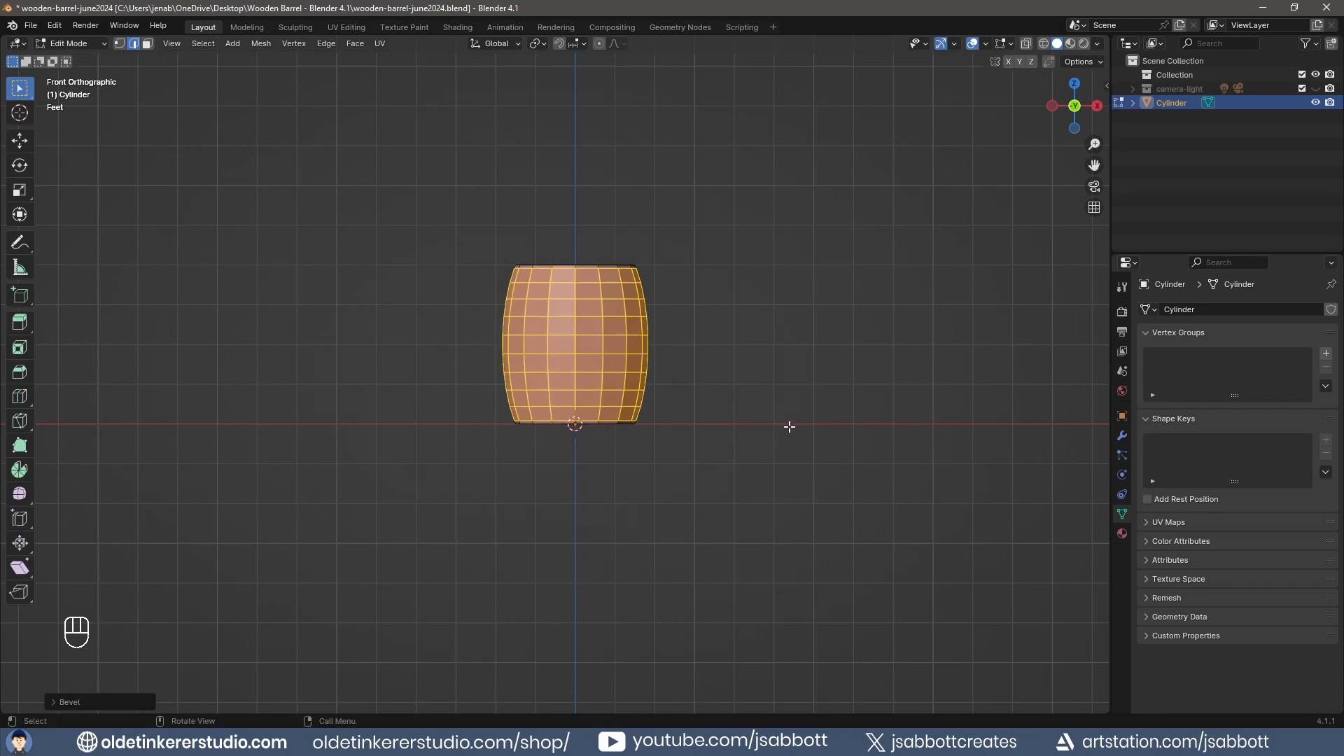
pyautogui.click(789, 426)
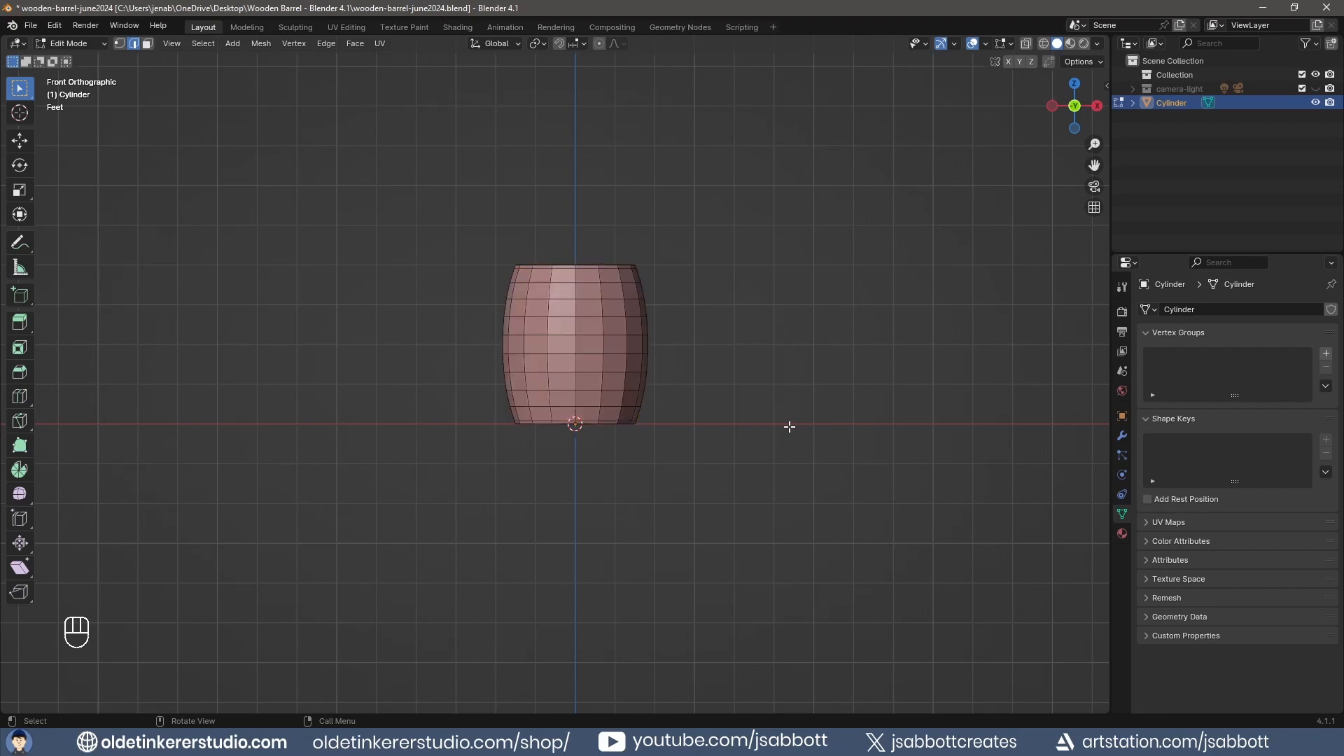
# Bevel every second vertical edge loop around the barrel with 1 segment and a width of about 0.033'
pyautogui.scroll(4, 639, 297)
pyautogui.keyDown('alt'); pyautogui.keyDown('shift'); pyautogui.click(706, 297); pyautogui.keyUp('shift'); pyautogui.keyUp('alt')
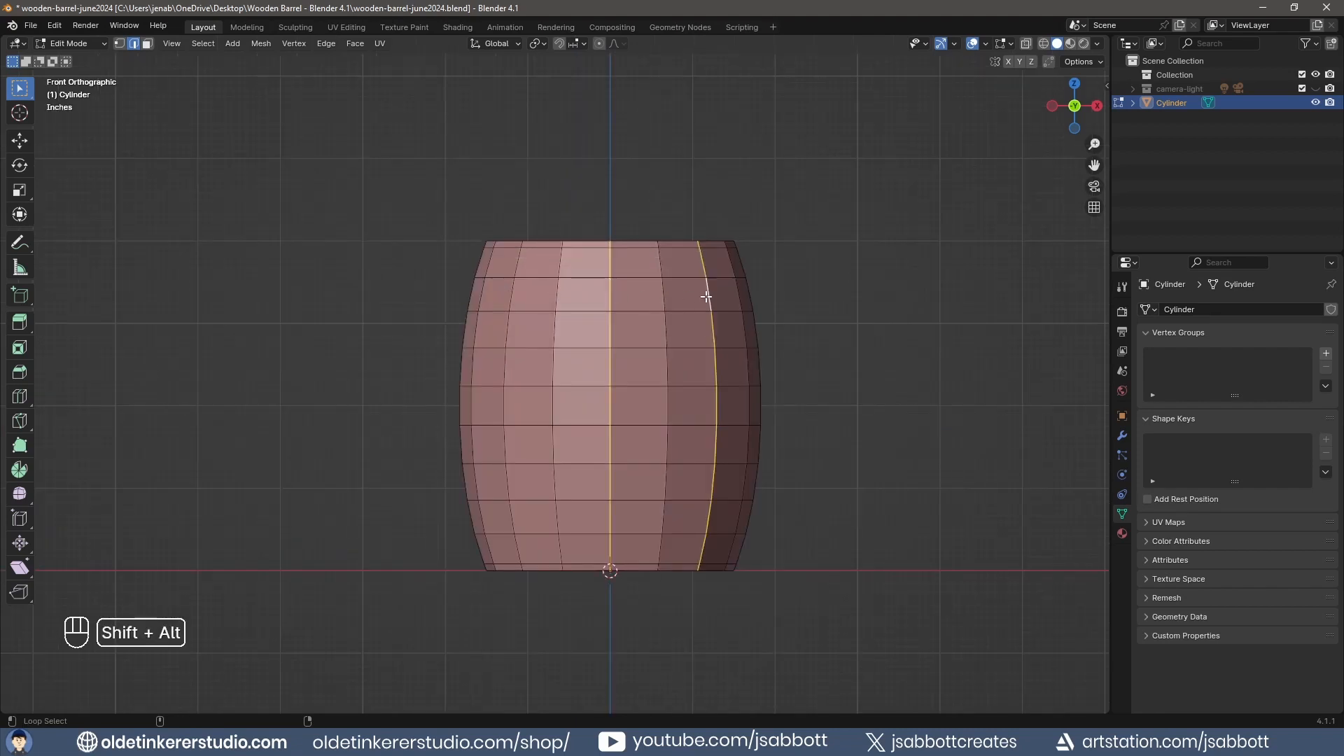
pyautogui.keyDown('alt'); pyautogui.keyDown('shift'); pyautogui.click(511, 299); pyautogui.keyUp('shift'); pyautogui.keyUp('alt')
pyautogui.moveTo(924, 288); pyautogui.dragTo(750, 305, button='middle')
pyautogui.keyDown('alt'); pyautogui.keyDown('shift'); pyautogui.click(534, 309); pyautogui.keyUp('shift'); pyautogui.keyUp('alt')
pyautogui.keyDown('alt'); pyautogui.keyDown('shift'); pyautogui.click(659, 307); pyautogui.keyUp('shift'); pyautogui.keyUp('alt')
pyautogui.moveTo(858, 301); pyautogui.dragTo(598, 310, button='middle')
pyautogui.keyDown('alt'); pyautogui.keyDown('shift'); pyautogui.click(464, 321); pyautogui.keyUp('shift'); pyautogui.keyUp('alt')
pyautogui.keyDown('alt'); pyautogui.keyDown('shift'); pyautogui.click(588, 309); pyautogui.keyUp('shift'); pyautogui.keyUp('alt')
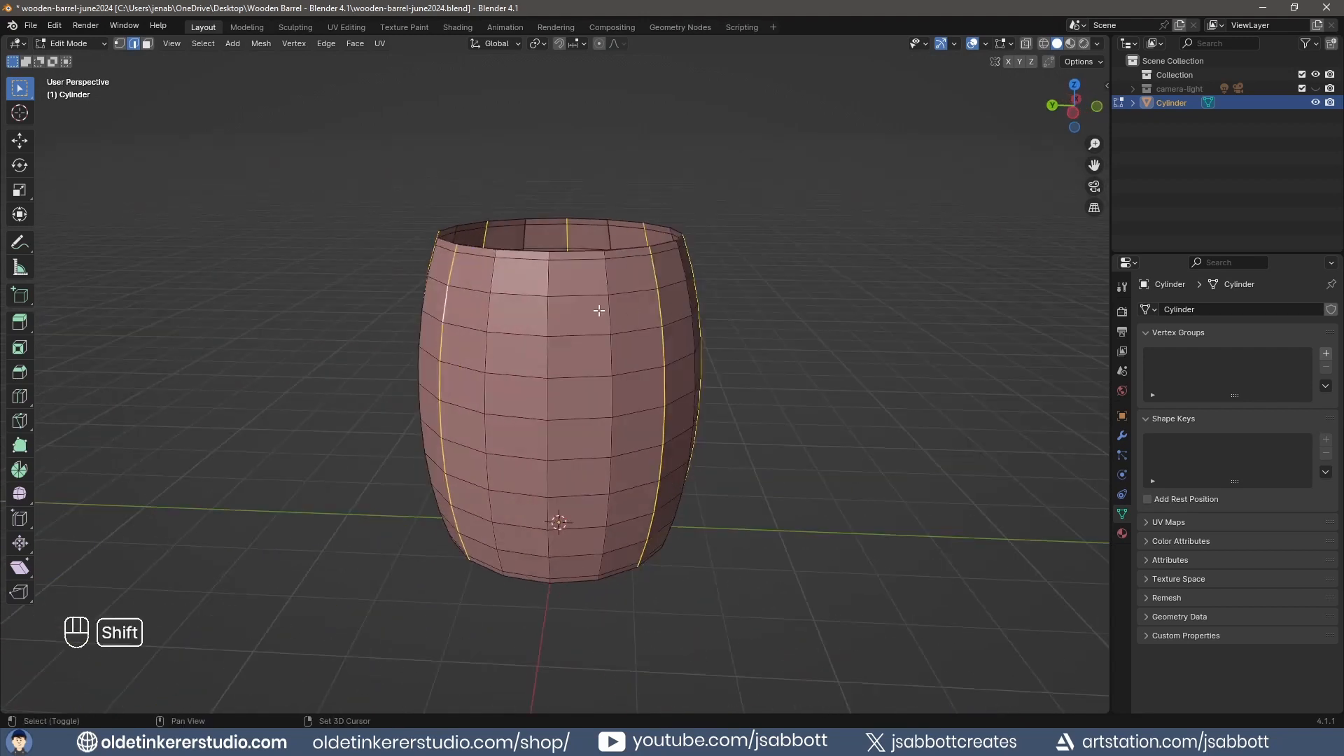
pyautogui.keyDown('alt'); pyautogui.keyDown('shift'); pyautogui.click(548, 302); pyautogui.keyUp('shift'); pyautogui.keyUp('alt')
pyautogui.press('KP_1')
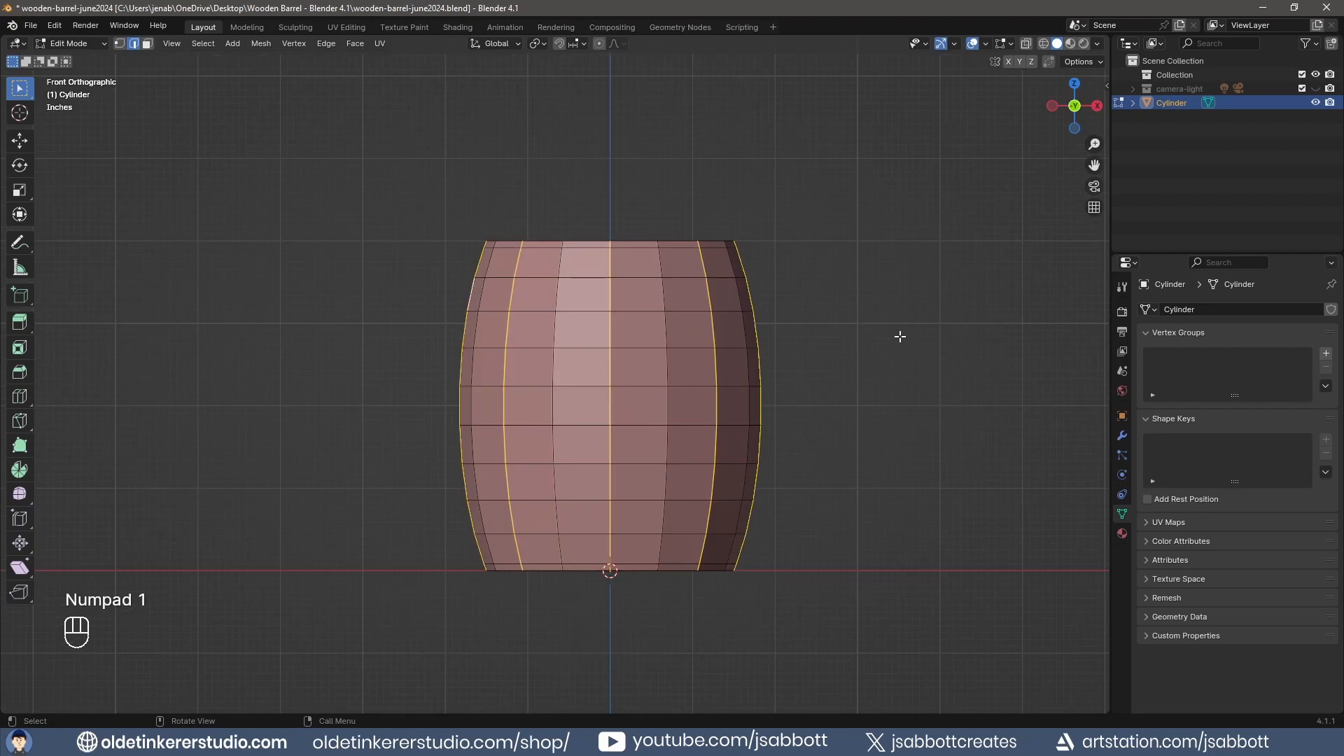
pyautogui.hotkey('ctrl', 'b')
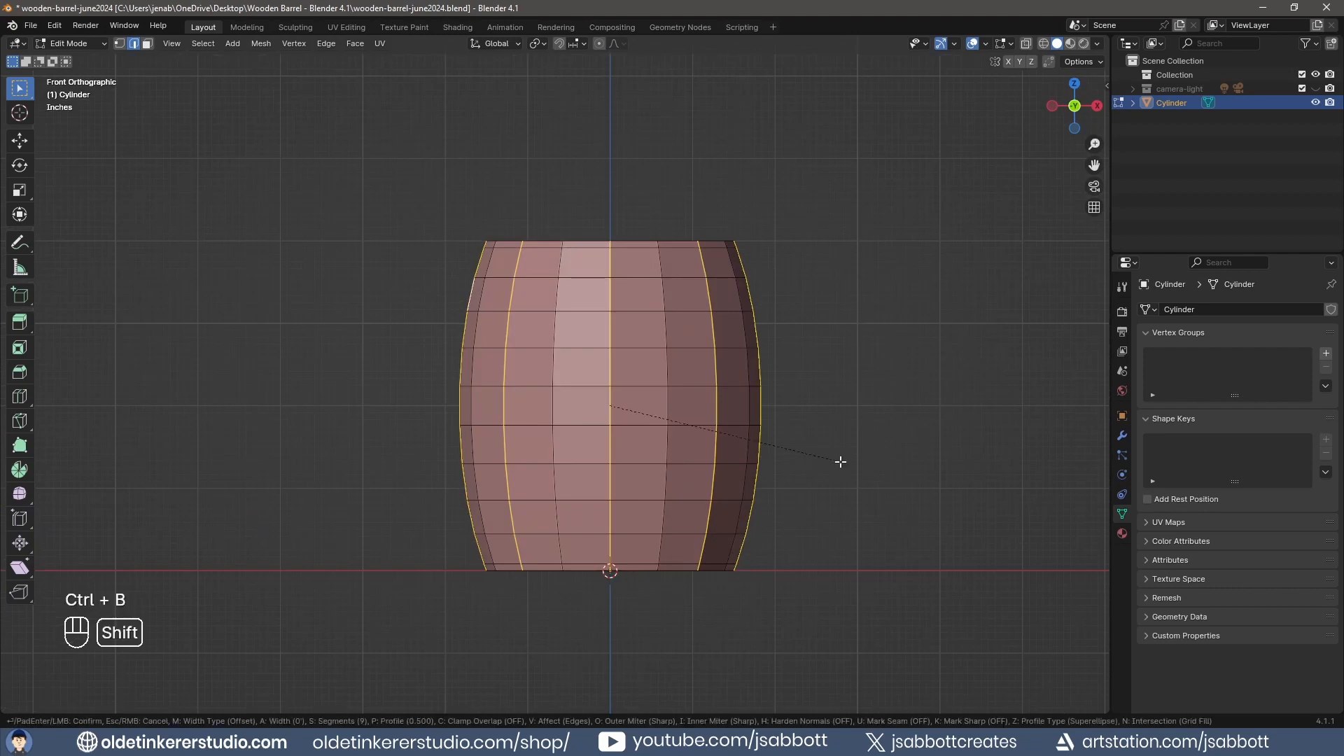
pyautogui.keyDown('shift'); pyautogui.scroll(-5, 861, 467); pyautogui.keyUp('shift')
pyautogui.keyDown('shift'); pyautogui.scroll(-3, 861, 467); pyautogui.keyUp('shift')
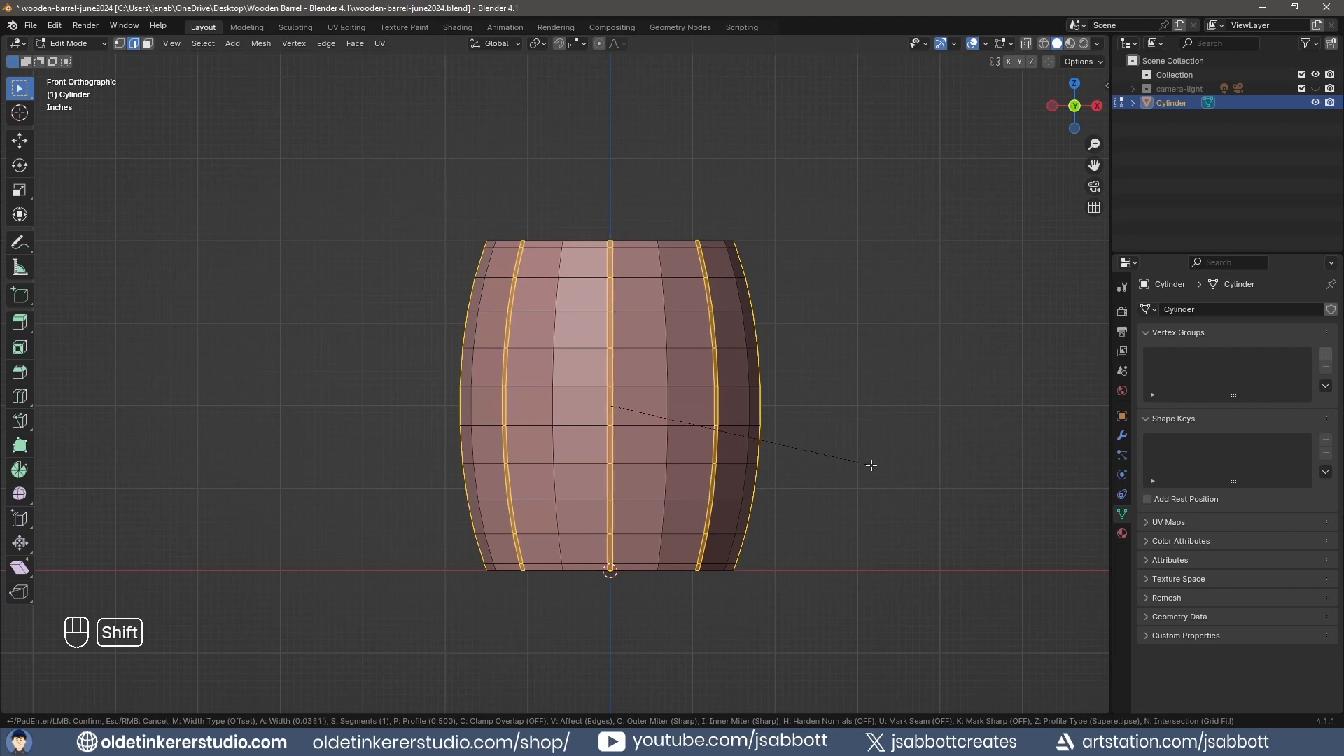
pyautogui.click(871, 465)
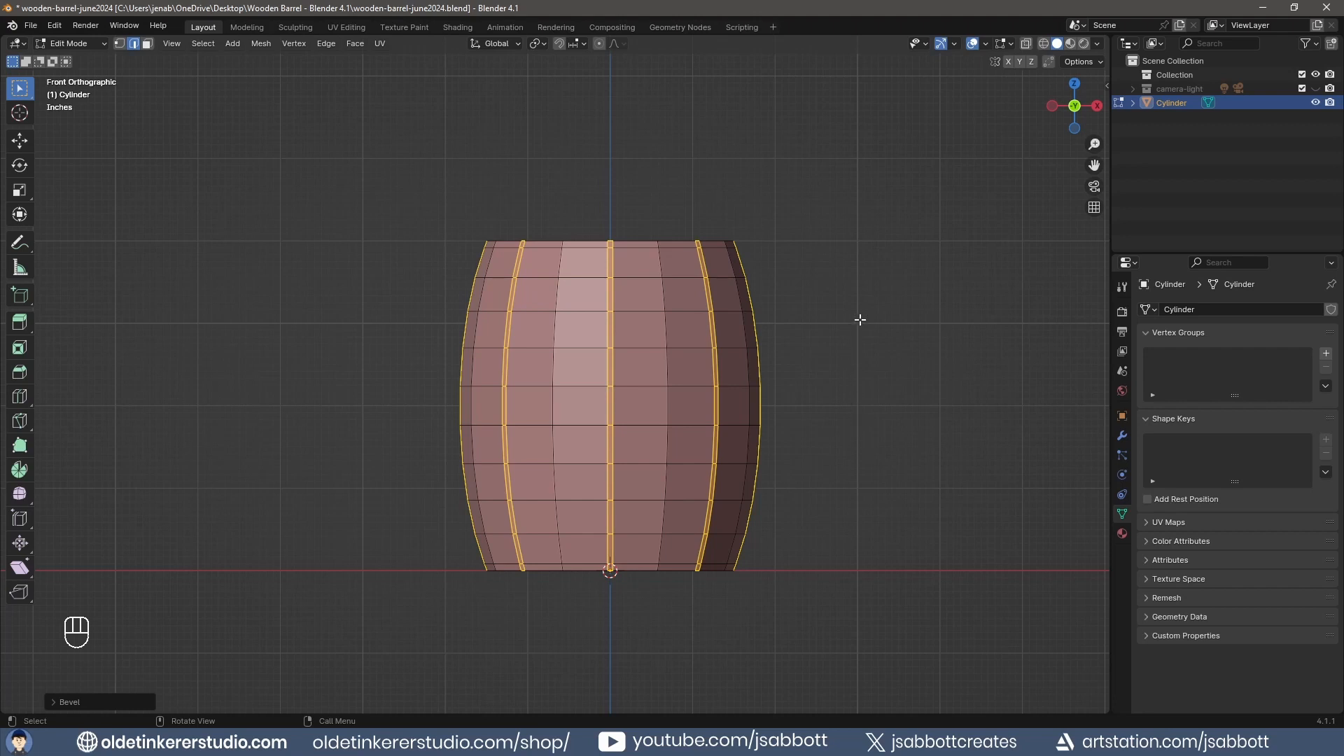
# Extrude the selected narrow stave strips along their normals about 0.04' inward to form grooves around the barrel
pyautogui.moveTo(865, 315); pyautogui.dragTo(853, 391, button='middle')
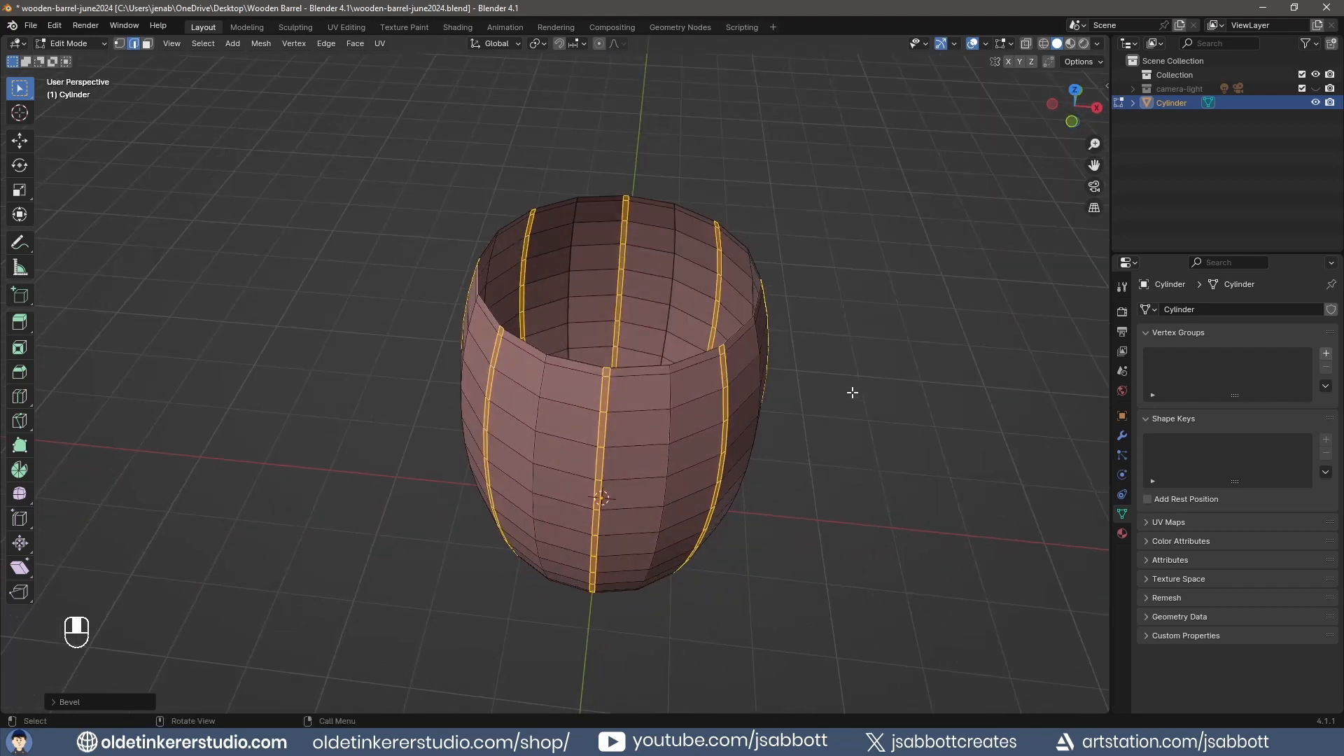
pyautogui.hotkey('alt', 'e')
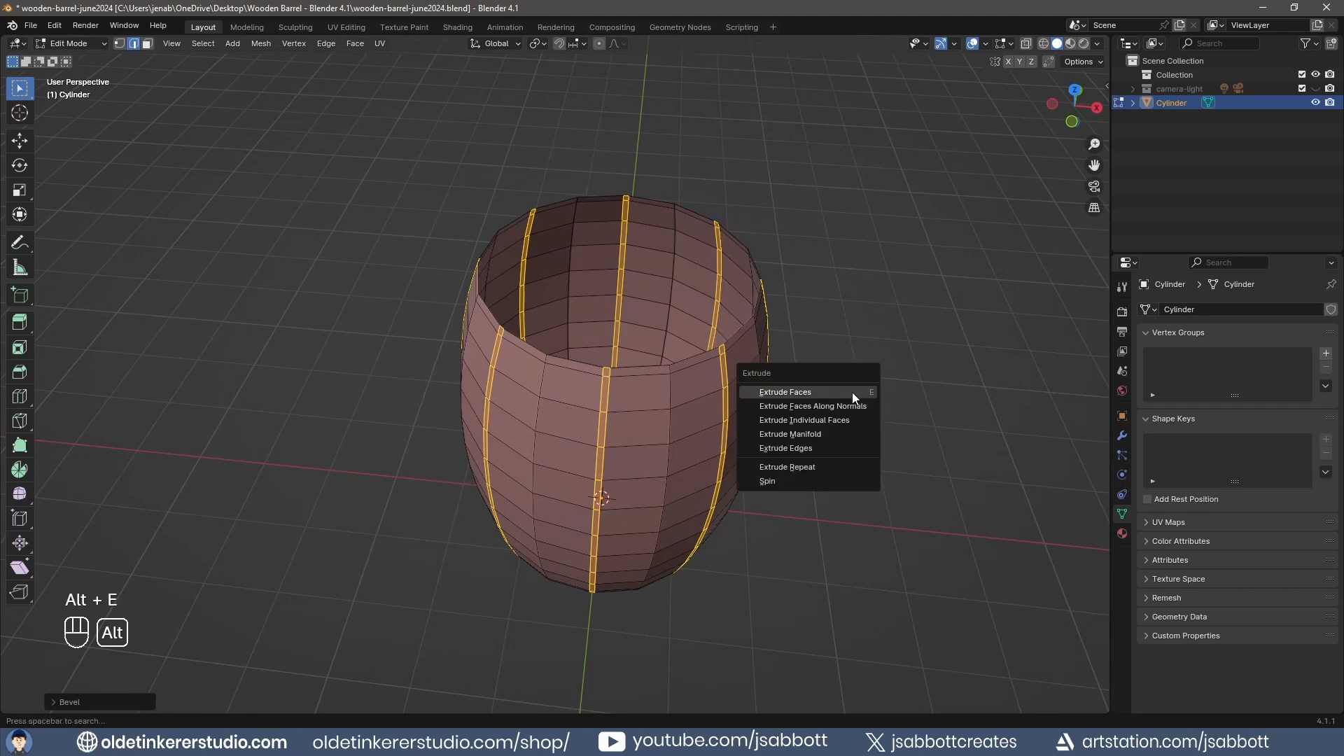
pyautogui.click(853, 407)
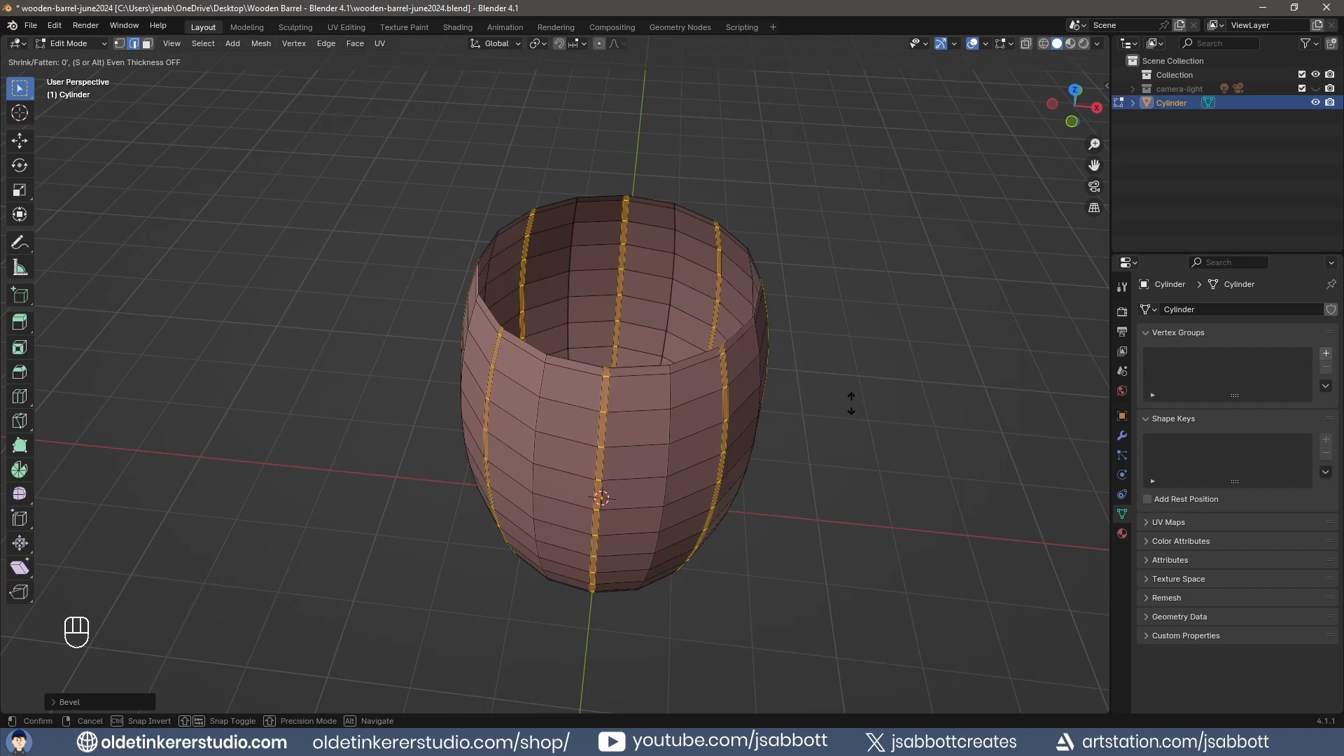
pyautogui.press('shift')
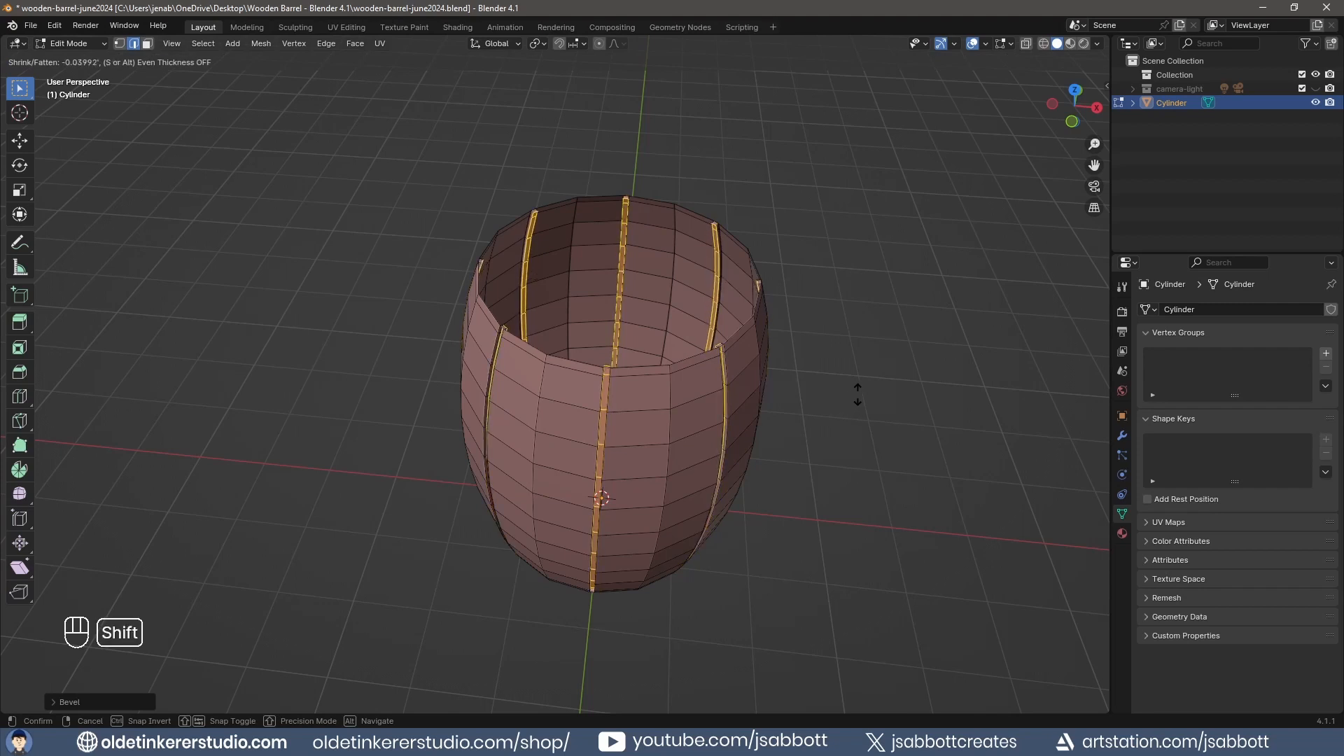
pyautogui.click(857, 394)
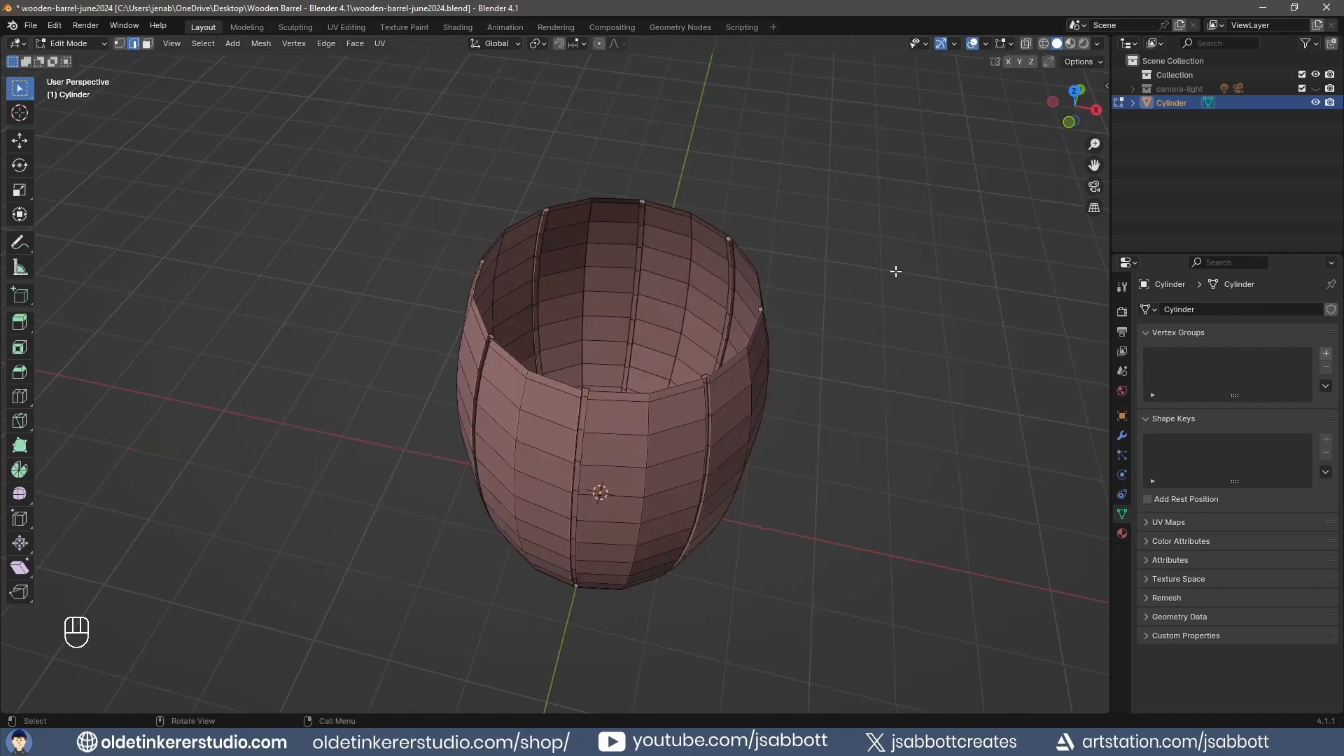
# Extrude the barrel's top and bottom rim edge loops in place and scale them slightly inward to give the rims thickness
pyautogui.keyDown('alt'); pyautogui.click(584, 203); pyautogui.keyUp('alt')
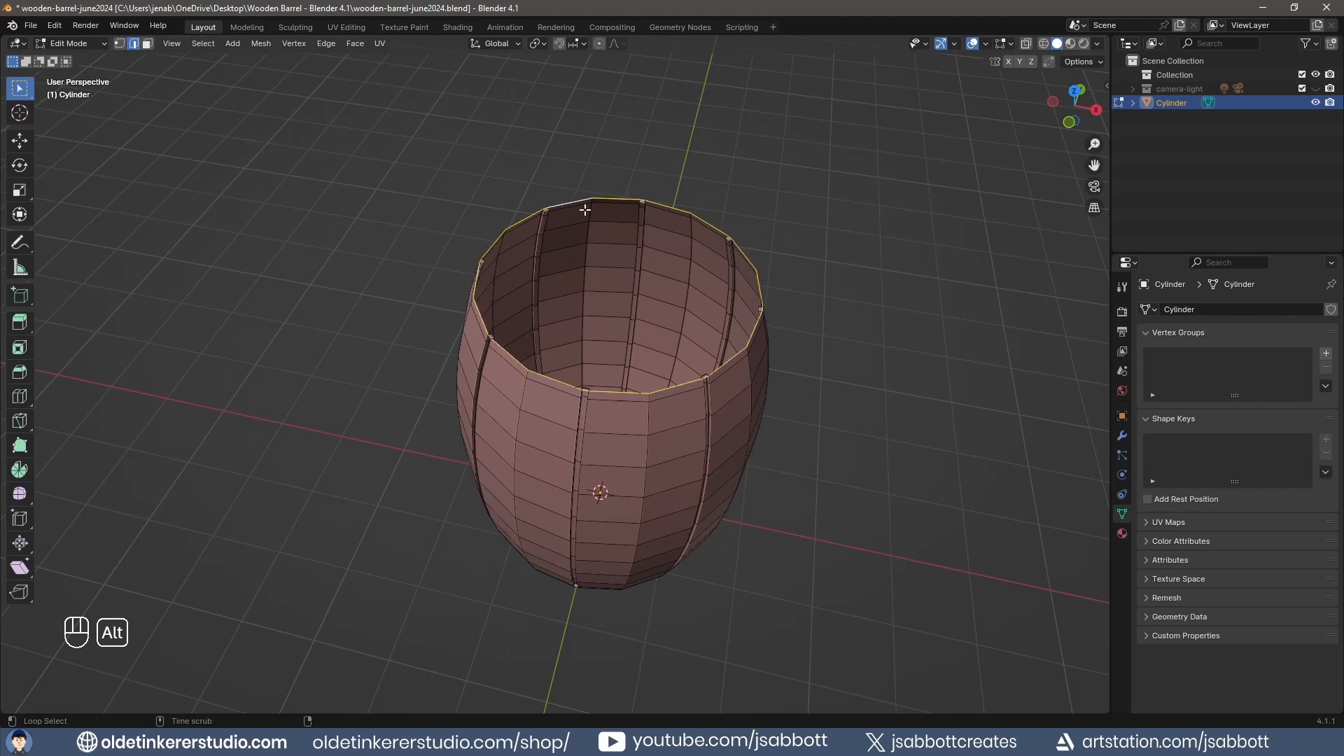
pyautogui.moveTo(835, 418); pyautogui.dragTo(771, 276, button='middle')
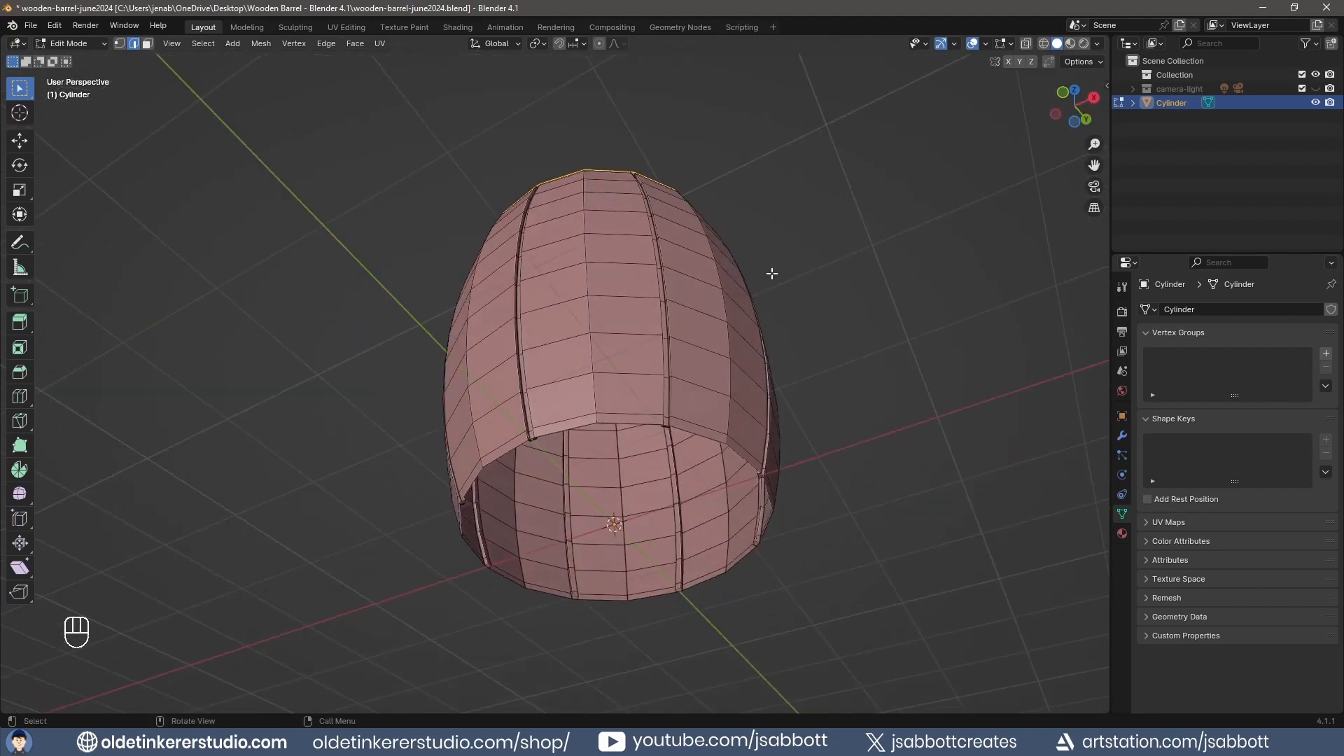
pyautogui.keyDown('alt'); pyautogui.keyDown('shift'); pyautogui.click(628, 424); pyautogui.keyUp('shift'); pyautogui.keyUp('alt')
pyautogui.moveTo(628, 424); pyautogui.dragTo(845, 372, button='middle')
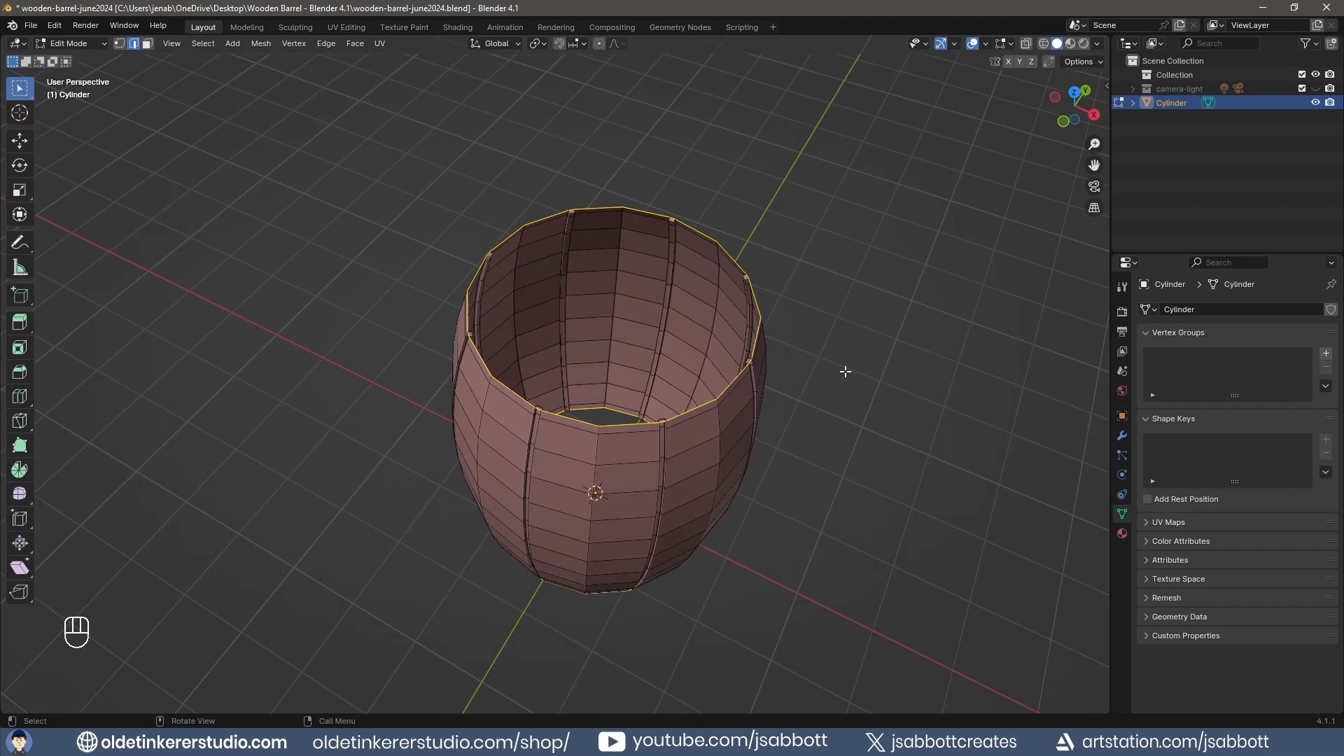
pyautogui.press('e')
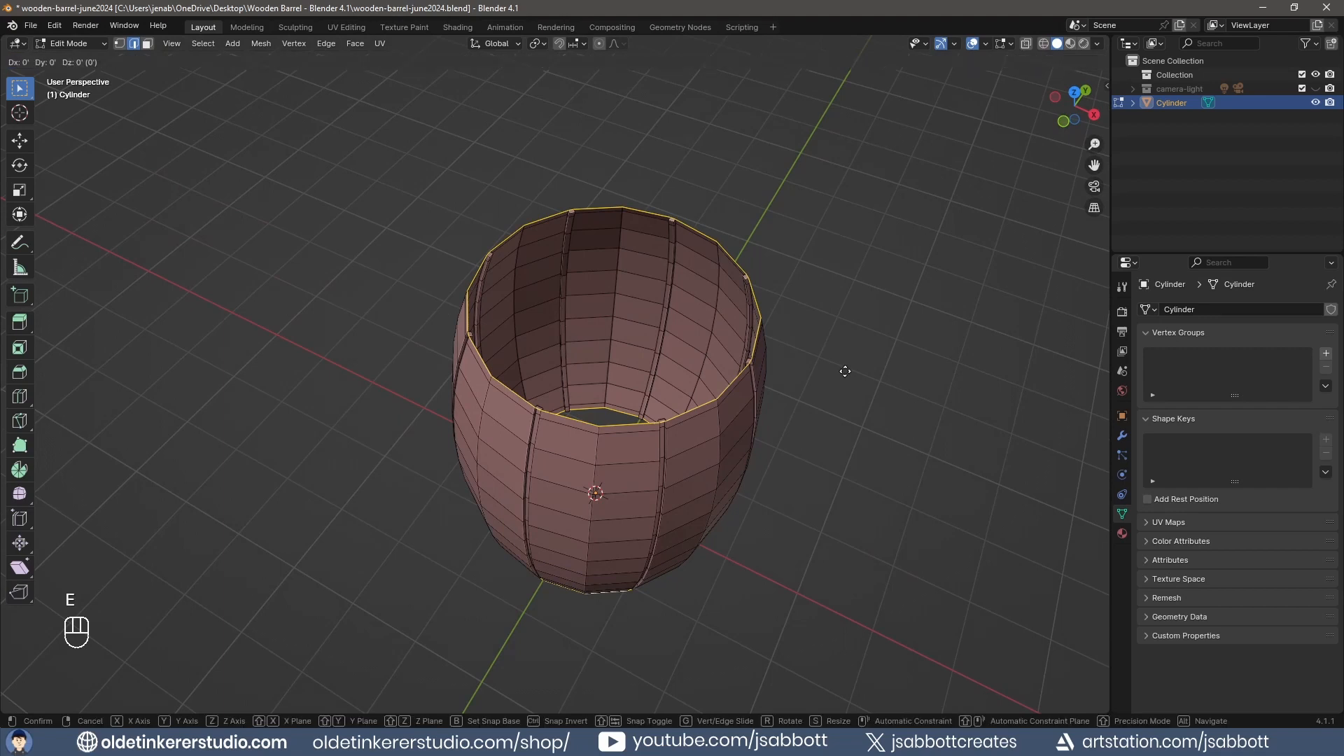
pyautogui.rightClick(844, 371)
pyautogui.press('s')
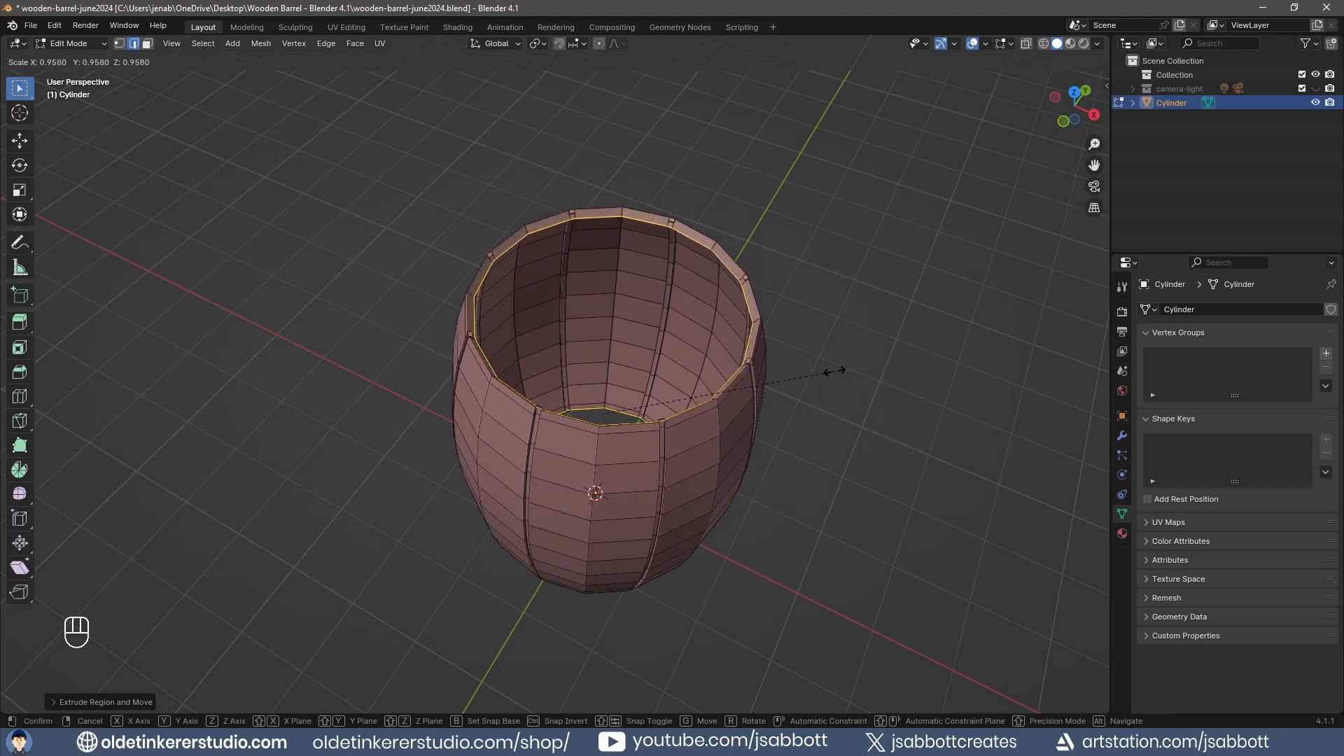
pyautogui.click(829, 371)
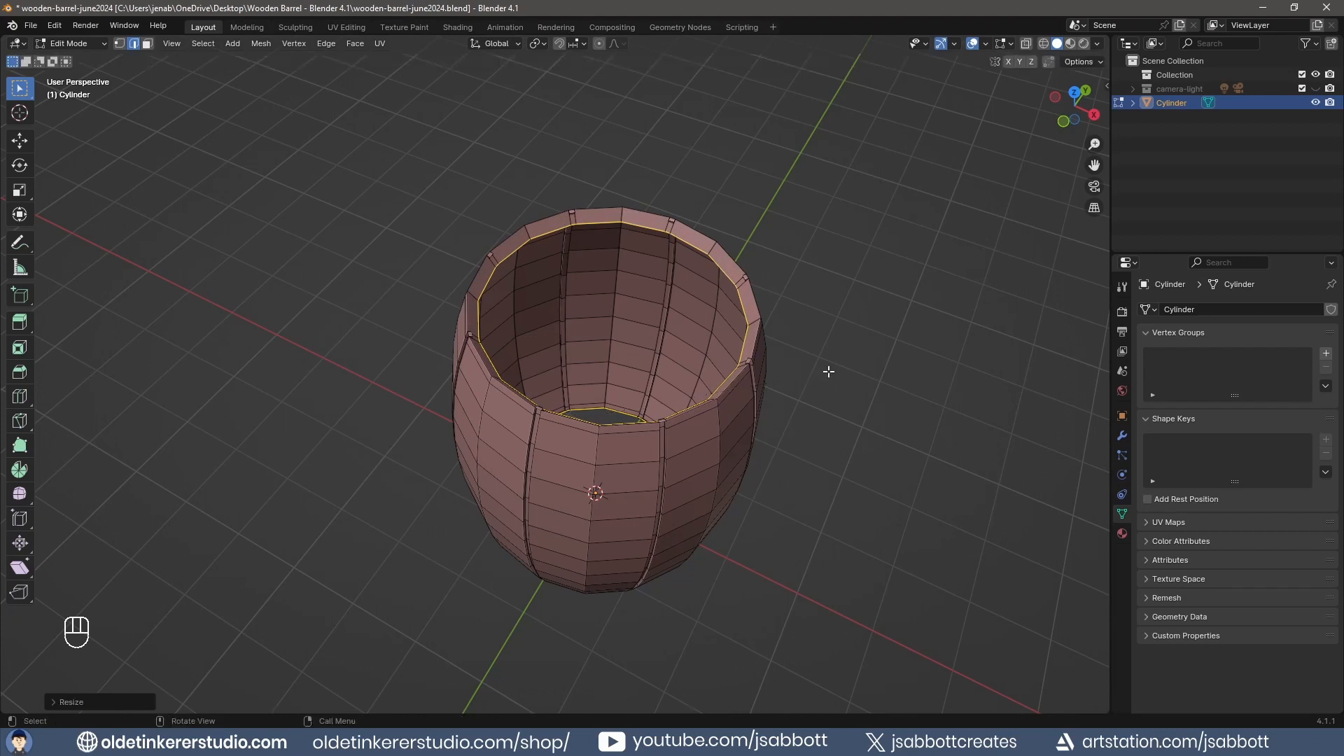
# Bridge the two inner rim edge loops into an inner wall and add one centered horizontal loop cut around it
pyautogui.rightClick(617, 224)
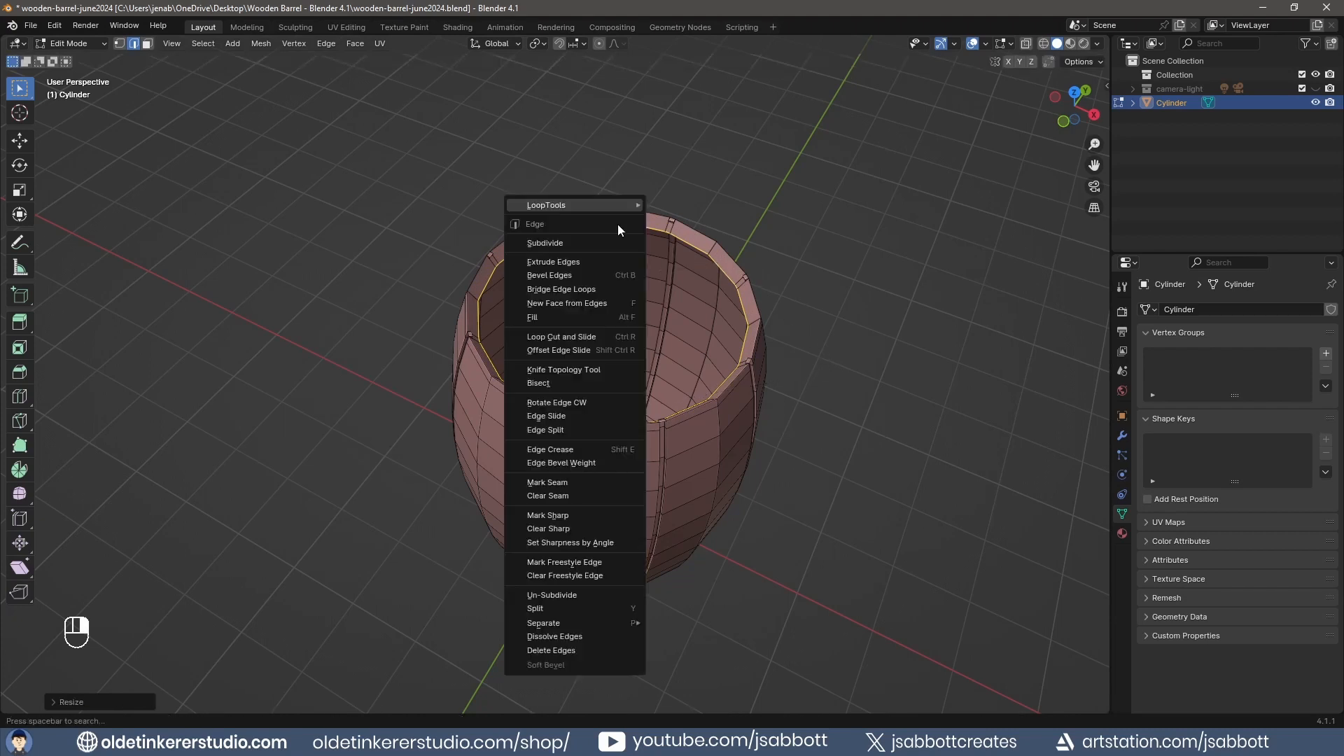
pyautogui.click(578, 288)
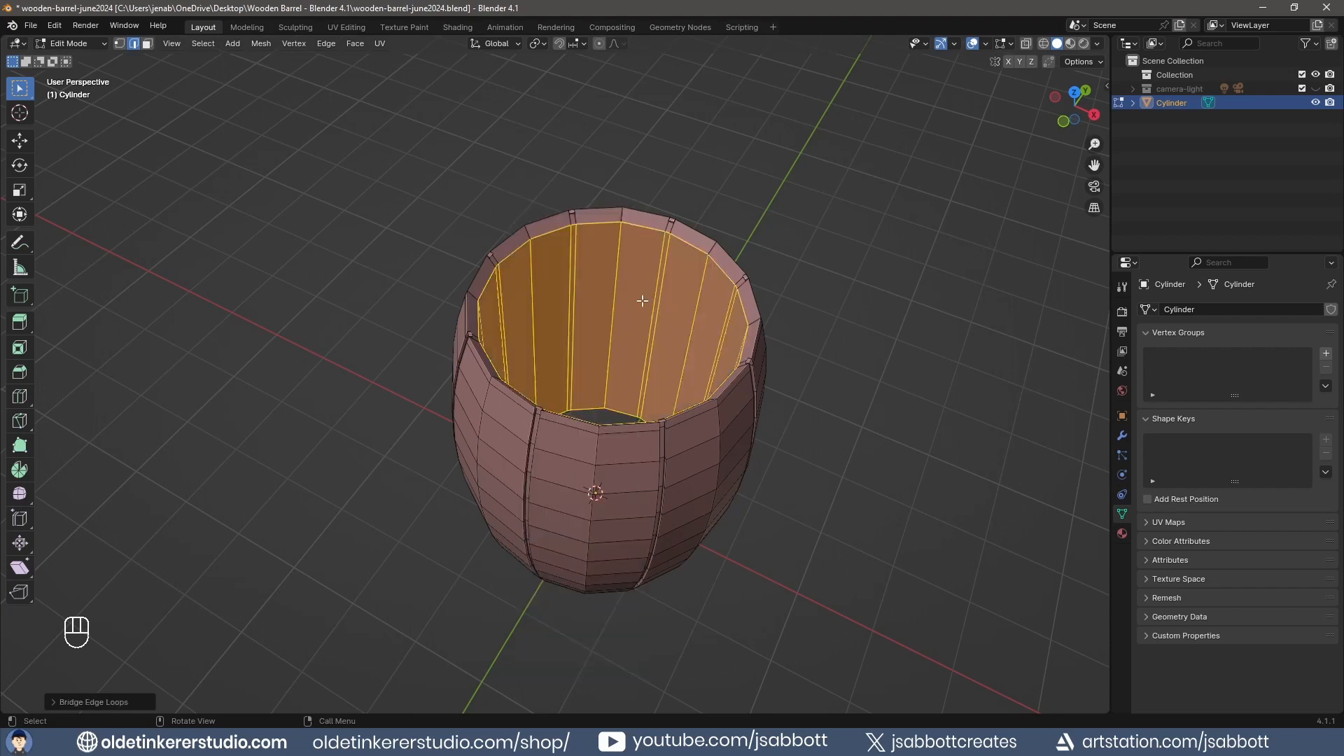
pyautogui.moveTo(924, 420); pyautogui.dragTo(657, 339, button='middle')
pyautogui.hotkey('ctrl', 'r')
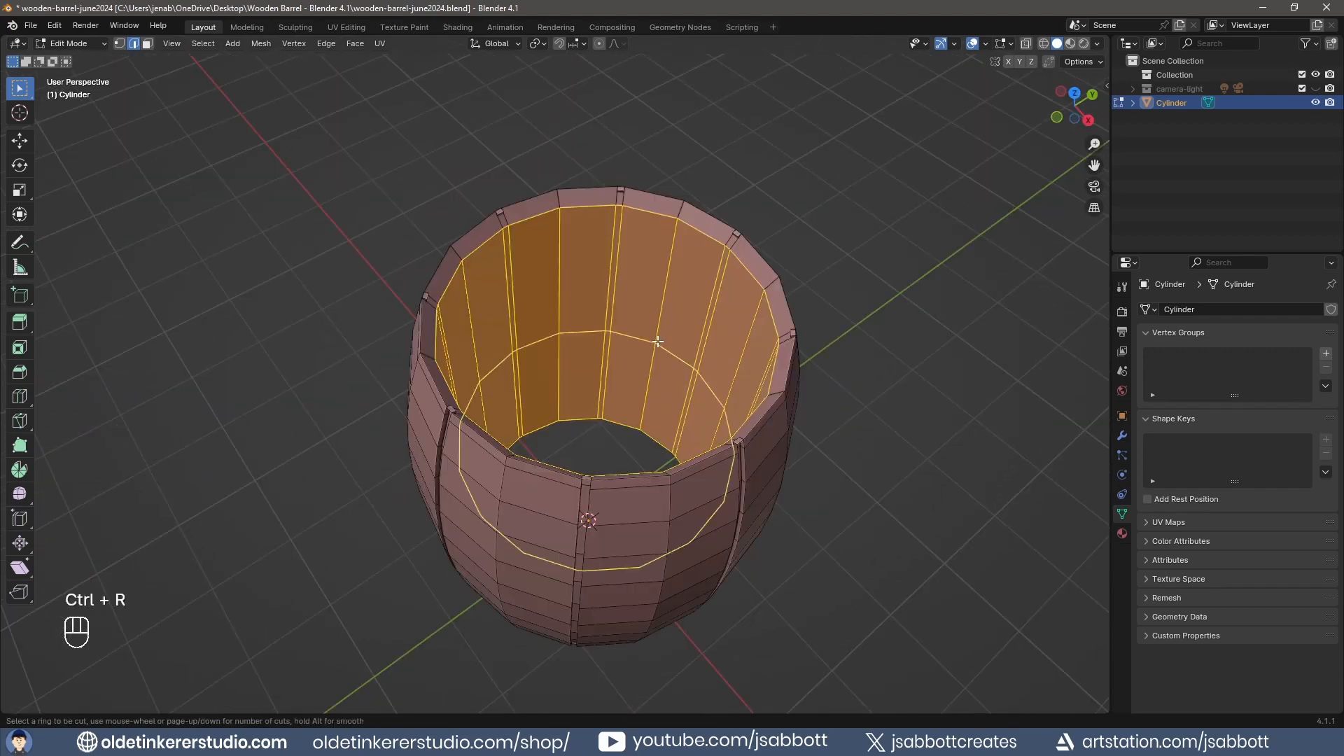
pyautogui.click(657, 341)
pyautogui.rightClick(658, 341)
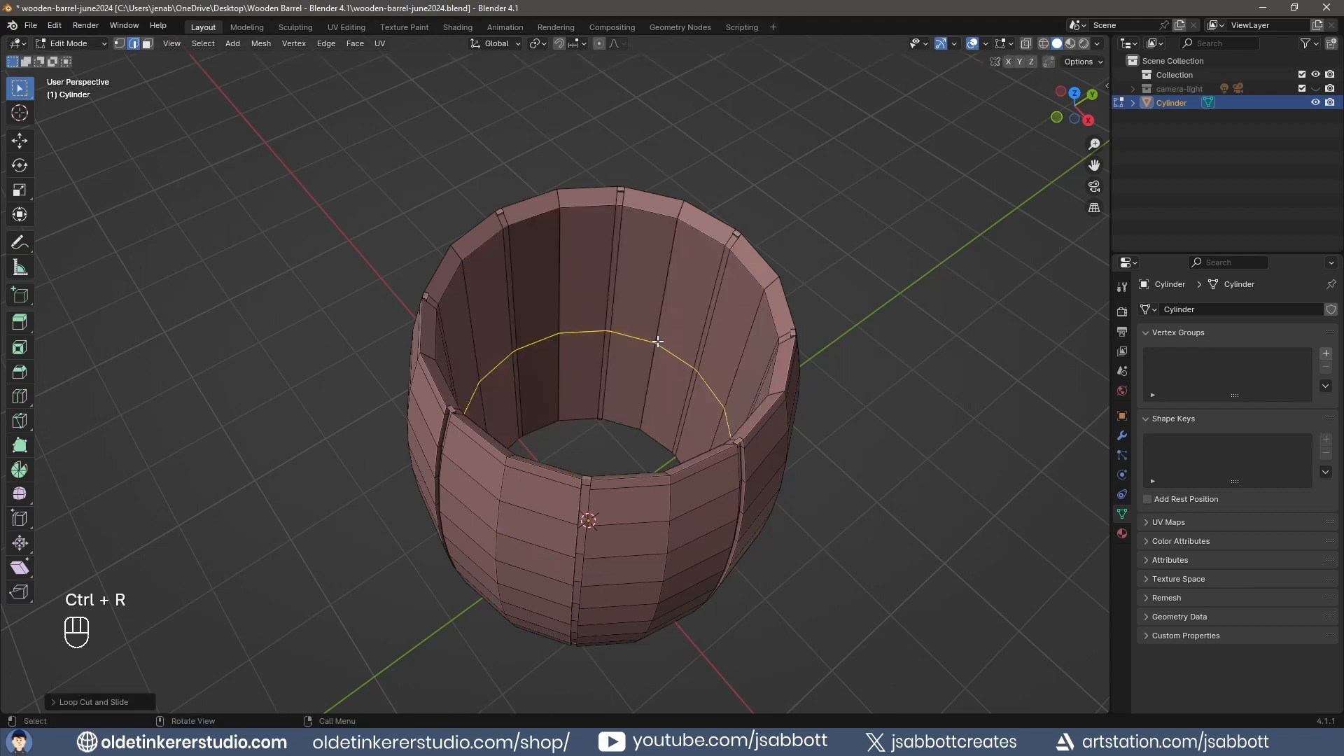
# Scale the inner wall's middle edge loop by 1.5 in X and Y with Z locked
pyautogui.press('s')
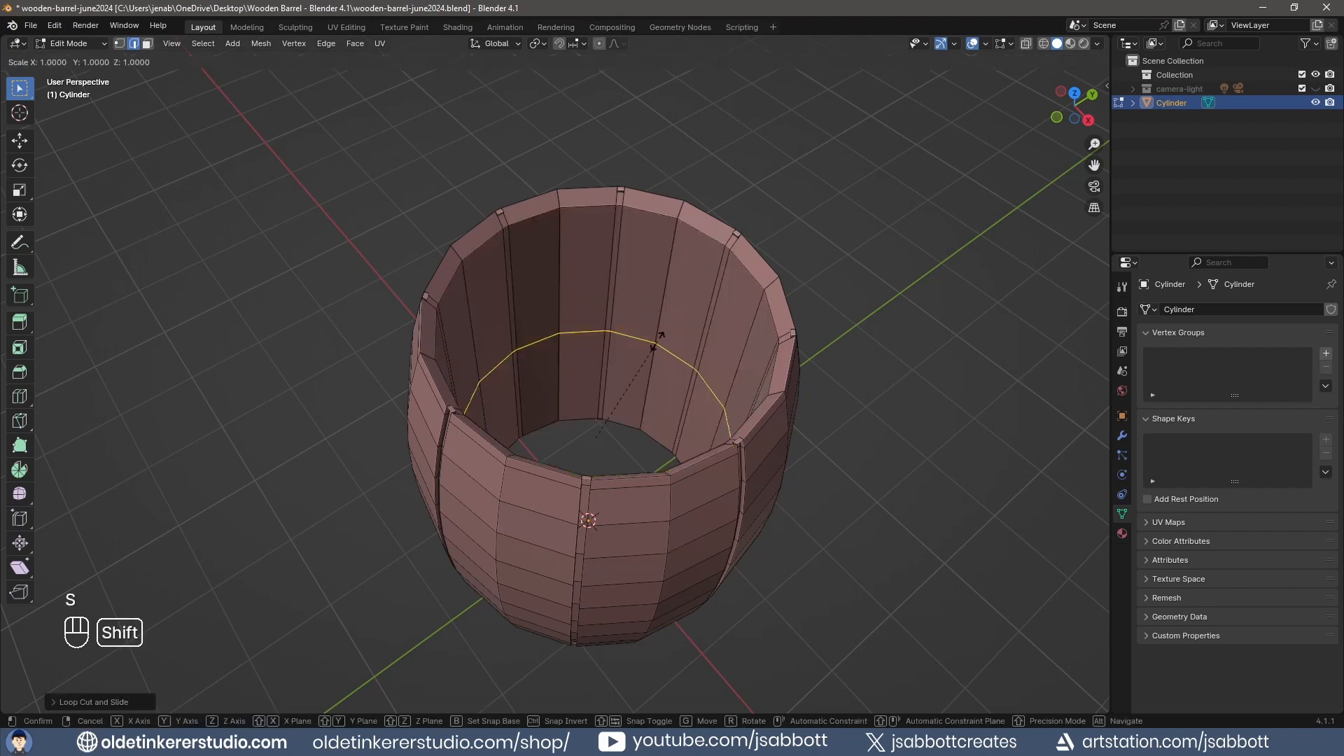
pyautogui.hotkey('shift', 'z')
pyautogui.write('1.5')
pyautogui.press('Return')
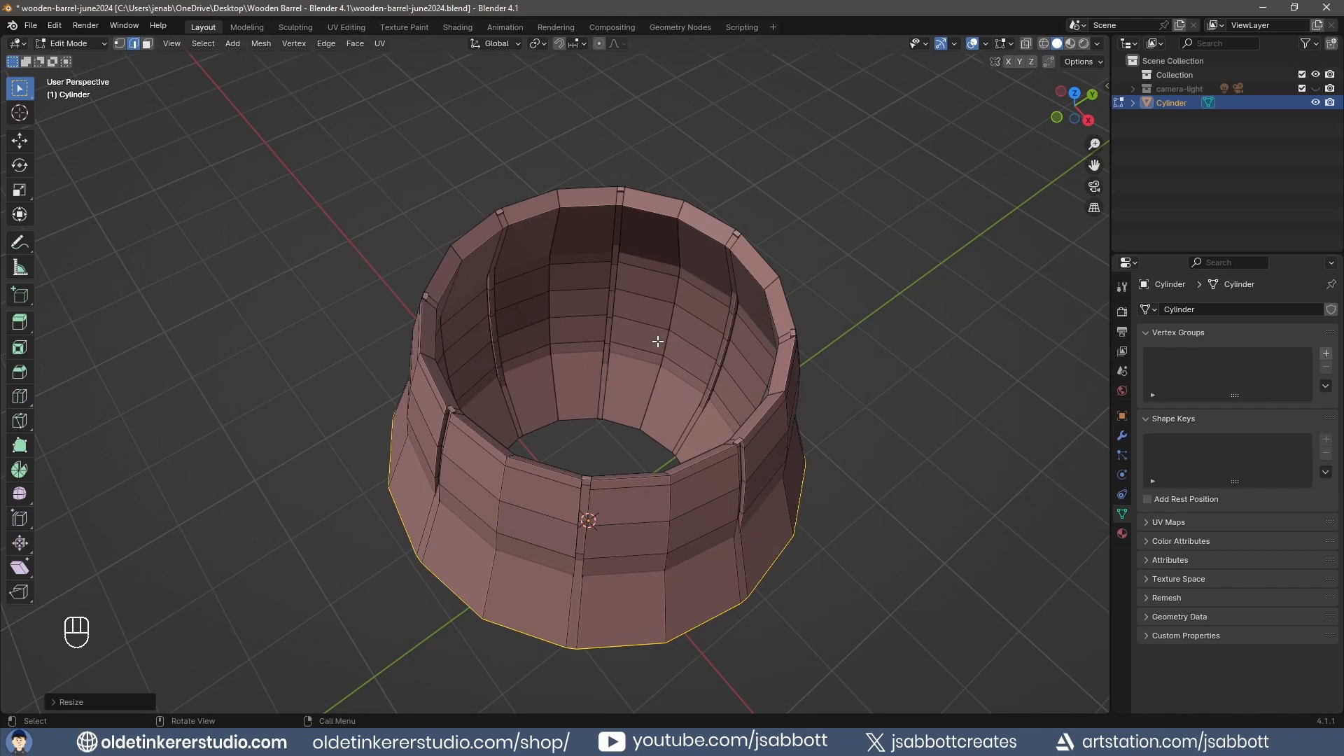
# Bevel the inner wall's middle edge loop with 13 segments and a width of about 1.85' to round the interior
pyautogui.hotkey('ctrl', 'b')
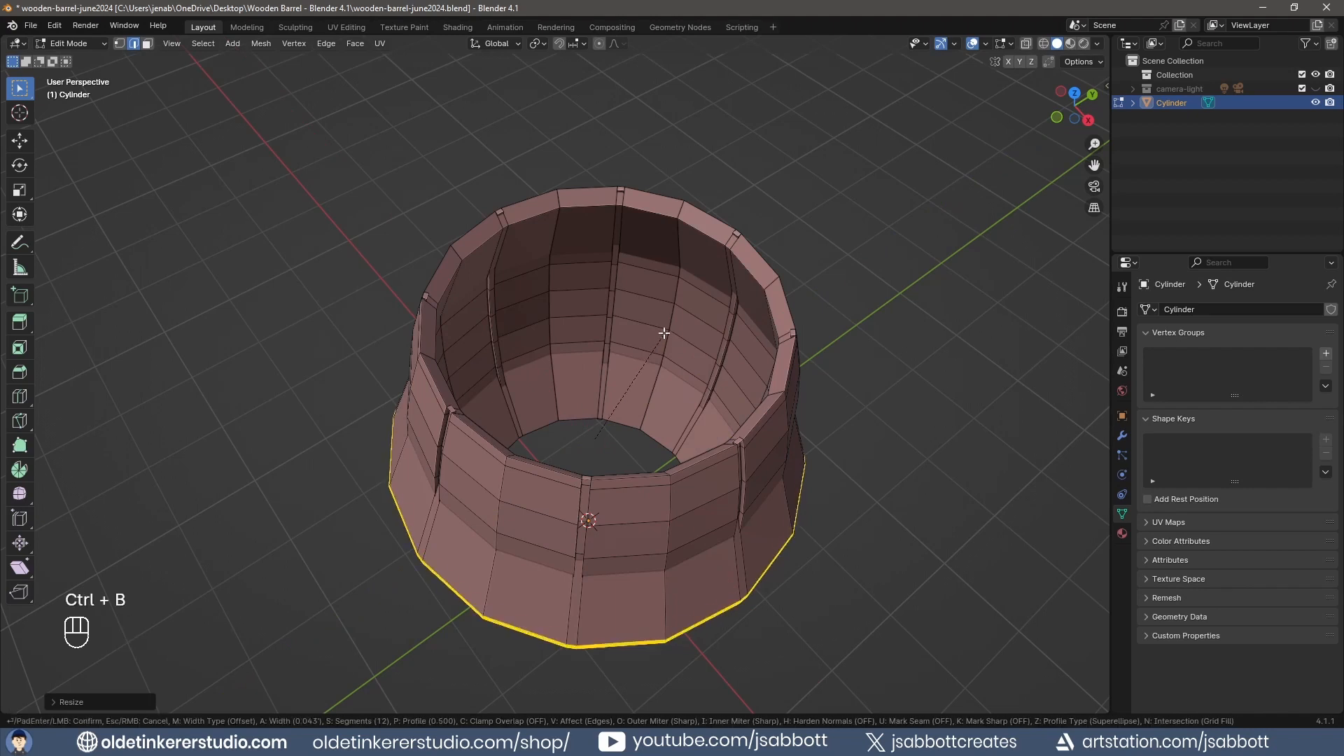
pyautogui.scroll(1, 700, 294)
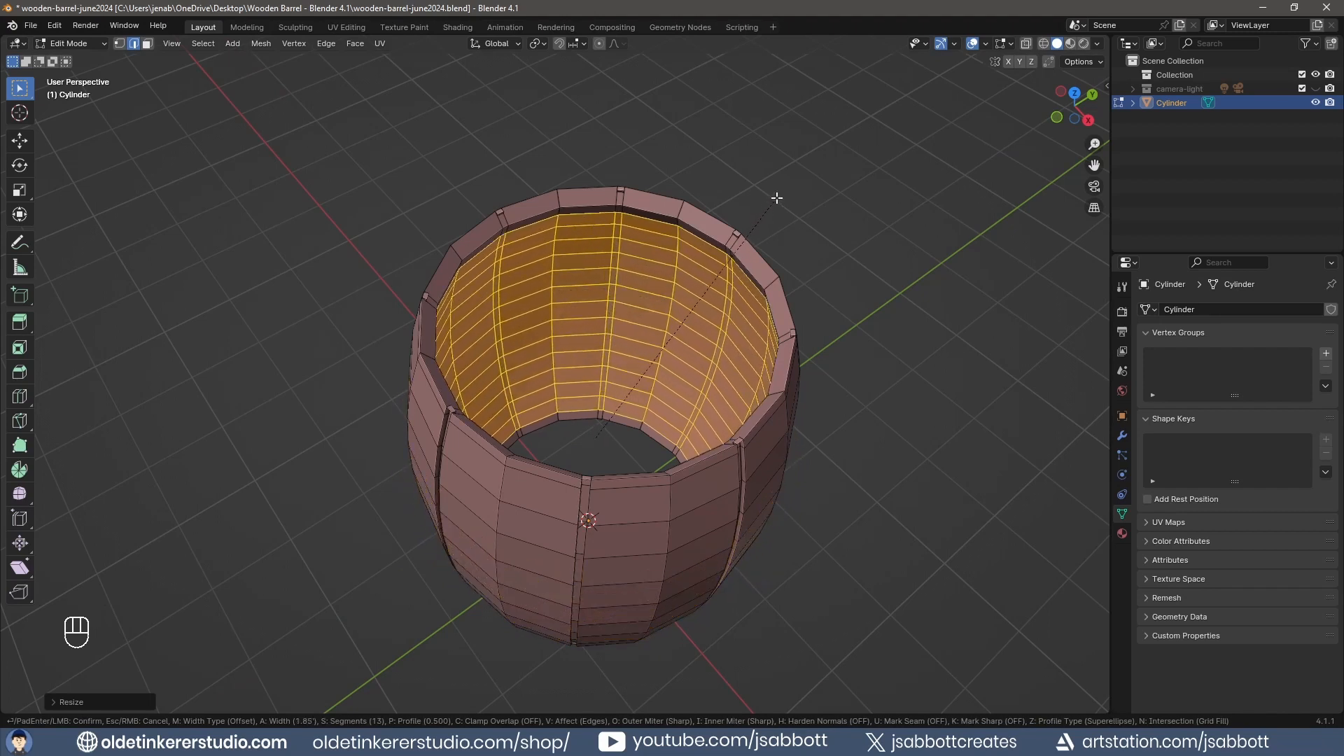
pyautogui.click(776, 198)
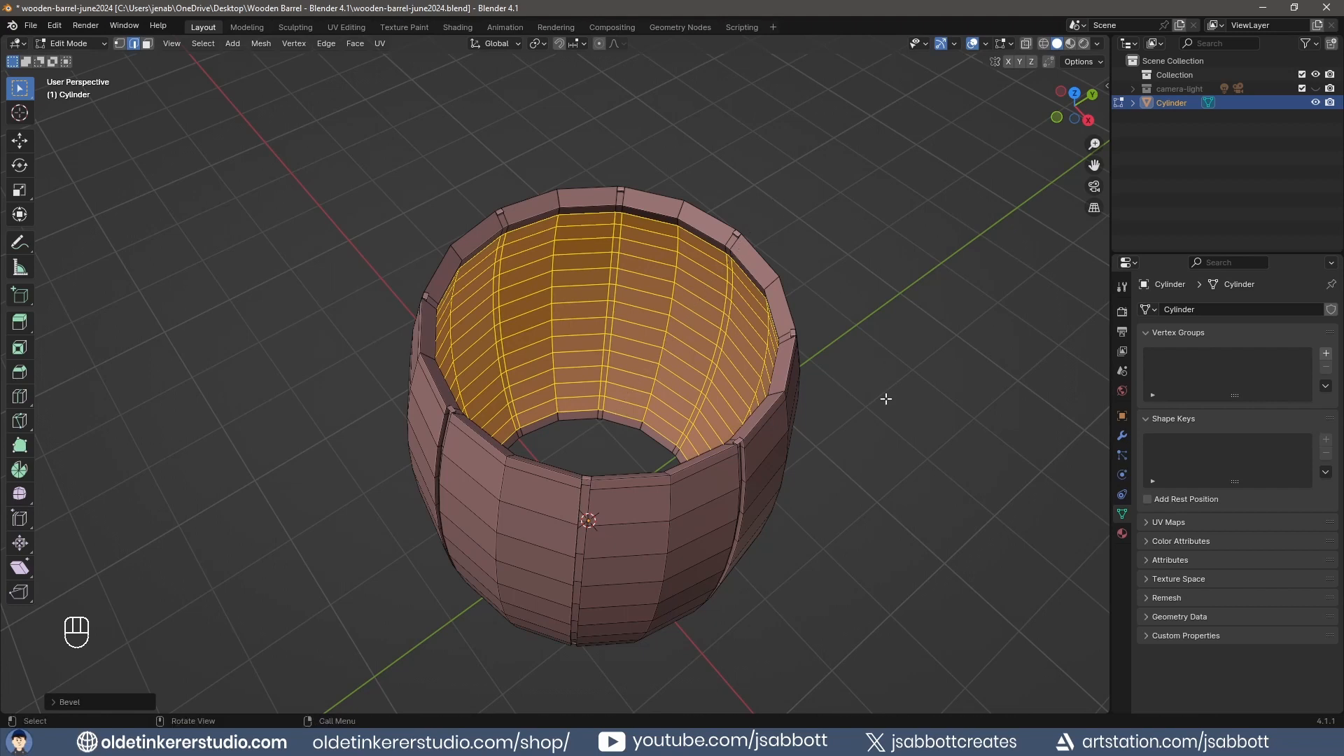
# Raise the inner edge loop of the top rim about 0.1' along Z to level the rim
pyautogui.keyDown('alt'); pyautogui.click(592, 206); pyautogui.keyUp('alt')
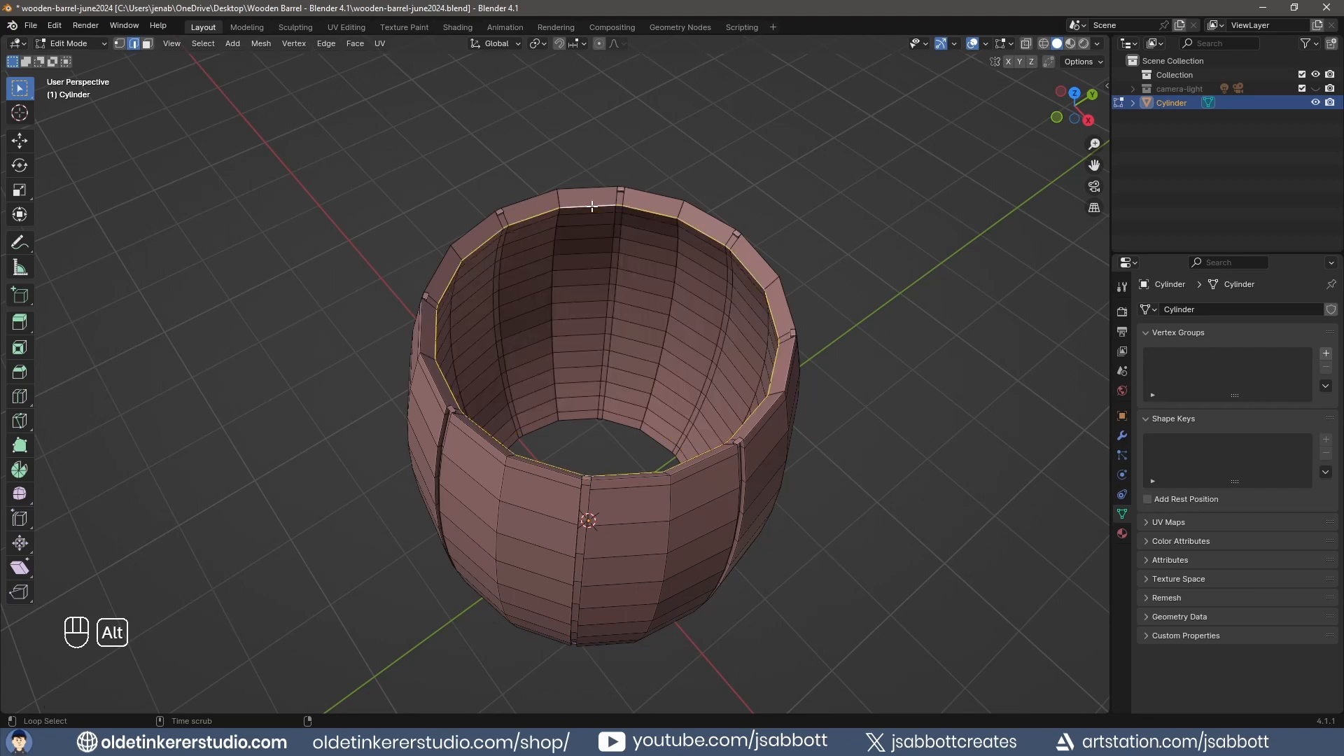
pyautogui.moveTo(846, 360); pyautogui.dragTo(894, 294, button='middle')
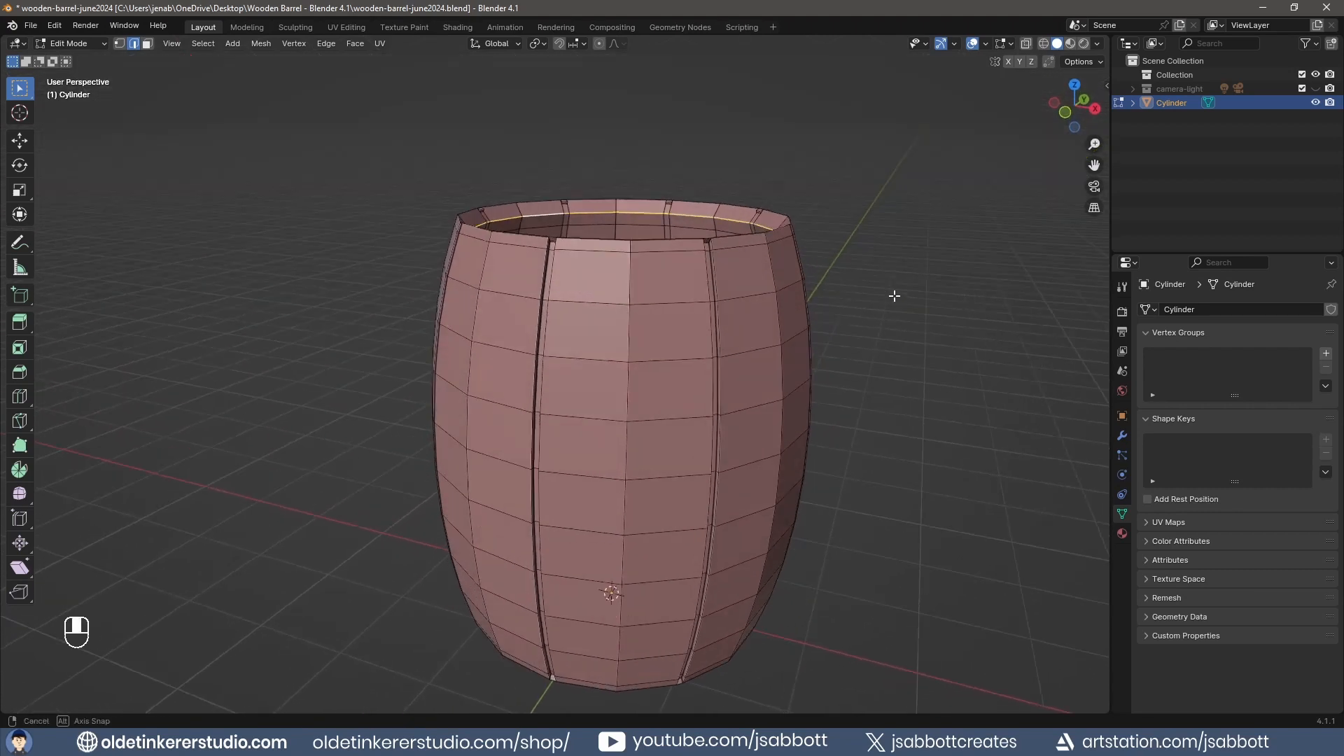
pyautogui.press('g')
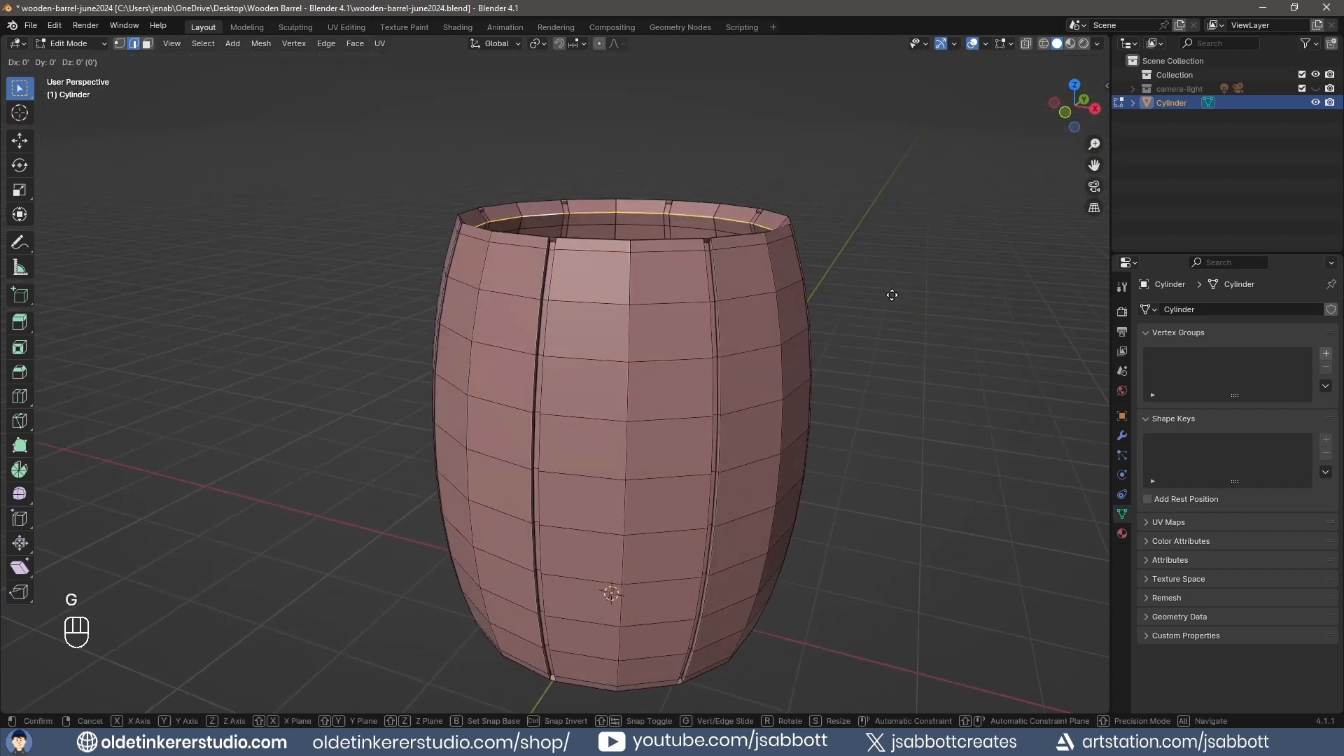
pyautogui.press('z')
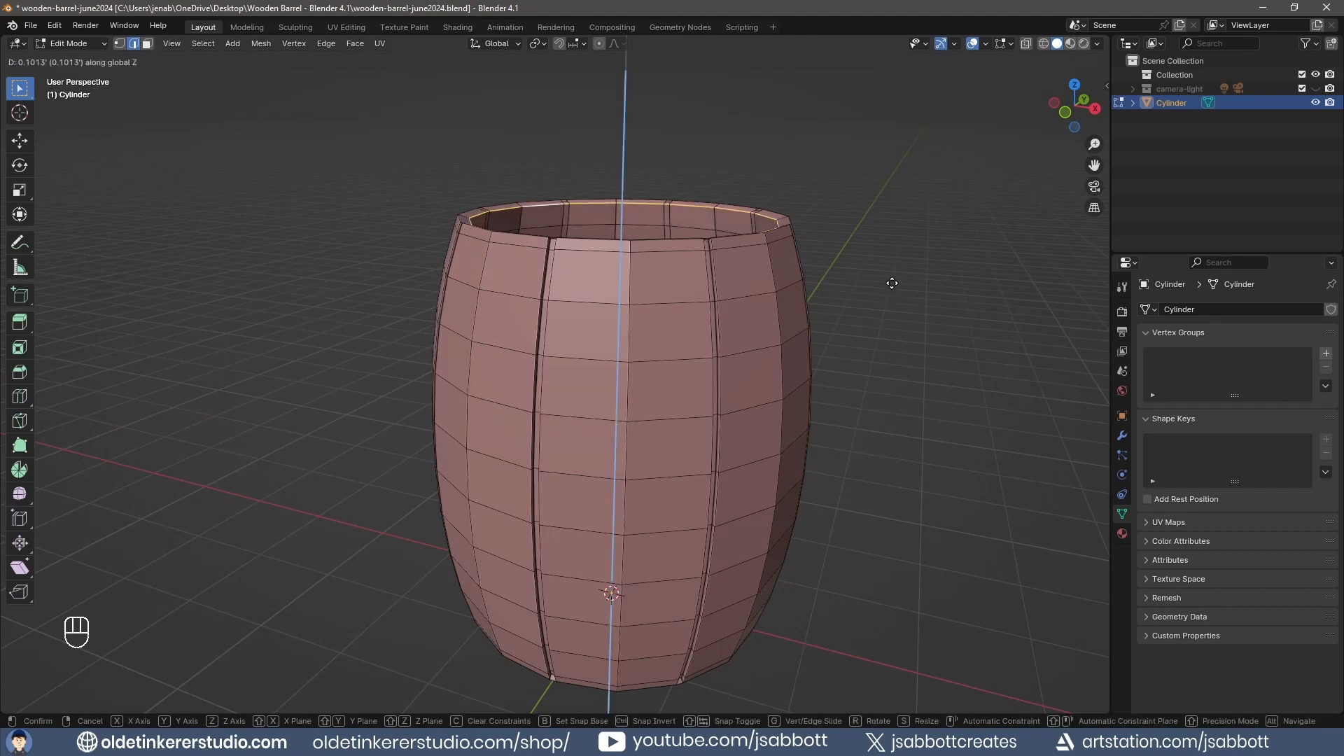
pyautogui.click(892, 279)
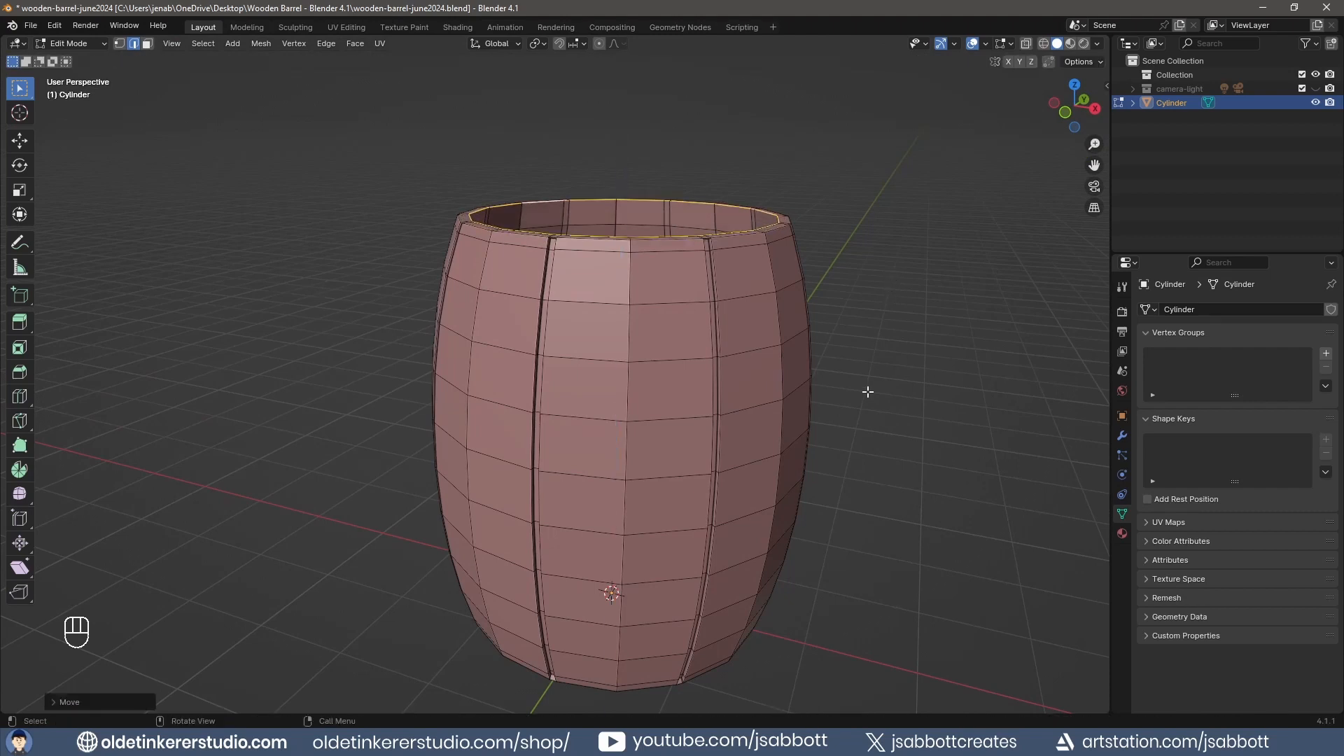
# Lower the inner edge loop of the bottom rim about 0.105' along Z to level the rim
pyautogui.moveTo(826, 593); pyautogui.dragTo(812, 448, button='middle')
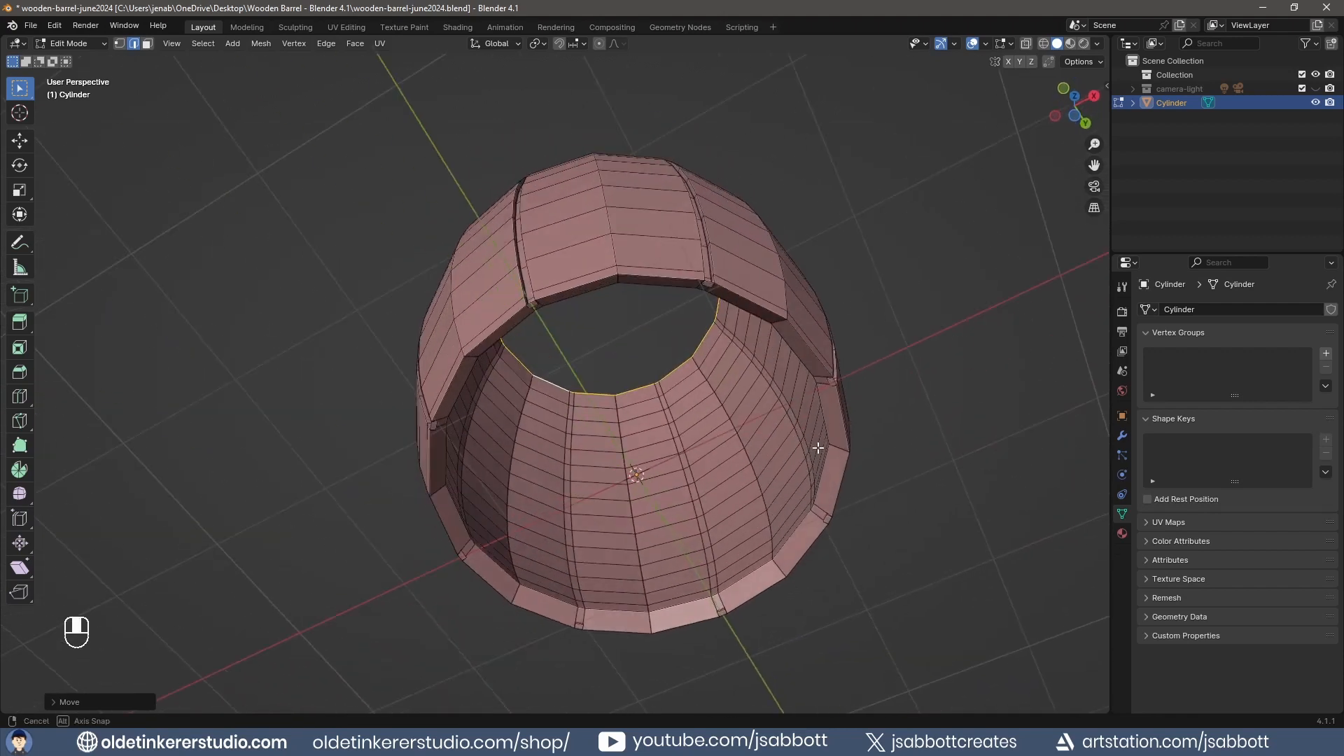
pyautogui.keyDown('alt'); pyautogui.click(506, 337); pyautogui.keyUp('alt')
pyautogui.moveTo(767, 333); pyautogui.dragTo(768, 410, button='middle')
pyautogui.press('g')
pyautogui.press('z')
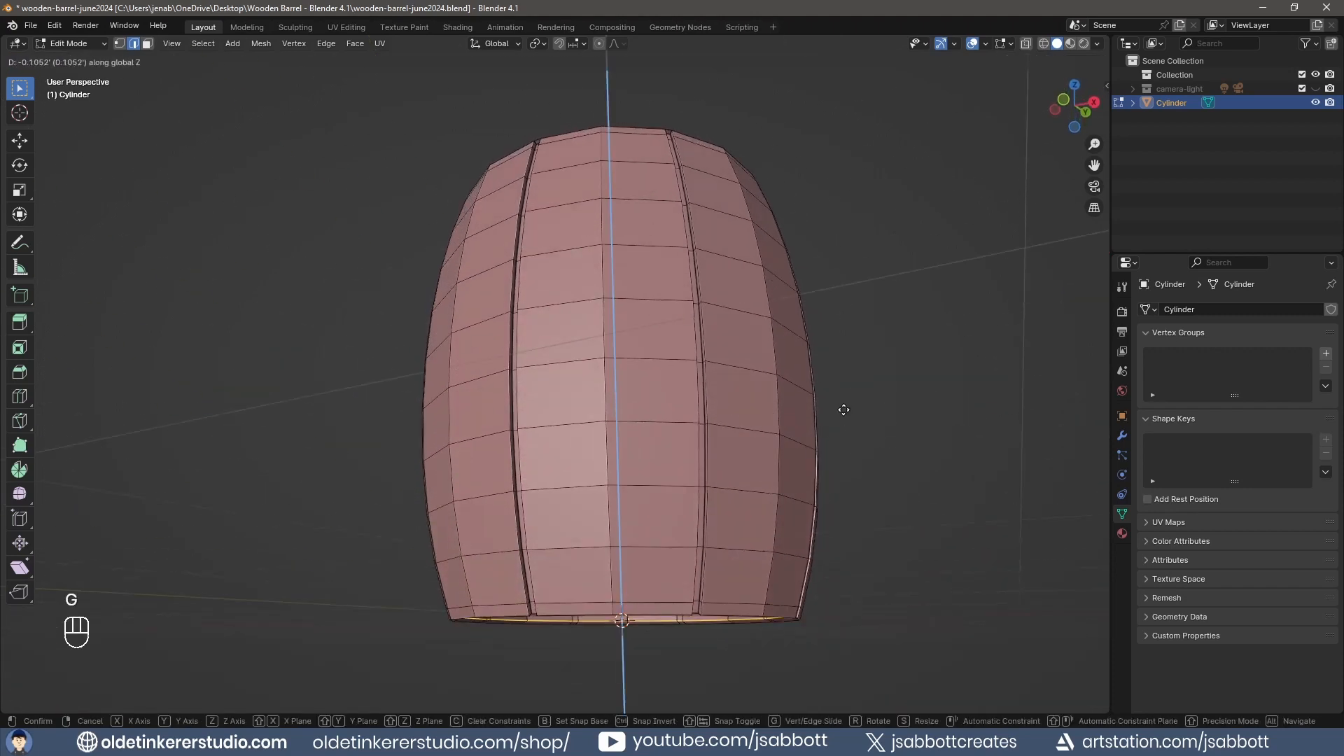
pyautogui.click(844, 412)
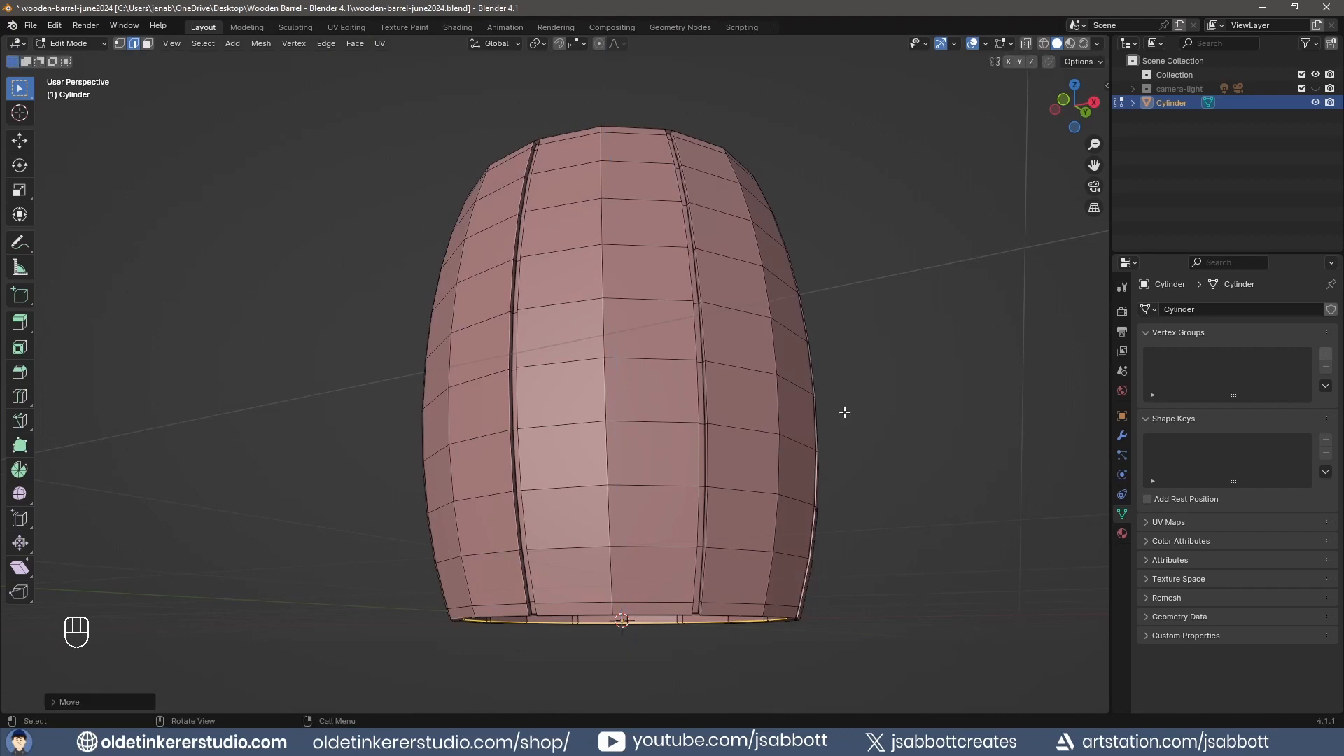
# Switch to the UV Editing workspace with the barrel's mesh shown close up in the 3D view
pyautogui.press('KP_1')
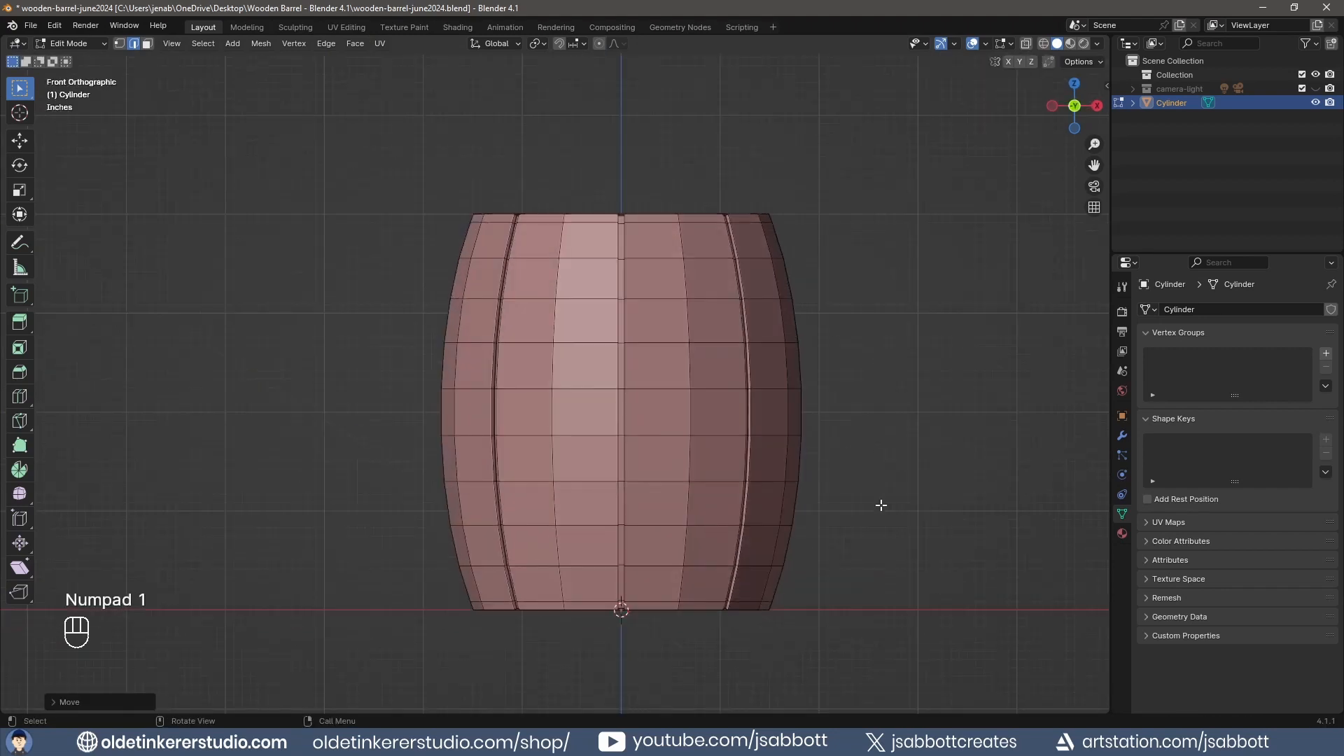
pyautogui.keyDown('shift'); pyautogui.moveTo(880, 518); pyautogui.dragTo(873, 450, button='middle'); pyautogui.keyUp('shift')
pyautogui.keyDown('shift'); pyautogui.moveTo(873, 450); pyautogui.dragTo(873, 437, button='middle'); pyautogui.keyUp('shift')
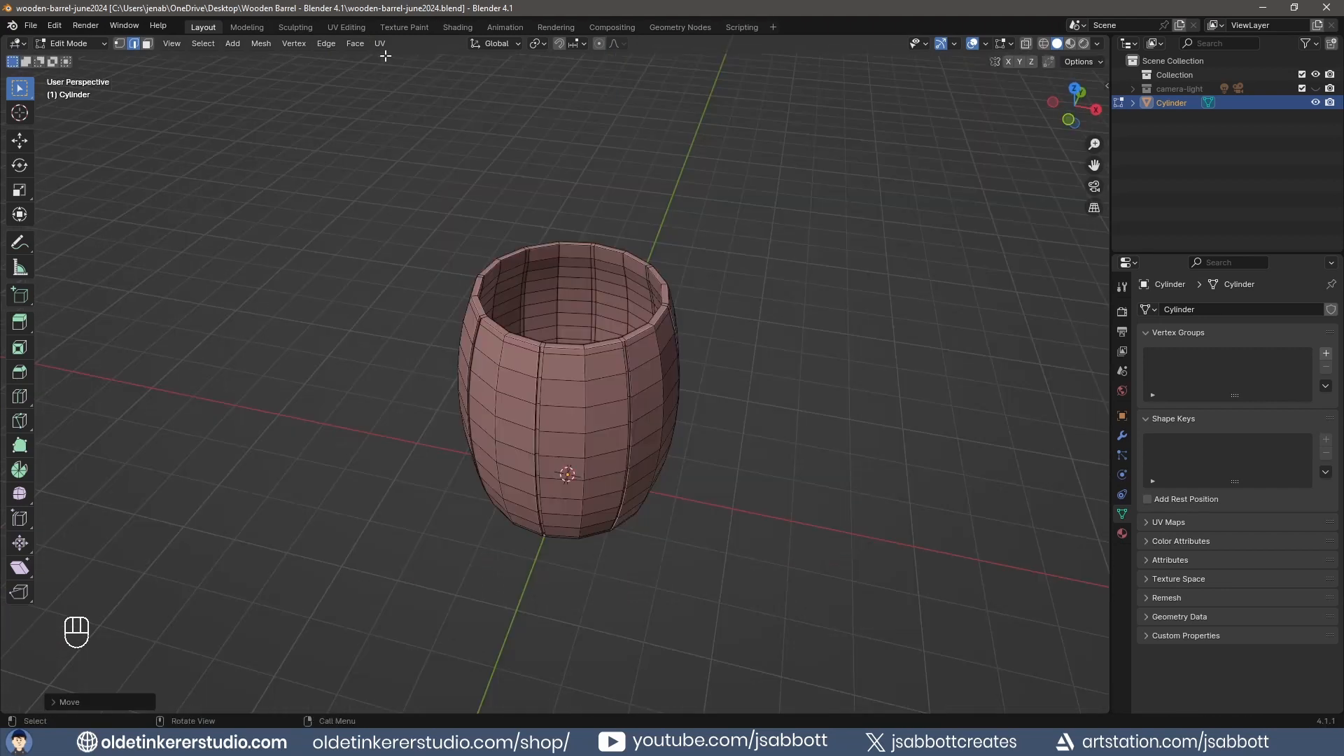
pyautogui.click(347, 27)
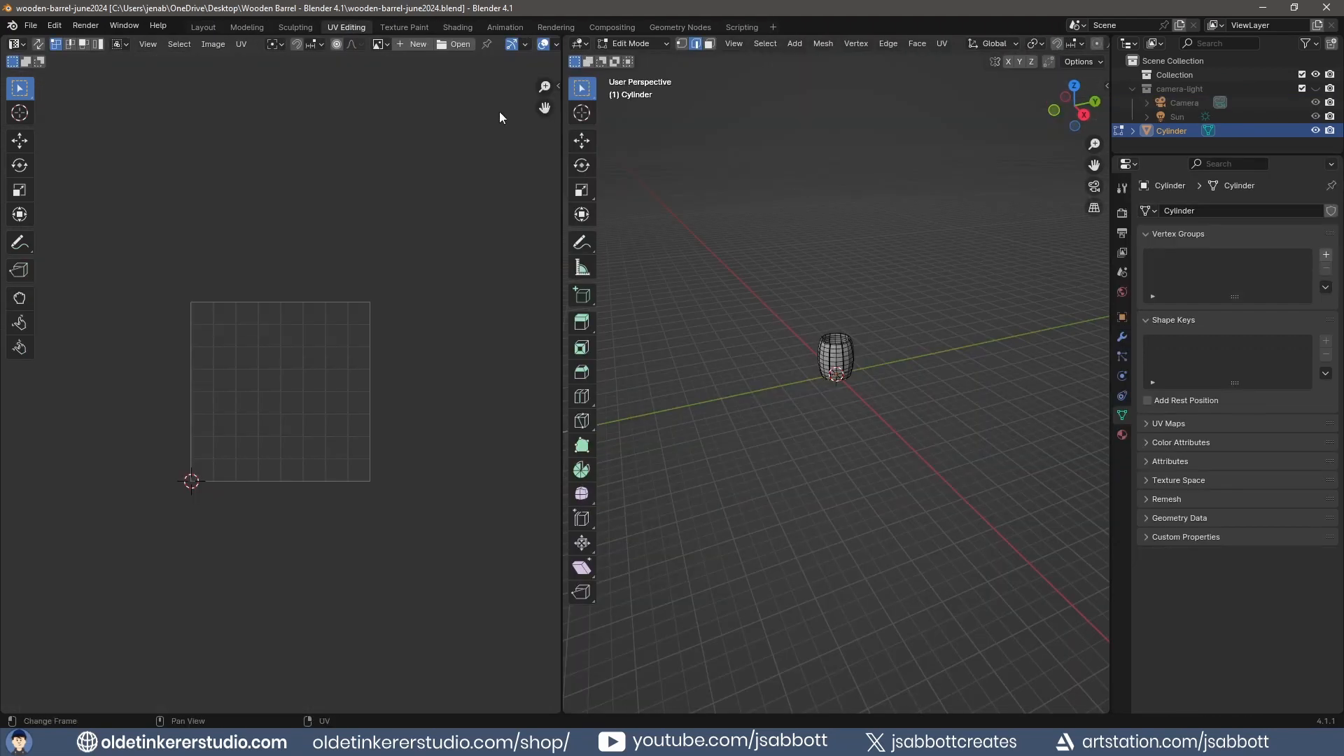
pyautogui.scroll(4, 878, 350)
pyautogui.keyDown('shift'); pyautogui.moveTo(887, 231); pyautogui.dragTo(901, 345, button='middle'); pyautogui.keyUp('shift')
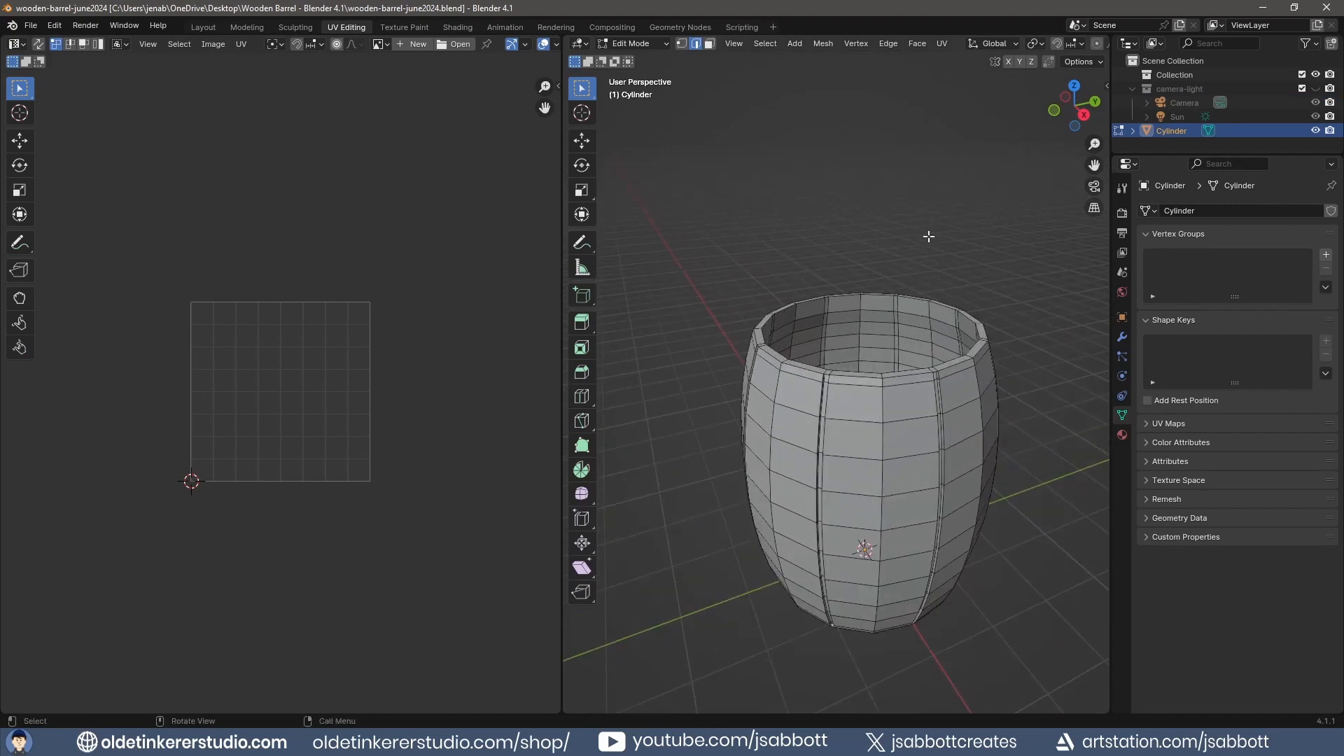
pyautogui.moveTo(927, 234); pyautogui.dragTo(923, 263, button='middle')
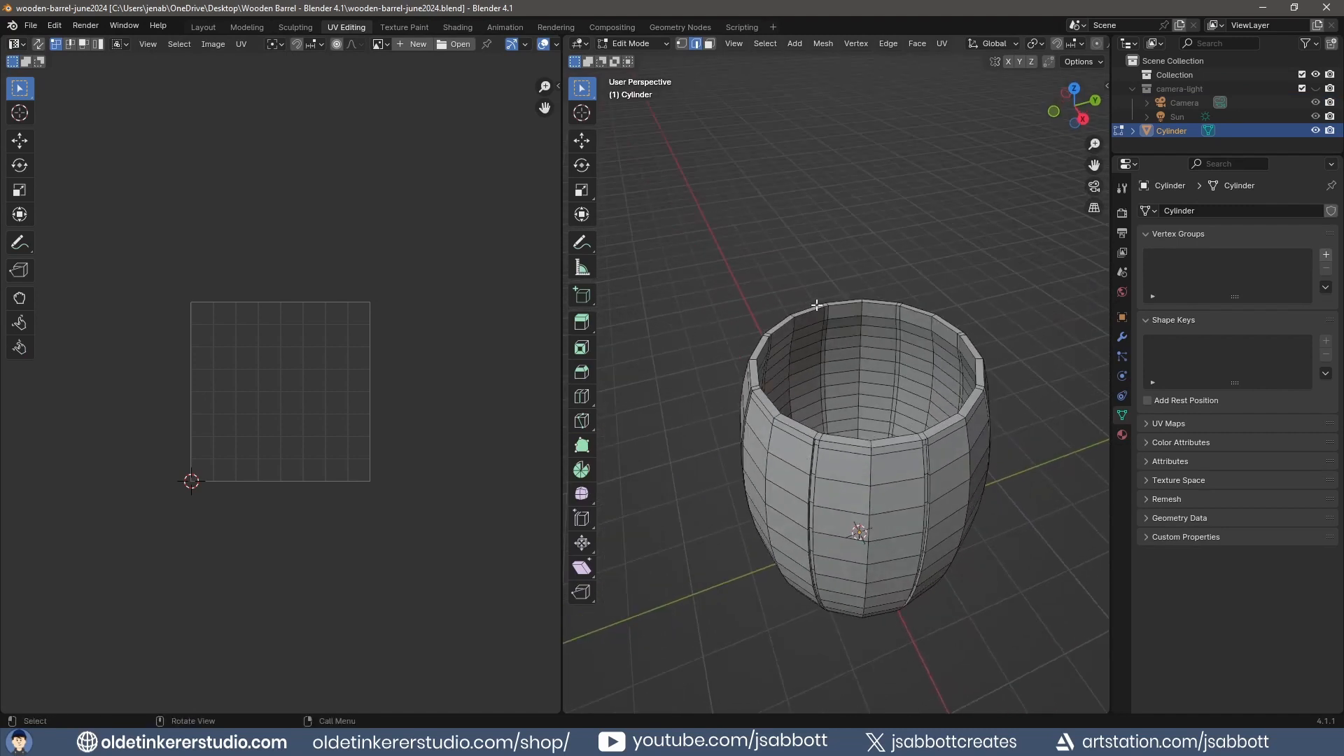
# Mark seams along the inner and outer edge loops of both rims and a vertical edge line down the barrel's back
pyautogui.keyDown('alt'); pyautogui.click(786, 325); pyautogui.keyUp('alt')
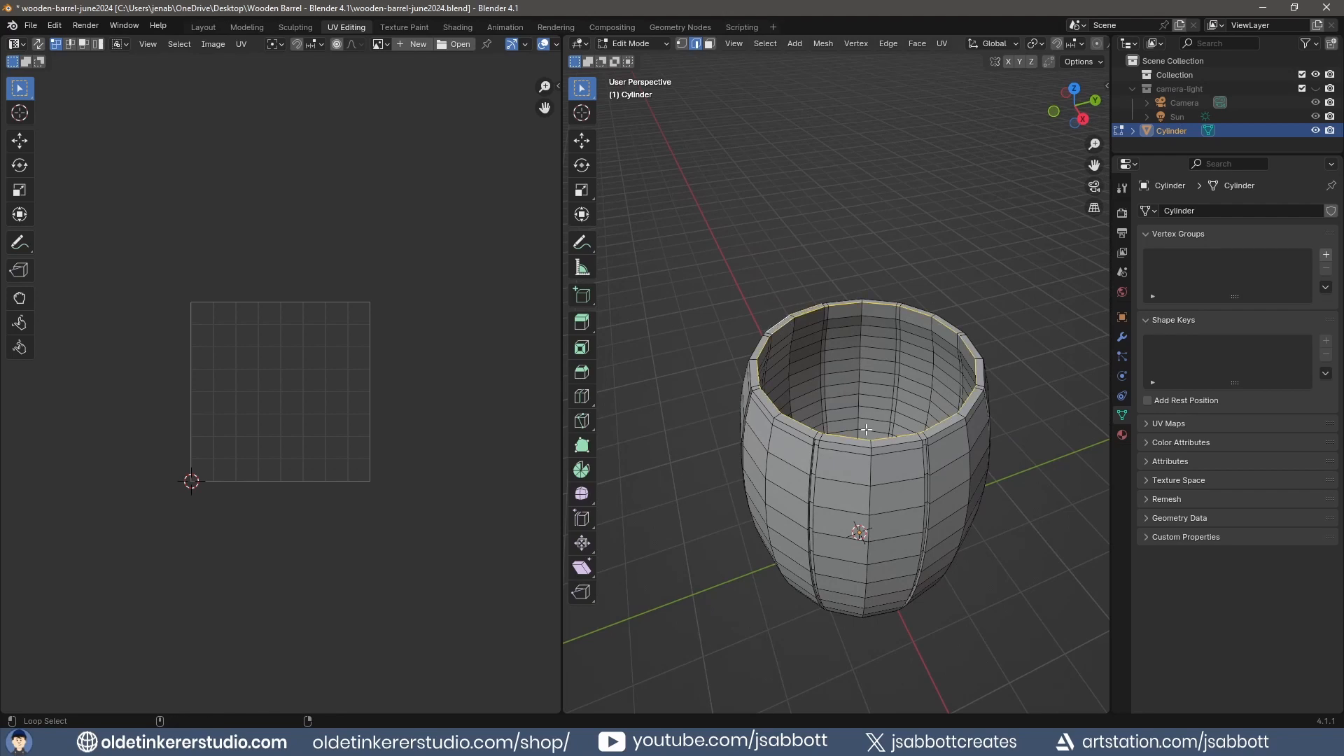
pyautogui.keyDown('alt'); pyautogui.keyDown('shift'); pyautogui.click(756, 349); pyautogui.keyUp('shift'); pyautogui.keyUp('alt')
pyautogui.keyDown('alt'); pyautogui.keyDown('shift'); pyautogui.click(764, 401); pyautogui.keyUp('shift'); pyautogui.keyUp('alt')
pyautogui.keyDown('alt'); pyautogui.keyDown('shift'); pyautogui.click(829, 439); pyautogui.keyUp('shift'); pyautogui.keyUp('alt')
pyautogui.press('ctrl+KP_1')
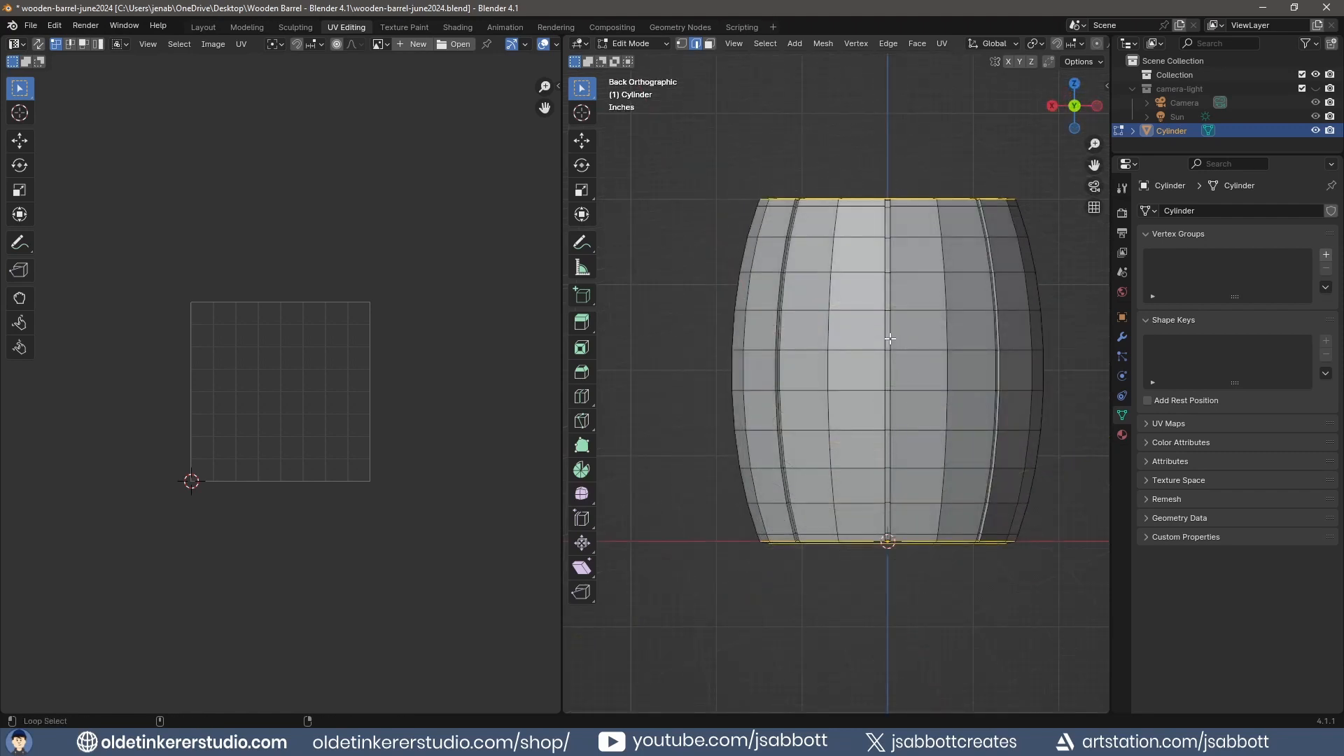
pyautogui.keyDown('alt'); pyautogui.keyDown('shift'); pyautogui.click(889, 339); pyautogui.keyUp('shift'); pyautogui.keyUp('alt')
pyautogui.moveTo(890, 339); pyautogui.dragTo(905, 281, button='middle')
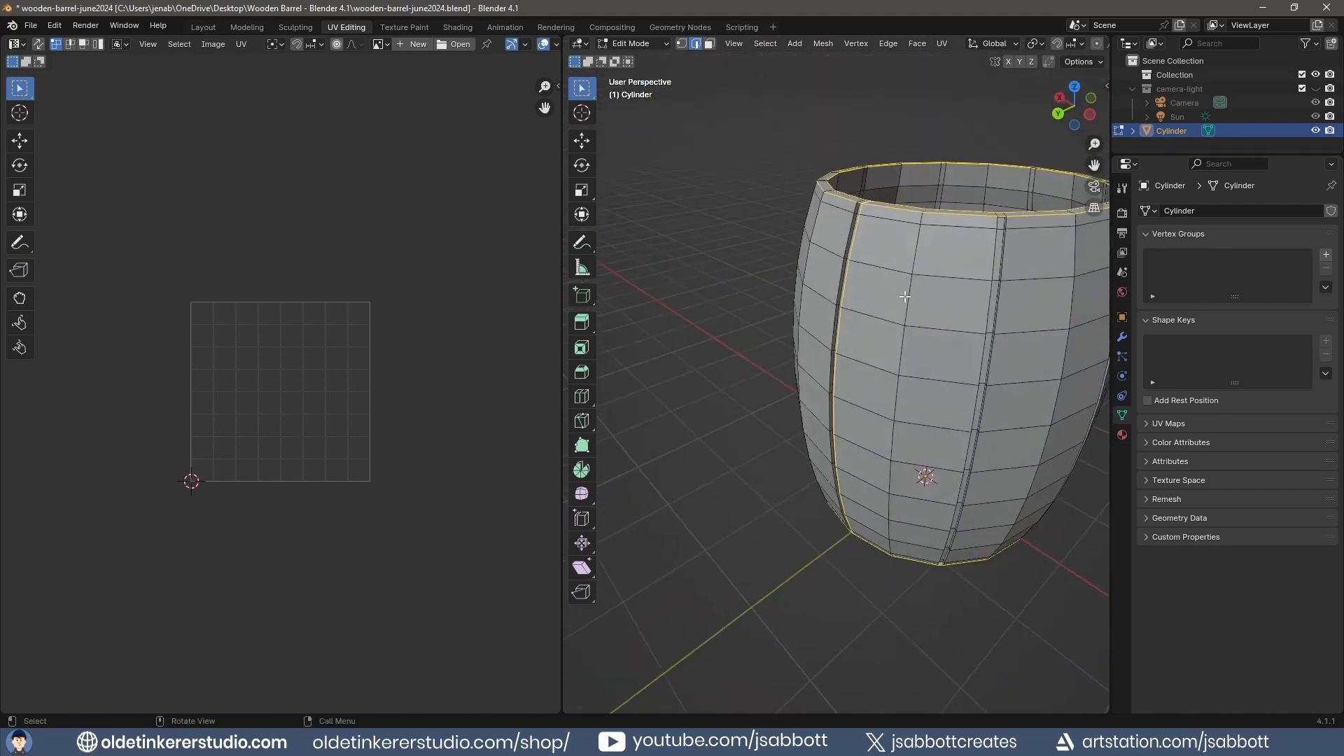
pyautogui.rightClick(885, 284)
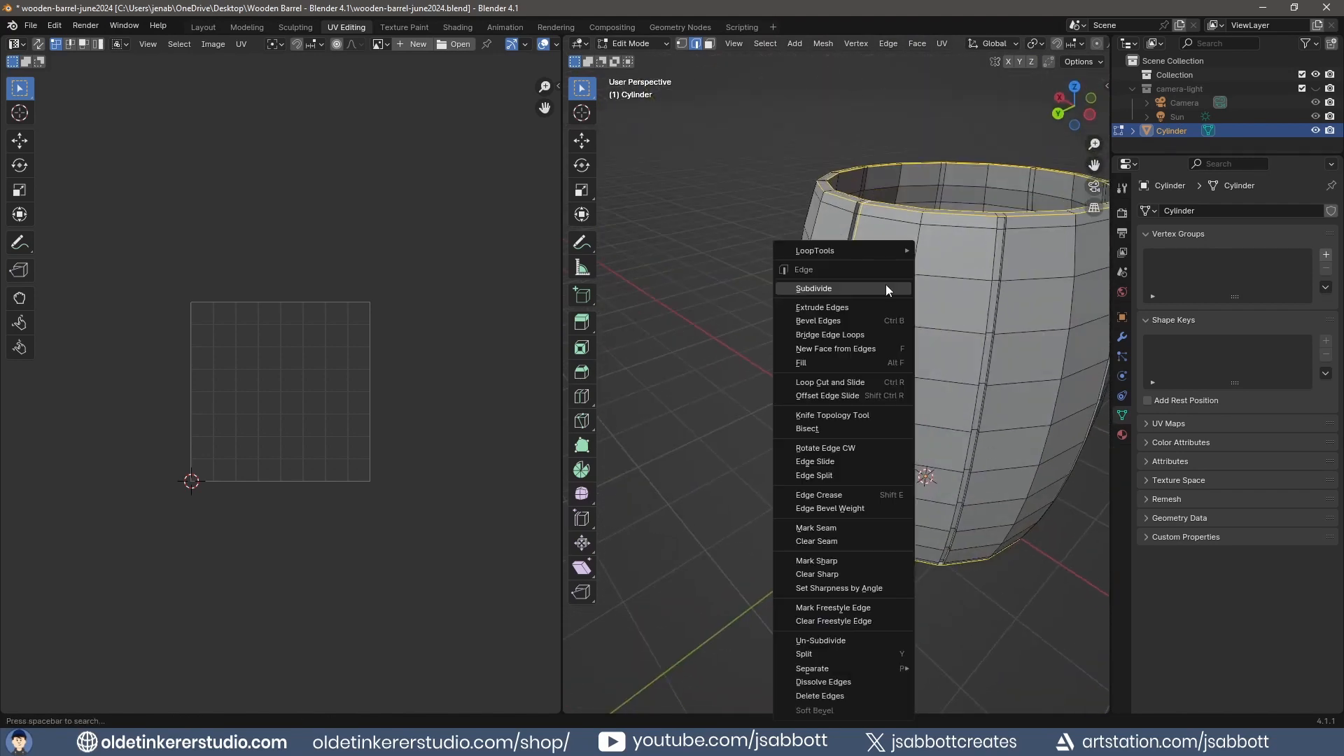
pyautogui.click(844, 529)
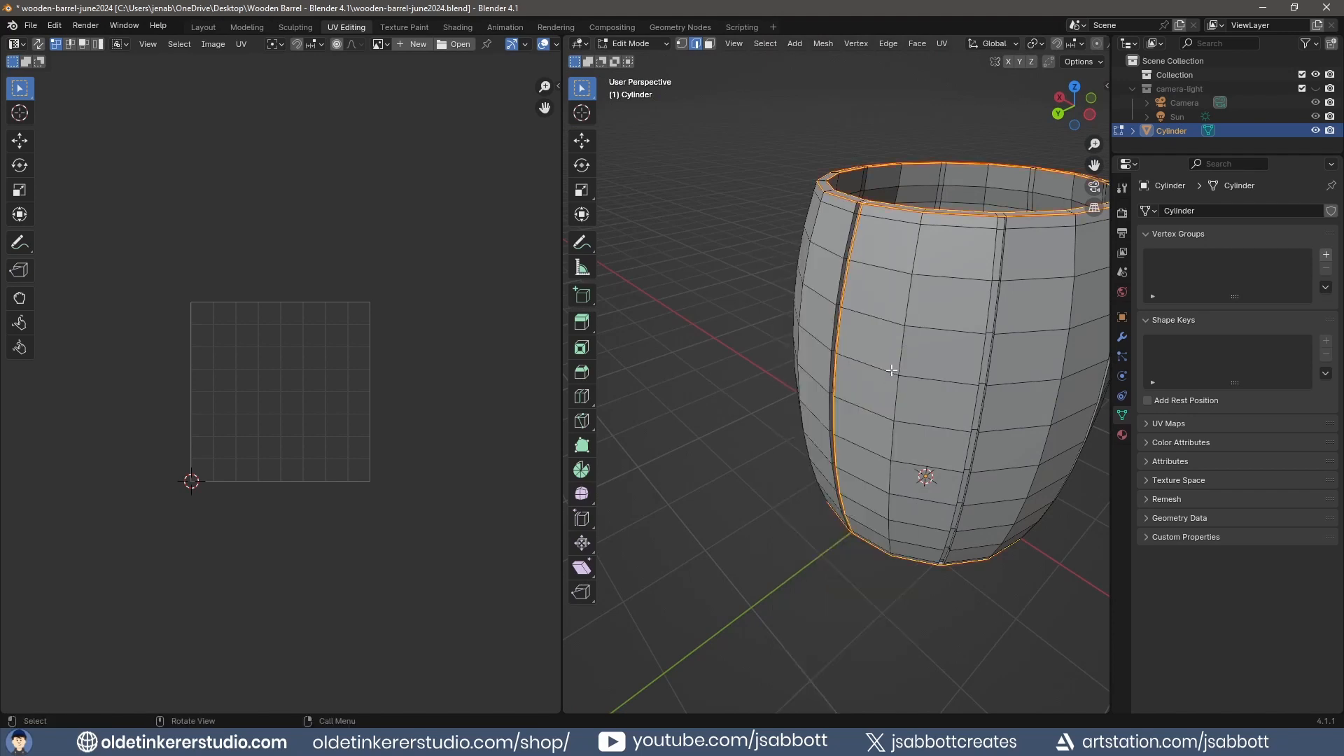
# Unwrap the UVs of the entire barrel mesh
pyautogui.press('a')
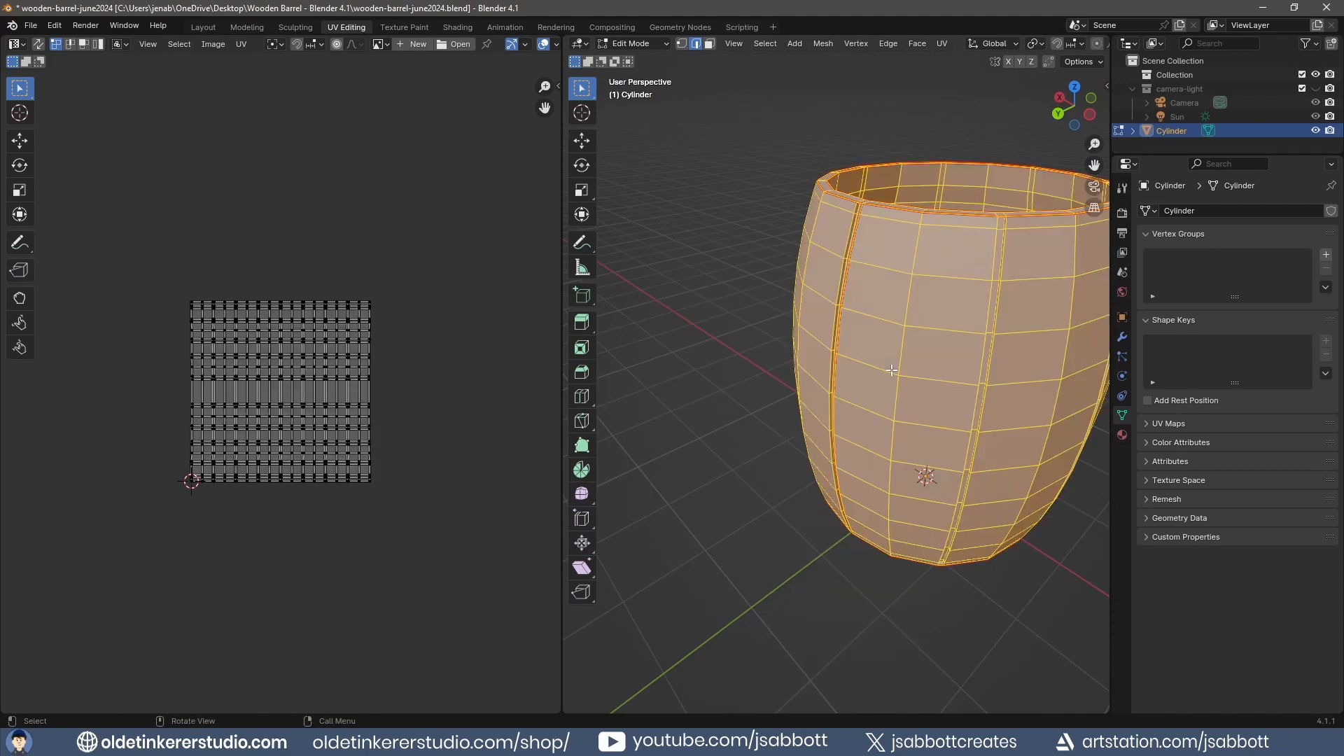
pyautogui.press('u')
pyautogui.click(840, 293)
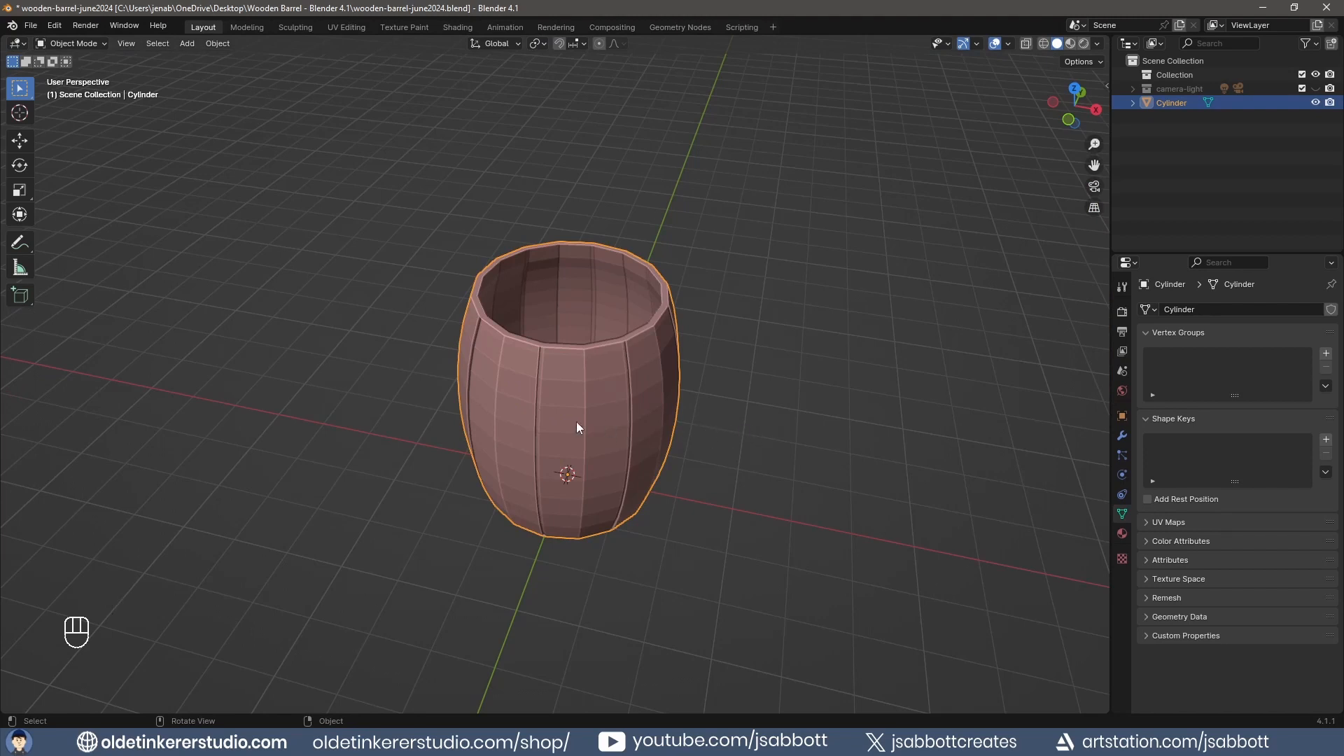
# Add a Smooth by Angle modifier with Ignore Sharpness enabled to the barrel and save the file
pyautogui.click(1122, 436)
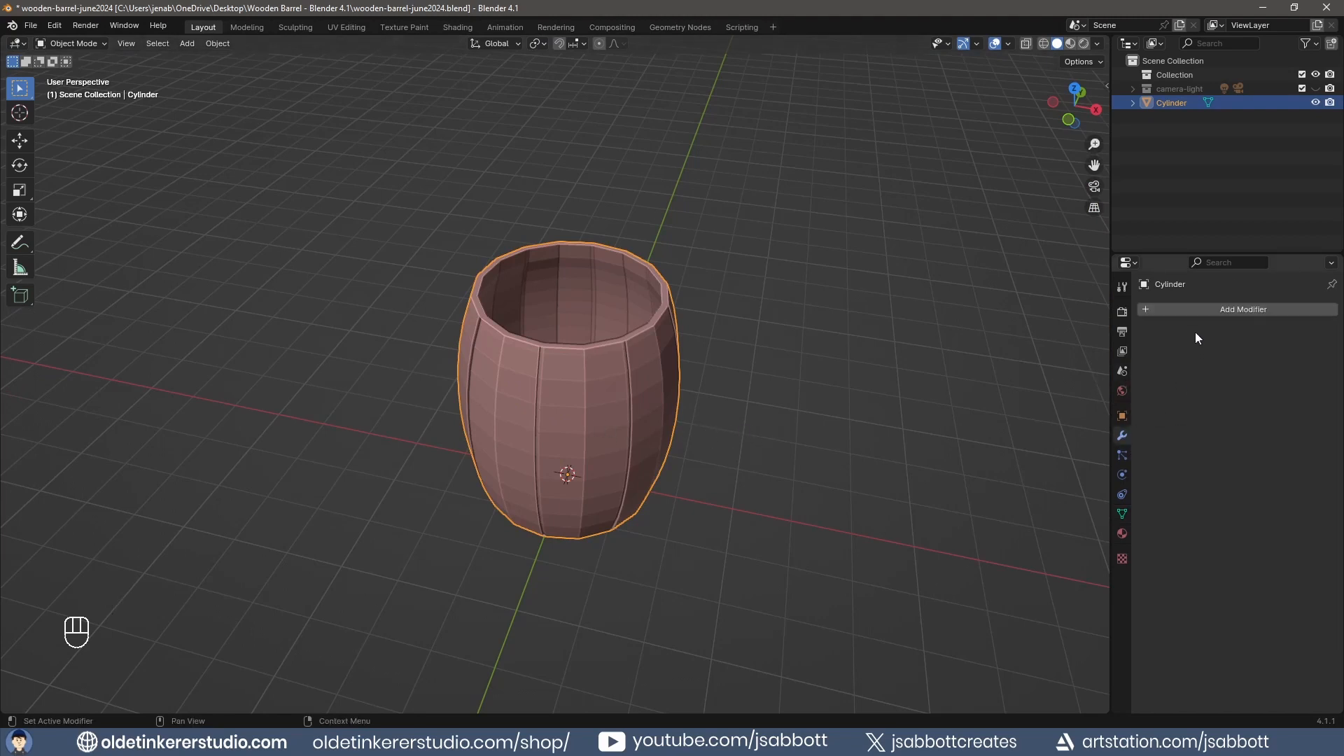
pyautogui.click(1194, 311)
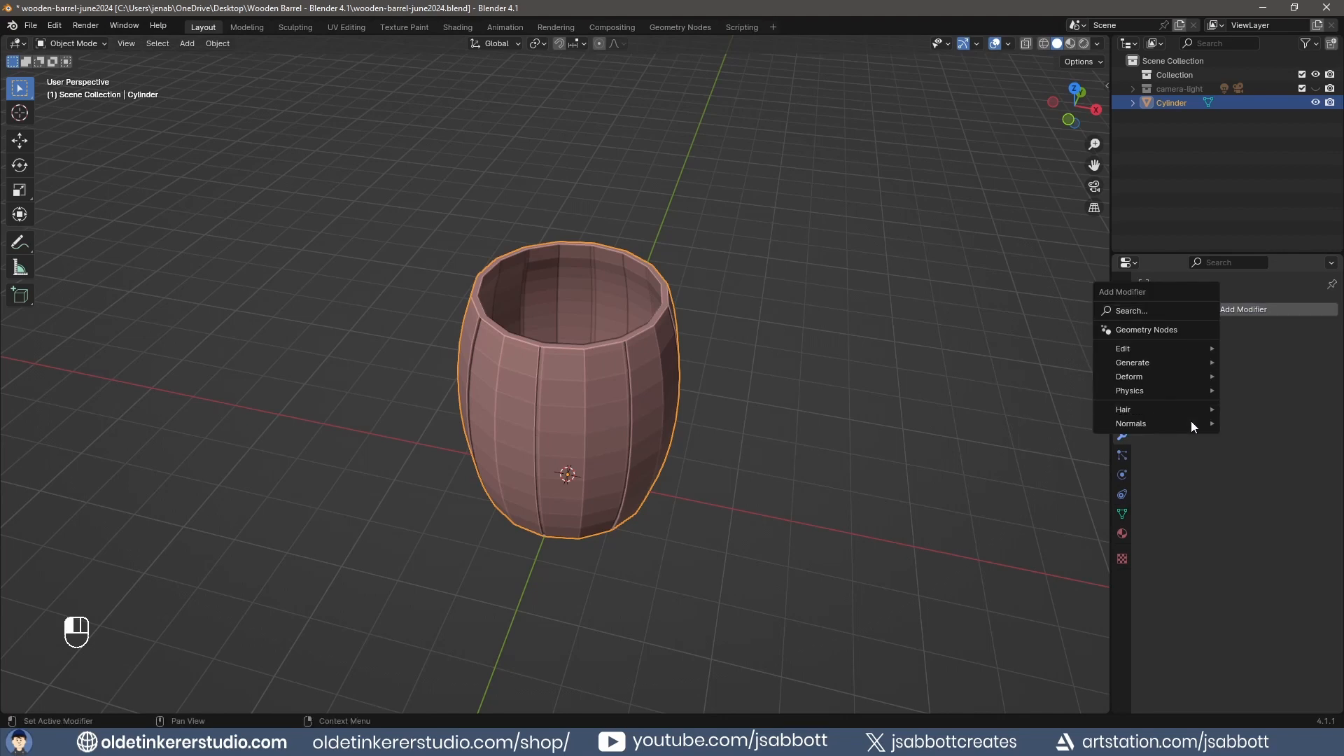
pyautogui.moveTo(1190, 423)
pyautogui.click(1061, 424)
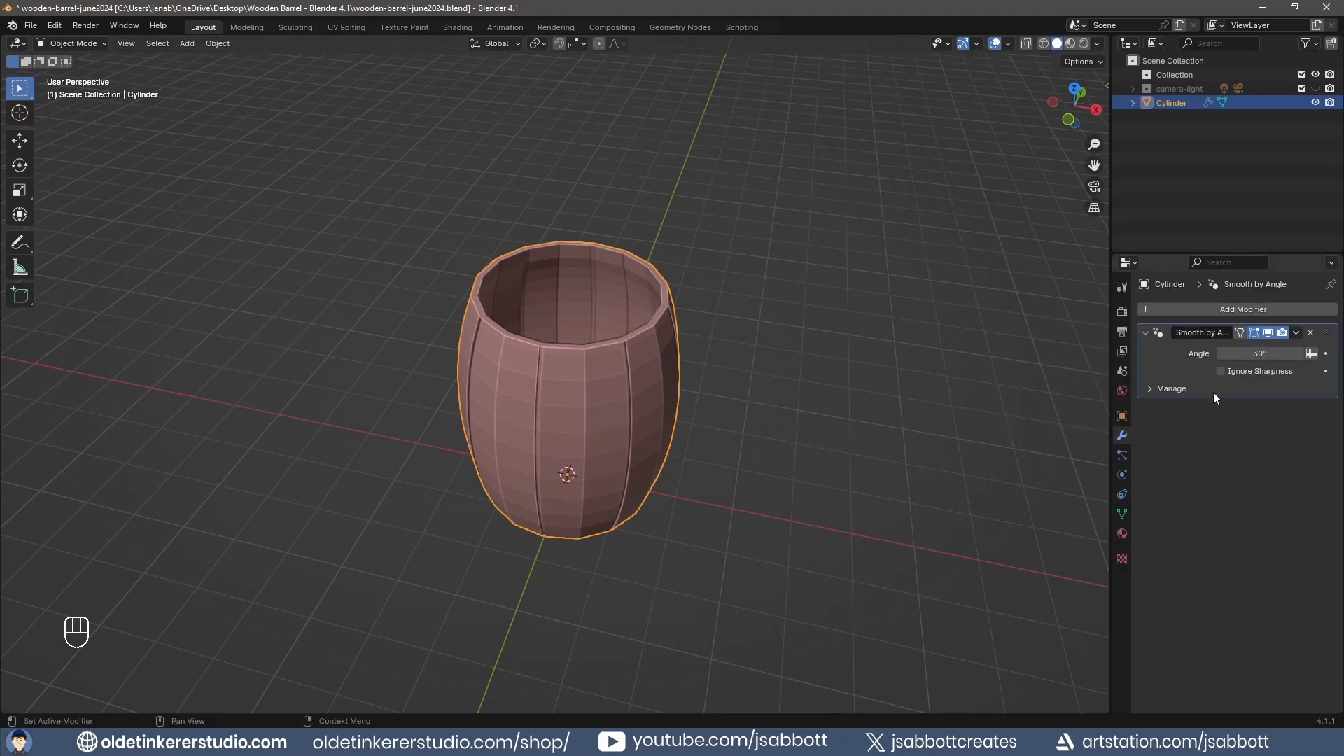
pyautogui.click(1220, 371)
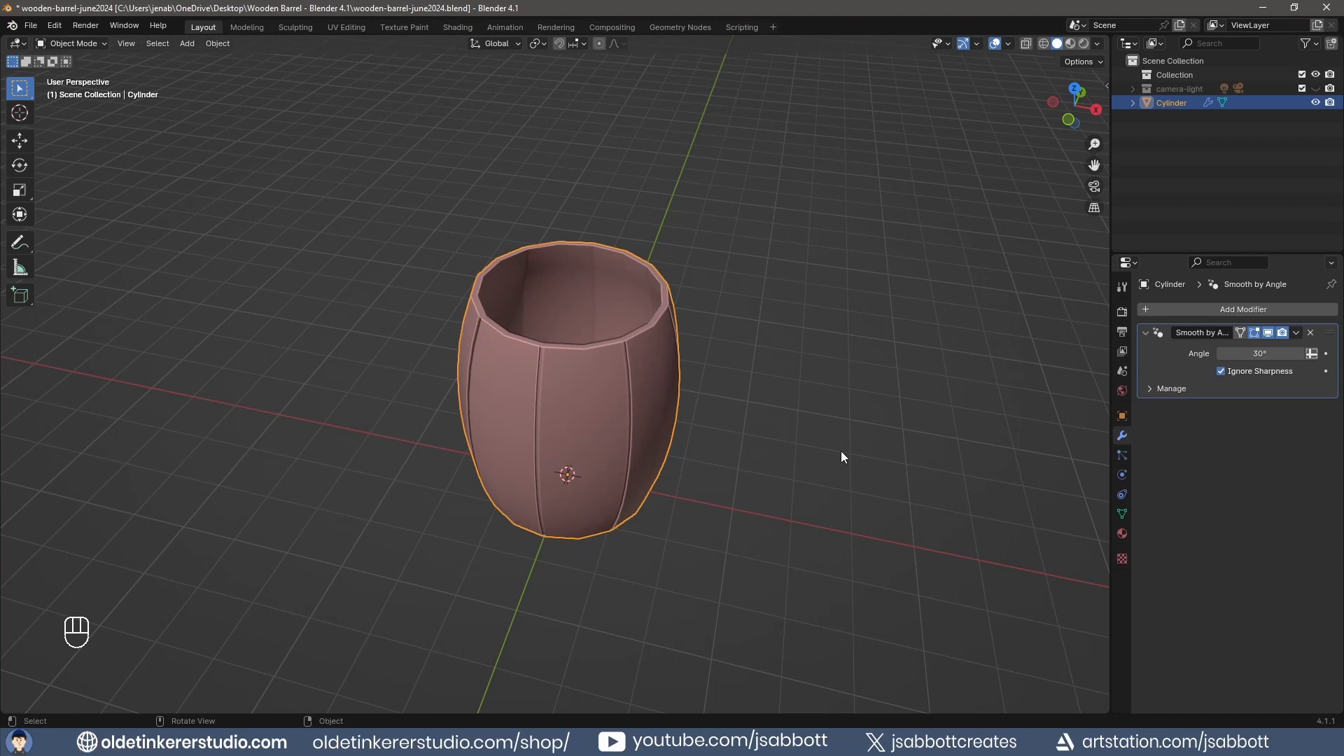
pyautogui.hotkey('ctrl', 's')
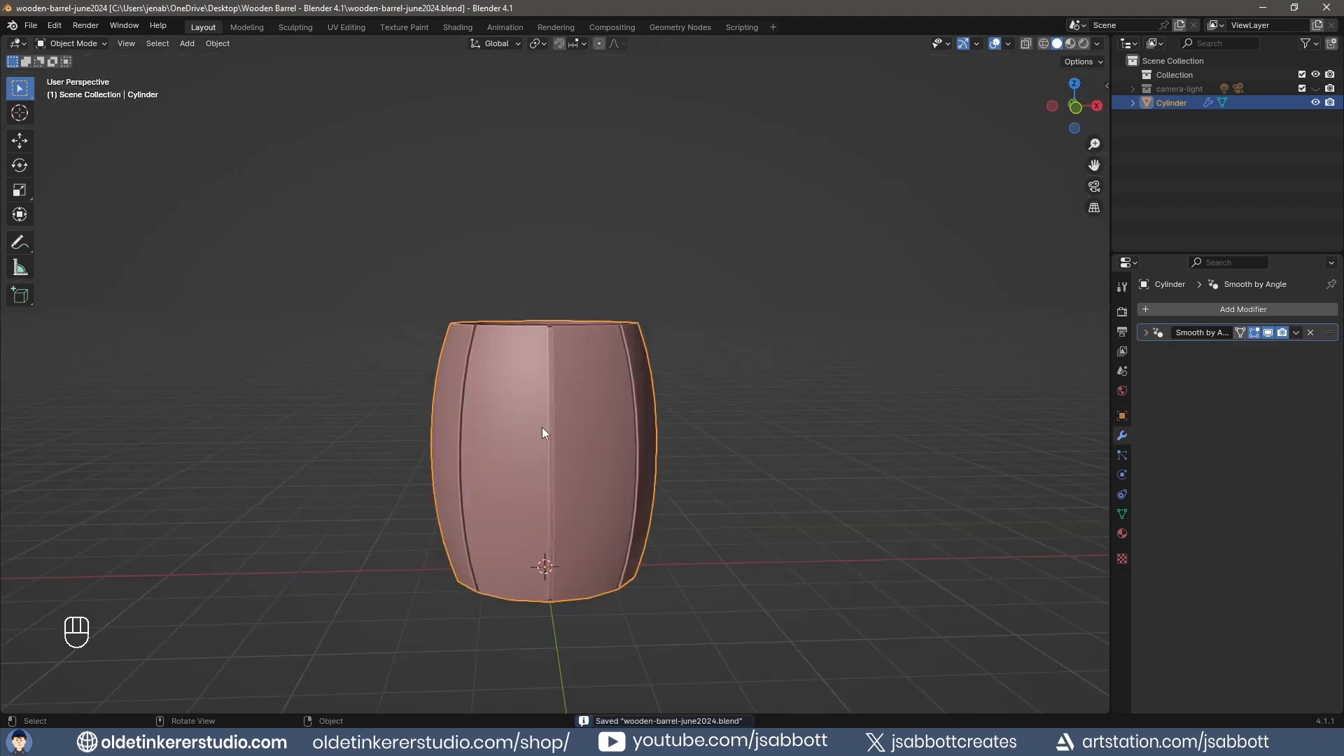
# Duplicate the inner edge loops of the barrel's top and bottom rims in place and separate them into a new object
pyautogui.press('Tab')
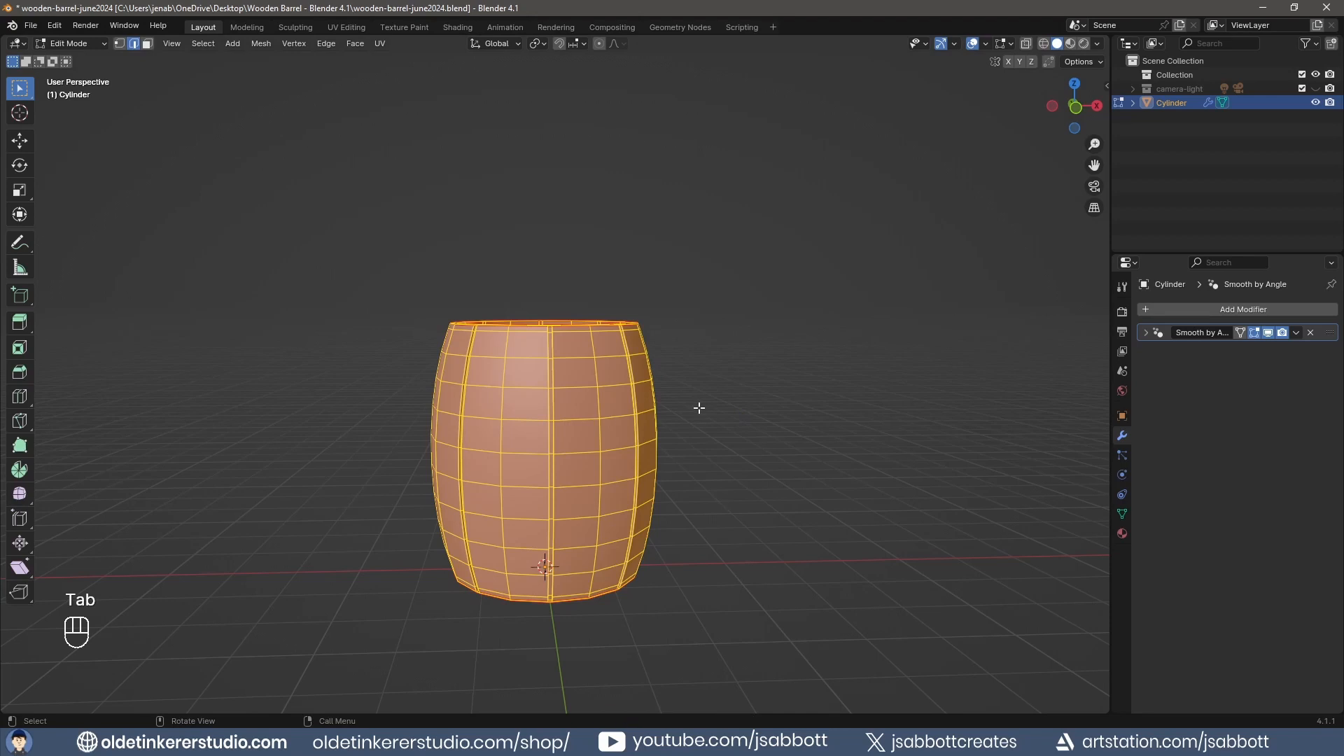
pyautogui.press('2')
pyautogui.moveTo(684, 280); pyautogui.dragTo(696, 338, button='middle')
pyautogui.scroll(2, 723, 304)
pyautogui.keyDown('shift'); pyautogui.moveTo(812, 266); pyautogui.dragTo(810, 390, button='middle'); pyautogui.keyUp('shift')
pyautogui.click(824, 358)
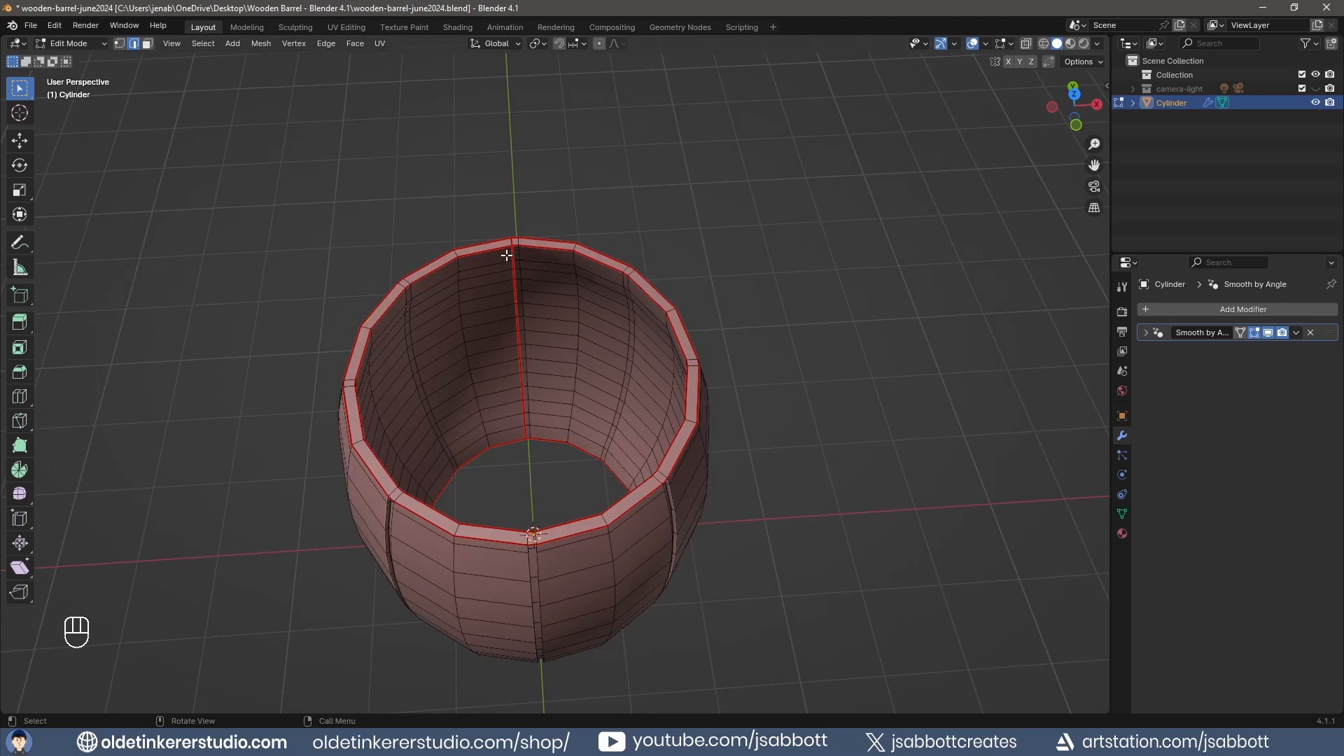
pyautogui.keyDown('alt'); pyautogui.click(431, 273); pyautogui.keyUp('alt')
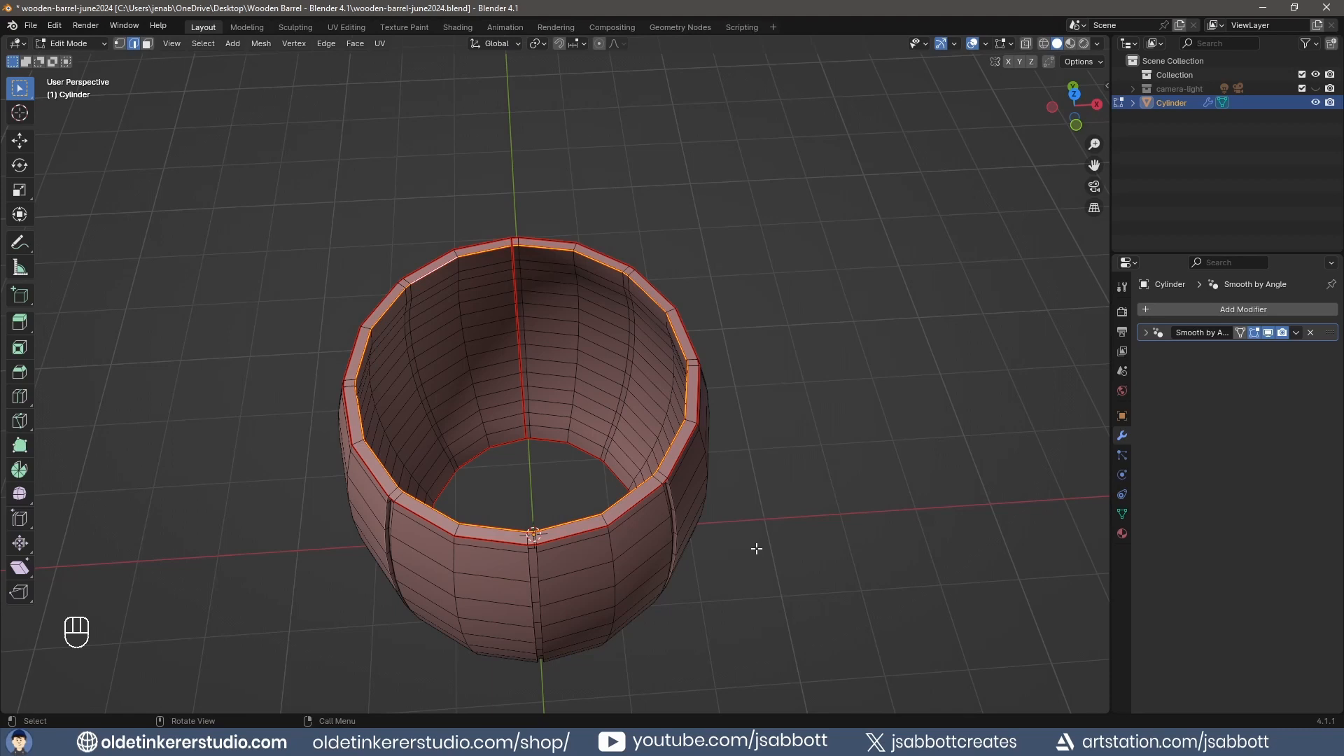
pyautogui.moveTo(756, 549); pyautogui.dragTo(711, 424, button='middle')
pyautogui.keyDown('shift'); pyautogui.moveTo(627, 498); pyautogui.dragTo(682, 168, button='middle'); pyautogui.keyUp('shift')
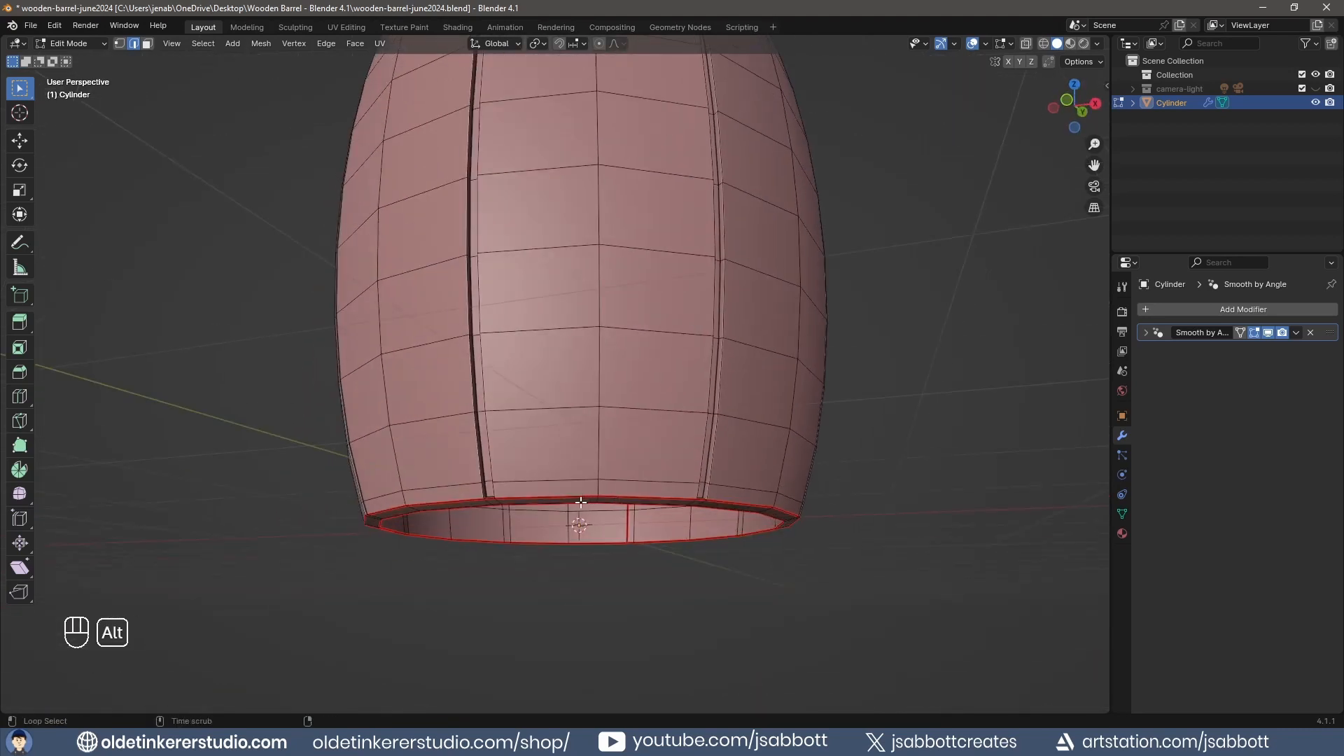
pyautogui.moveTo(581, 502); pyautogui.dragTo(615, 355, button='middle')
pyautogui.keyDown('alt'); pyautogui.keyDown('shift'); pyautogui.click(586, 300); pyautogui.keyUp('shift'); pyautogui.keyUp('alt')
pyautogui.scroll(-3, 645, 416)
pyautogui.hotkey('shift', 'd')
pyautogui.rightClick(646, 416)
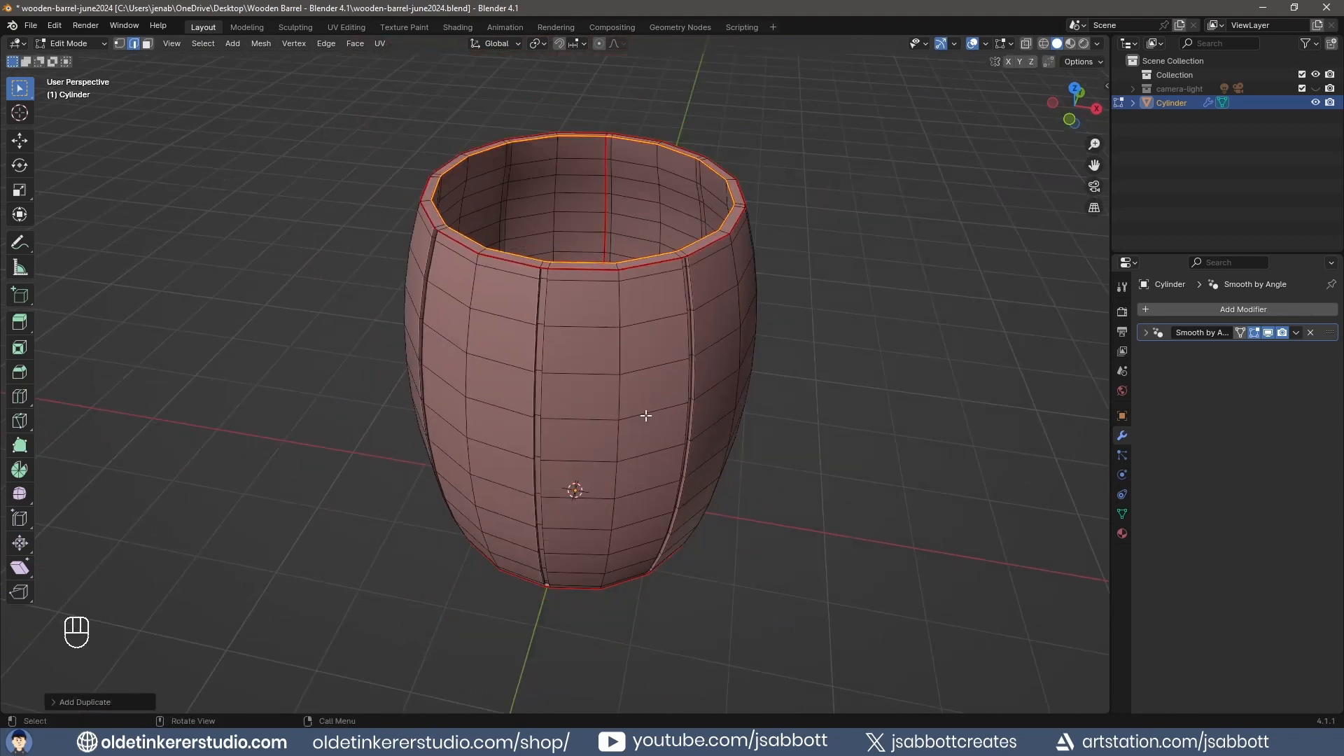
pyautogui.press('p')
pyautogui.click(645, 414)
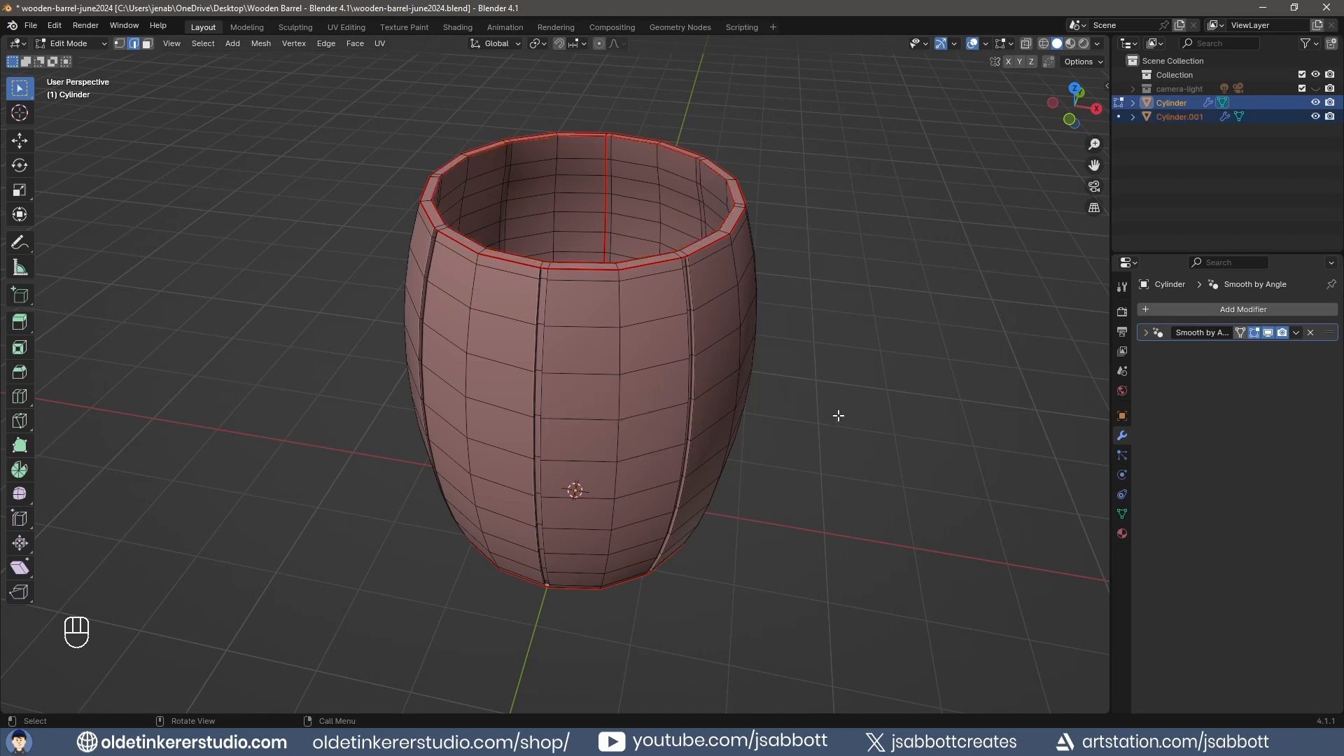
pyautogui.press('Tab')
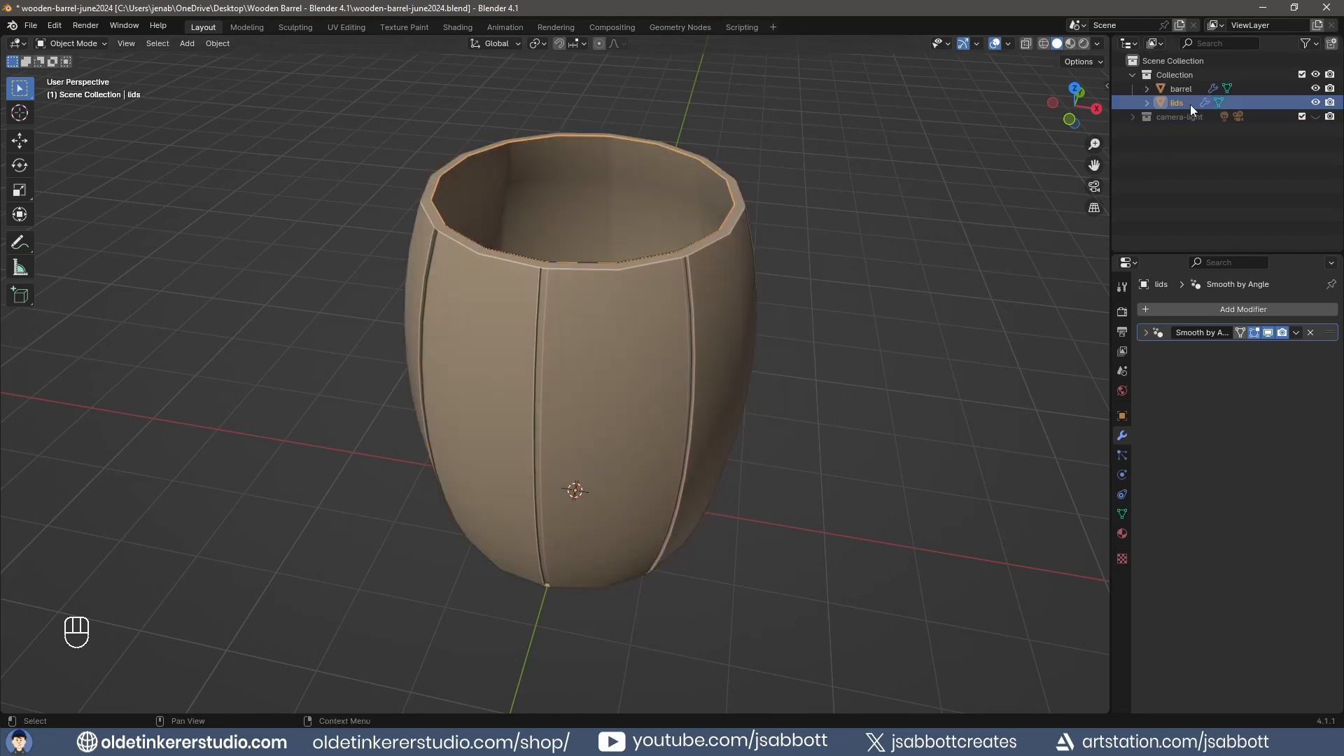
# Hide the barrel and clear the sharp and seam marks from all edges of the lids object
pyautogui.click(1315, 88)
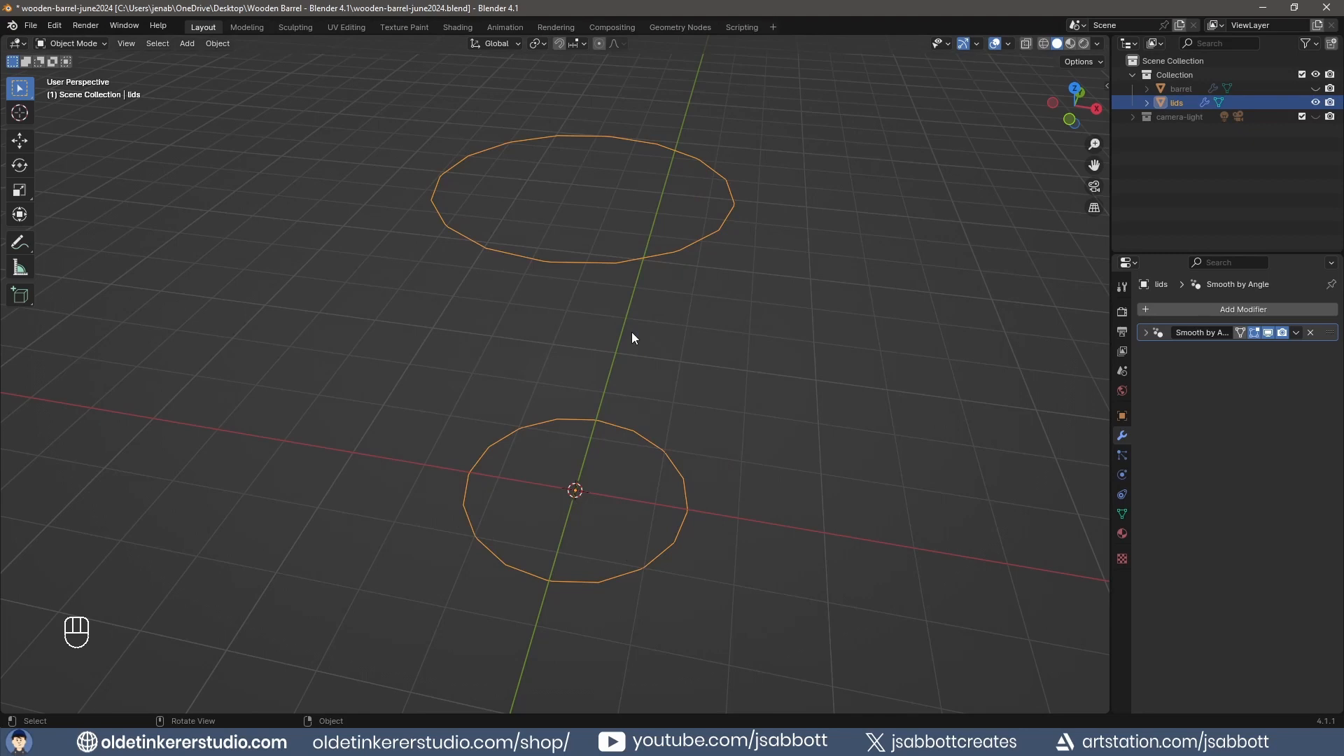
pyautogui.press('Tab')
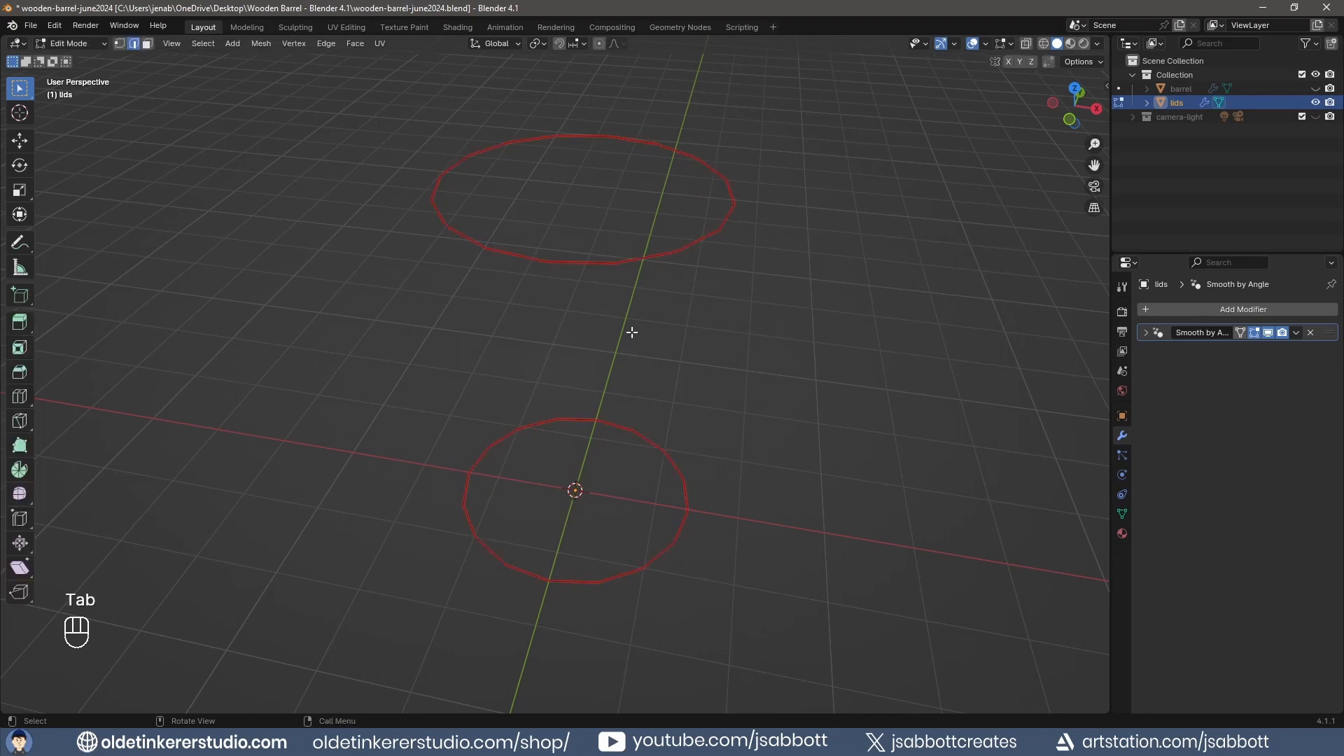
pyautogui.press('a')
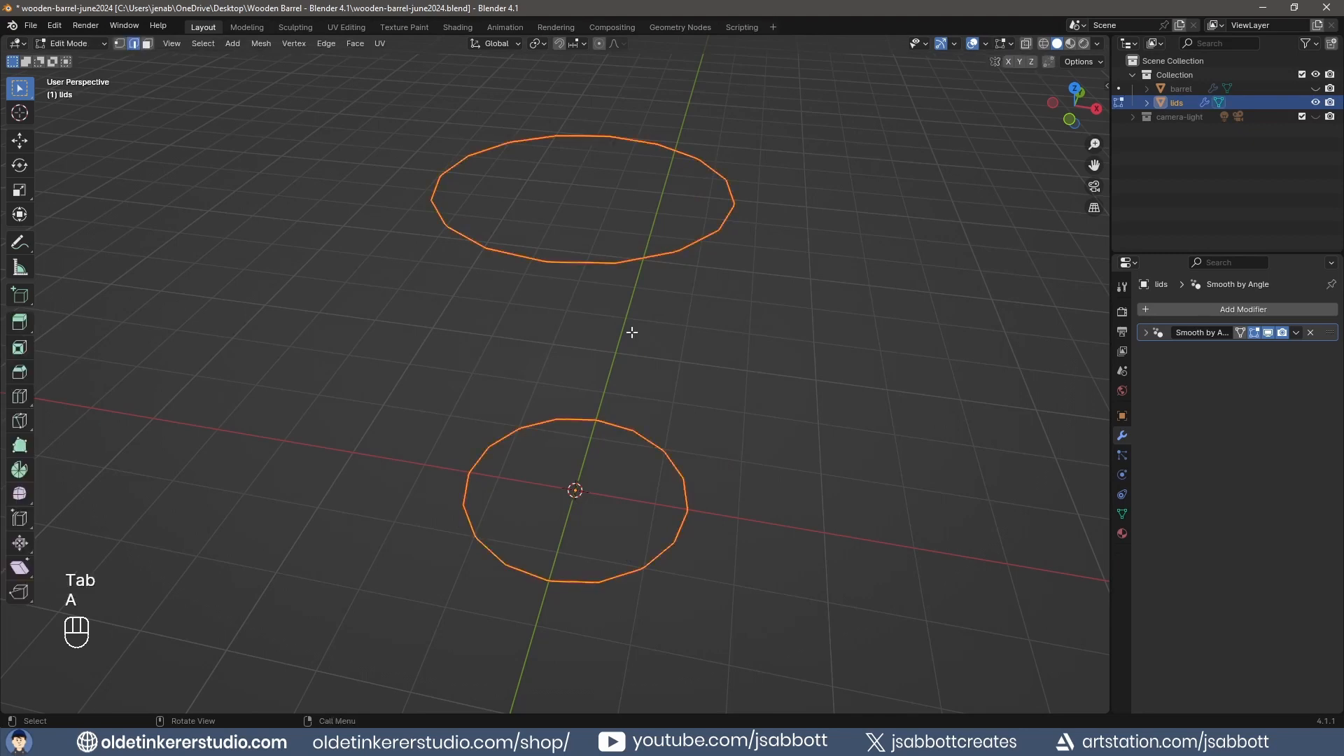
pyautogui.hotkey('ctrl', 'e')
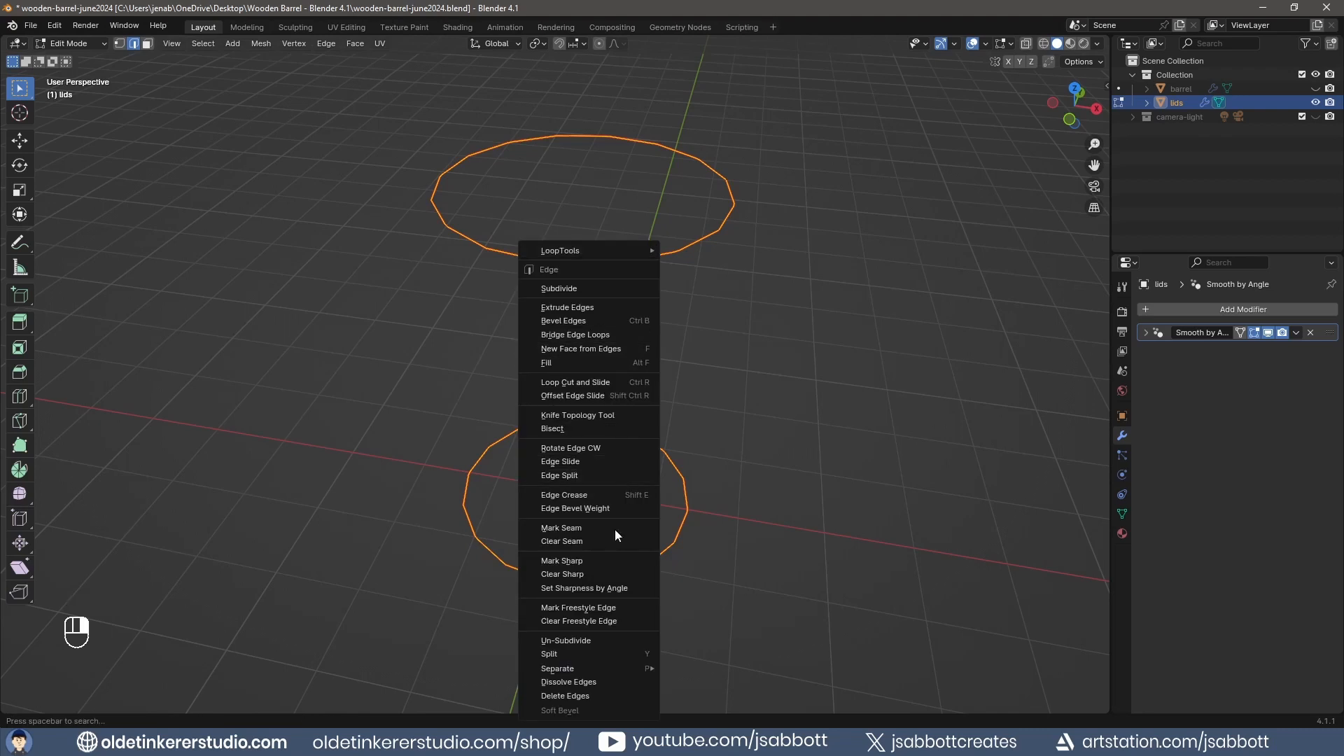
pyautogui.click(594, 574)
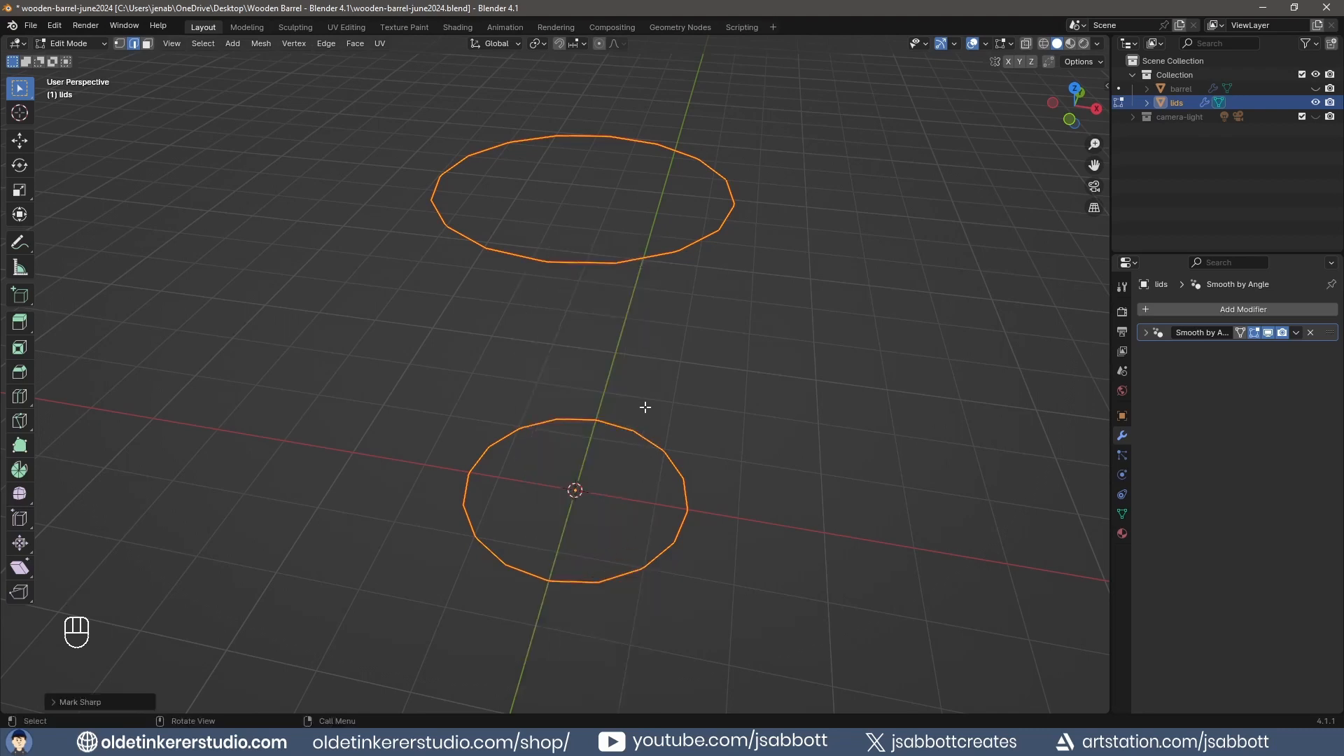
pyautogui.hotkey('ctrl', 'e')
pyautogui.click(595, 389)
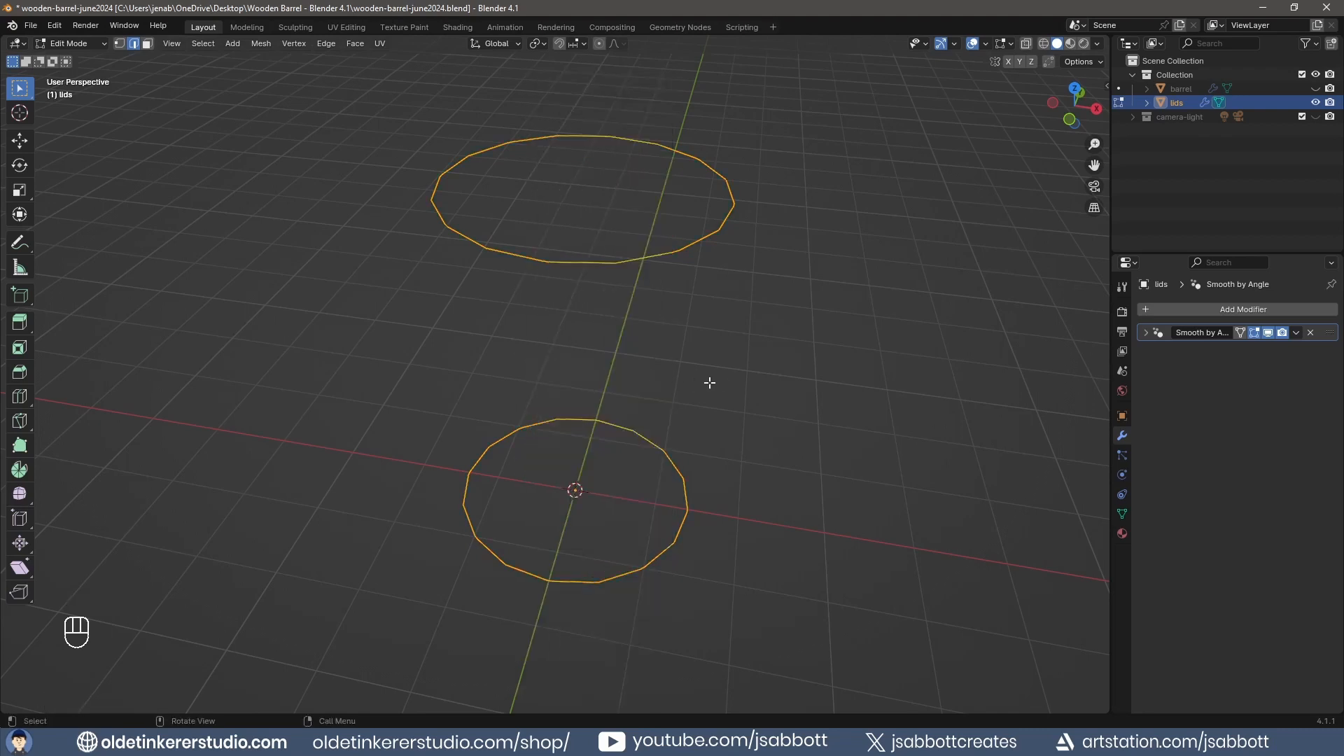
# Fill two adjacent plank faces across the middle of the upper lid loop between pairs of opposite edges
pyautogui.moveTo(711, 382); pyautogui.dragTo(618, 309, button='middle')
pyautogui.click(634, 290)
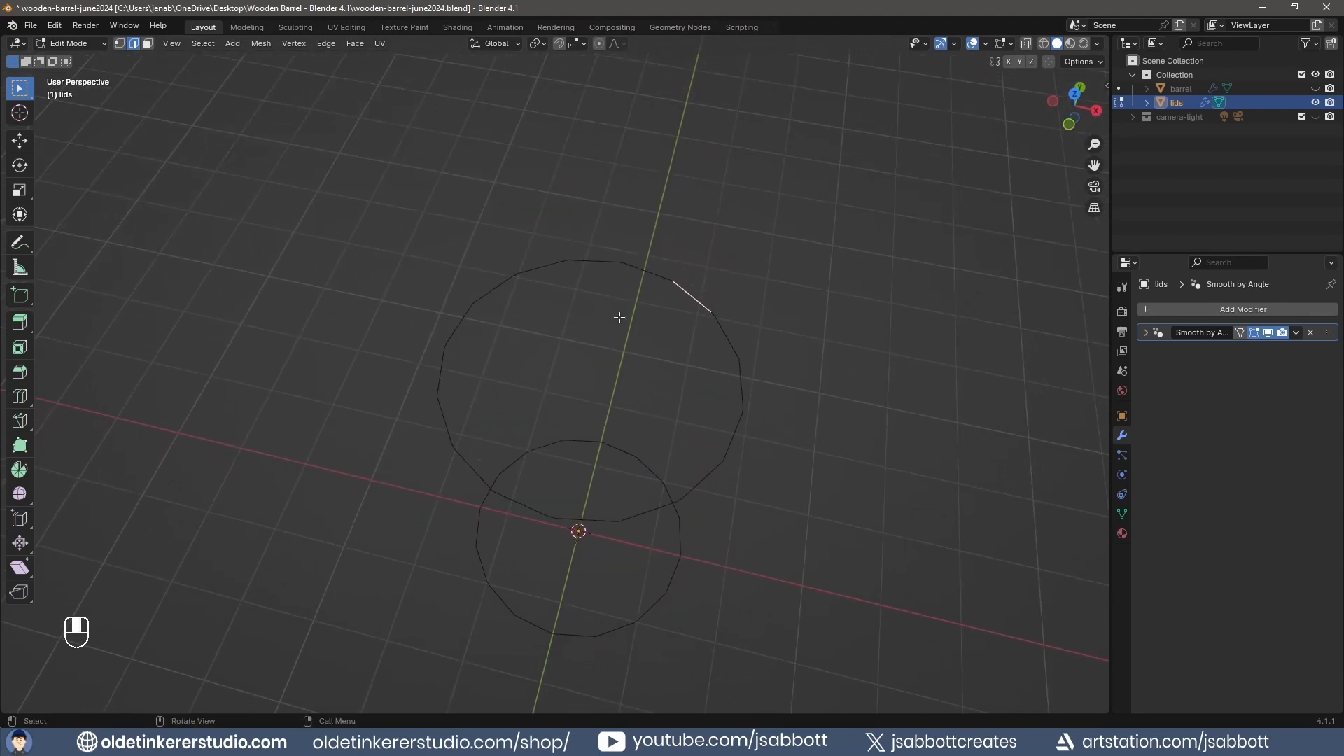
pyautogui.keyDown('shift'); pyautogui.click(527, 504); pyautogui.keyUp('shift')
pyautogui.press('f')
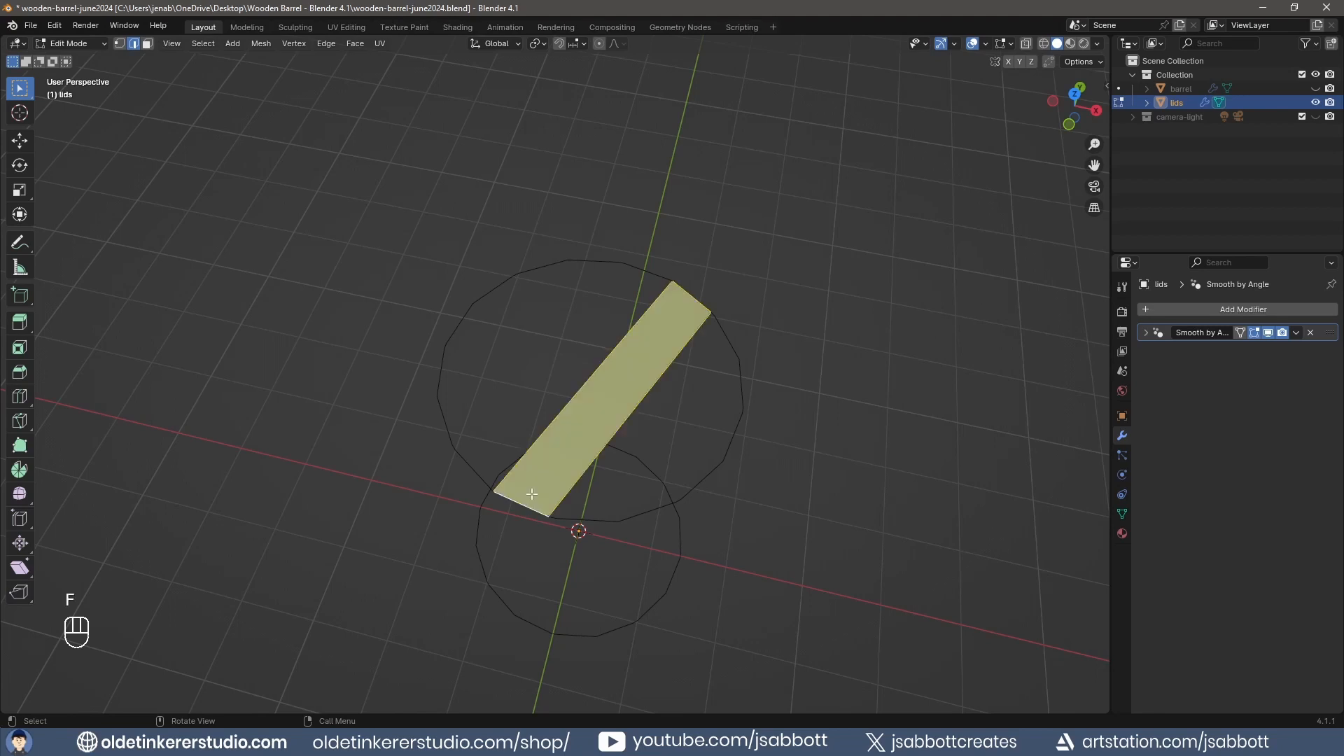
pyautogui.click(641, 273)
pyautogui.keyDown('shift'); pyautogui.click(466, 459); pyautogui.keyUp('shift')
pyautogui.press('f')
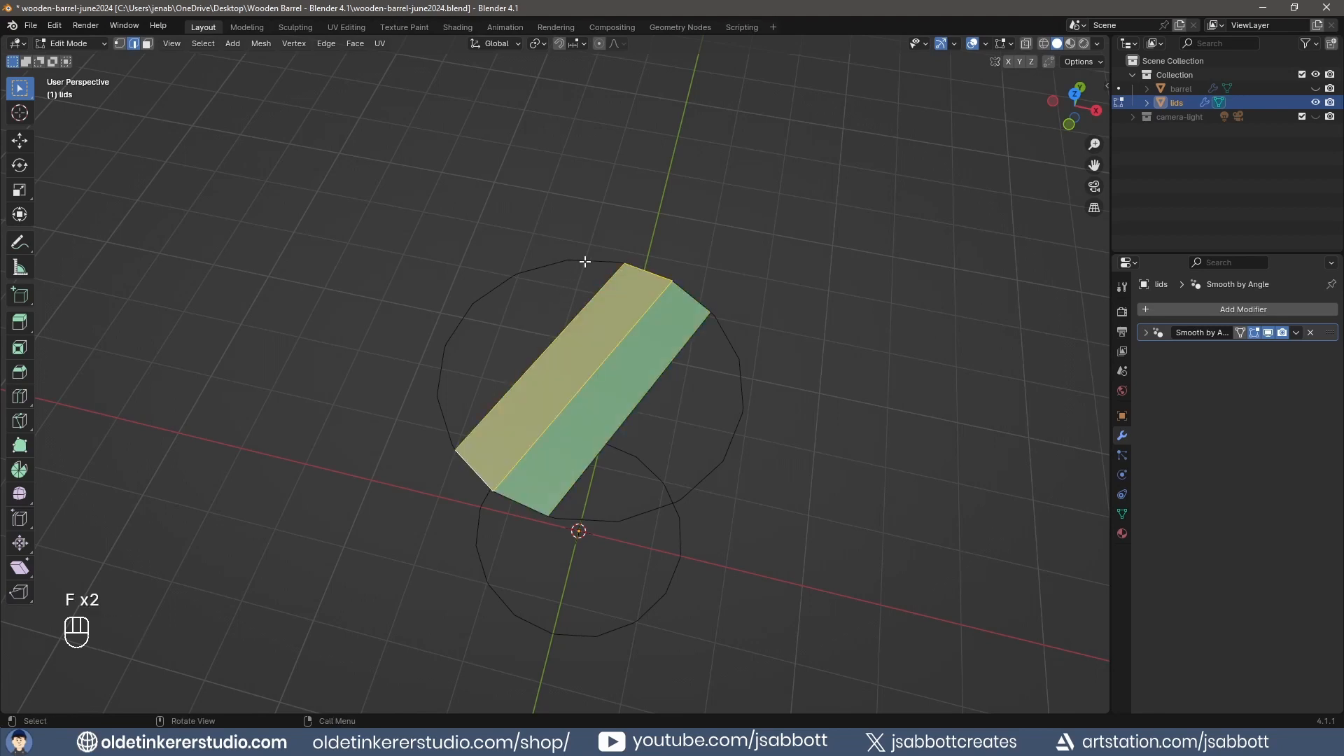
# Fill two more plank faces between opposite edges on the negative X side of the upper lid loop
pyautogui.click(591, 261)
pyautogui.keyDown('shift'); pyautogui.click(440, 418); pyautogui.keyUp('shift')
pyautogui.press('f')
pyautogui.click(534, 270)
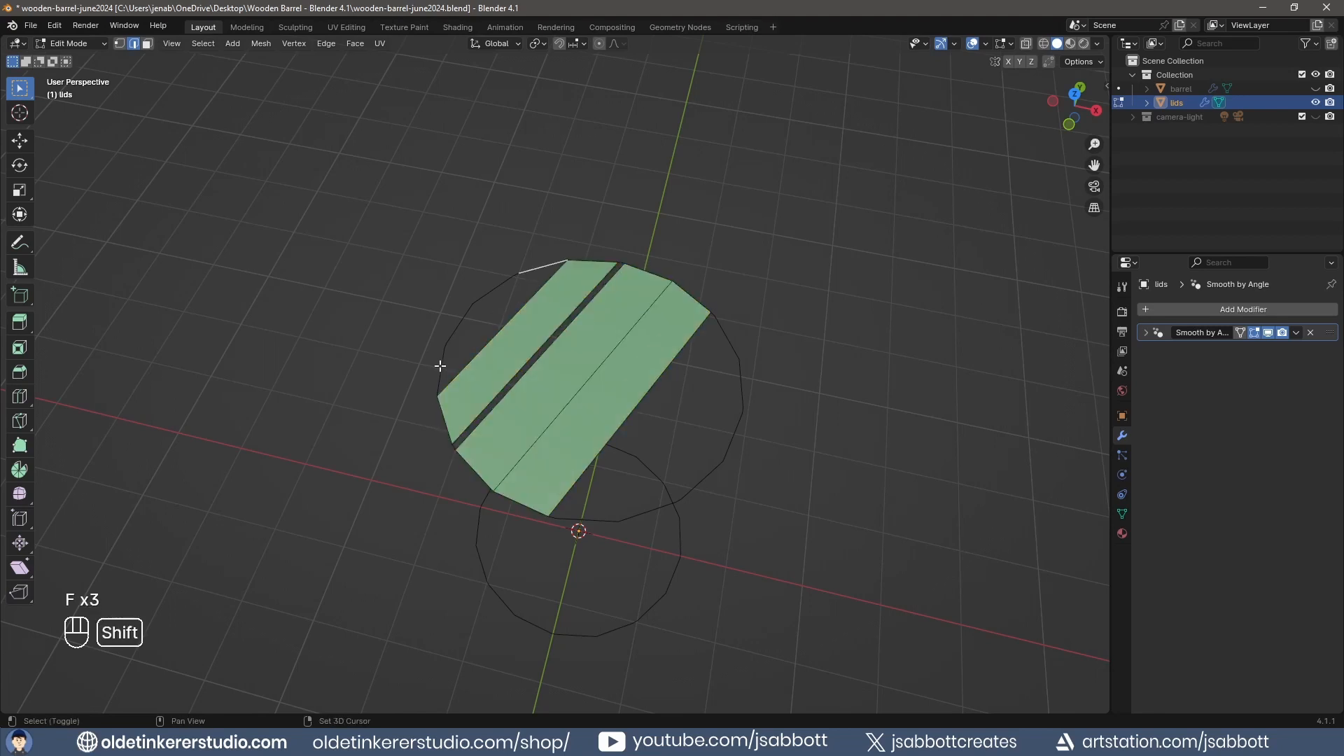
pyautogui.keyDown('shift'); pyautogui.click(445, 365); pyautogui.keyUp('shift')
pyautogui.press('f')
# Subdivide the outermost plank's open edge on the negative X side and fill the remaining gap there with two faces
pyautogui.click(484, 313)
pyautogui.rightClick(484, 312)
pyautogui.click(451, 88)
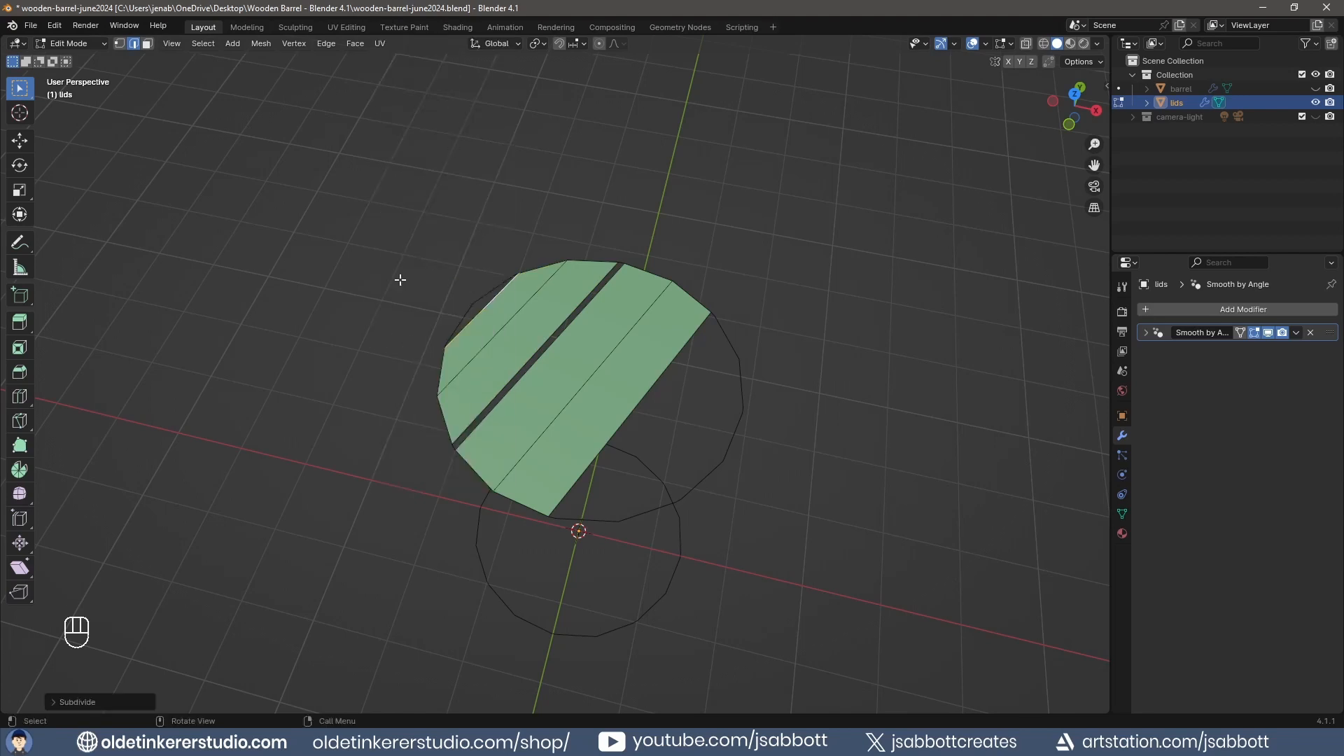
pyautogui.moveTo(400, 280); pyautogui.dragTo(449, 305, button='middle')
pyautogui.scroll(2, 449, 306)
pyautogui.click(466, 302)
pyautogui.keyDown('shift'); pyautogui.click(478, 312); pyautogui.keyUp('shift')
pyautogui.press('f')
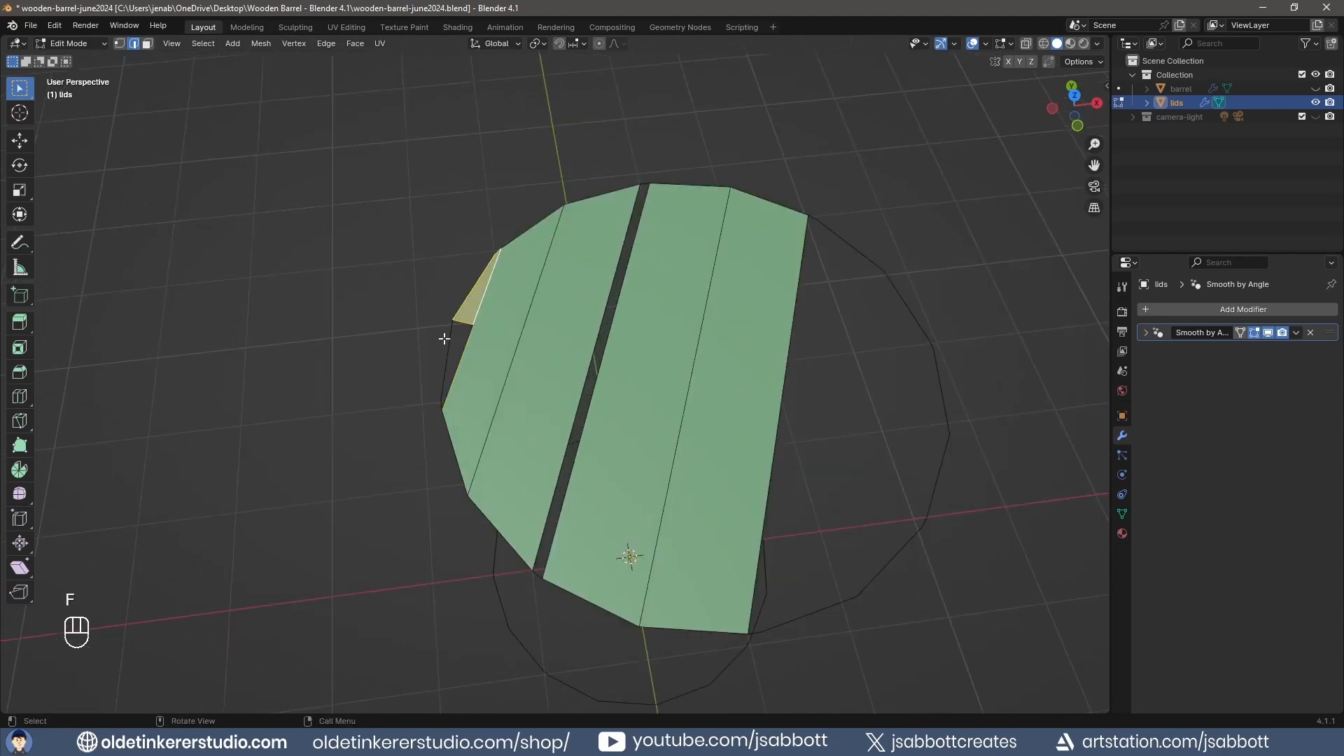
pyautogui.click(452, 338)
pyautogui.keyDown('shift'); pyautogui.click(450, 390); pyautogui.keyUp('shift')
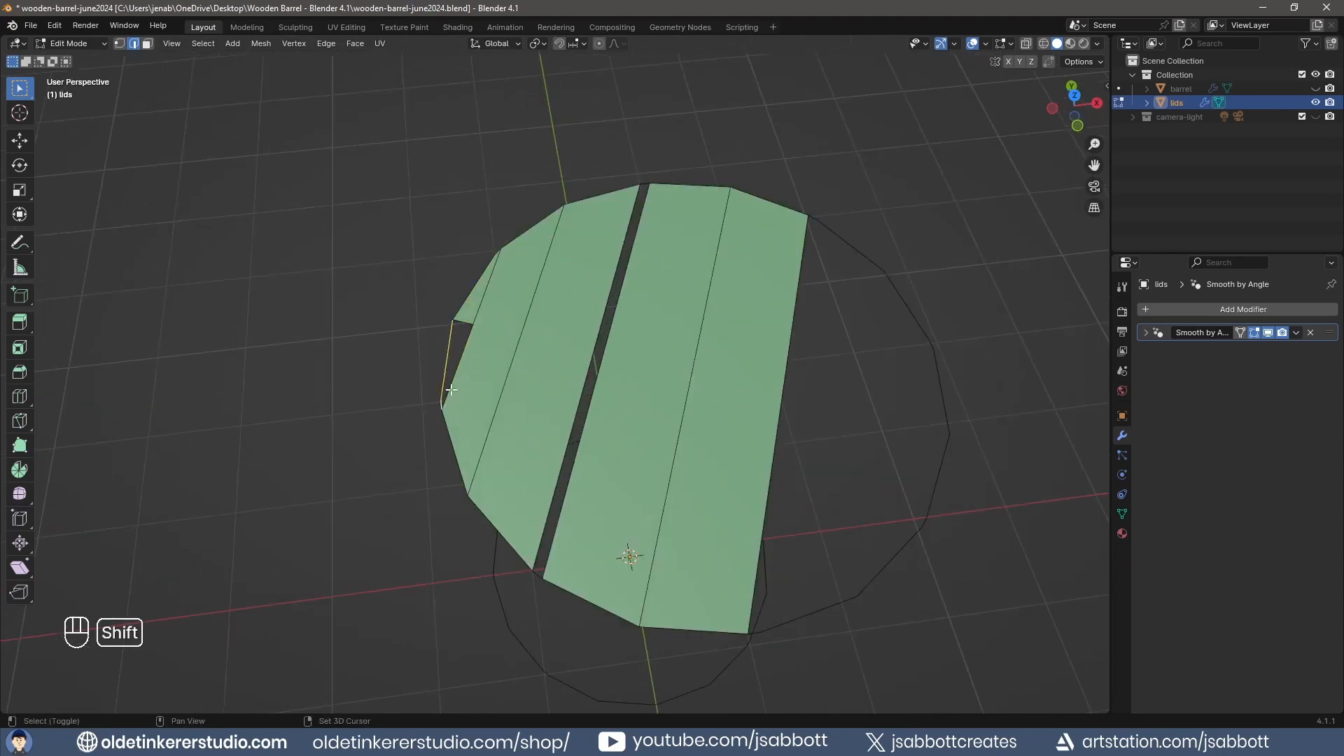
pyautogui.press('f')
# Fill two plank faces between opposite edges on the positive X side of the upper lid loop
pyautogui.click(828, 229)
pyautogui.keyDown('shift'); pyautogui.click(807, 614); pyautogui.keyUp('shift')
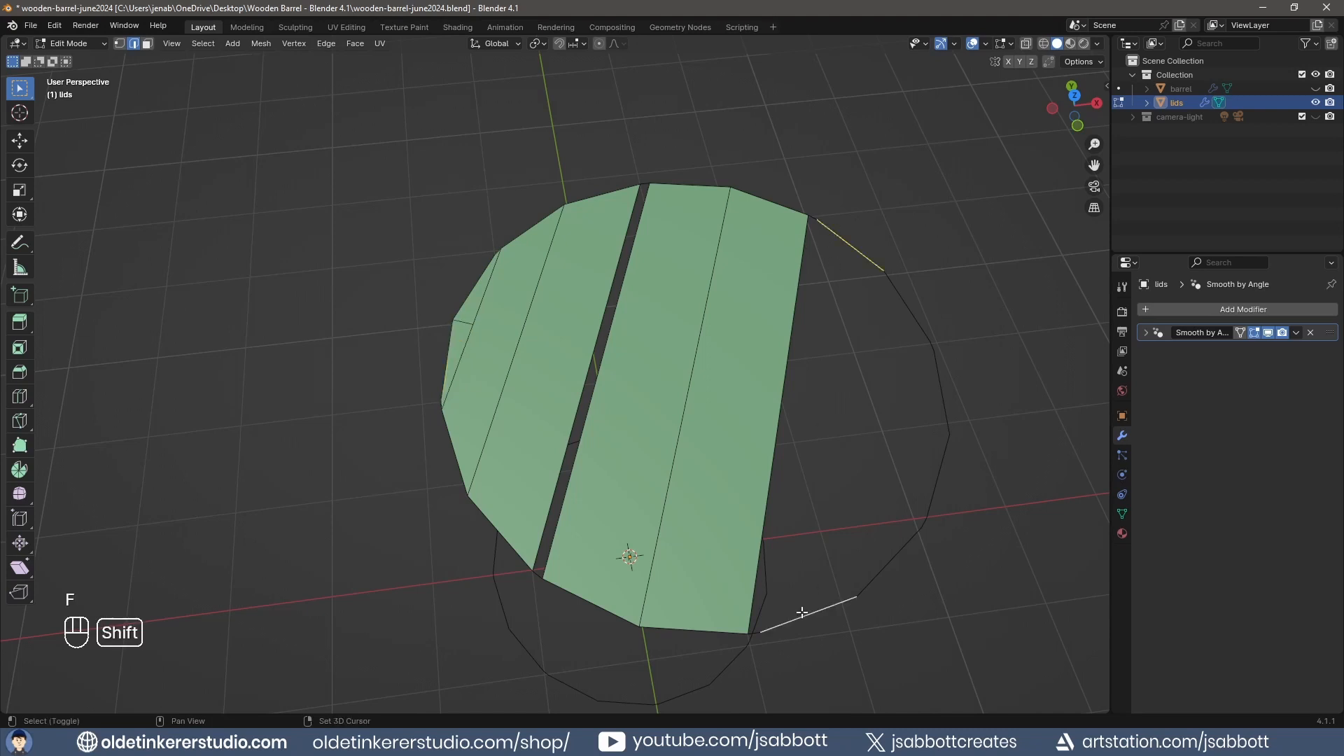
pyautogui.press('f')
pyautogui.click(908, 310)
pyautogui.keyDown('shift'); pyautogui.click(875, 572); pyautogui.keyUp('shift')
pyautogui.press('f')
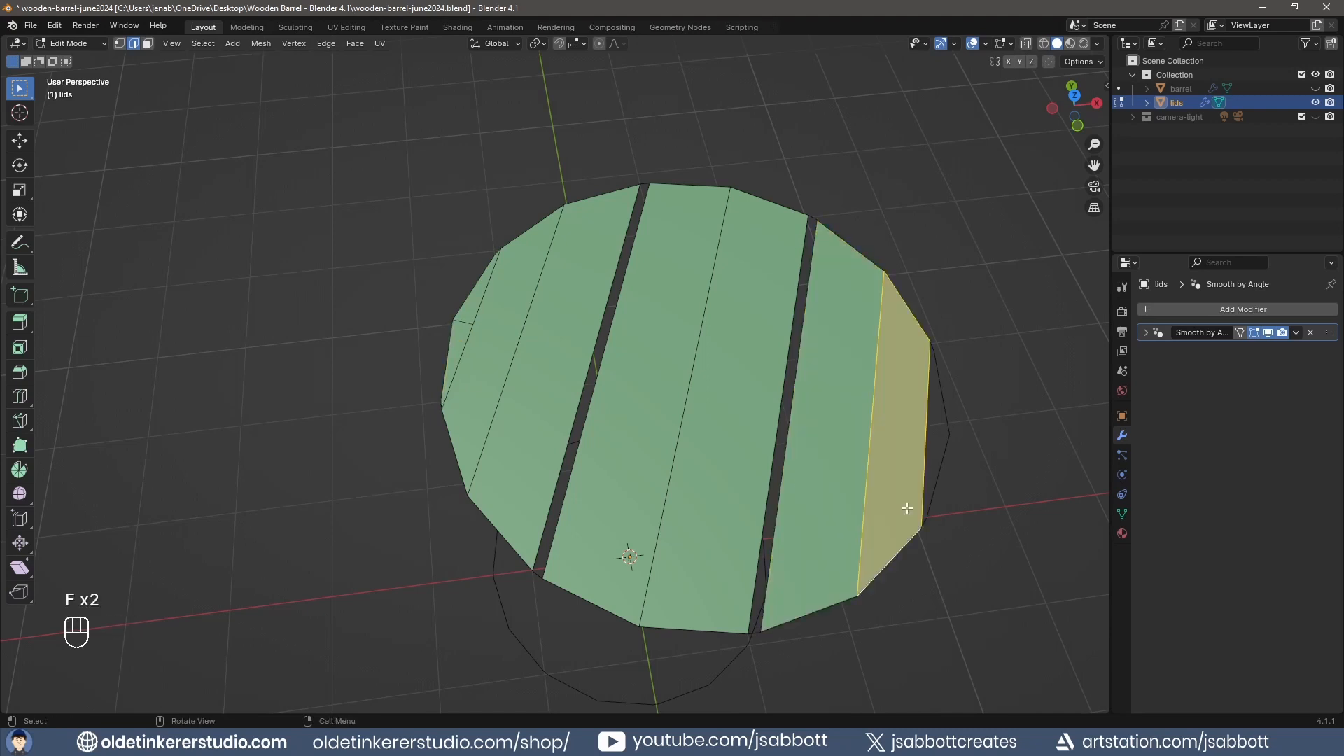
# Subdivide the open outer edge of the last plank on the upper lid's positive X side
pyautogui.click(943, 390)
pyautogui.click(928, 432)
pyautogui.rightClick(926, 430)
pyautogui.click(922, 315)
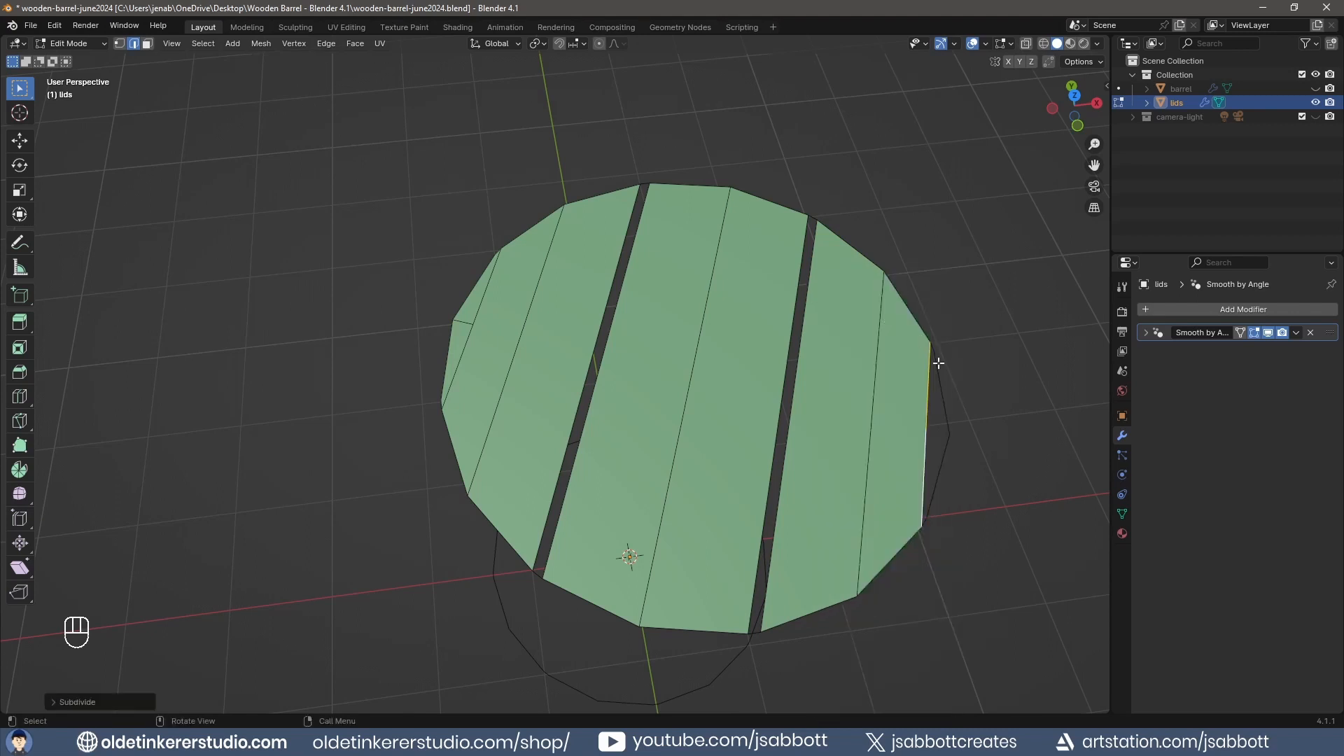
# Fill the remaining gap along the subdivided edge on the upper lid's positive X side with two faces
pyautogui.click(938, 379)
pyautogui.keyDown('shift'); pyautogui.click(928, 387); pyautogui.keyUp('shift')
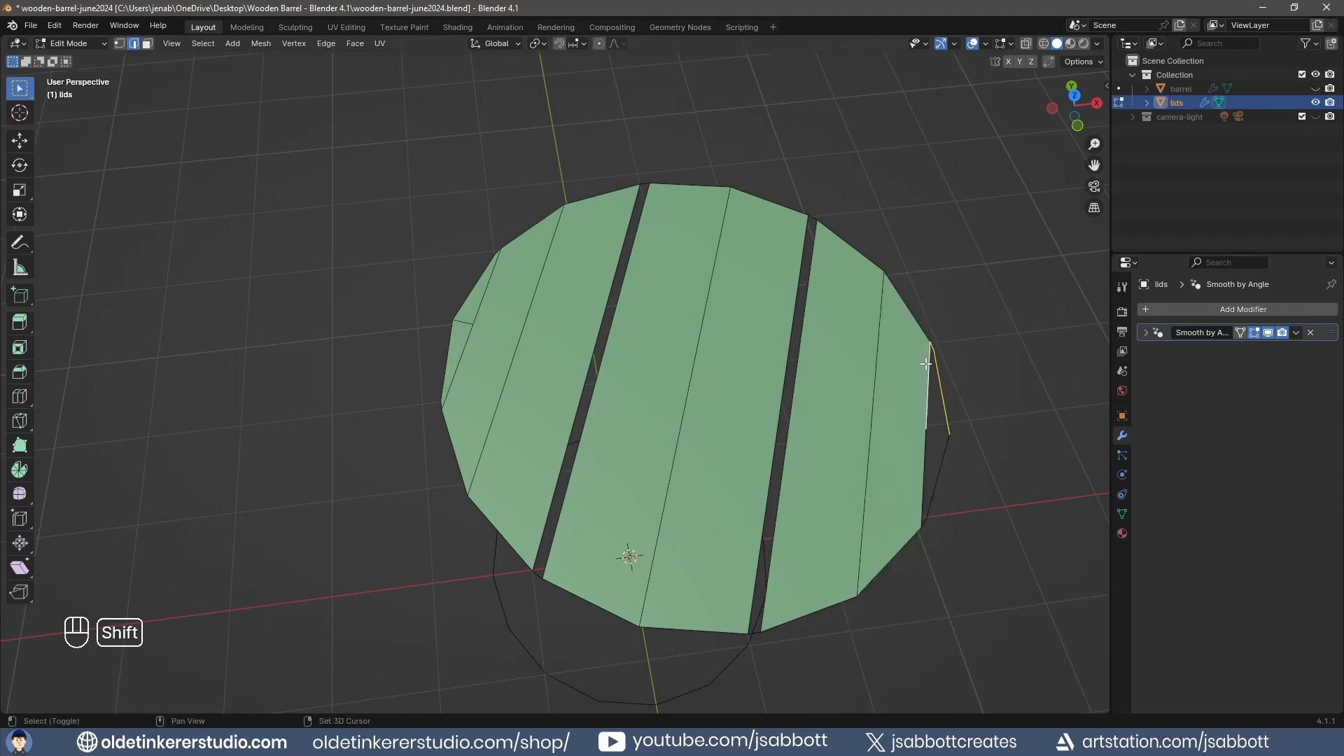
pyautogui.press('f')
pyautogui.click(941, 467)
pyautogui.press('f')
# Finish filling the lower lid's plank faces, including the last gap at its negative X edge, and clear the selection
pyautogui.press('f')
pyautogui.press('f')
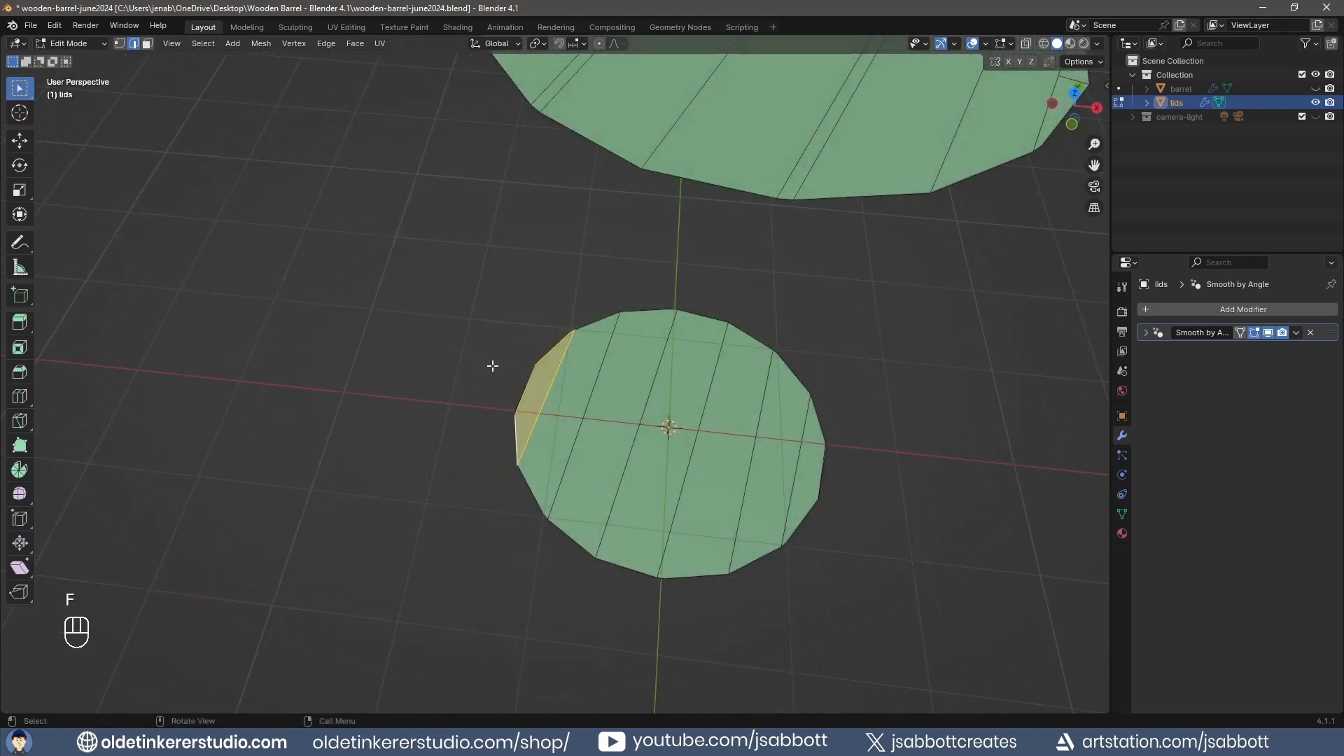
pyautogui.moveTo(491, 365); pyautogui.dragTo(537, 403)
pyautogui.press('f')
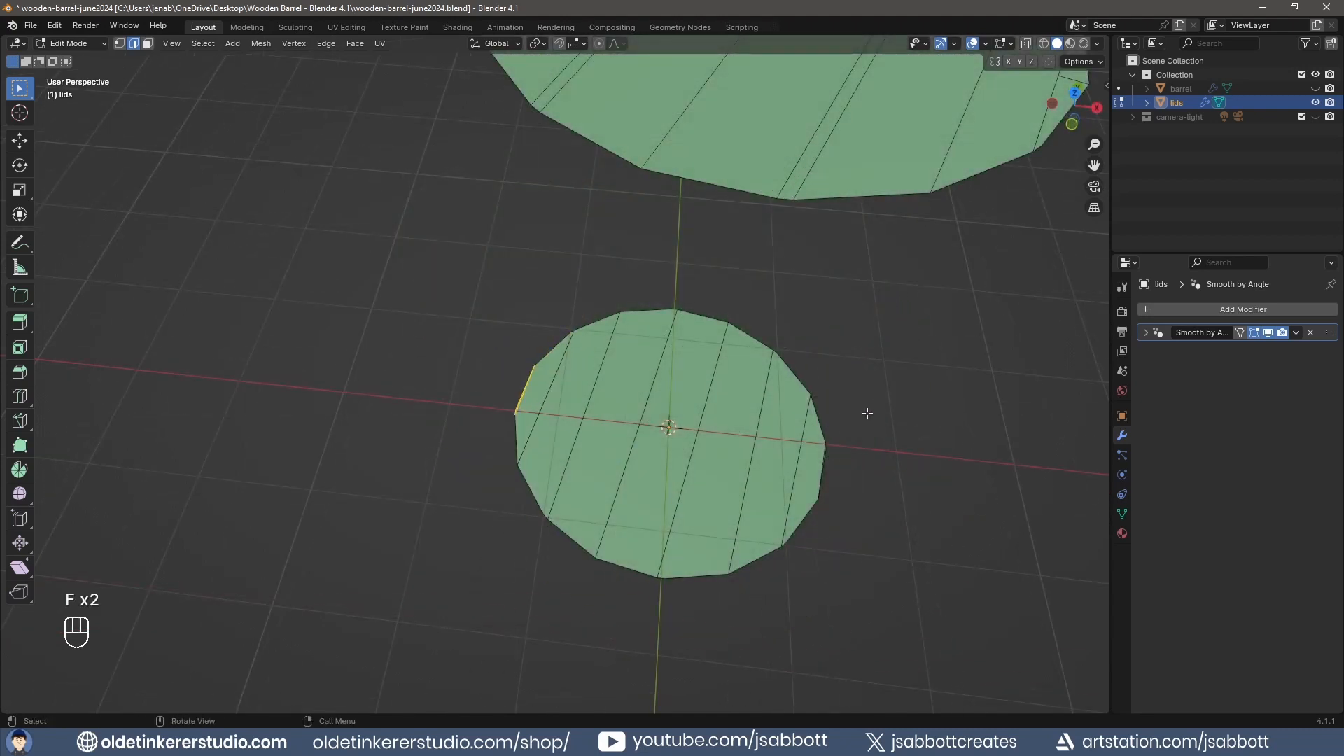
pyautogui.click(889, 411)
# Select all the single plank seam edges on the upper lid, leaving out the two existing double seams
pyautogui.moveTo(890, 411); pyautogui.dragTo(856, 346, button='middle')
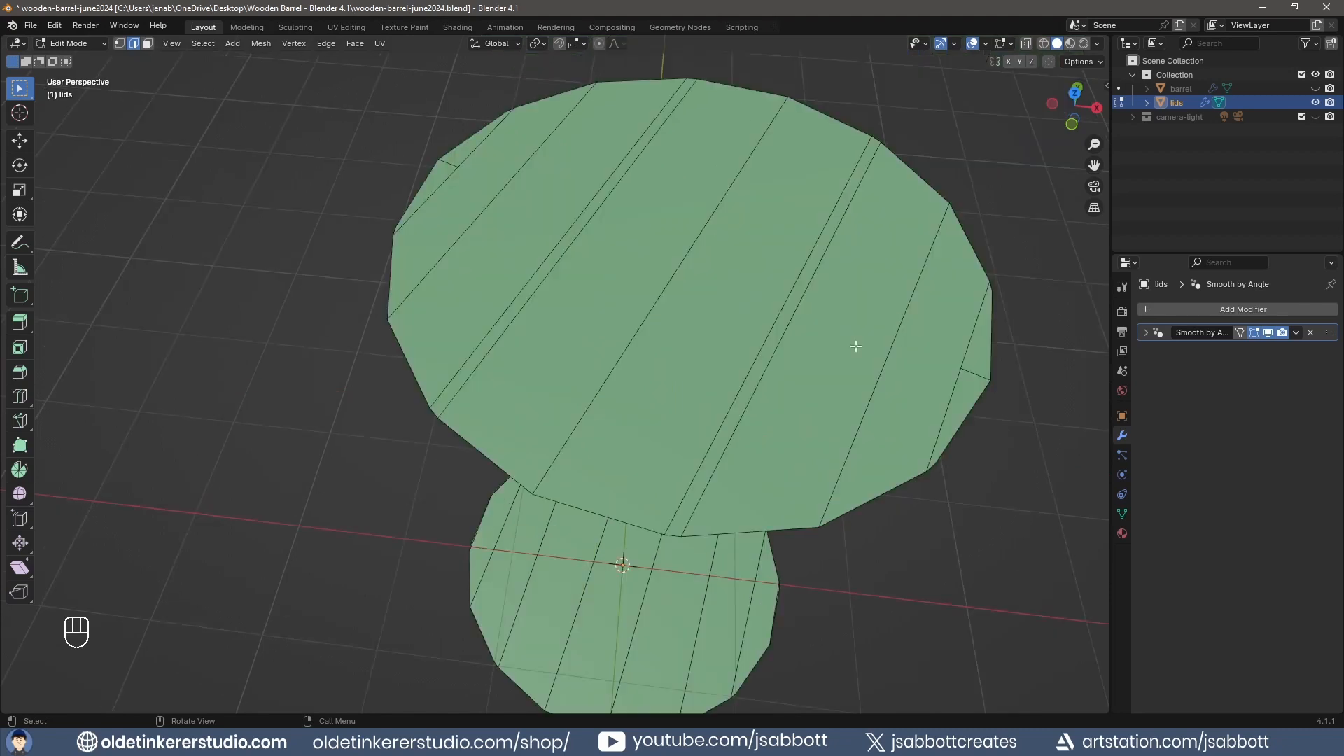
pyautogui.click(896, 333)
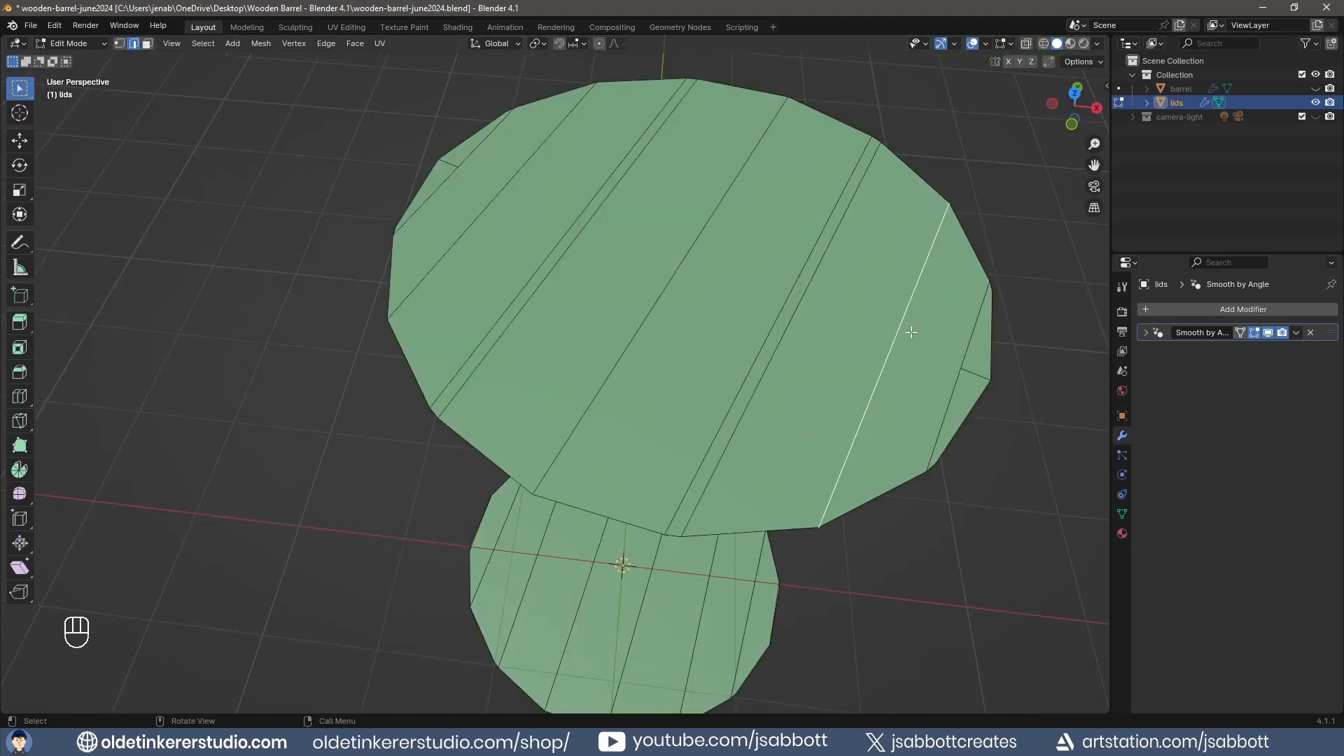
pyautogui.keyDown('alt'); pyautogui.keyDown('shift'); pyautogui.click(970, 334); pyautogui.keyUp('shift'); pyautogui.keyUp('alt')
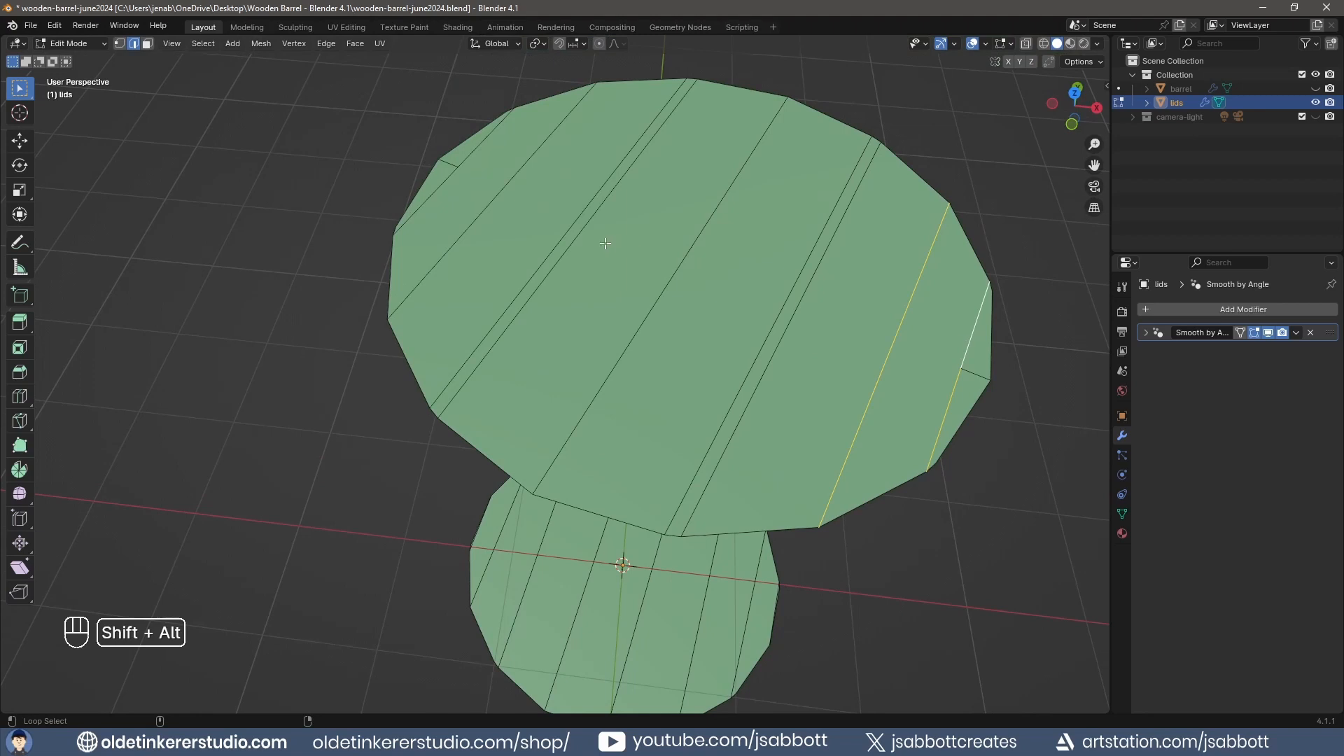
pyautogui.keyDown('alt'); pyautogui.keyDown('shift'); pyautogui.click(668, 273); pyautogui.keyUp('shift'); pyautogui.keyUp('alt')
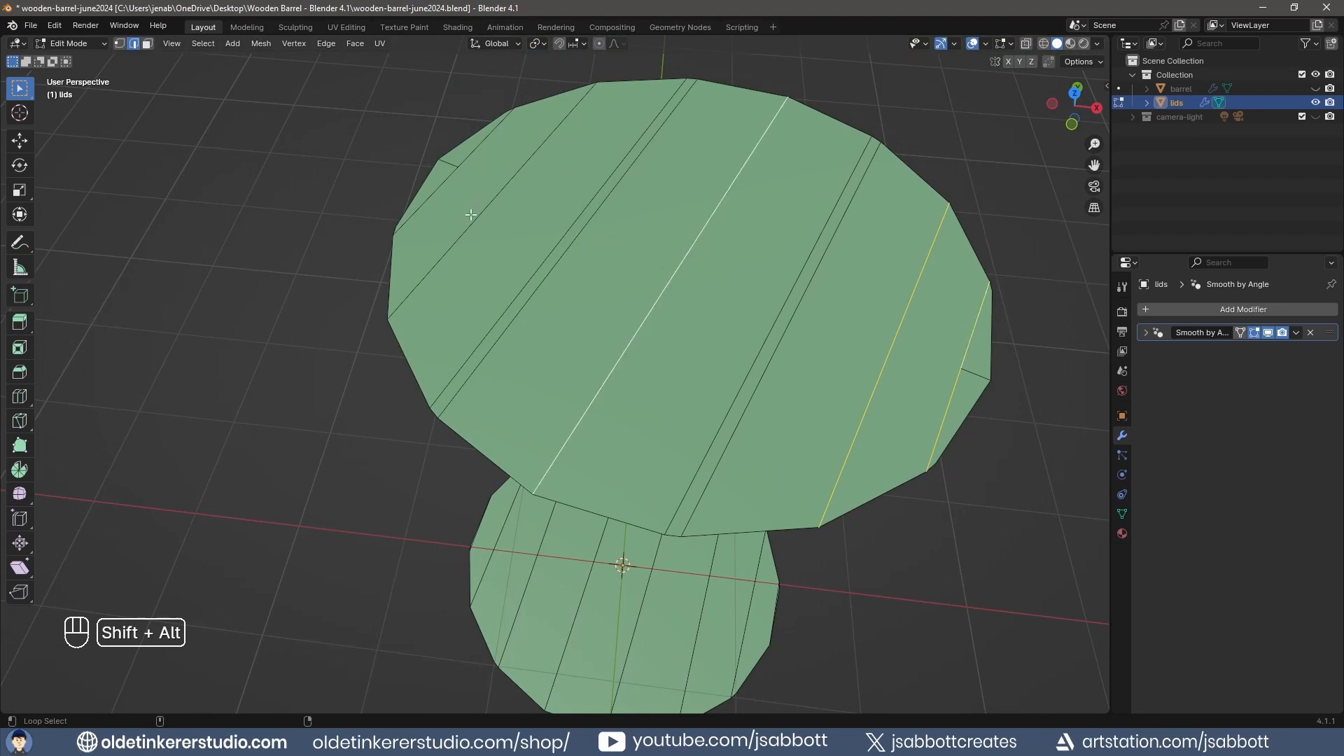
pyautogui.keyDown('alt'); pyautogui.keyDown('shift'); pyautogui.click(476, 183); pyautogui.keyUp('shift'); pyautogui.keyUp('alt')
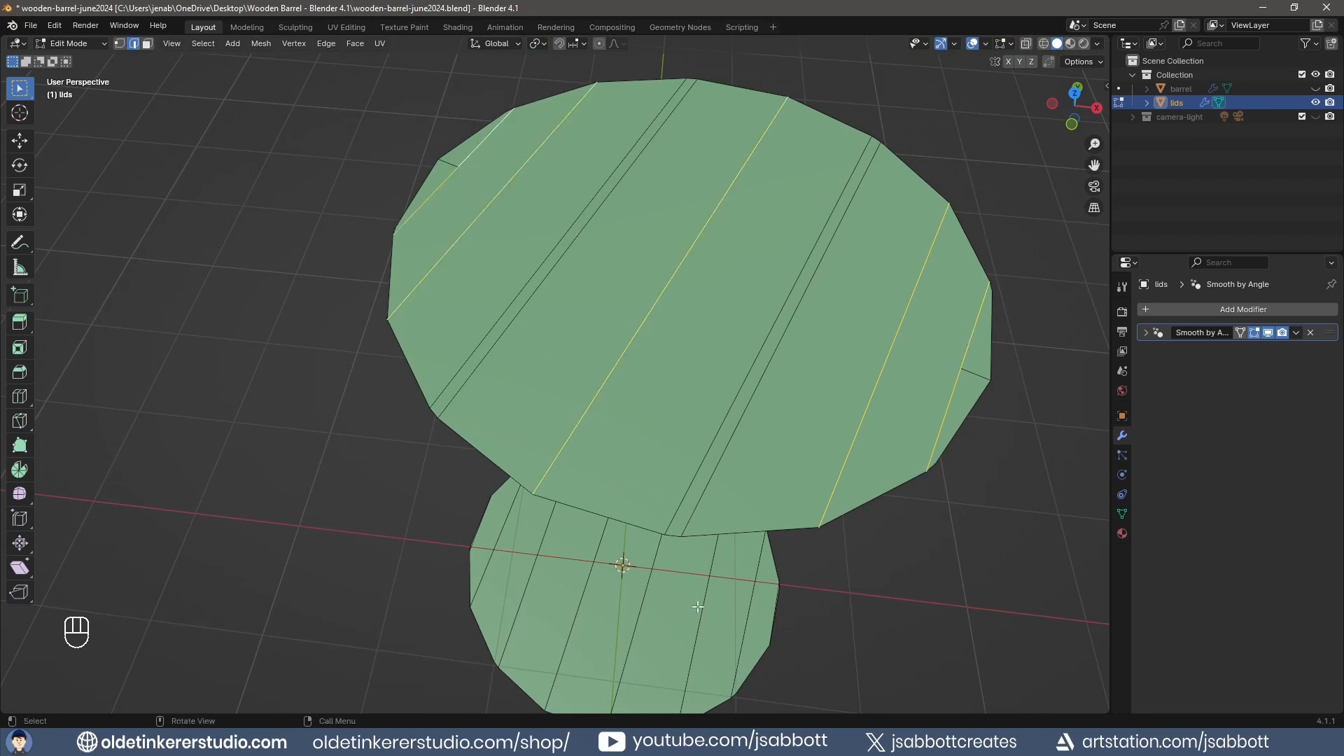
# Add the lower lid's six plank seams to the selection and bevel all selected seams into narrow strips with one segment
pyautogui.keyDown('shift'); pyautogui.moveTo(690, 602); pyautogui.dragTo(743, 495, button='middle'); pyautogui.keyUp('shift')
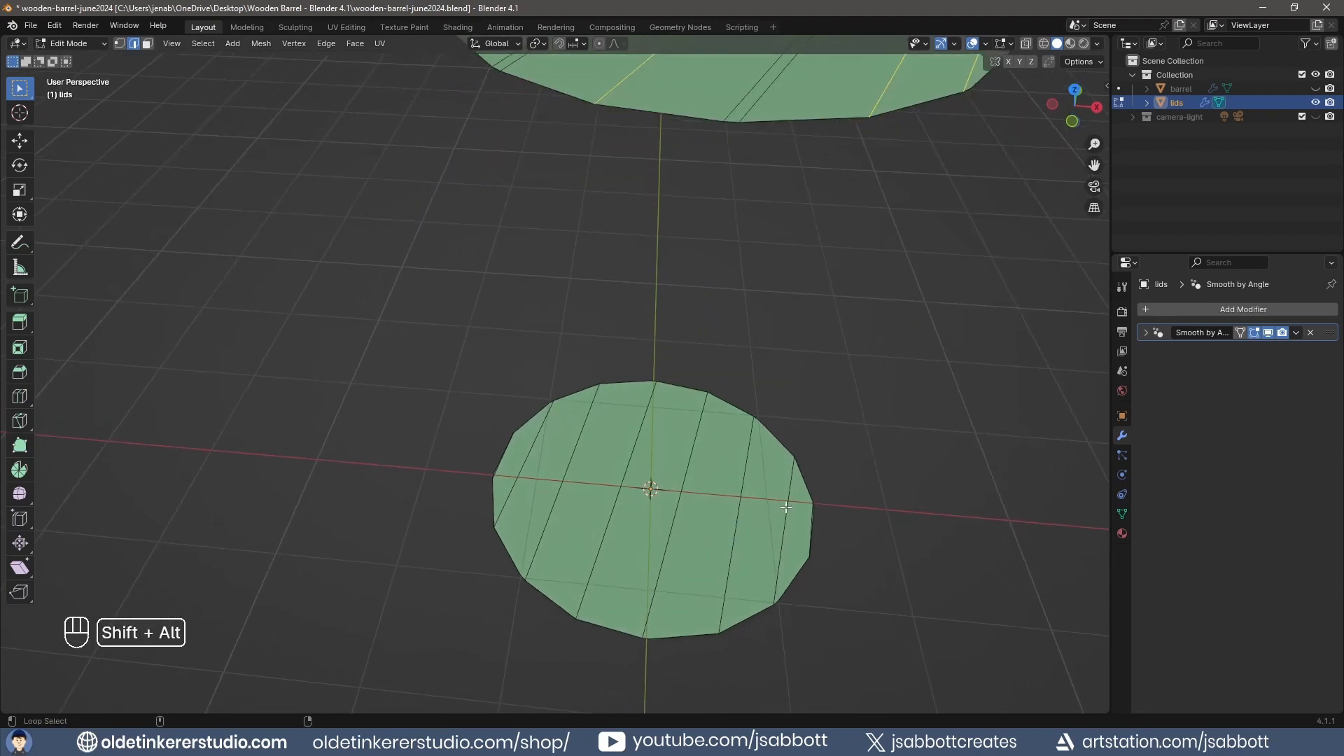
pyautogui.keyDown('alt'); pyautogui.keyDown('shift'); pyautogui.click(785, 510); pyautogui.keyUp('shift'); pyautogui.keyUp('alt')
pyautogui.keyDown('alt'); pyautogui.keyDown('shift'); pyautogui.click(740, 485); pyautogui.keyUp('shift'); pyautogui.keyUp('alt')
pyautogui.keyDown('alt'); pyautogui.keyDown('shift'); pyautogui.click(689, 455); pyautogui.keyUp('shift'); pyautogui.keyUp('alt')
pyautogui.keyDown('alt'); pyautogui.keyDown('shift'); pyautogui.click(635, 448); pyautogui.keyUp('shift'); pyautogui.keyUp('alt')
pyautogui.keyDown('alt'); pyautogui.keyDown('shift'); pyautogui.click(576, 443); pyautogui.keyUp('shift'); pyautogui.keyUp('alt')
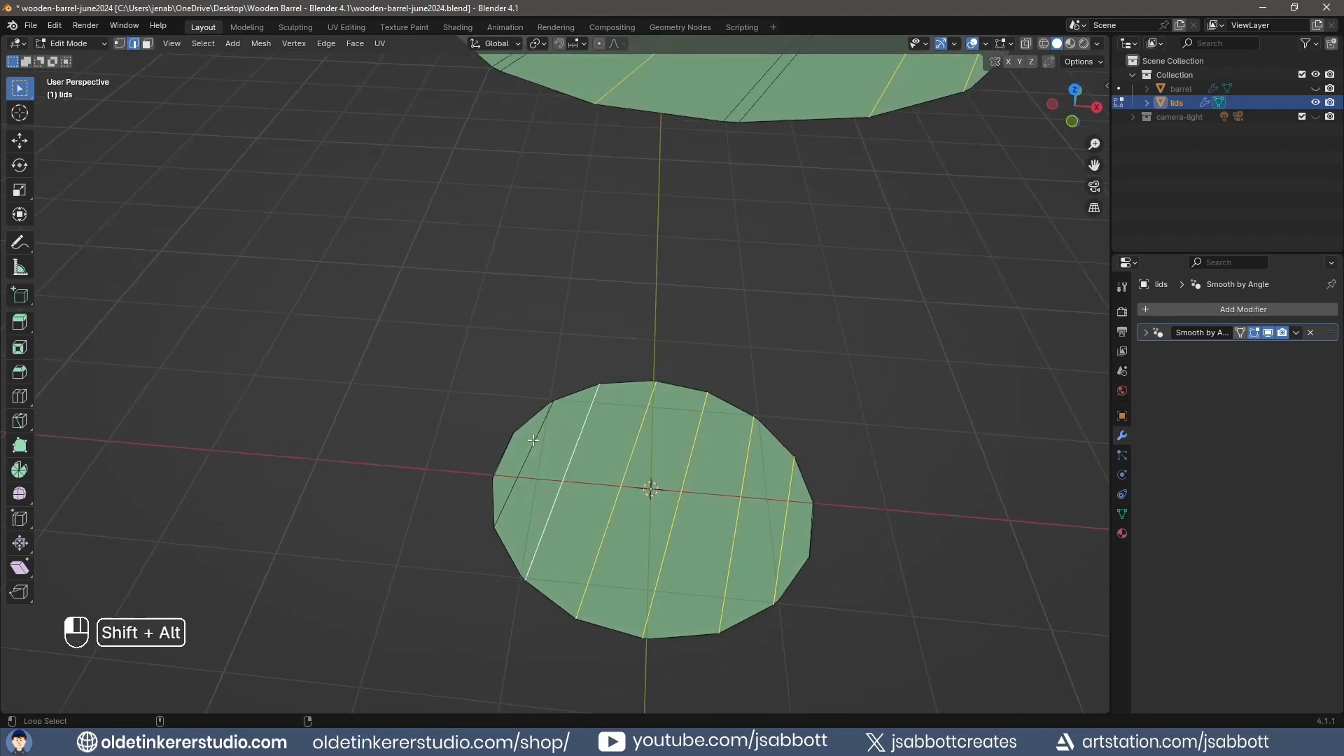
pyautogui.keyDown('alt'); pyautogui.keyDown('shift'); pyautogui.click(533, 448); pyautogui.keyUp('shift'); pyautogui.keyUp('alt')
pyautogui.keyDown('shift'); pyautogui.moveTo(763, 283); pyautogui.dragTo(781, 410, button='middle'); pyautogui.keyUp('shift')
pyautogui.hotkey('ctrl', 'b')
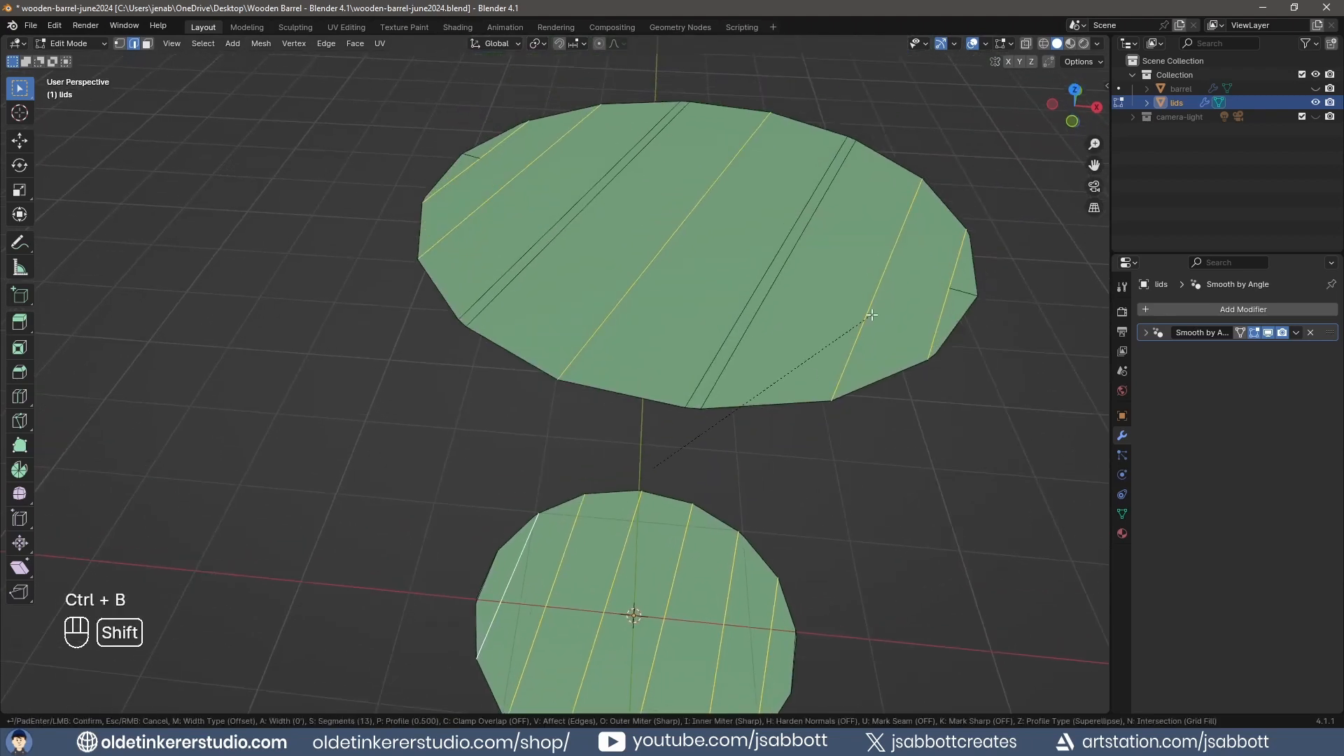
pyautogui.scroll(-12, 888, 313)
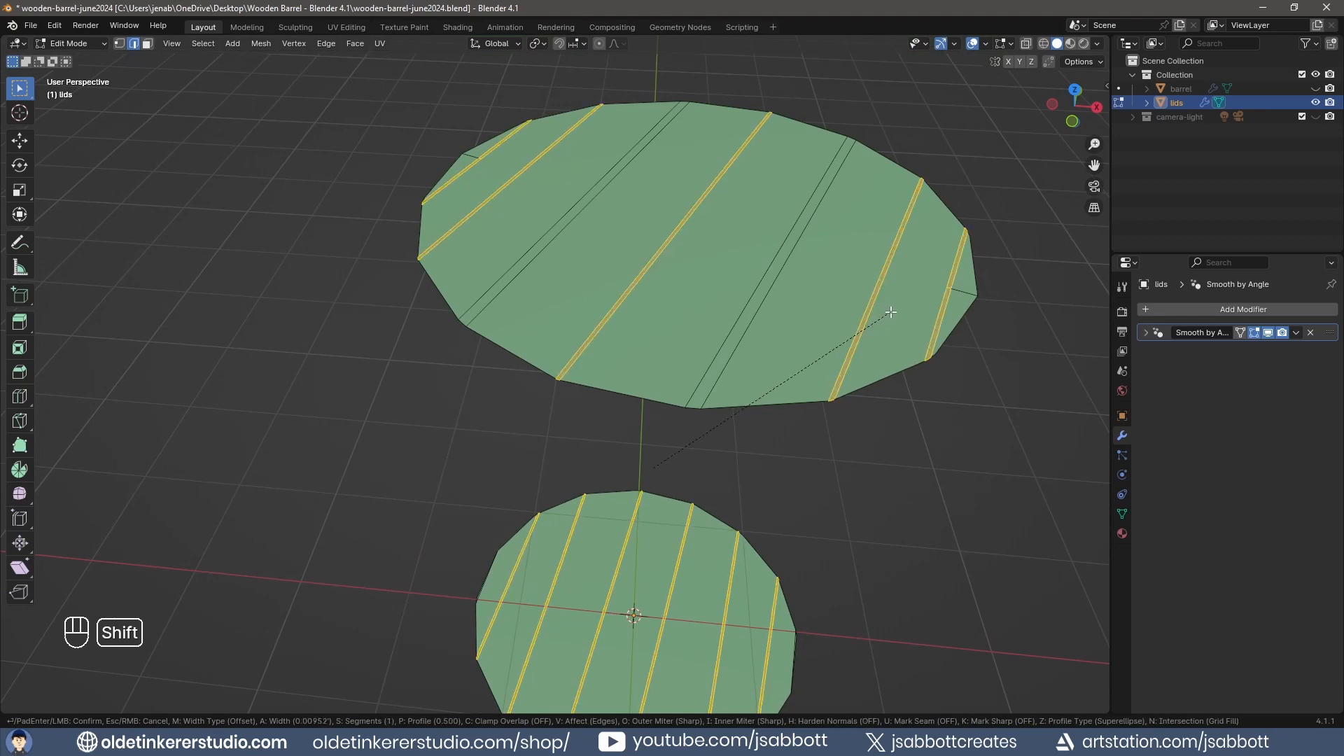
pyautogui.click(903, 310)
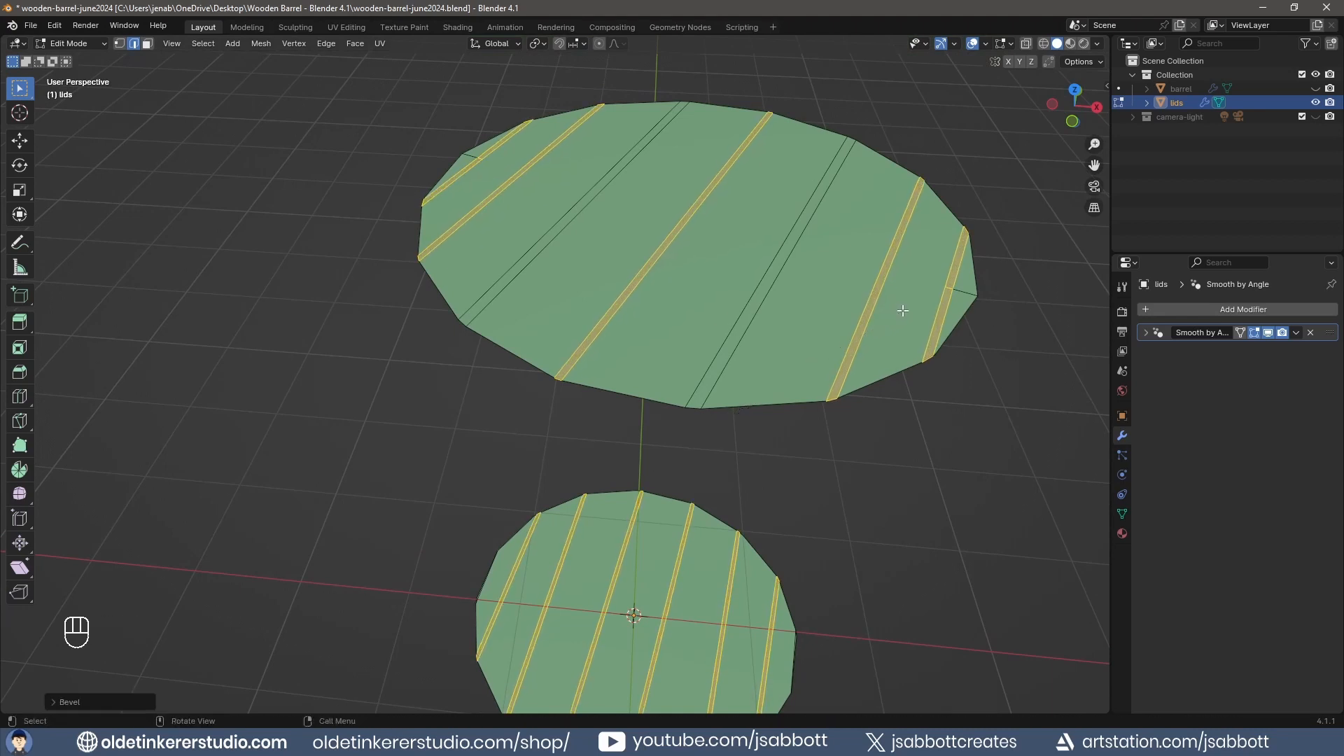
# Add the upper lid's two existing narrow gap faces to the selected seam strips in face mode
pyautogui.press('3')
pyautogui.keyDown('shift'); pyautogui.click(769, 280); pyautogui.keyUp('shift')
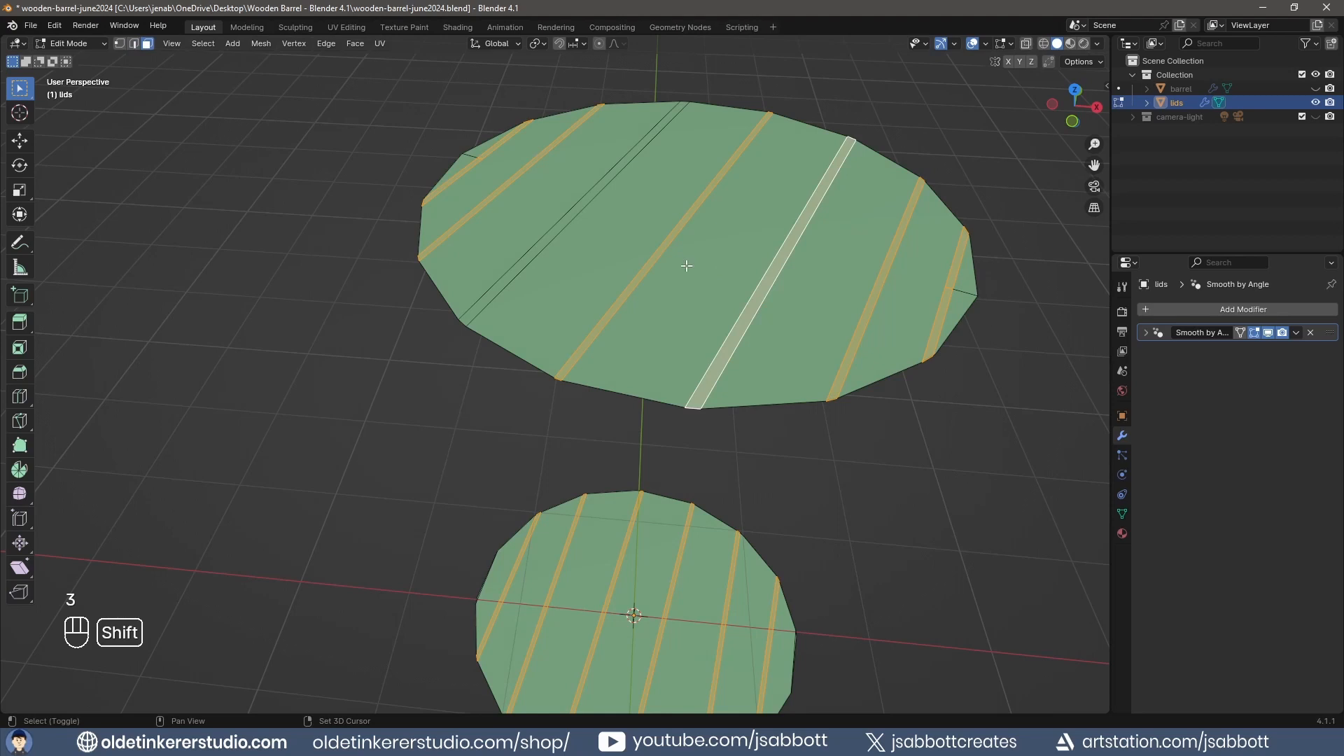
pyautogui.keyDown('shift'); pyautogui.click(548, 236); pyautogui.keyUp('shift')
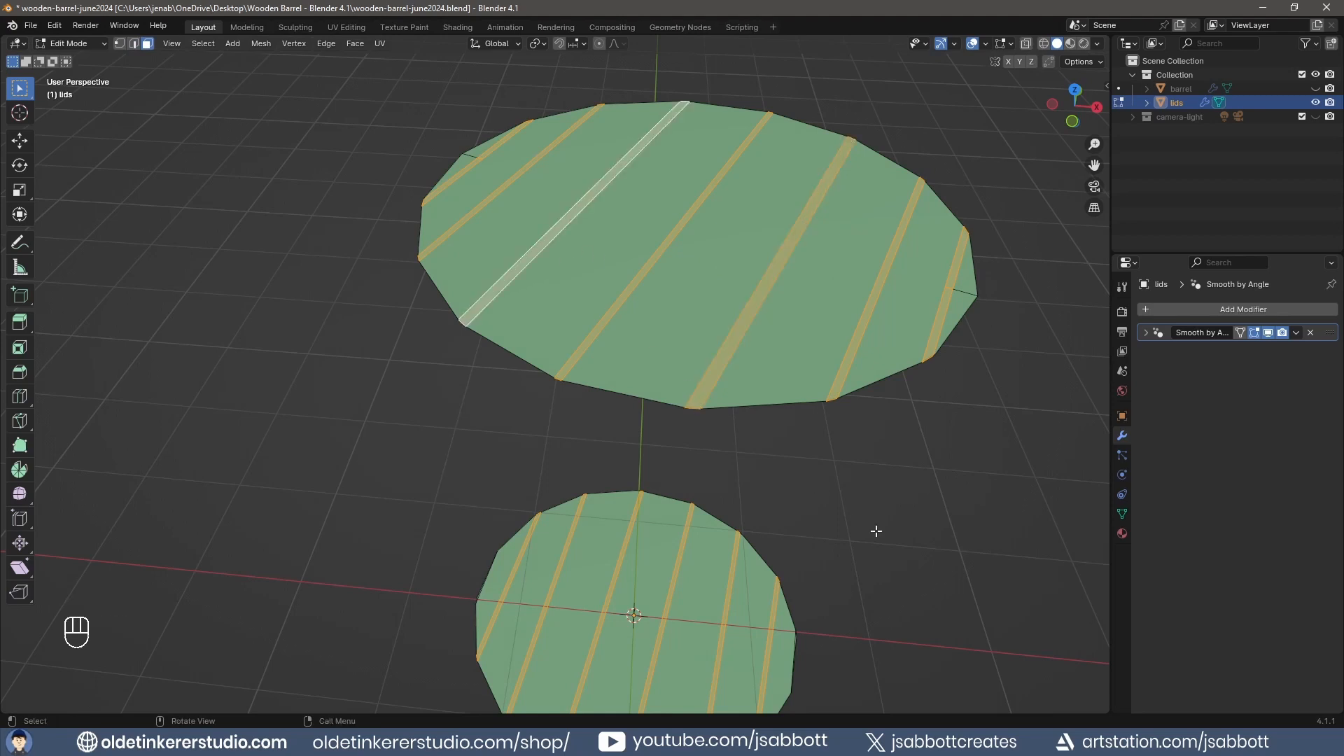
# Select only the upper lid's narrow seam strip faces, including both segments of the split outer strips
pyautogui.click(938, 322)
pyautogui.keyDown('shift'); pyautogui.click(957, 261); pyautogui.keyUp('shift')
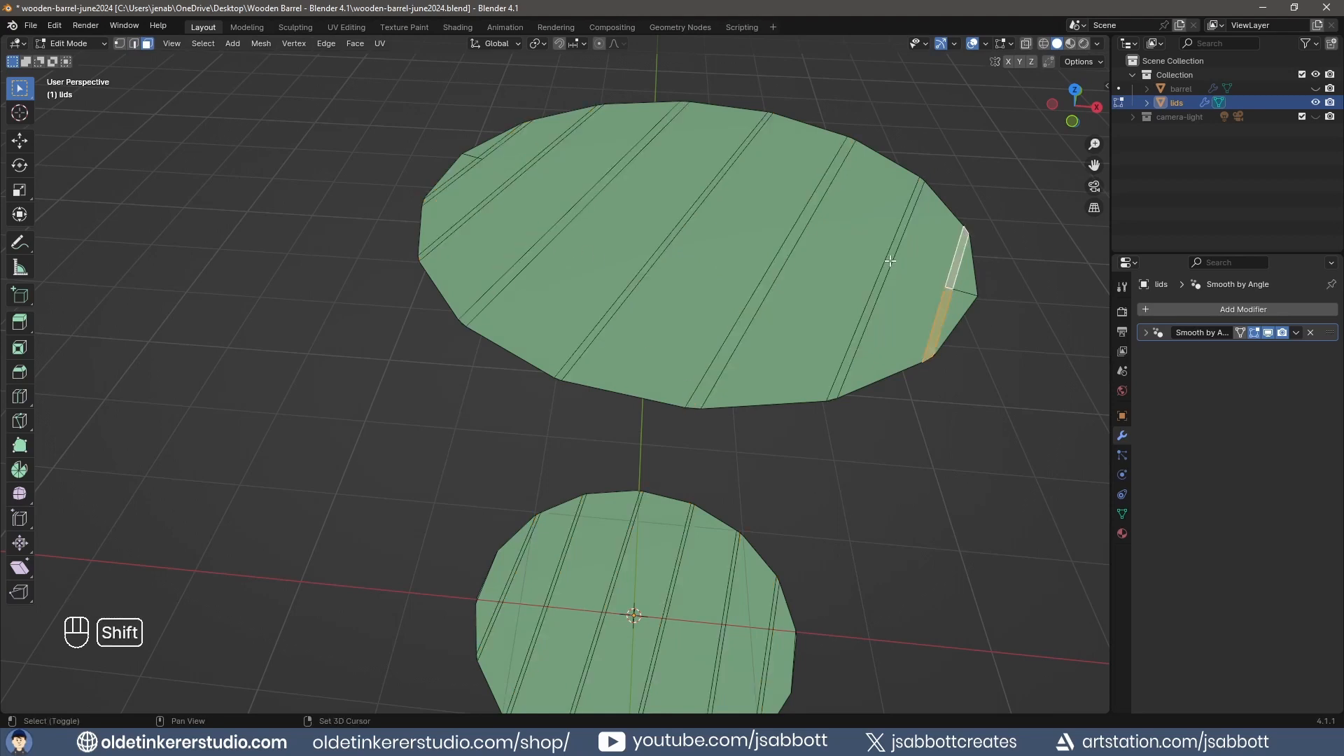
pyautogui.keyDown('shift'); pyautogui.click(889, 258); pyautogui.keyUp('shift')
pyautogui.keyDown('shift'); pyautogui.click(791, 242); pyautogui.keyUp('shift')
pyautogui.keyDown('shift'); pyautogui.click(677, 229); pyautogui.keyUp('shift')
pyautogui.keyDown('shift'); pyautogui.click(574, 212); pyautogui.keyUp('shift')
pyautogui.keyDown('shift'); pyautogui.click(500, 192); pyautogui.keyUp('shift')
pyautogui.keyDown('shift'); pyautogui.click(495, 147); pyautogui.keyUp('shift')
# Try extruding the upper lid's selected seam strips by -0.05 ft, then undo the extrusion
pyautogui.moveTo(464, 170); pyautogui.dragTo(861, 429, button='middle')
pyautogui.press('e')
pyautogui.hotkey('ctrl', 'z')
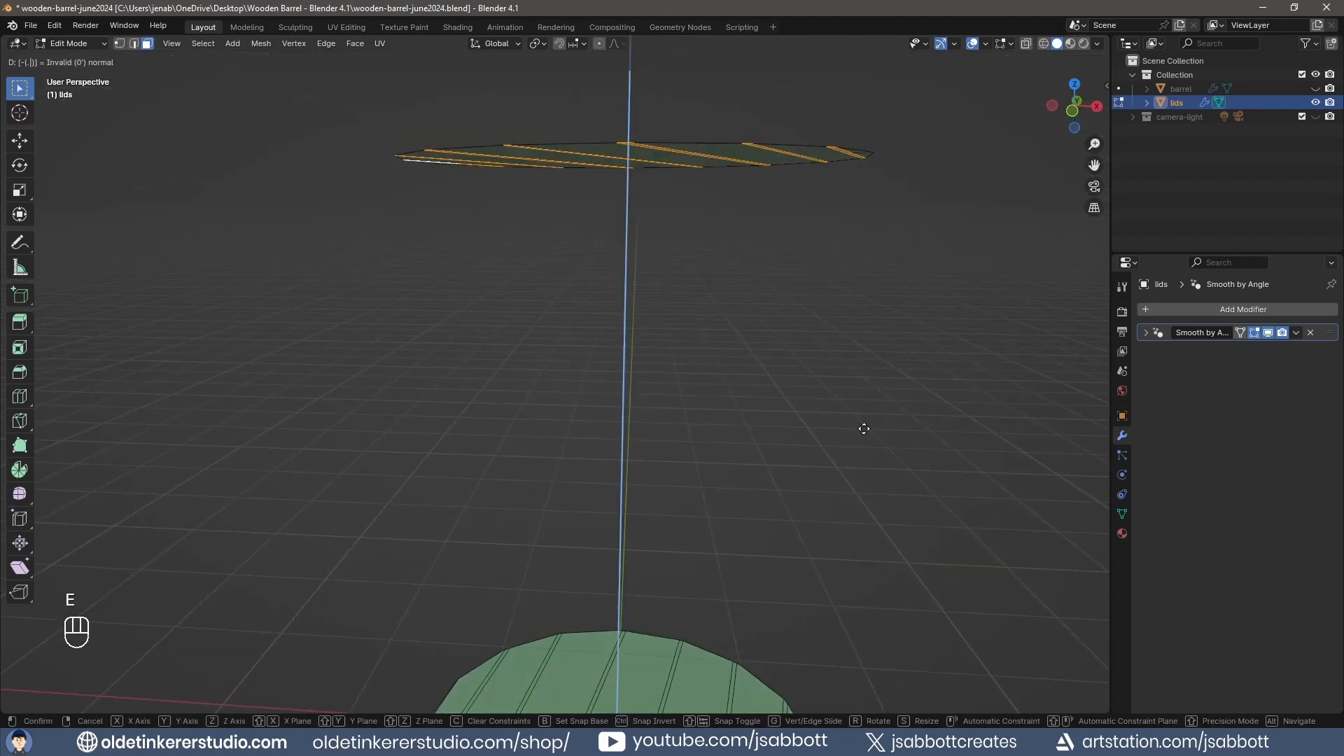
pyautogui.hotkey('ctrl', 'z')
pyautogui.press('e')
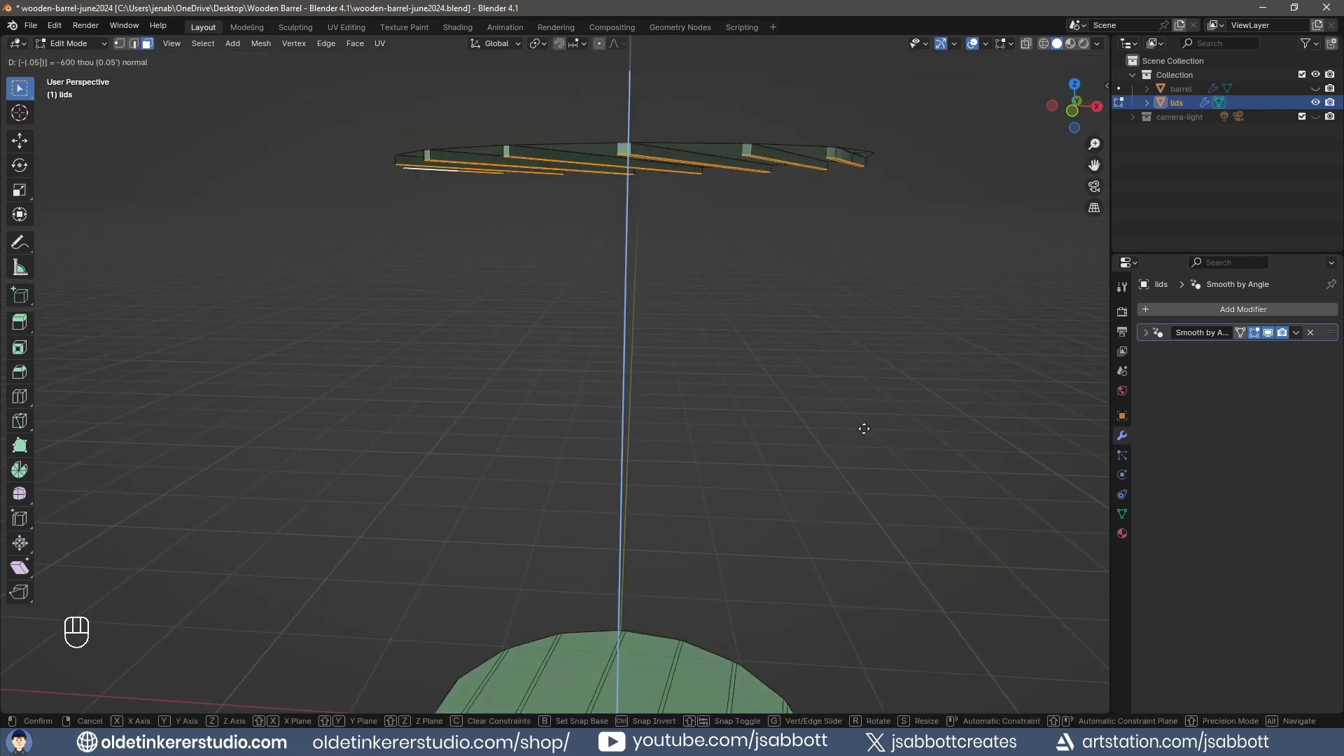
pyautogui.click(863, 429)
pyautogui.moveTo(778, 345); pyautogui.dragTo(765, 399, button='middle')
pyautogui.hotkey('ctrl', 'z')
# Extrude the upper lid's selected seam strips by -0.02 ft to form grooves between the planks
pyautogui.moveTo(833, 531); pyautogui.dragTo(831, 481, button='middle')
pyautogui.press('e')
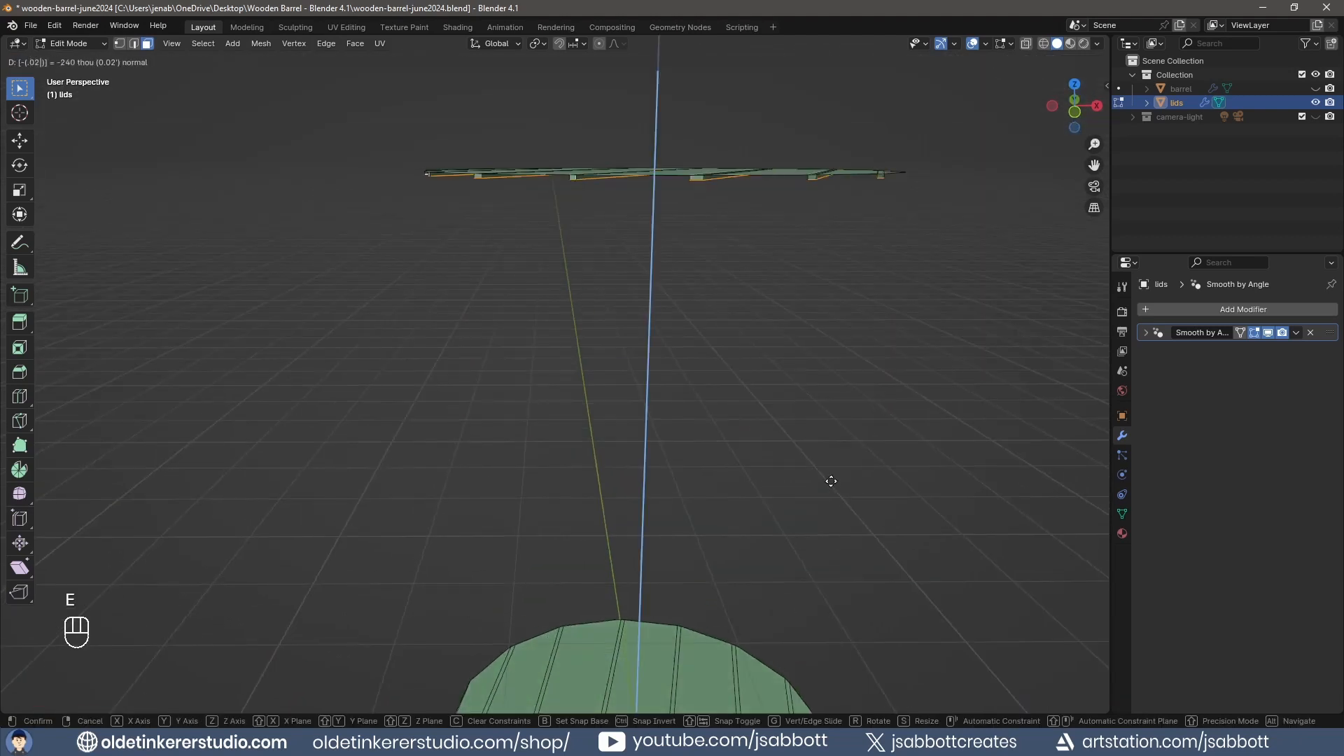
pyautogui.click(831, 481)
# Select the six narrow seam strip faces between the planks of the lower lid
pyautogui.keyDown('shift'); pyautogui.moveTo(804, 528); pyautogui.dragTo(792, 389, button='middle'); pyautogui.keyUp('shift')
pyautogui.keyDown('shift'); pyautogui.click(784, 560); pyautogui.keyUp('shift')
pyautogui.keyDown('shift'); pyautogui.click(730, 558); pyautogui.keyUp('shift')
pyautogui.keyDown('shift'); pyautogui.click(652, 553); pyautogui.keyUp('shift')
pyautogui.keyDown('shift'); pyautogui.click(583, 553); pyautogui.keyUp('shift')
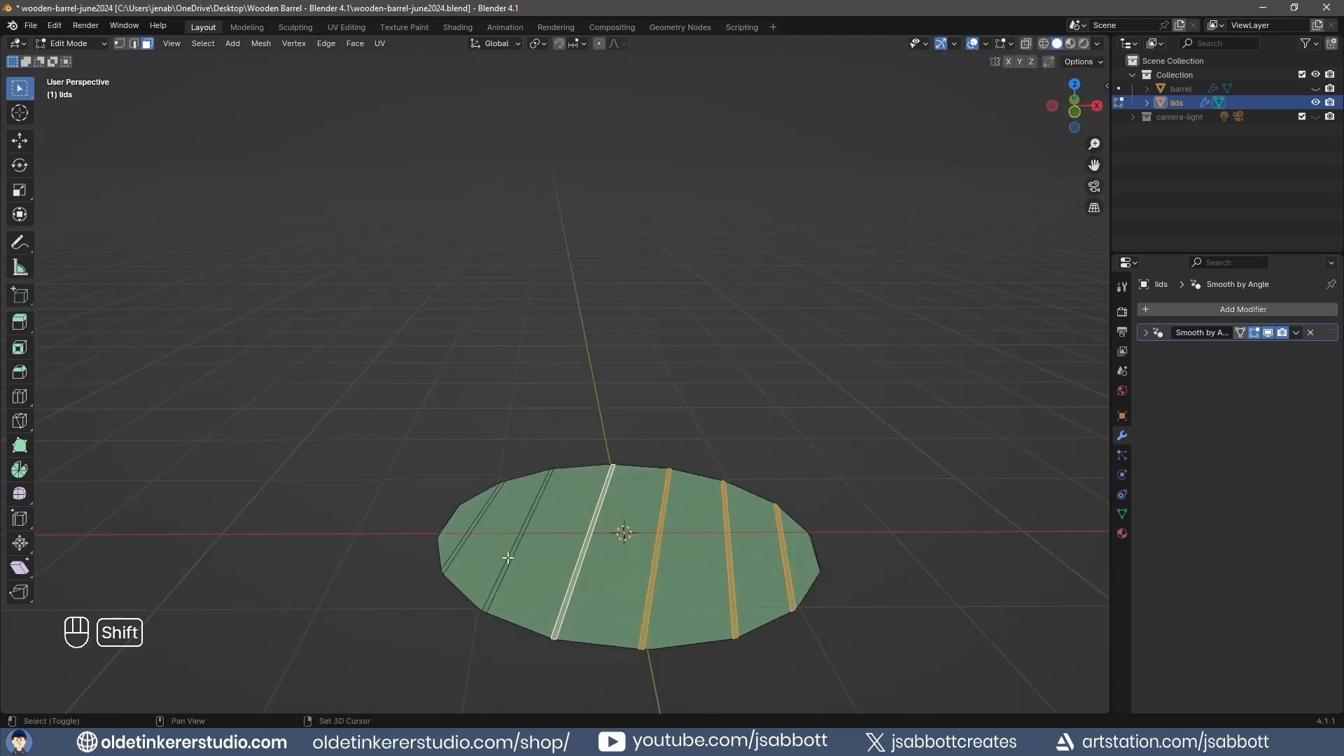
pyautogui.keyDown('shift'); pyautogui.click(514, 546); pyautogui.keyUp('shift')
pyautogui.hotkey('ctrl', 'z')
pyautogui.keyDown('shift'); pyautogui.click(515, 546); pyautogui.keyUp('shift')
pyautogui.keyDown('shift'); pyautogui.click(471, 532); pyautogui.keyUp('shift')
# Try a 0.025 ft extrusion of the lower lid's seam strips, undo it, and extrude them slightly upward instead
pyautogui.press('e')
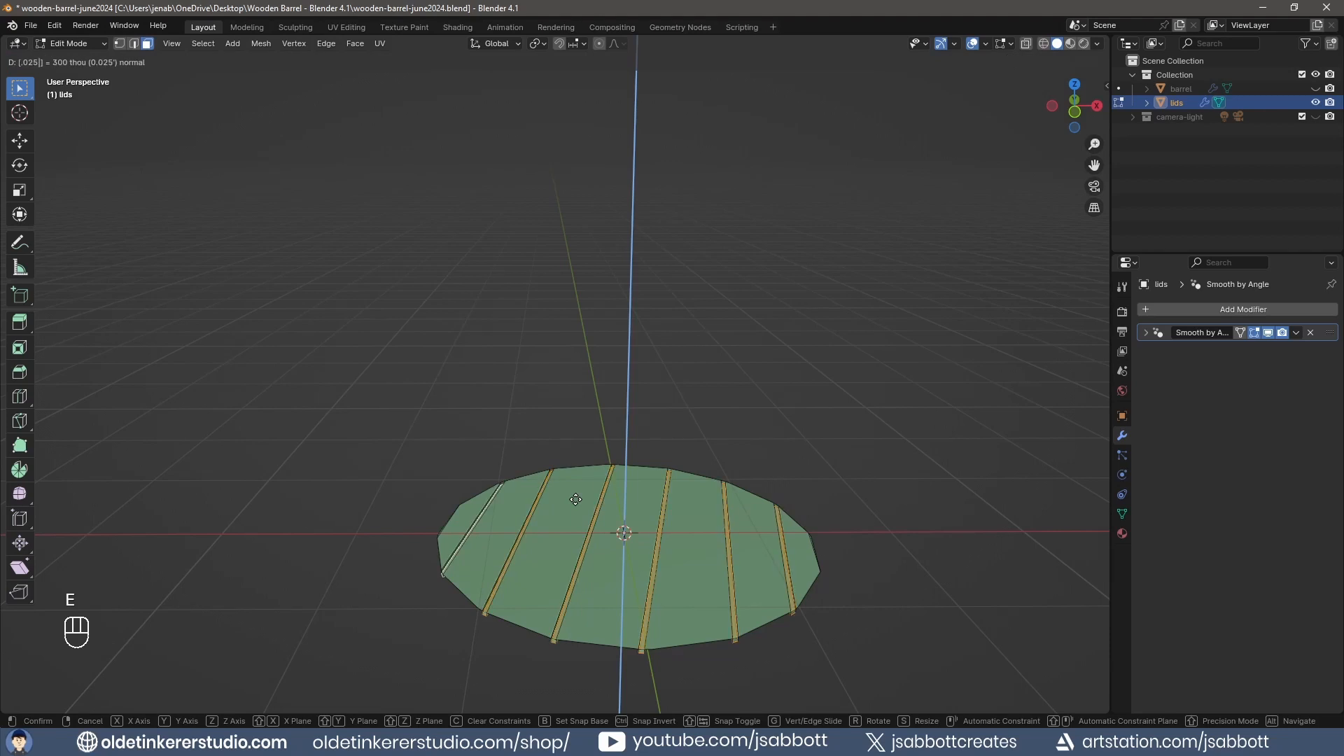
pyautogui.click(575, 499)
pyautogui.hotkey('ctrl', 'z')
pyautogui.press('e')
pyautogui.click(803, 326)
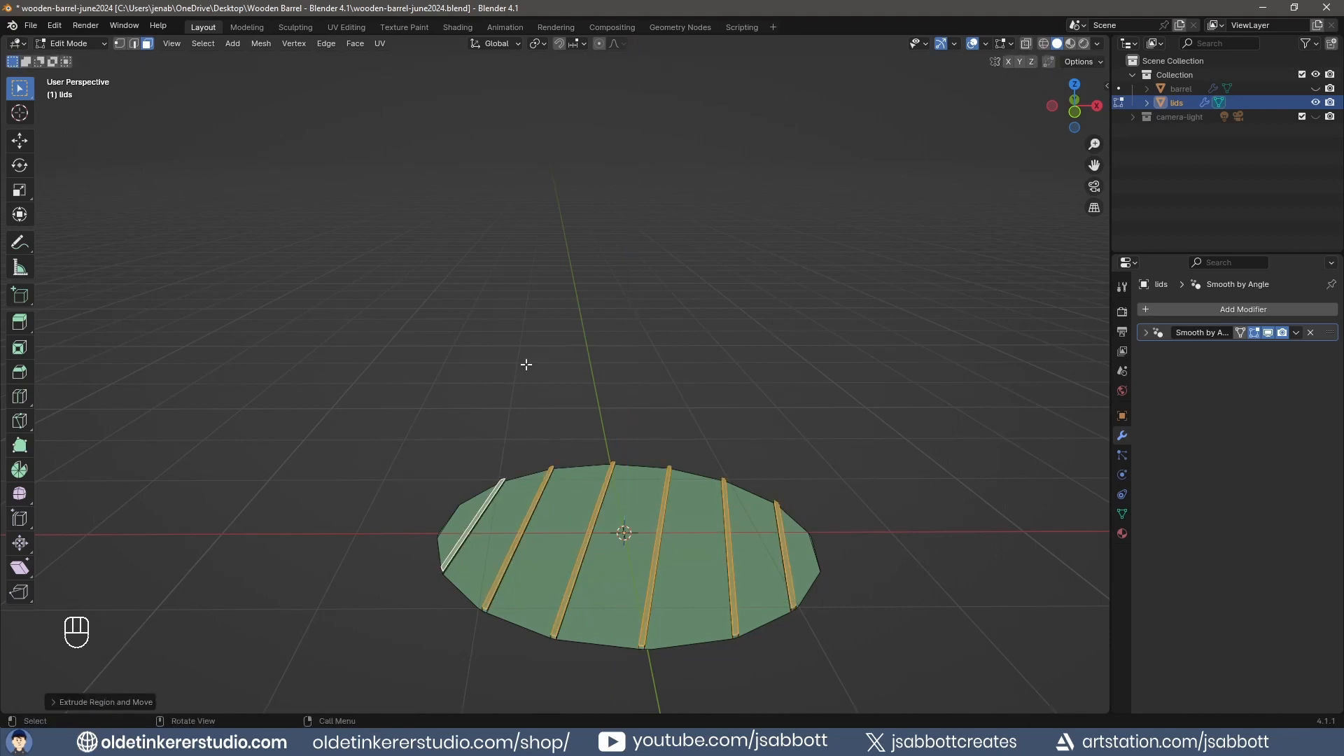
# Select both lids entirely and turn on the Face Orientation overlay to check which way their normals point
pyautogui.press('a')
pyautogui.scroll(-4, 843, 308)
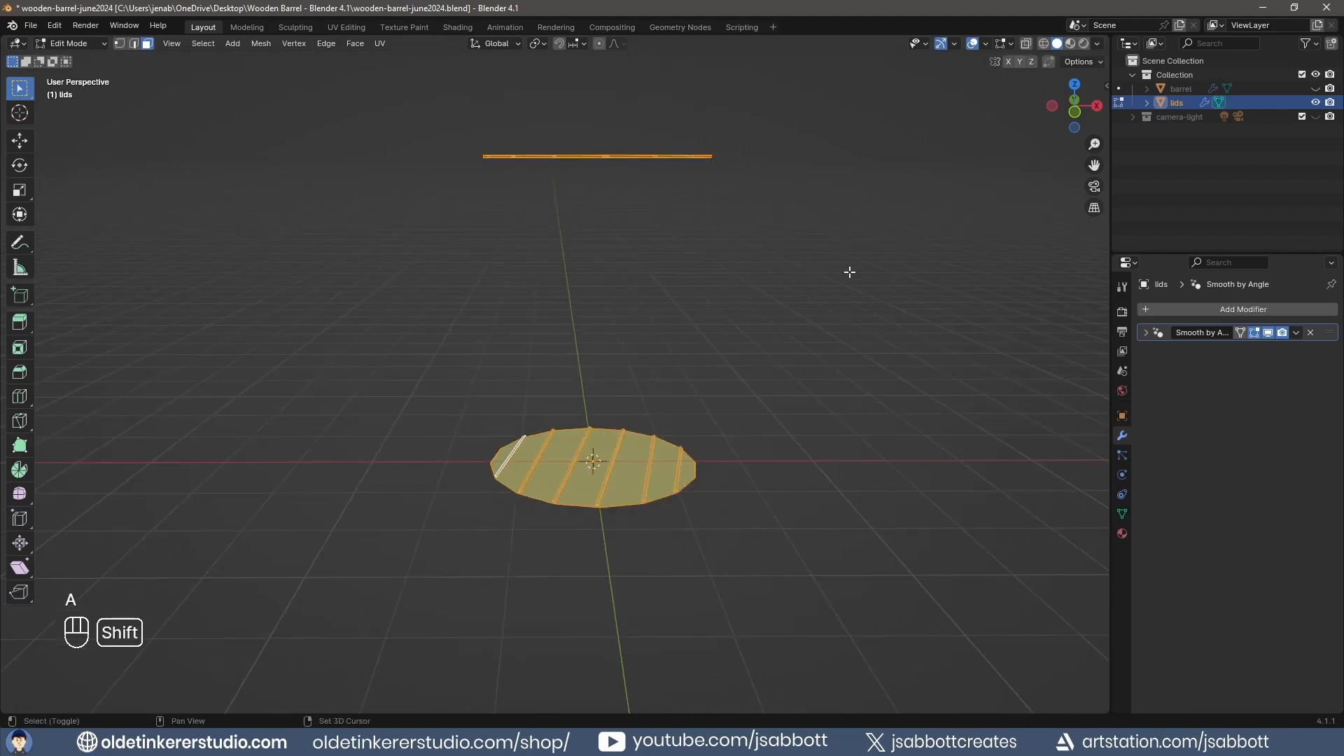
pyautogui.keyDown('shift'); pyautogui.moveTo(849, 271); pyautogui.dragTo(844, 352, button='middle'); pyautogui.keyUp('shift')
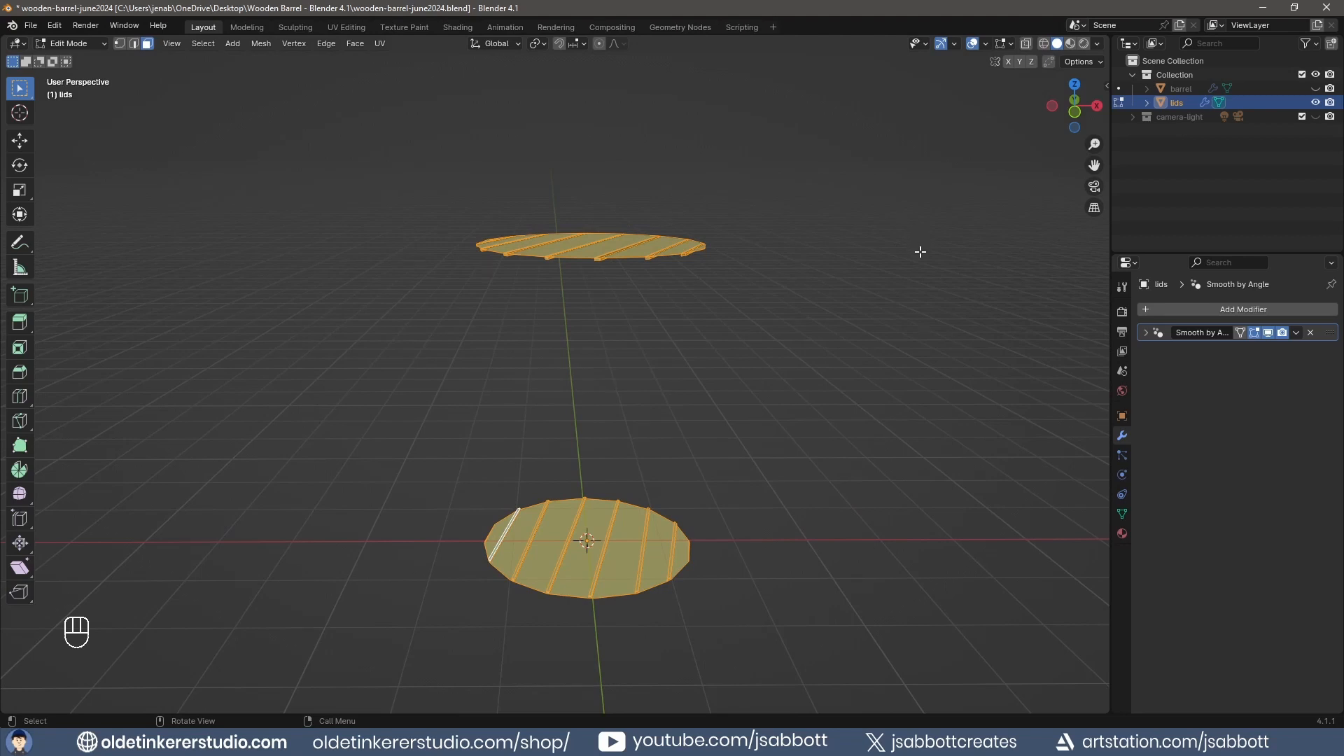
pyautogui.click(985, 44)
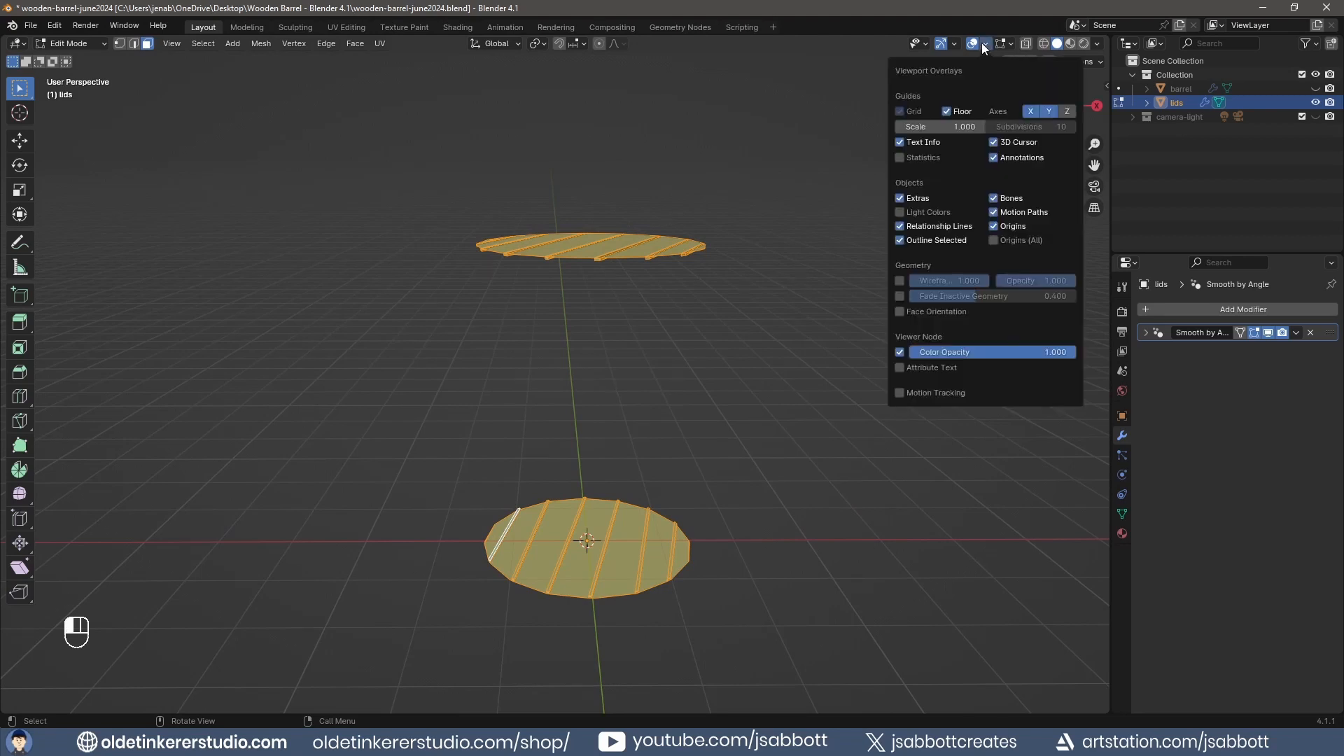
pyautogui.click(901, 312)
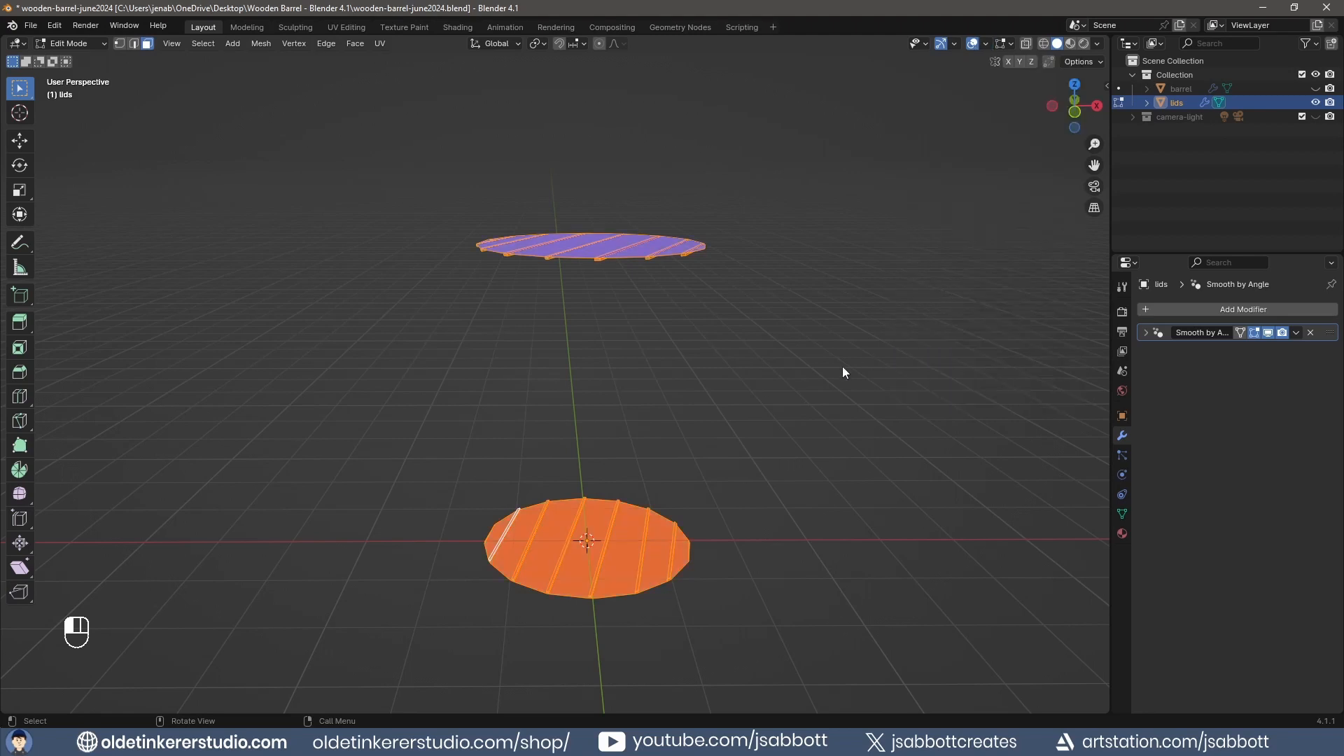
pyautogui.moveTo(733, 362); pyautogui.dragTo(647, 312, button='middle')
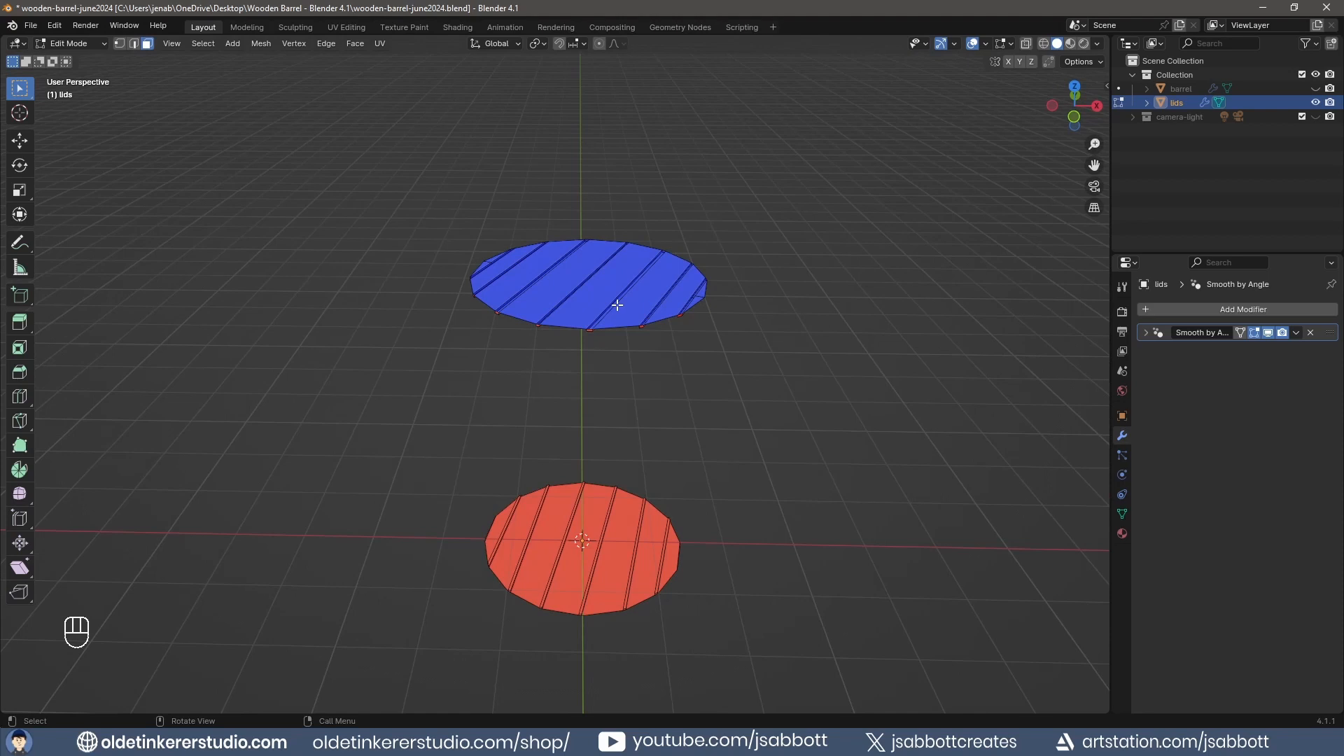
# Flip the normals of the entire upper lid, turn off the Face Orientation overlay, and clear the selection
pyautogui.click(617, 305)
pyautogui.press('l')
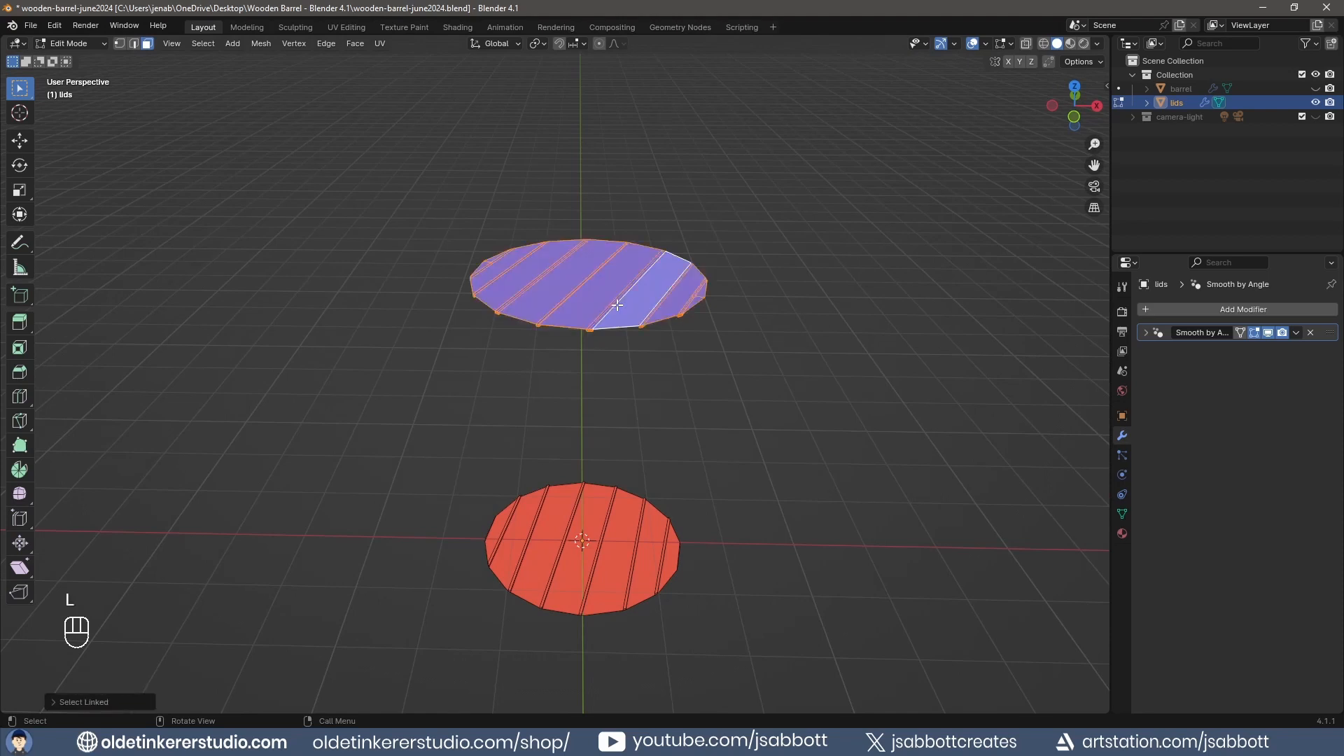
pyautogui.hotkey('alt', 'n')
pyautogui.click(616, 305)
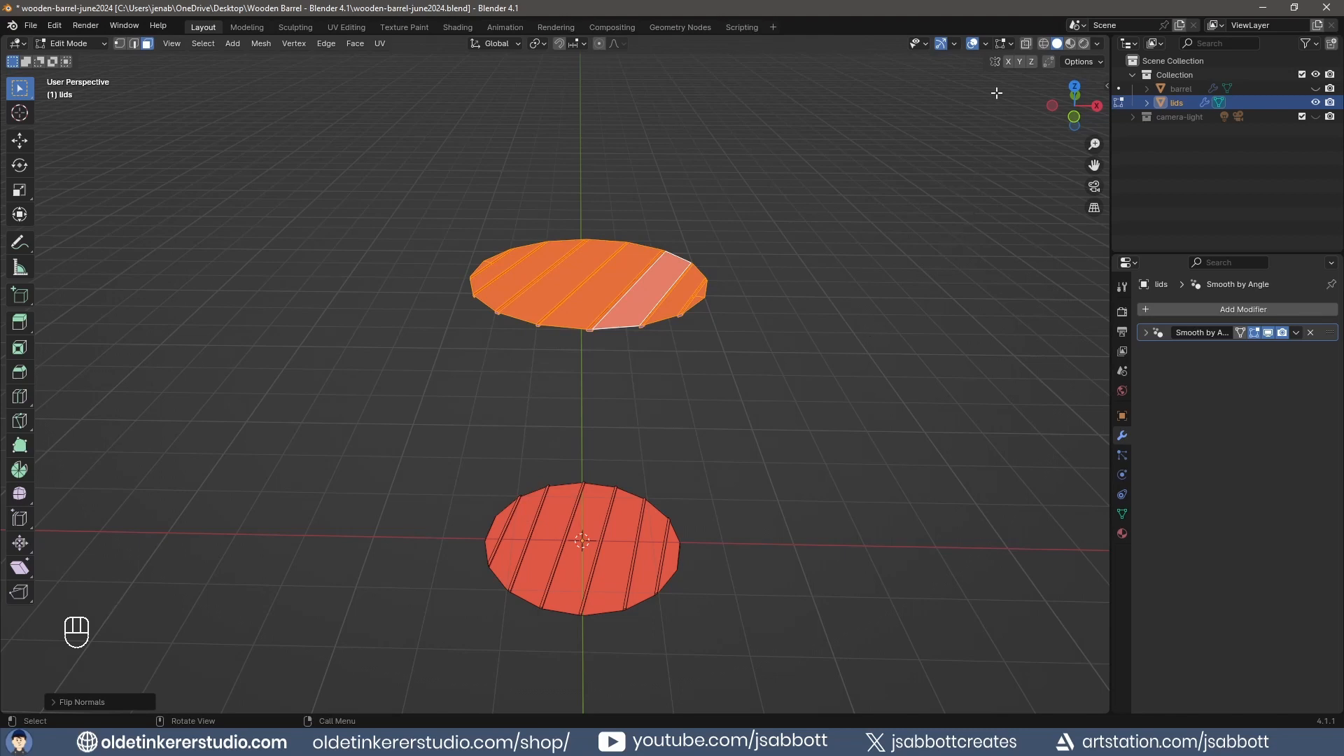
pyautogui.click(985, 44)
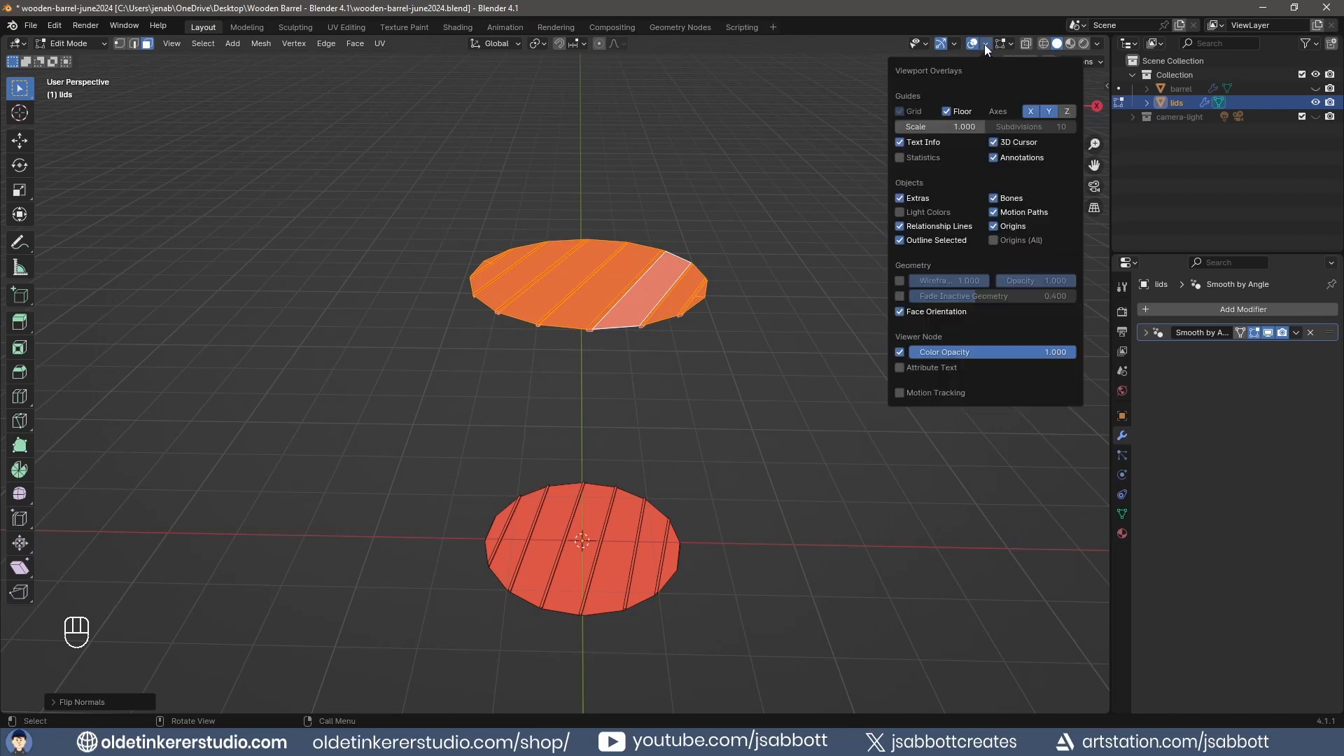
pyautogui.click(900, 312)
pyautogui.click(777, 400)
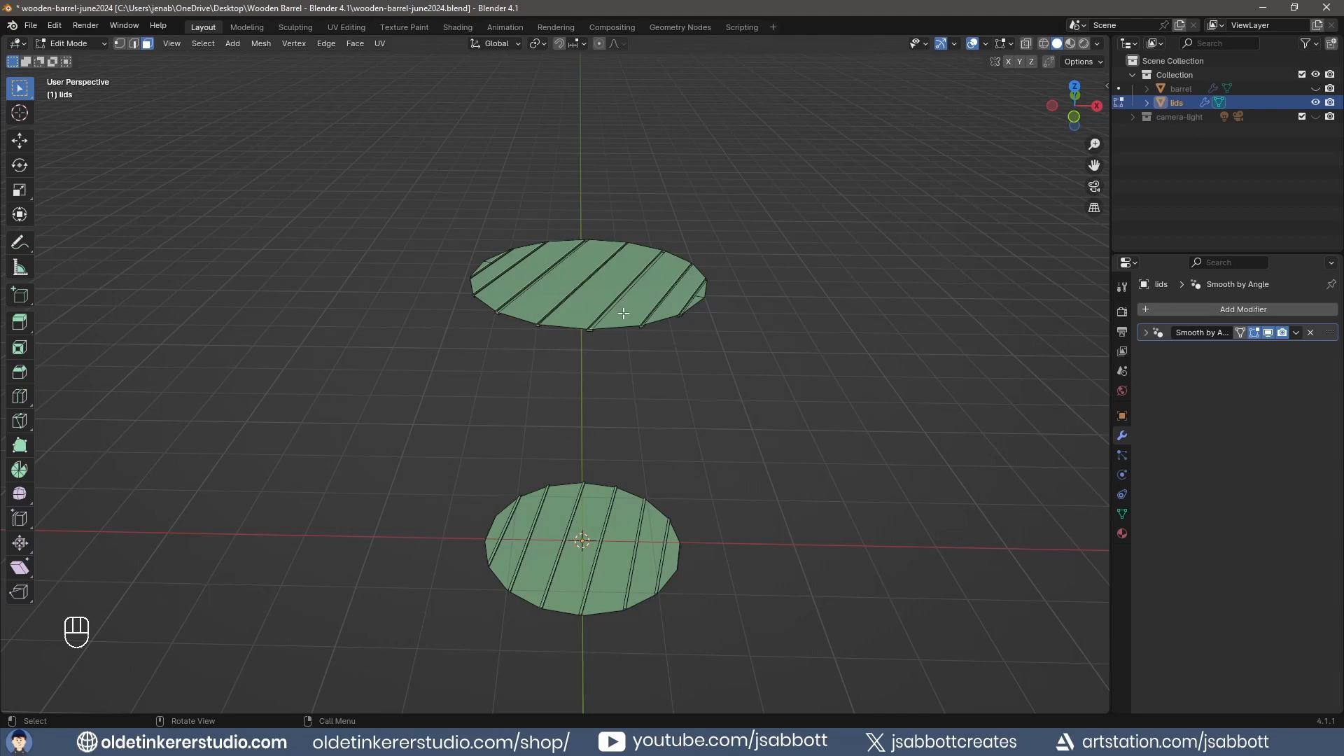
# Select the whole upper lid and extrude it 0.15 ft downward in front view to give it thickness
pyautogui.press('l')
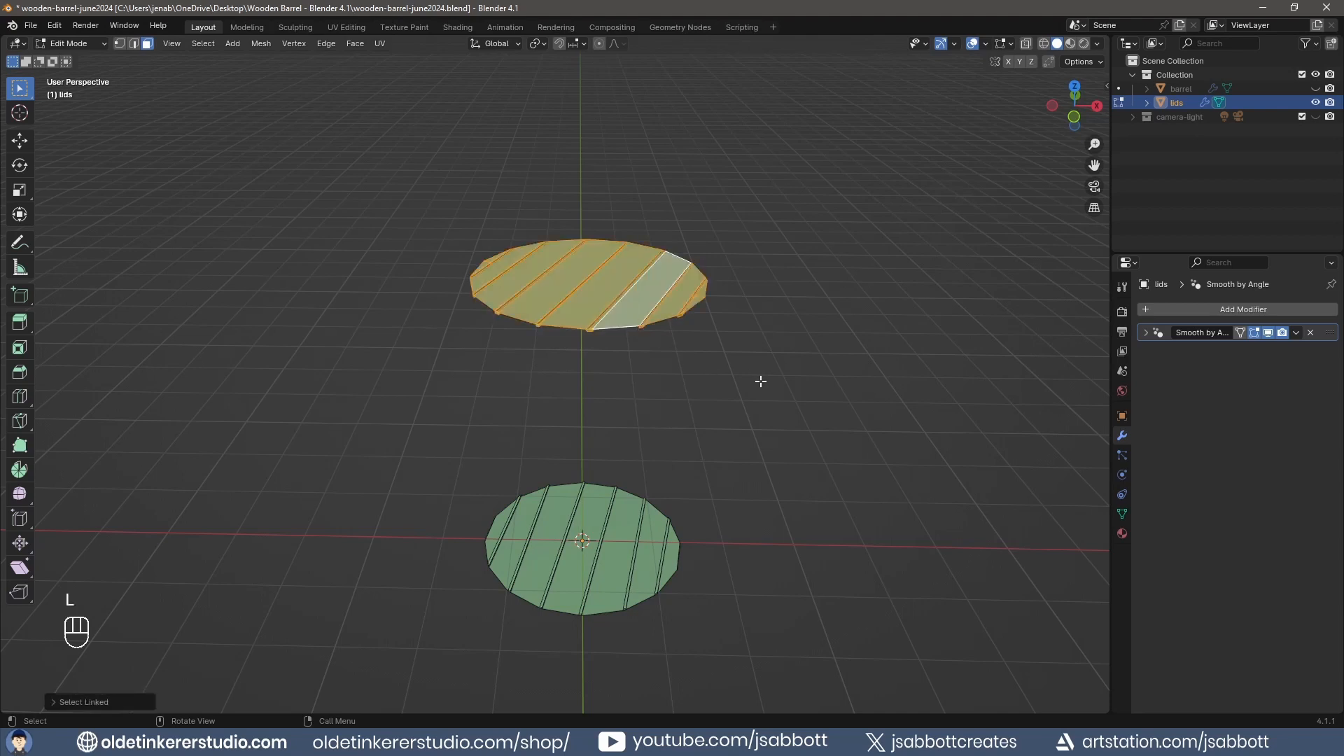
pyautogui.press('KP_1')
pyautogui.scroll(2, 761, 381)
pyautogui.hotkey('ctrl', 'z')
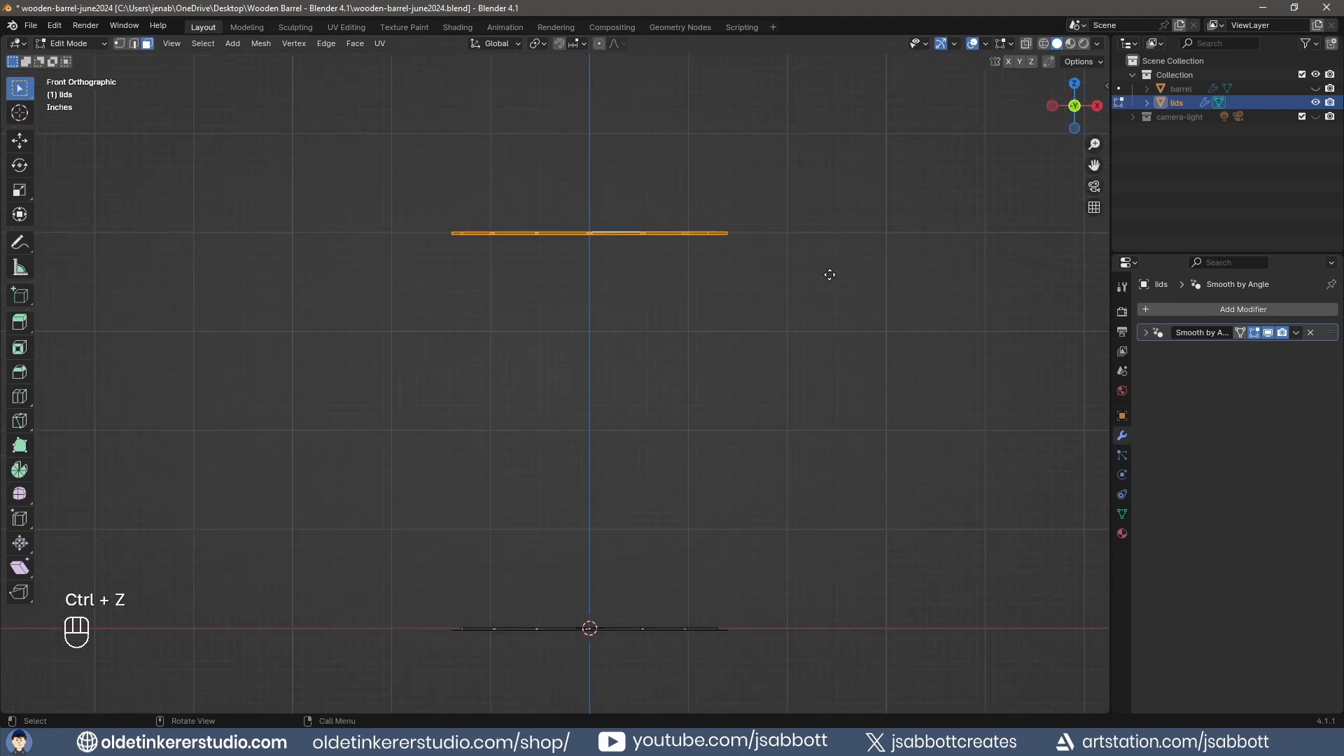
pyautogui.write('e')
pyautogui.write('.')
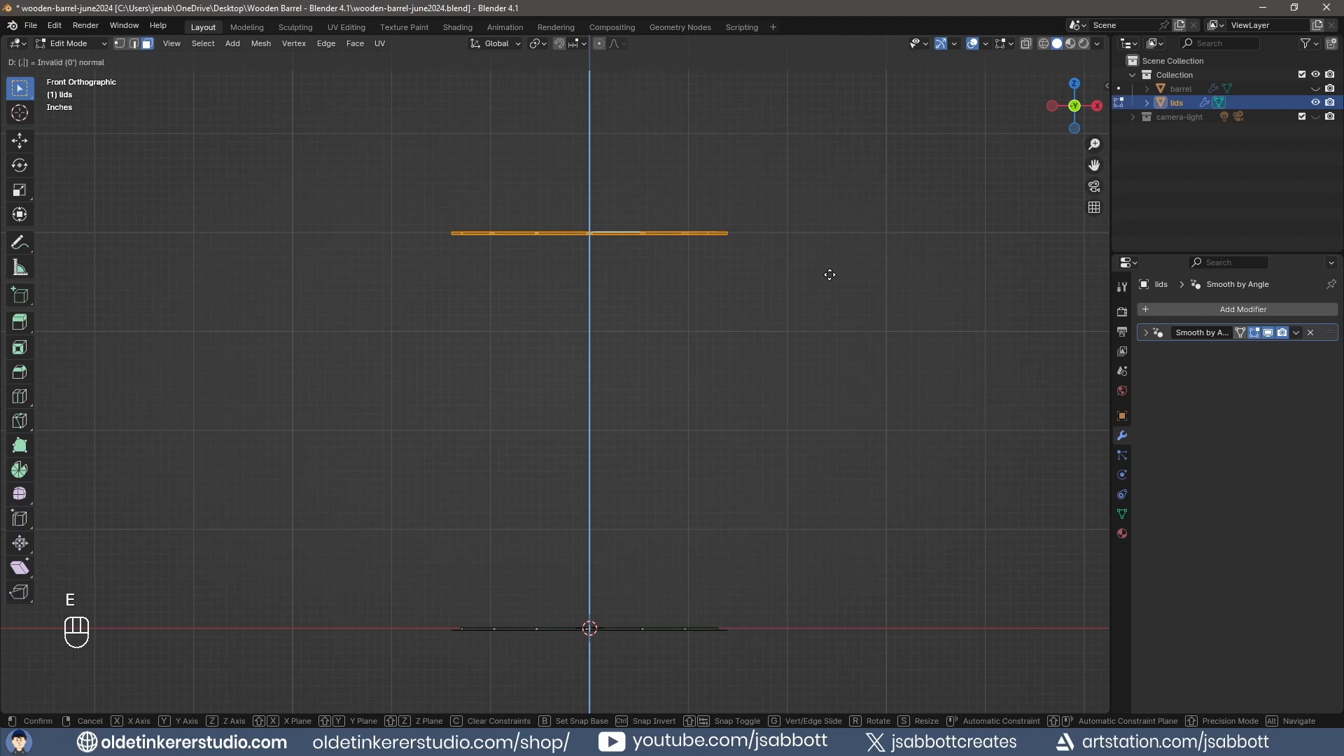
pyautogui.write('15')
pyautogui.press('Return')
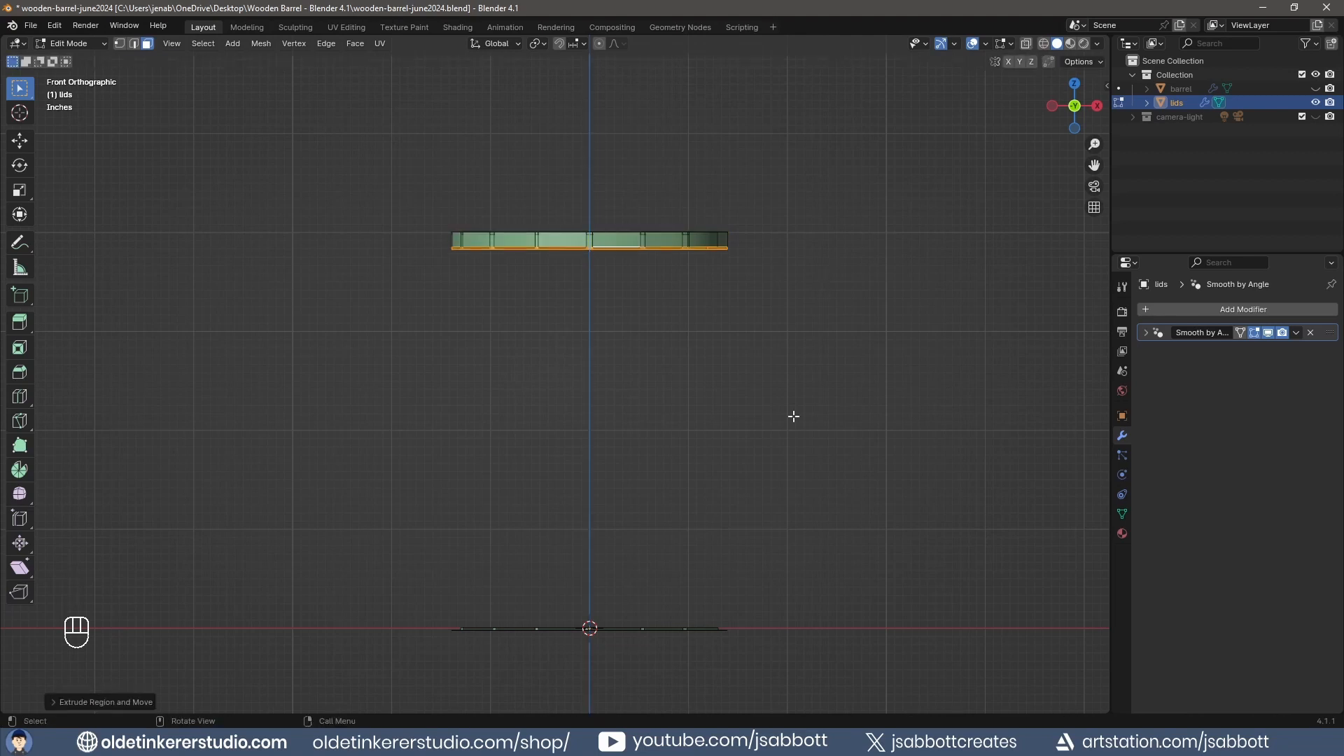
# Select the whole lower lid, try a 0.15 ft extrusion, undo it, extrude it -0.15 ft so it thickens upward, and clear the selection
pyautogui.click(691, 628)
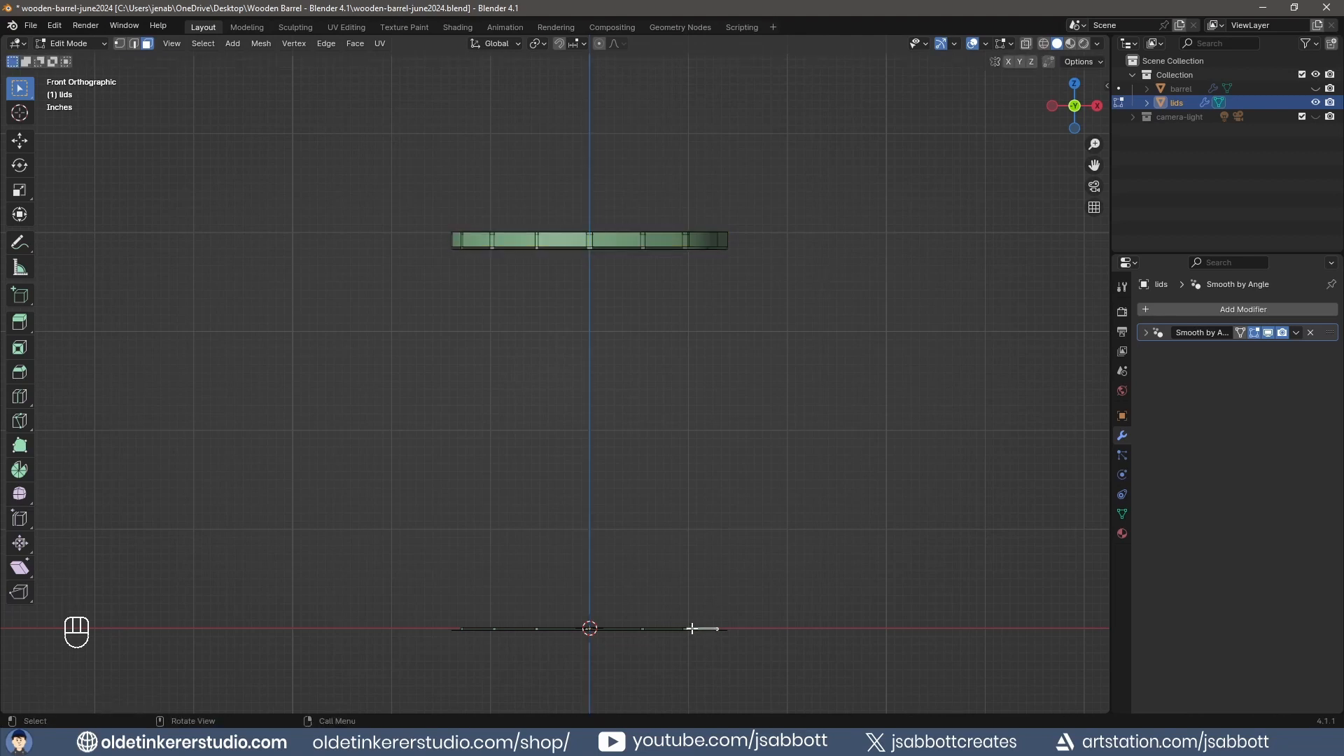
pyautogui.write('le.15')
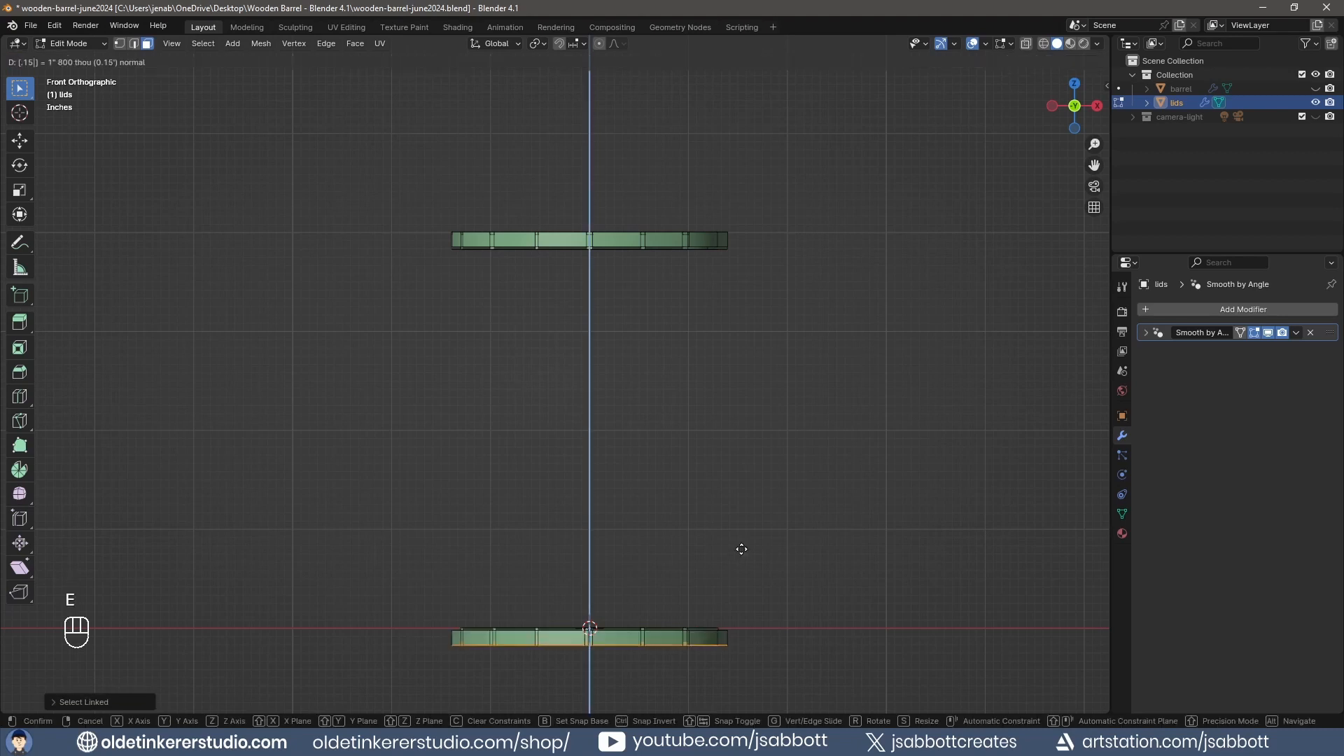
pyautogui.press('Return')
pyautogui.hotkey('ctrl', 'z')
pyautogui.write('e-.15')
pyautogui.press('Return')
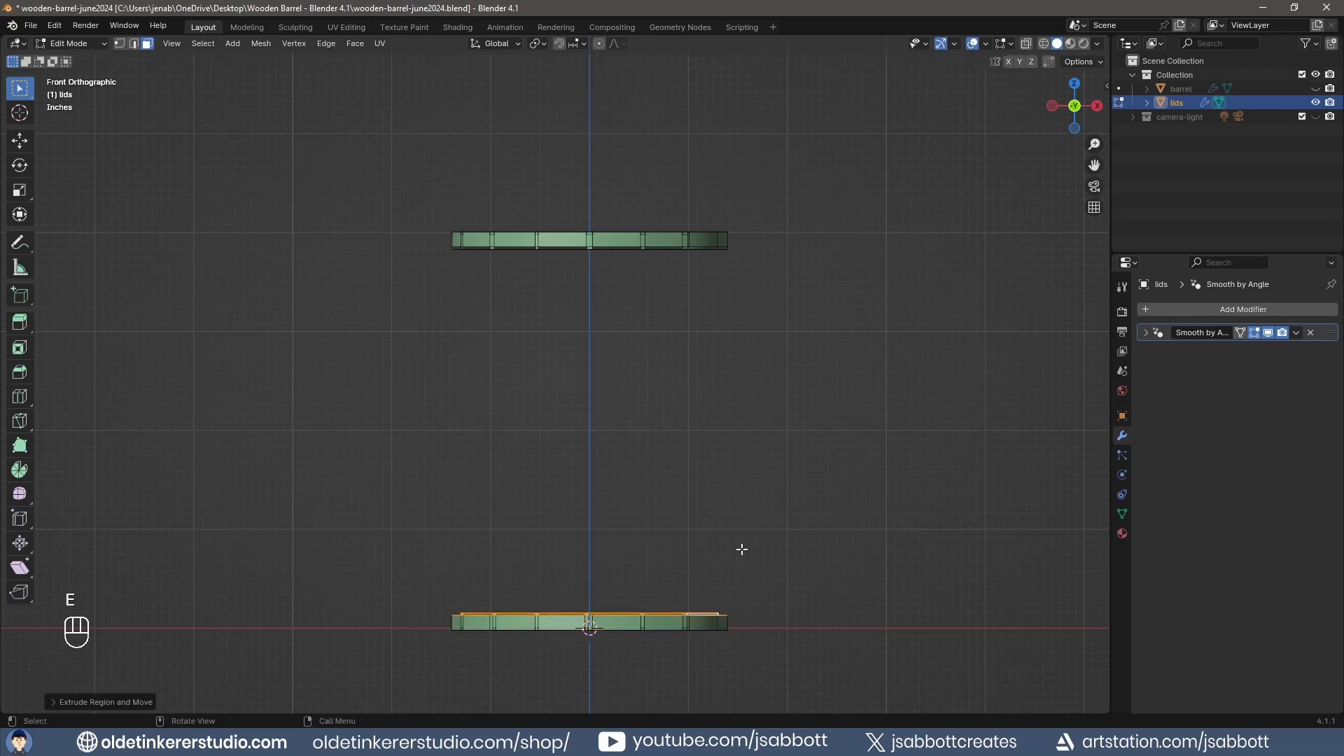
pyautogui.click(864, 397)
# In the UV Editing workspace, mark the lids' upper and lower outer rim edge loops as seams and unwrap the lids
pyautogui.moveTo(865, 396); pyautogui.dragTo(866, 349, button='middle')
pyautogui.click(340, 29)
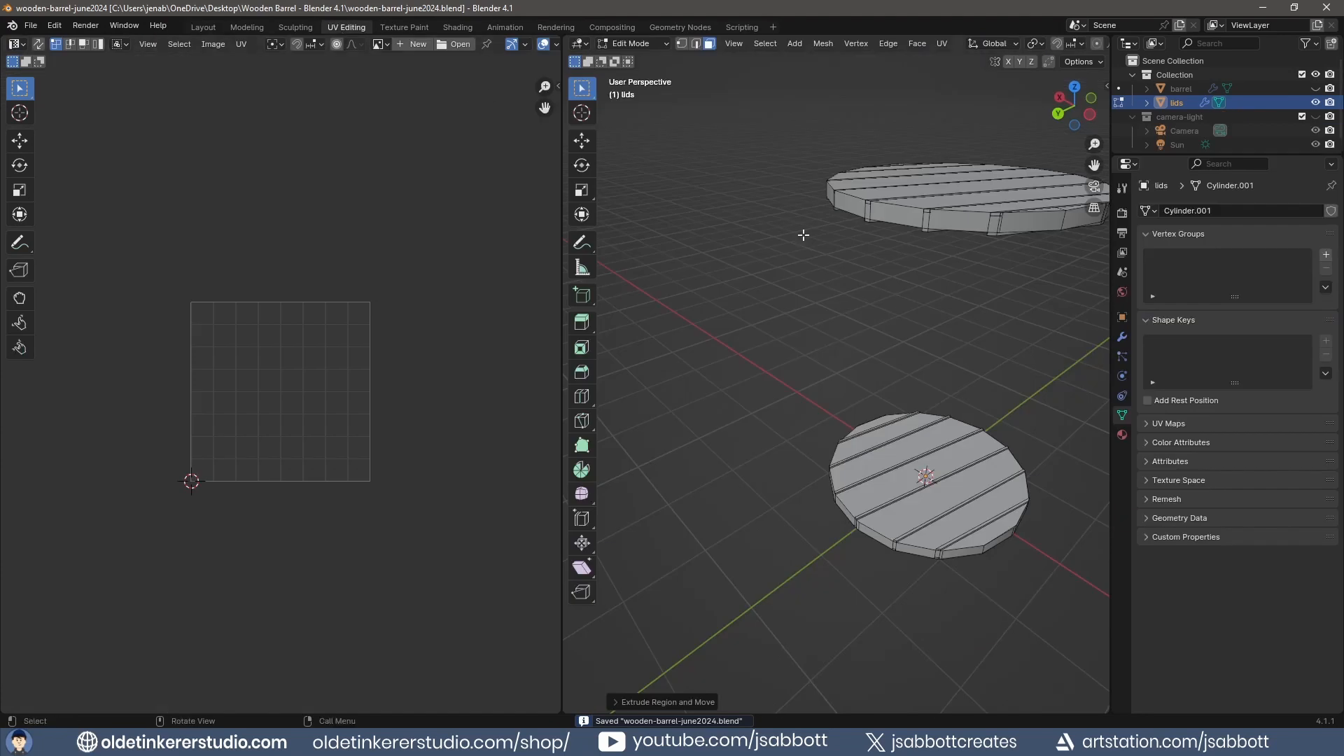
pyautogui.keyDown('shift'); pyautogui.moveTo(1006, 284); pyautogui.dragTo(927, 359, button='middle'); pyautogui.keyUp('shift')
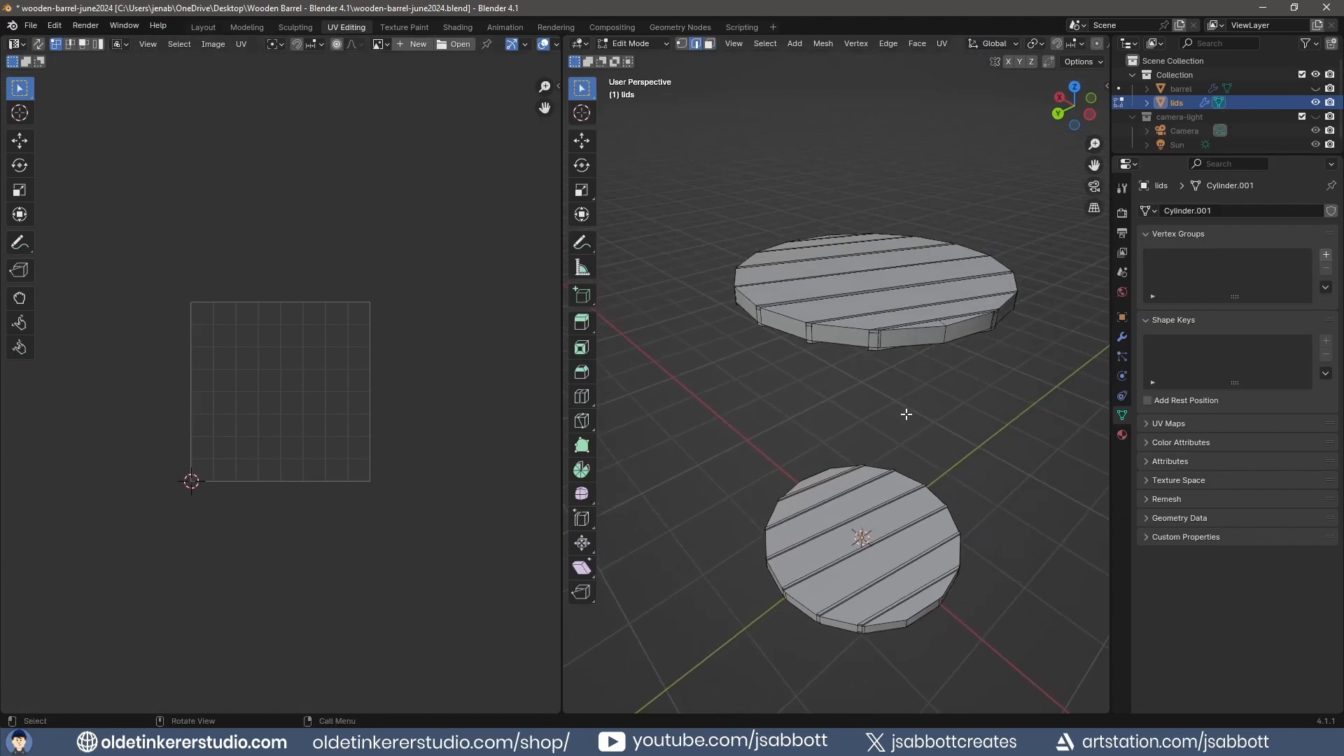
pyautogui.keyDown('ctrl'); pyautogui.moveTo(906, 414); pyautogui.dragTo(865, 365, button='middle'); pyautogui.keyUp('ctrl')
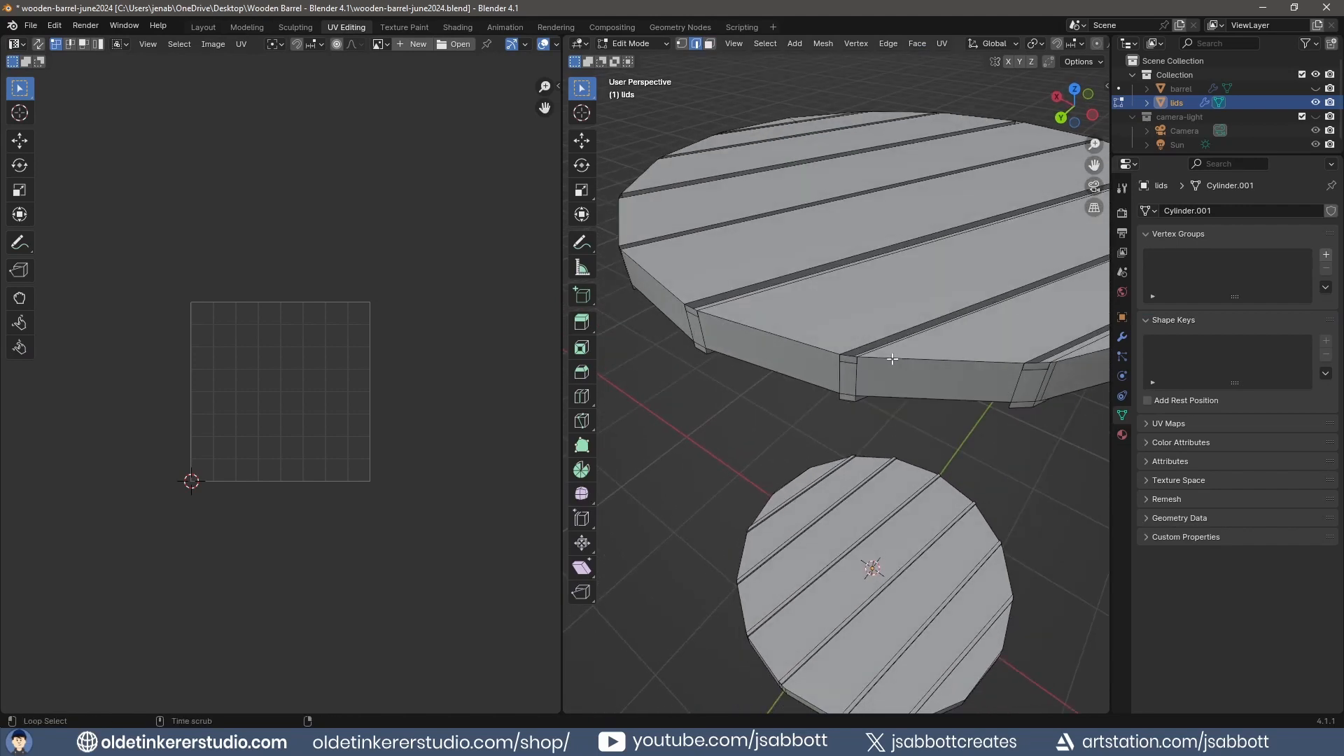
pyautogui.keyDown('alt'); pyautogui.click(880, 360); pyautogui.keyUp('alt')
pyautogui.press('ctrl+KP_1')
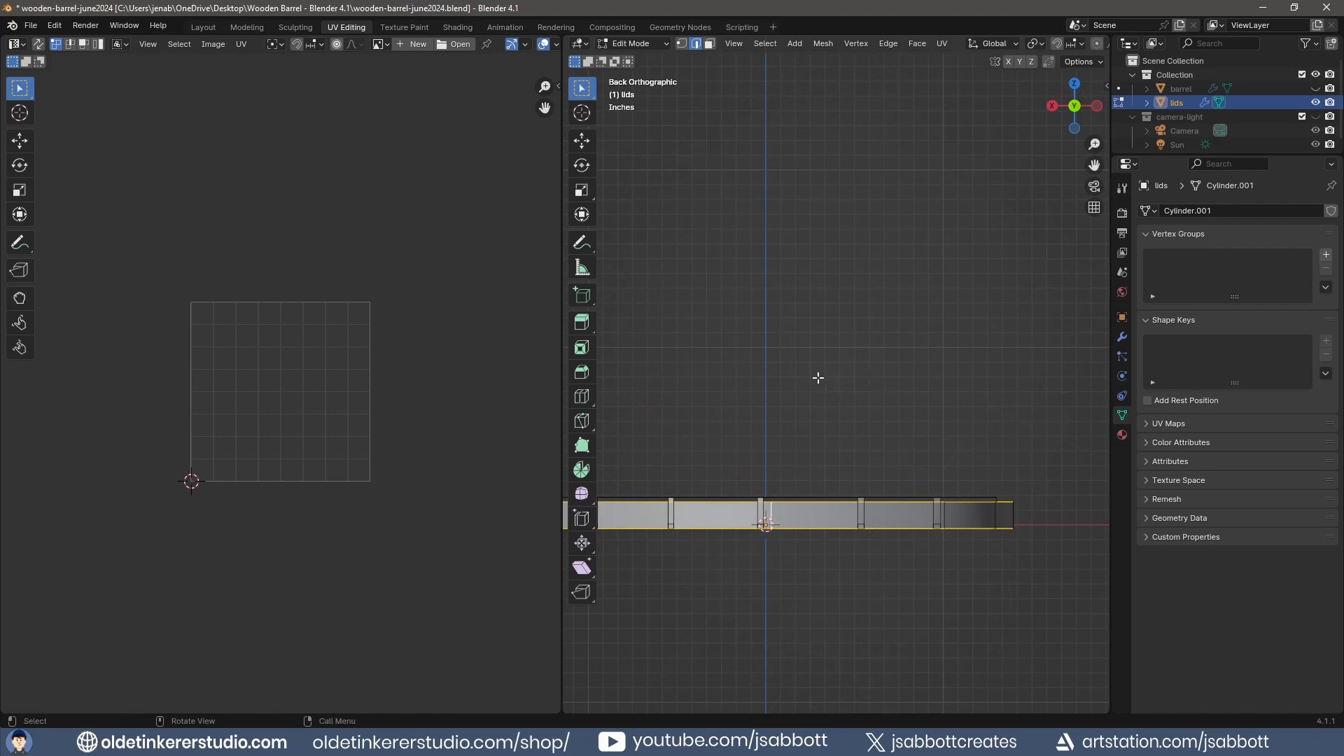
pyautogui.moveTo(817, 363)
pyautogui.mouseDown(button='middle')
pyautogui.moveTo(825, 333)
pyautogui.moveTo(826, 364)
pyautogui.mouseUp(button='middle')
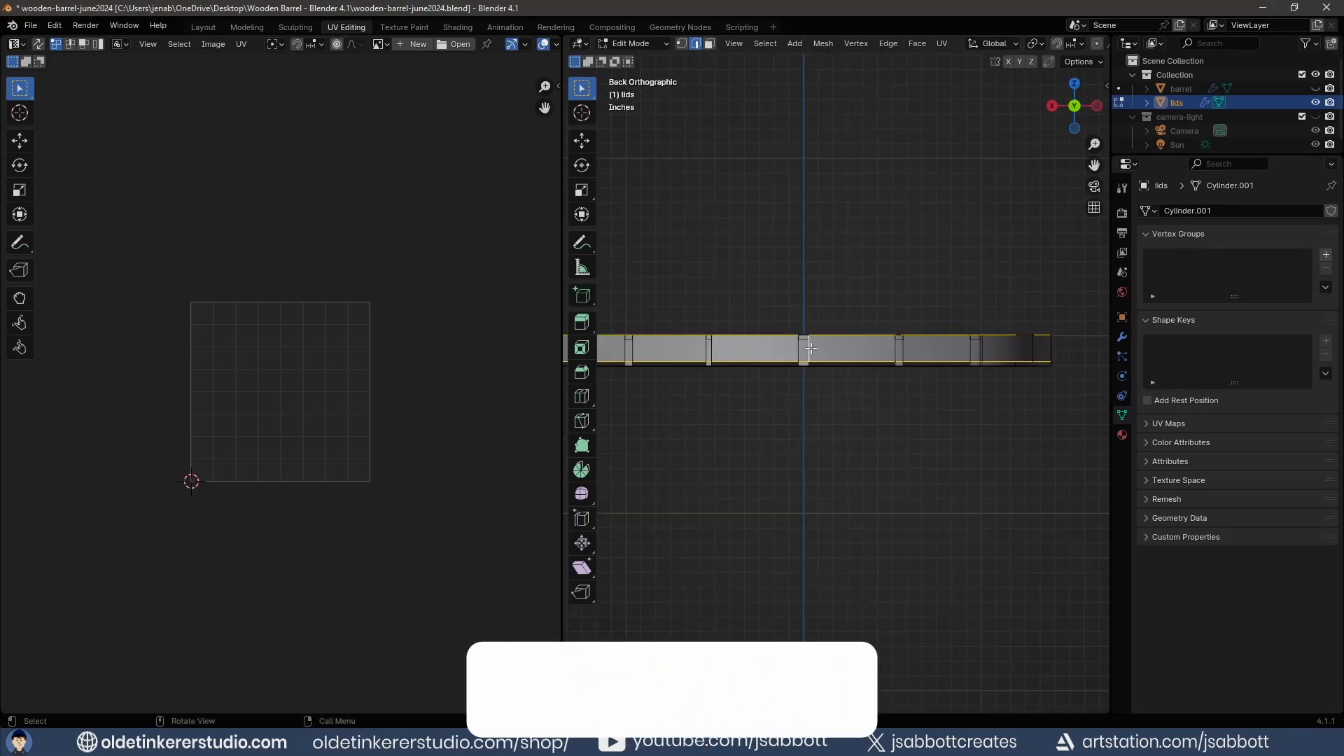
pyautogui.rightClick(811, 347)
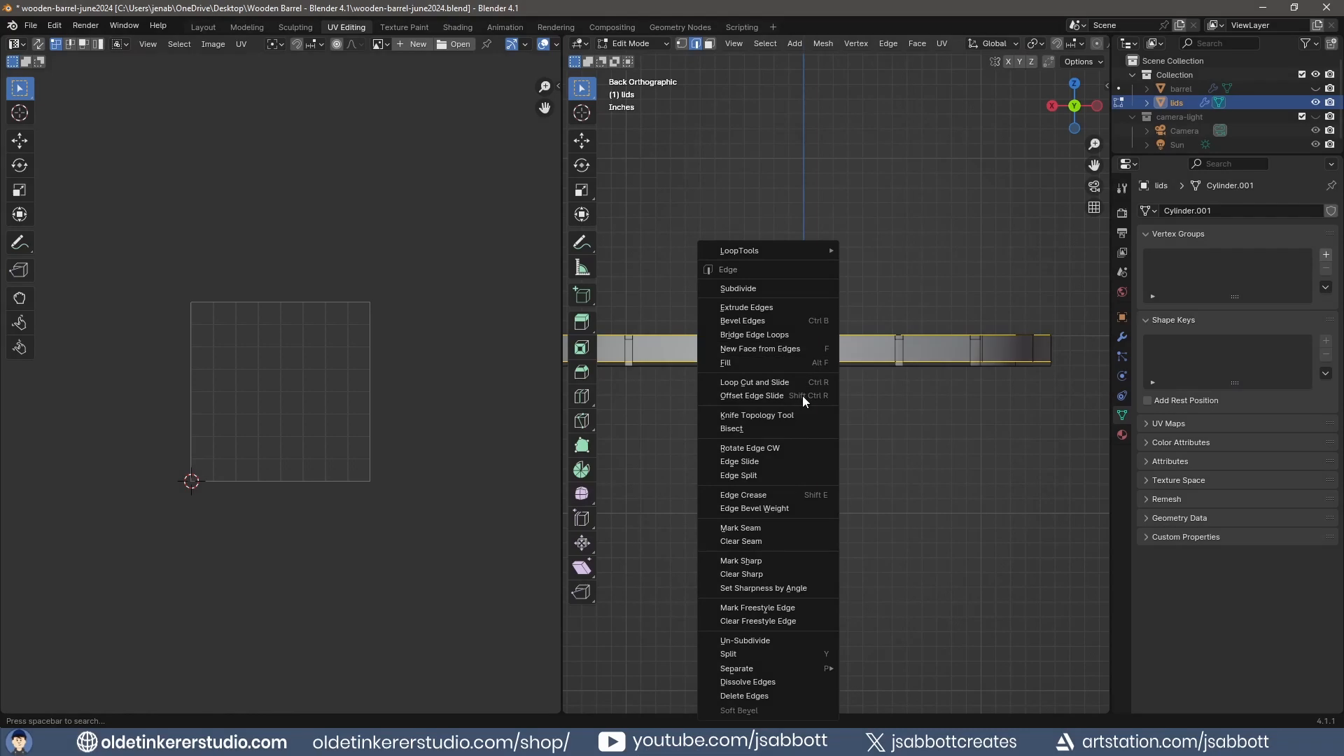
pyautogui.click(784, 527)
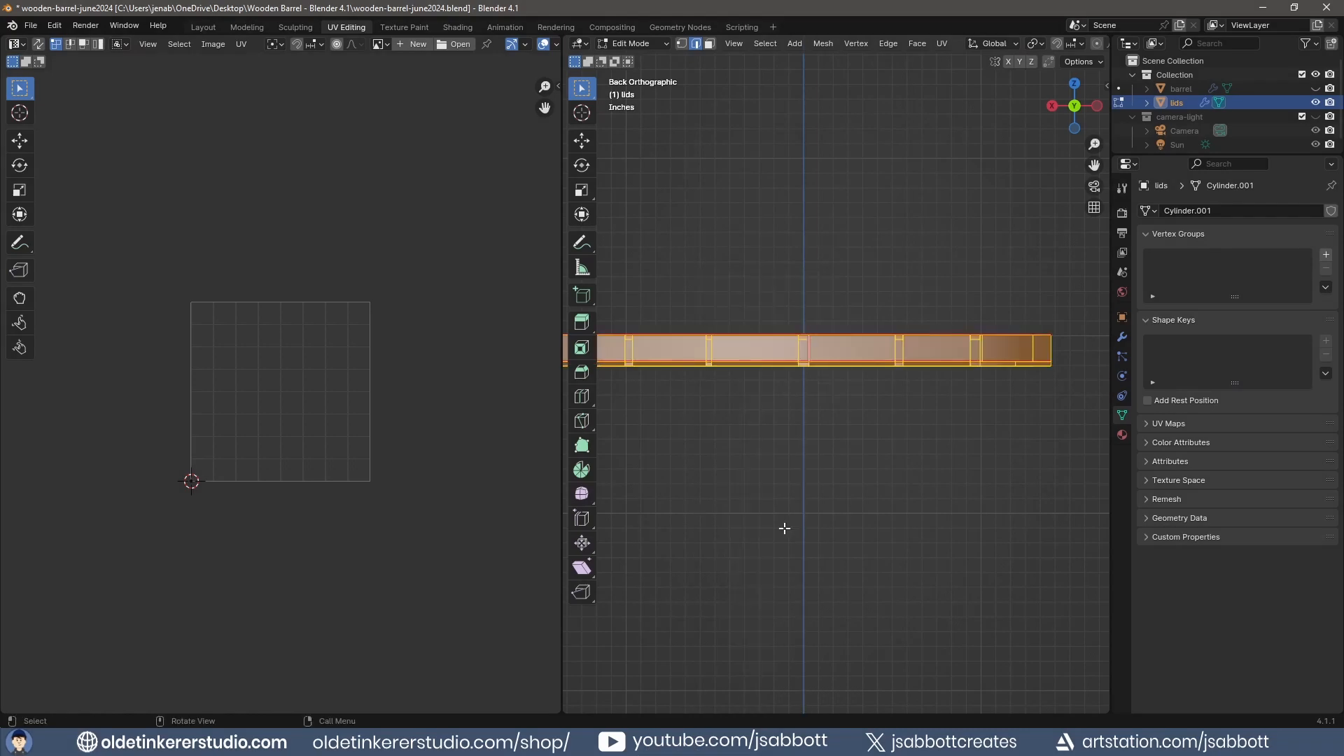
pyautogui.press('u')
pyautogui.click(737, 292)
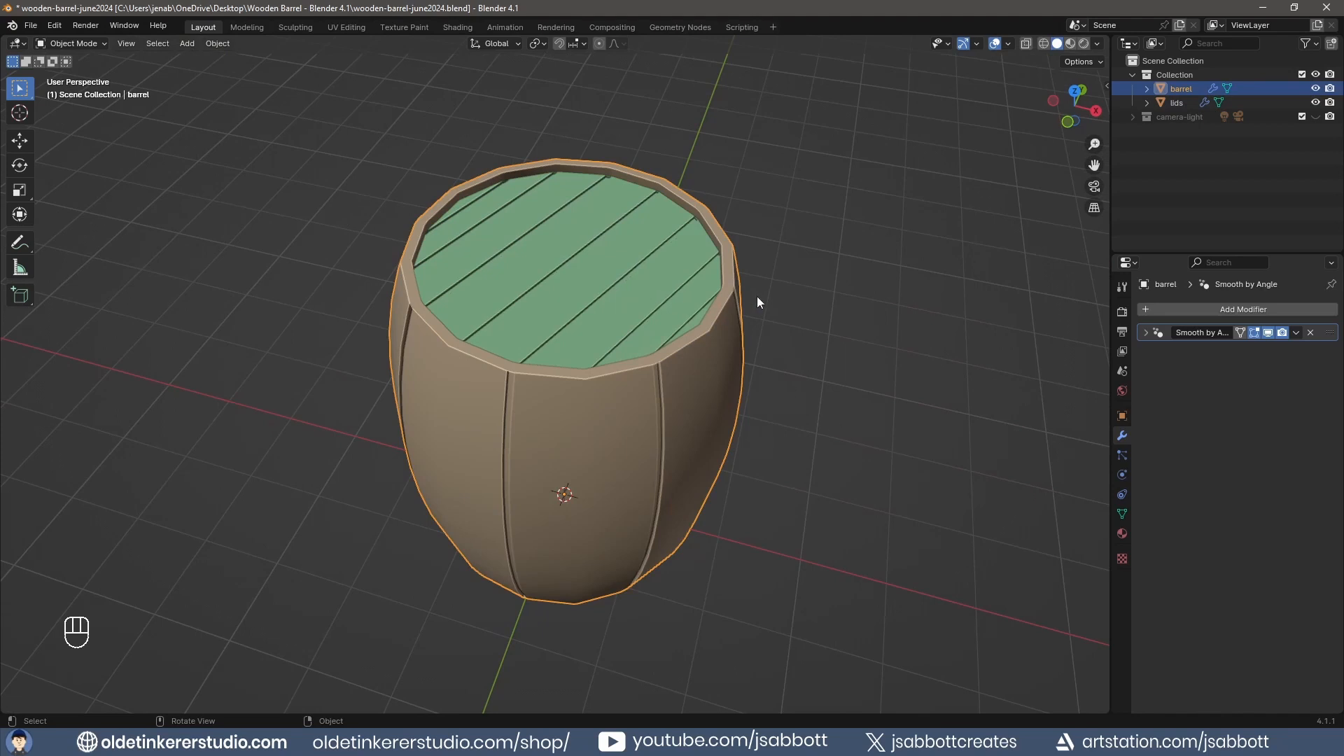
# Duplicate the barrel's upper, middle and lower horizontal face loops in place and separate the copies into their own object
pyautogui.press('Tab')
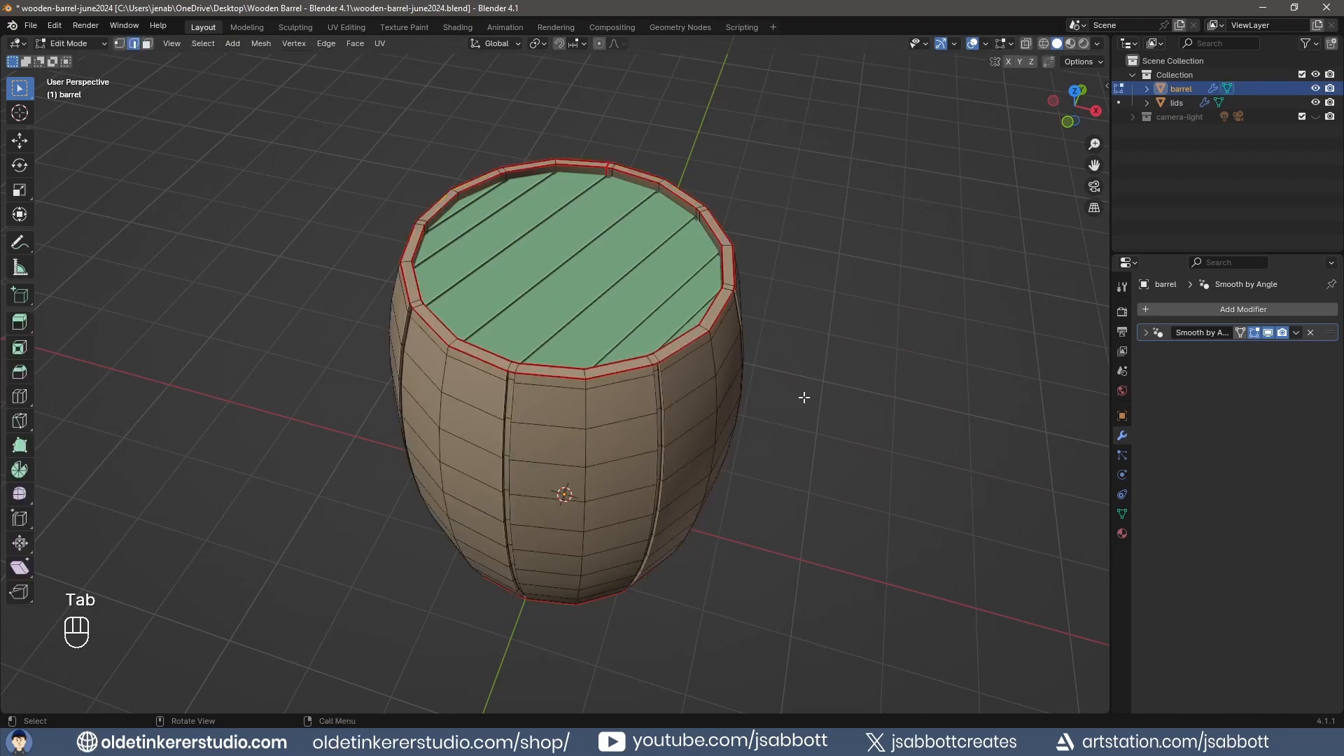
pyautogui.press('KP_1')
pyautogui.press('3')
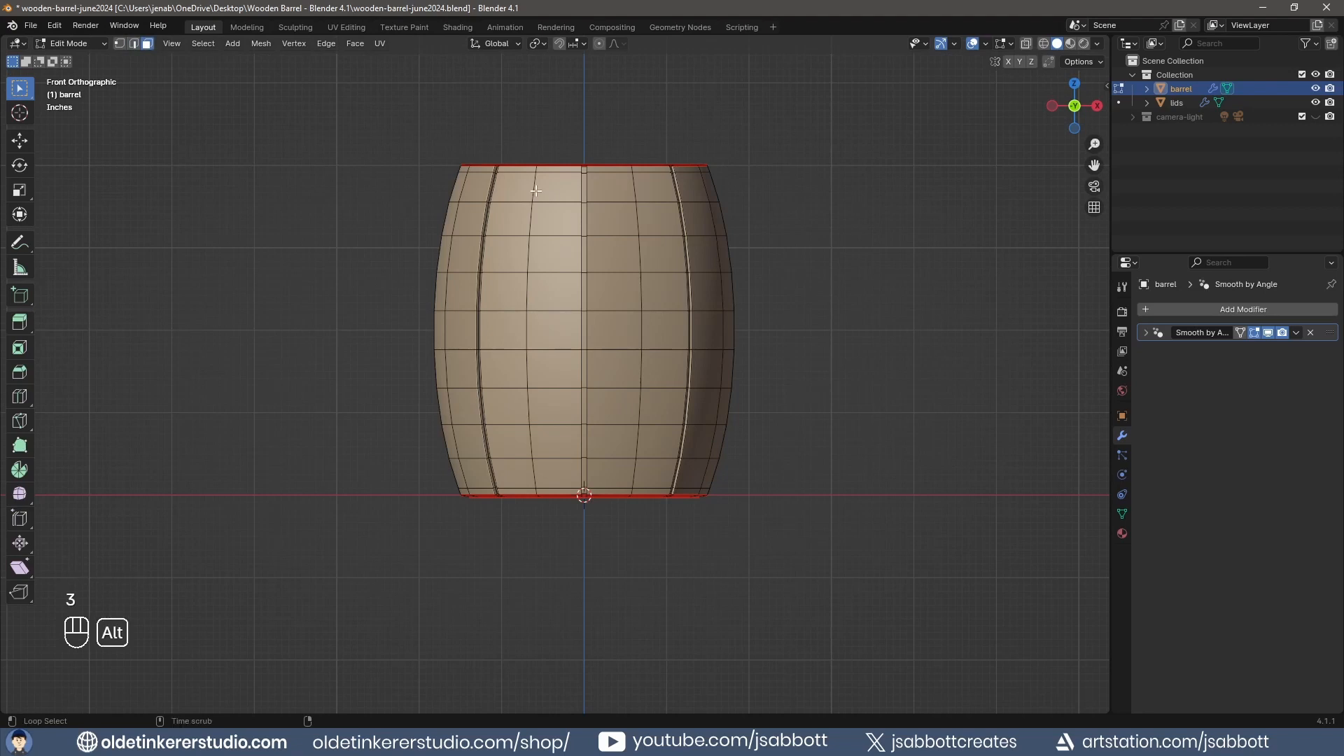
pyautogui.keyDown('alt'); pyautogui.keyDown('shift'); pyautogui.click(515, 188); pyautogui.keyUp('shift'); pyautogui.keyUp('alt')
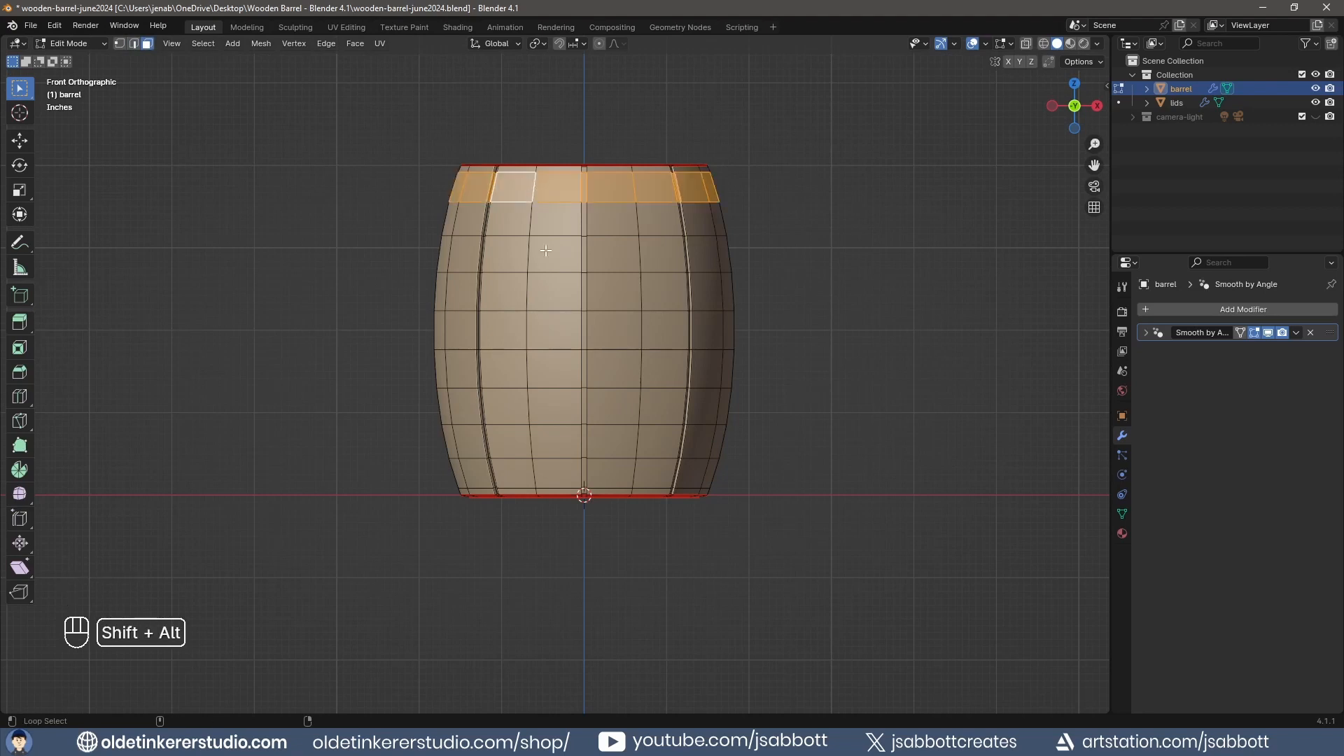
pyautogui.keyDown('alt'); pyautogui.keyDown('shift'); pyautogui.click(527, 327); pyautogui.keyUp('shift'); pyautogui.keyUp('alt')
pyautogui.keyDown('alt'); pyautogui.keyDown('shift'); pyautogui.click(536, 474); pyautogui.keyUp('shift'); pyautogui.keyUp('alt')
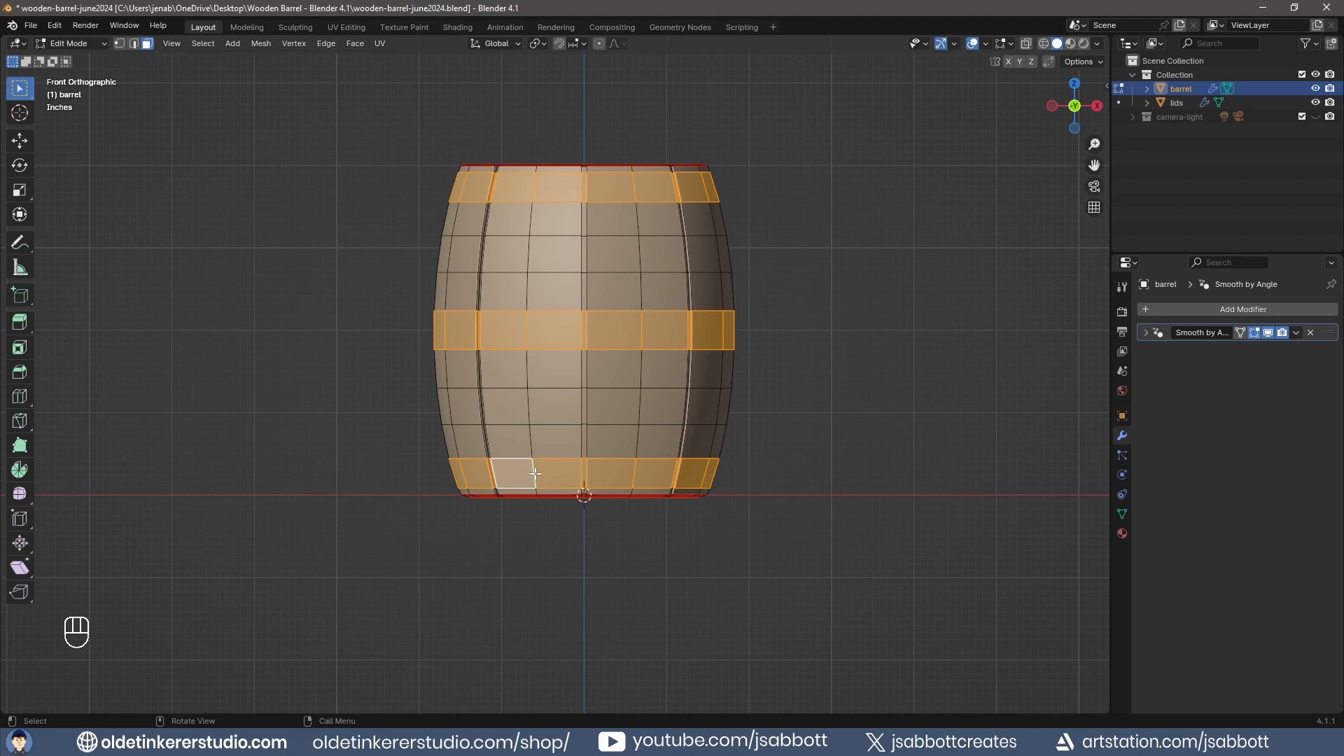
pyautogui.hotkey('shift', 'd')
pyautogui.rightClick(536, 473)
pyautogui.press('p')
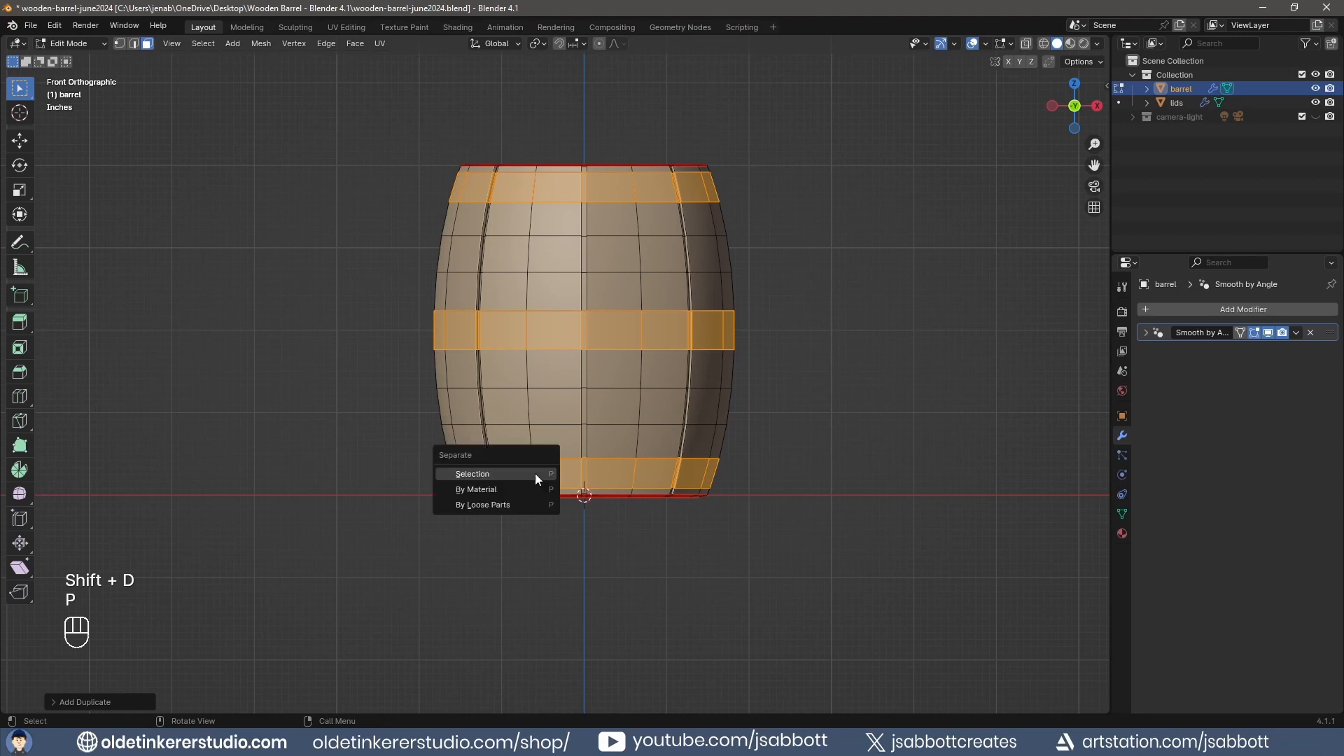
pyautogui.click(534, 473)
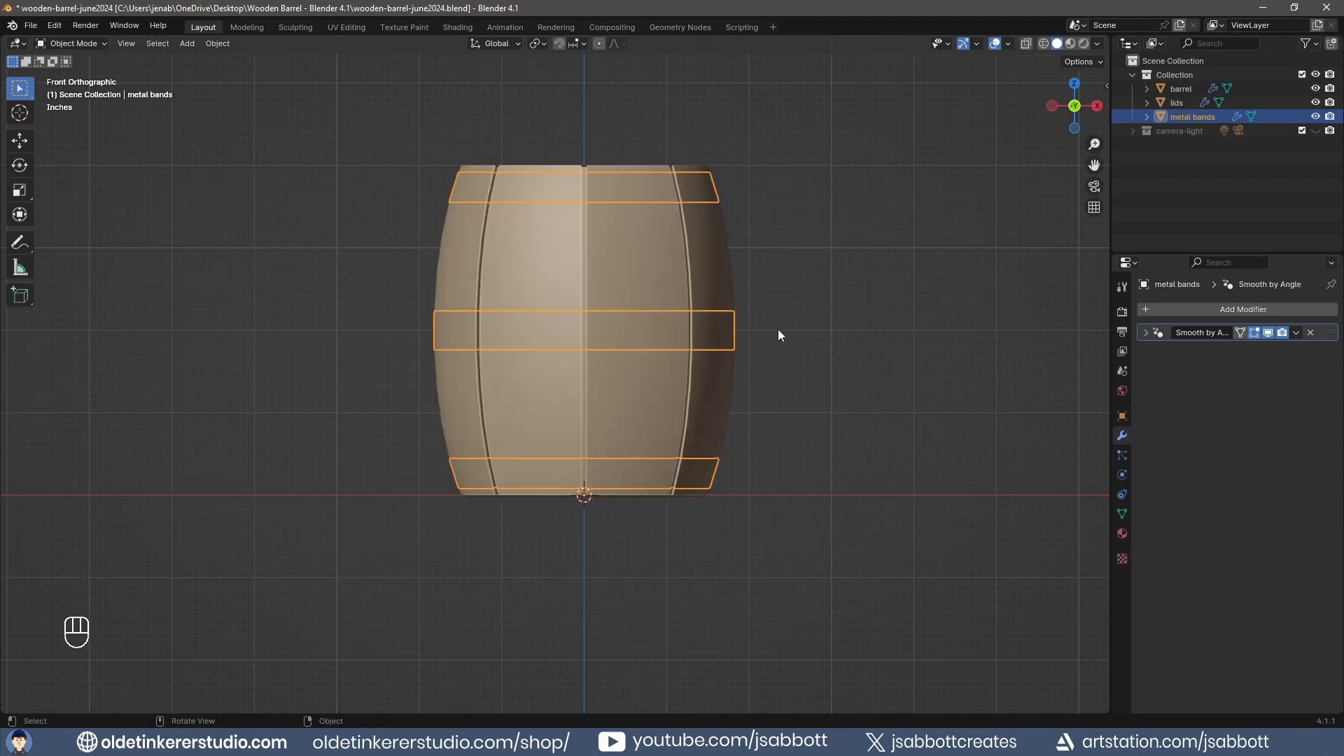
# Select all geometry of the metal bands object and clear the seams from its edges
pyautogui.press('Tab')
pyautogui.press('a')
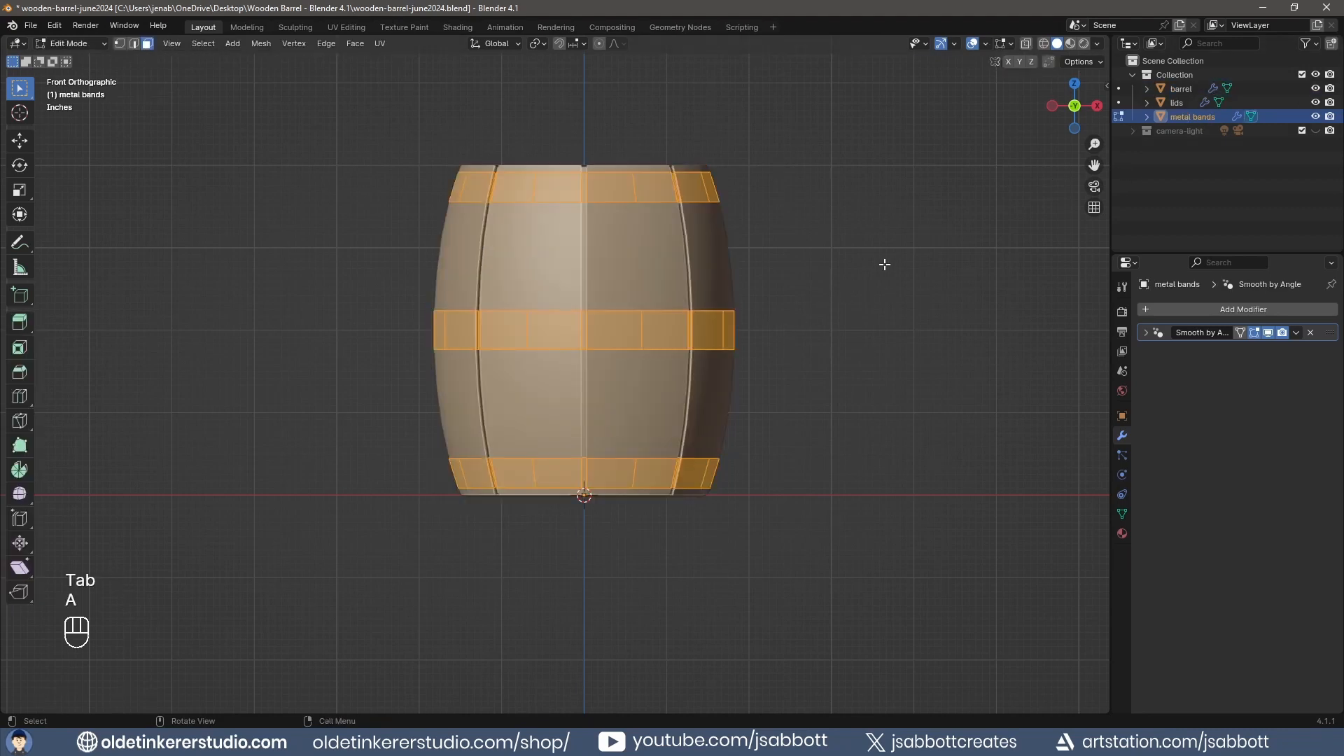
pyautogui.rightClick(667, 331)
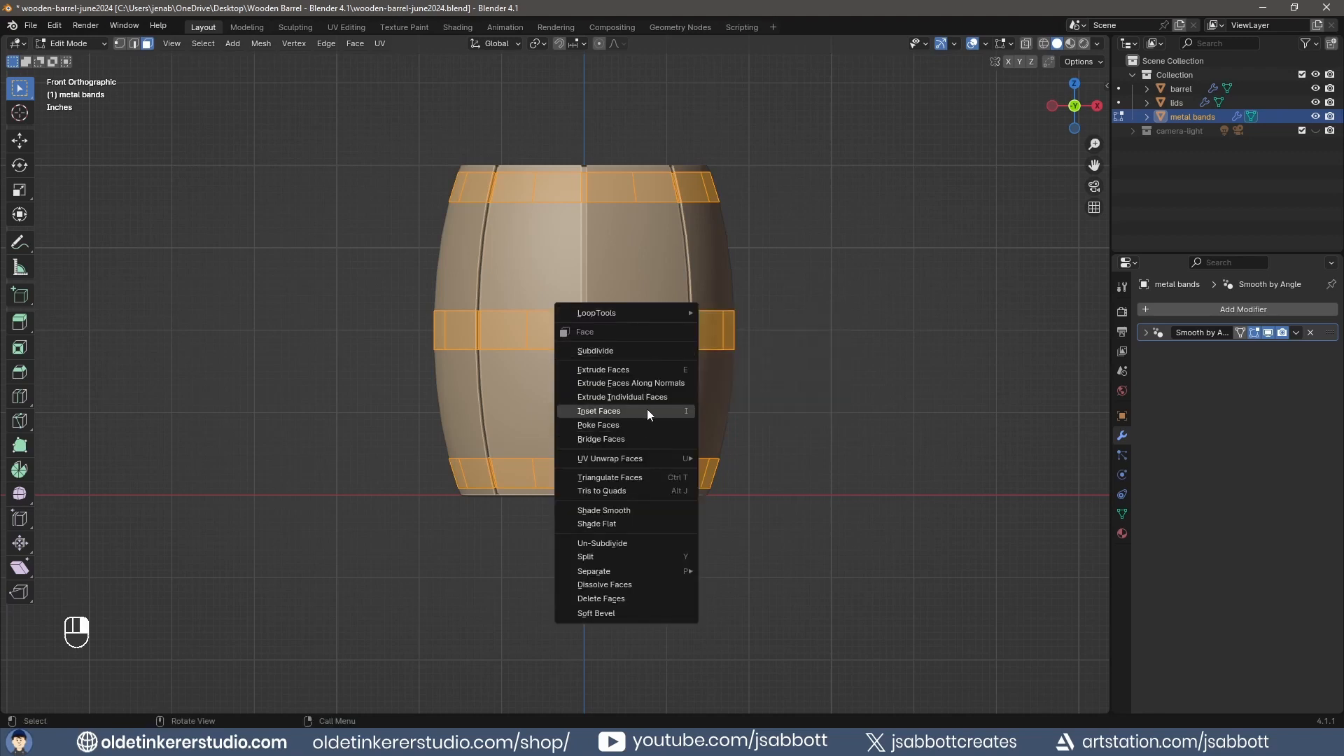
pyautogui.press('2')
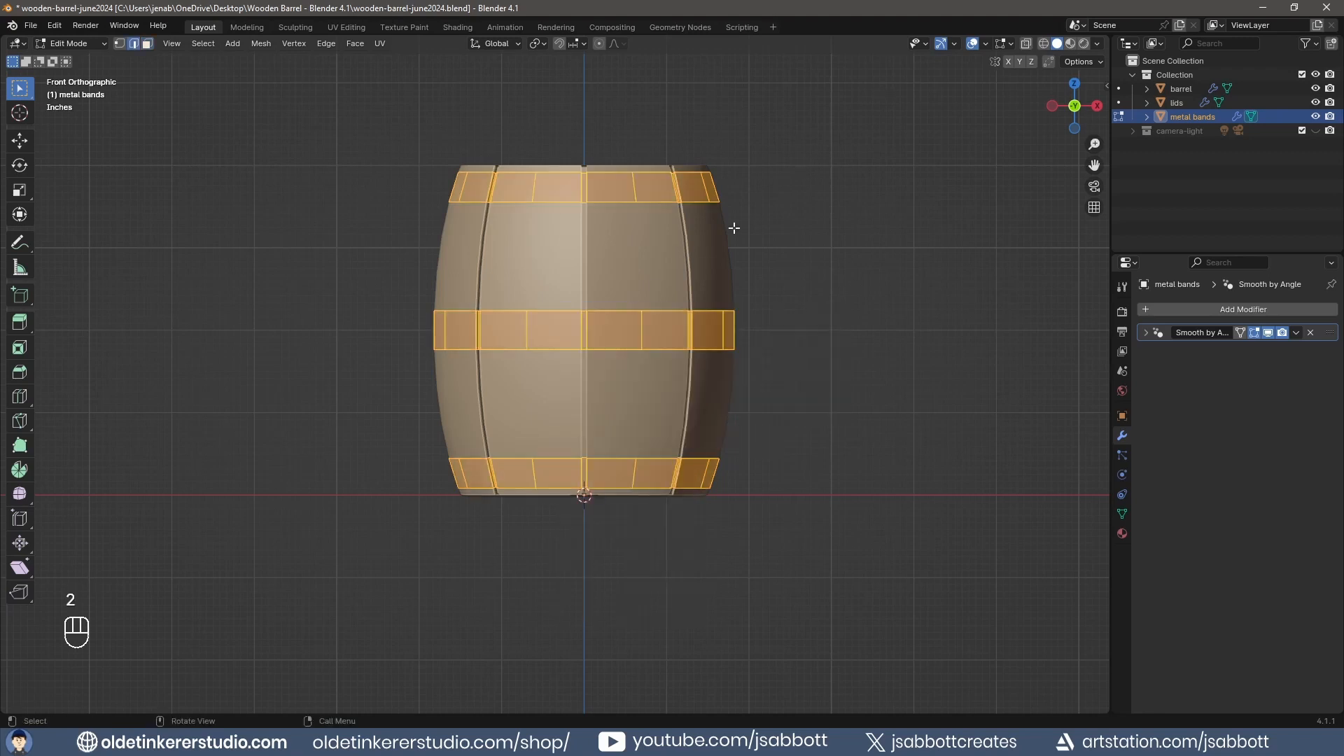
pyautogui.rightClick(608, 339)
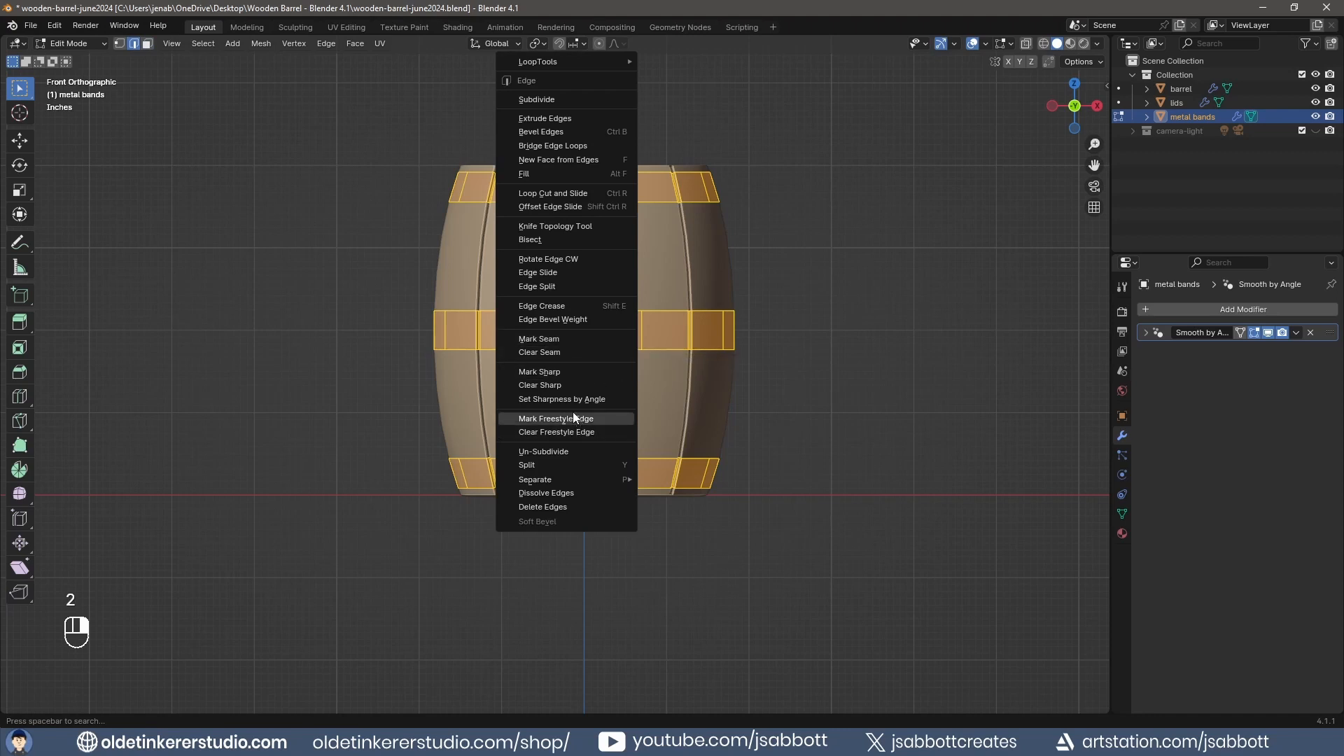
pyautogui.click(549, 352)
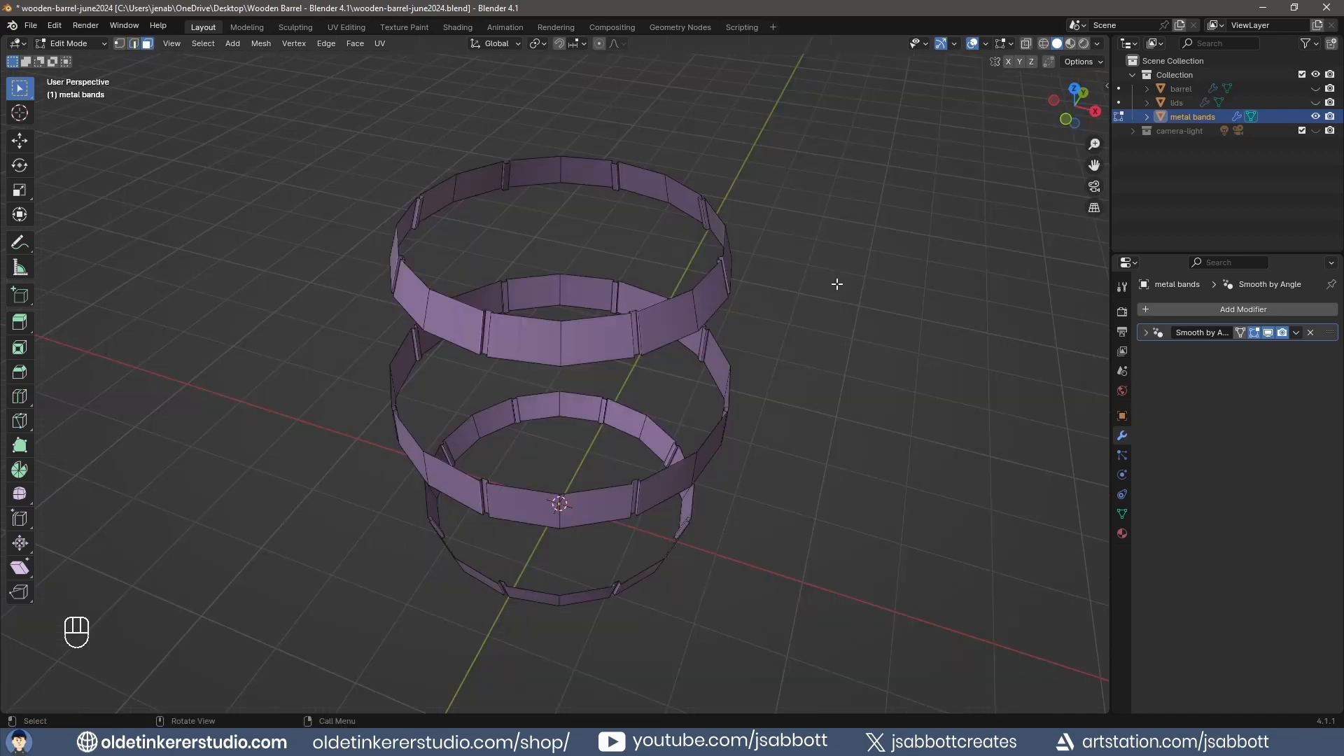
# Select the narrow groove faces all around the top metal band, grow the selection to their side faces, and delete these faces
pyautogui.scroll(2, 837, 284)
pyautogui.keyDown('shift'); pyautogui.moveTo(759, 237); pyautogui.dragTo(693, 240, button='middle'); pyautogui.keyUp('shift')
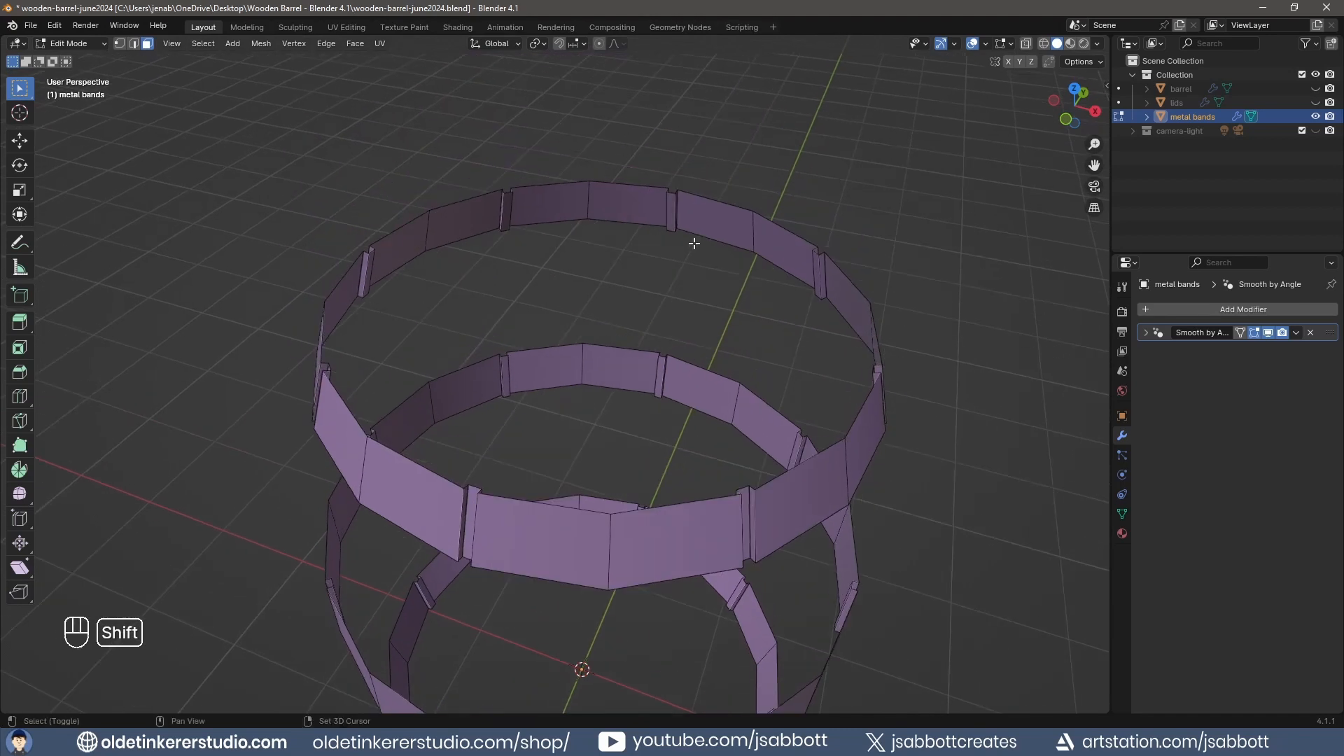
pyautogui.keyDown('shift'); pyautogui.click(508, 210); pyautogui.keyUp('shift')
pyautogui.keyDown('shift'); pyautogui.click(369, 269); pyautogui.keyUp('shift')
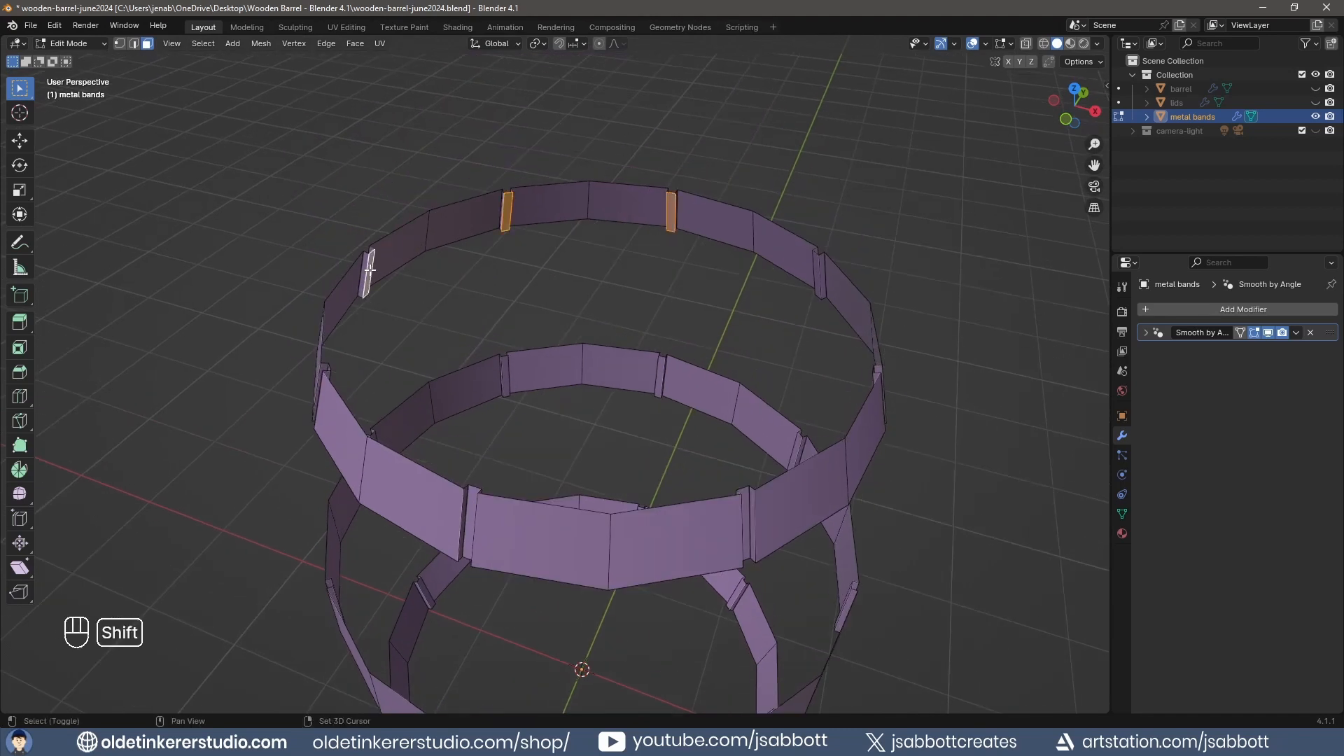
pyautogui.keyDown('shift'); pyautogui.click(817, 278); pyautogui.keyUp('shift')
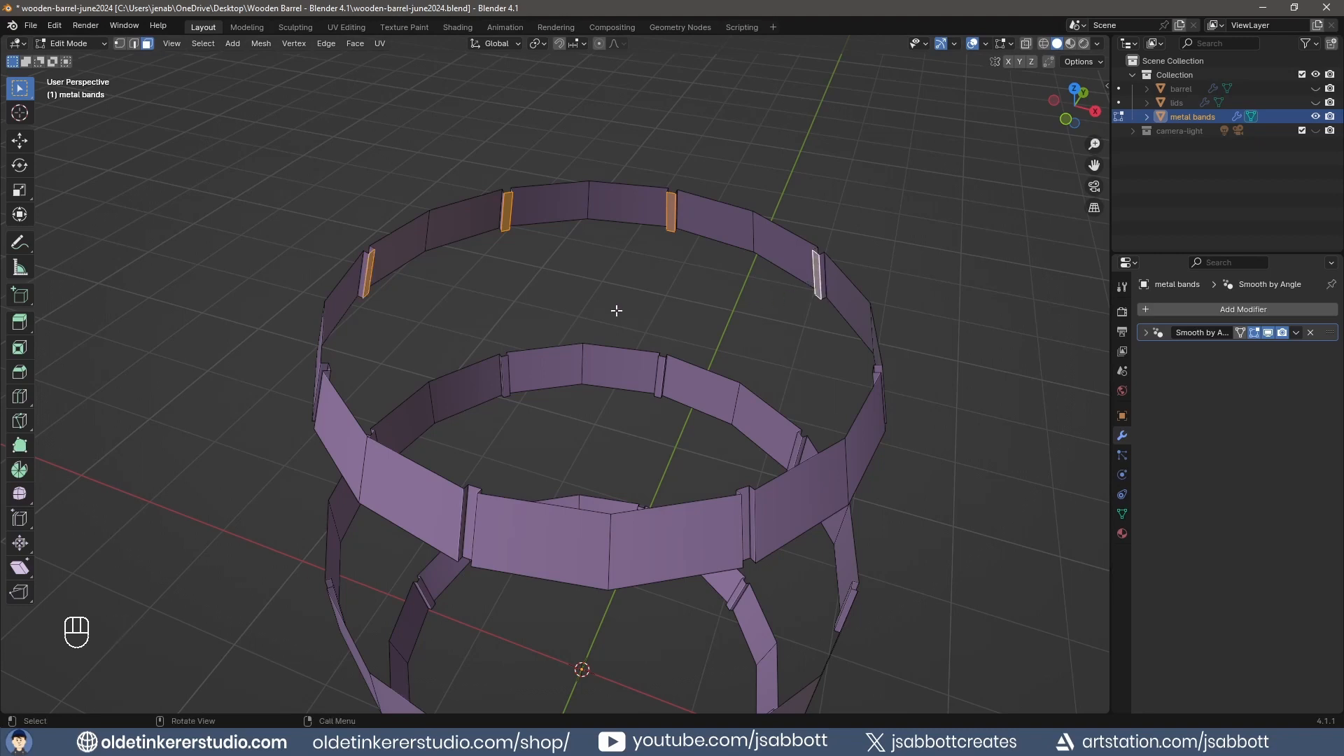
pyautogui.moveTo(615, 306); pyautogui.dragTo(770, 312, button='middle')
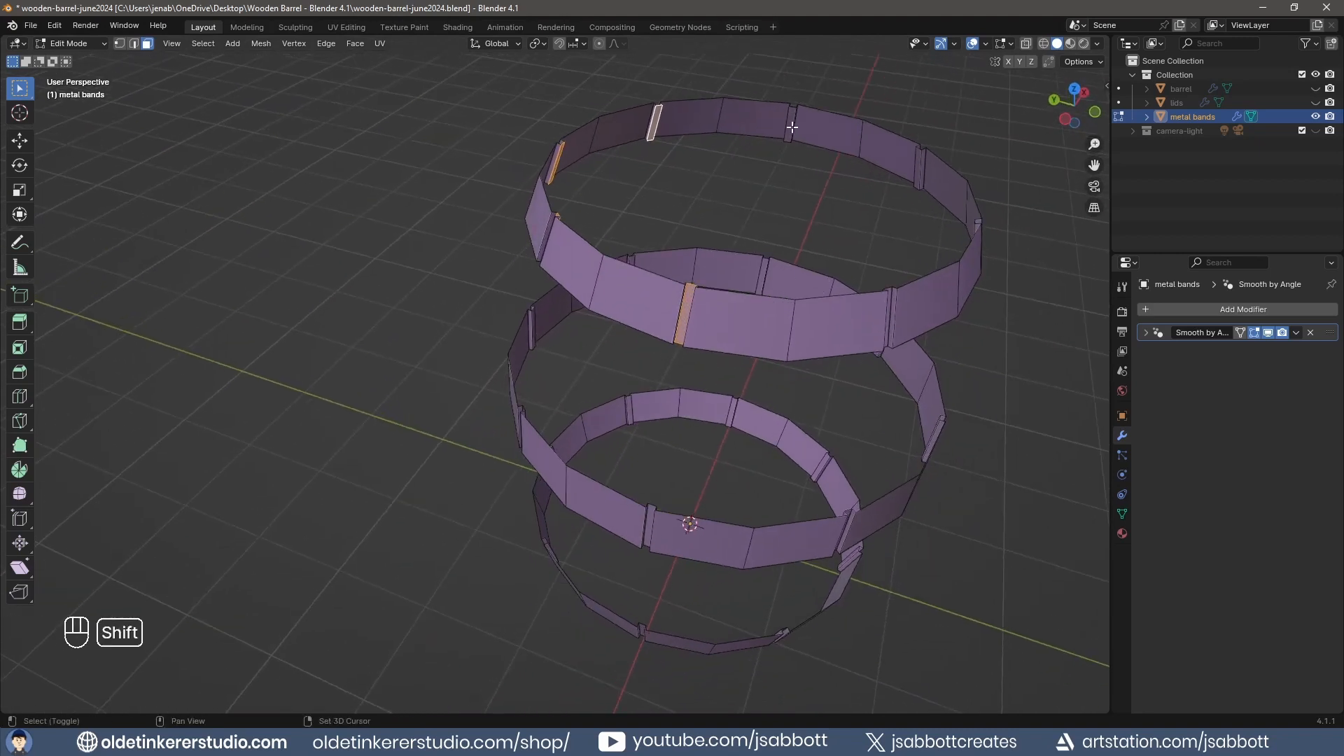
pyautogui.keyDown('shift'); pyautogui.click(791, 126); pyautogui.keyUp('shift')
pyautogui.keyDown('shift'); pyautogui.click(917, 166); pyautogui.keyUp('shift')
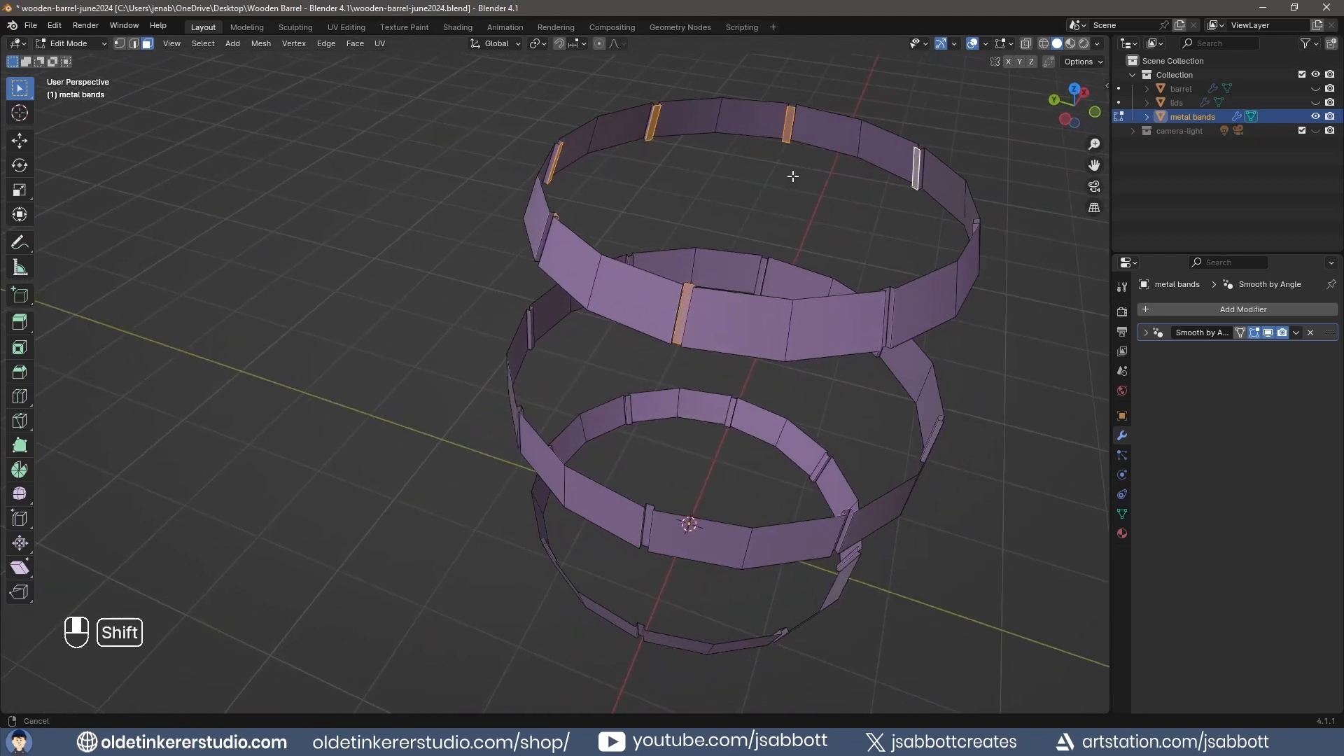
pyautogui.keyDown('shift'); pyautogui.moveTo(792, 174); pyautogui.dragTo(613, 278, button='middle'); pyautogui.keyUp('shift')
pyautogui.moveTo(613, 279); pyautogui.dragTo(740, 324, button='middle')
pyautogui.keyDown('shift'); pyautogui.click(642, 204); pyautogui.keyUp('shift')
pyautogui.keyDown('shift'); pyautogui.click(756, 240); pyautogui.keyUp('shift')
pyautogui.press('ctrl+KP_Add')
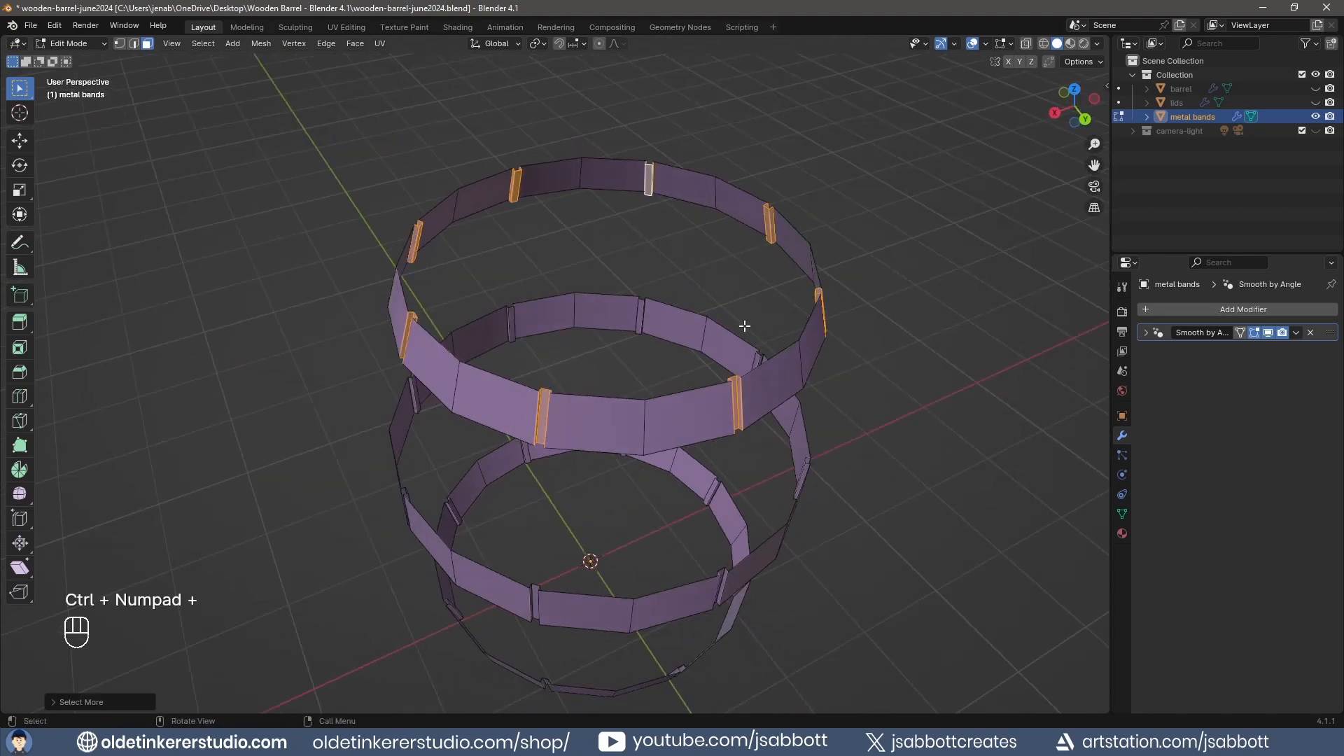
pyautogui.press('x')
pyautogui.click(728, 356)
# Select the narrow groove faces all around the middle metal band, grow the selection to their side faces, and delete these faces
pyautogui.keyDown('shift'); pyautogui.click(639, 313); pyautogui.keyUp('shift')
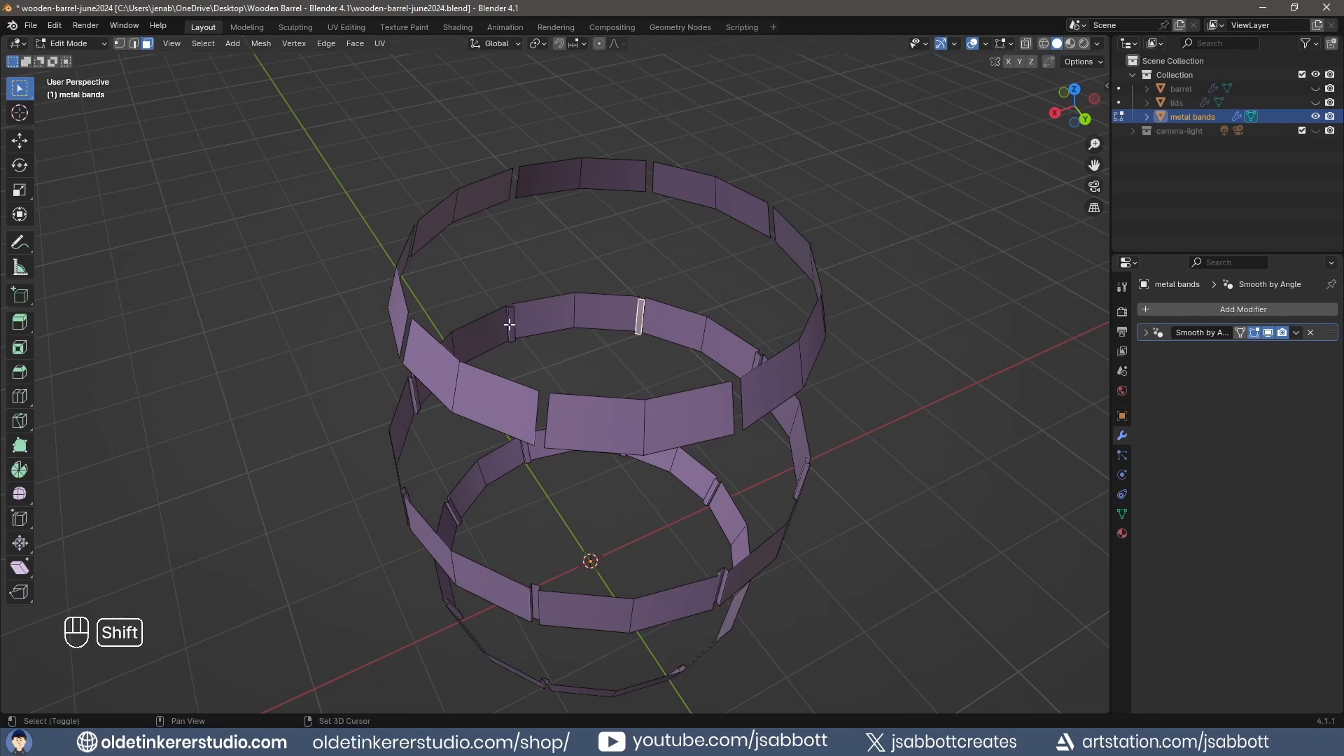
pyautogui.keyDown('shift'); pyautogui.click(511, 324); pyautogui.keyUp('shift')
pyautogui.moveTo(511, 323); pyautogui.dragTo(565, 285, button='middle')
pyautogui.keyDown('shift'); pyautogui.click(560, 280); pyautogui.keyUp('shift')
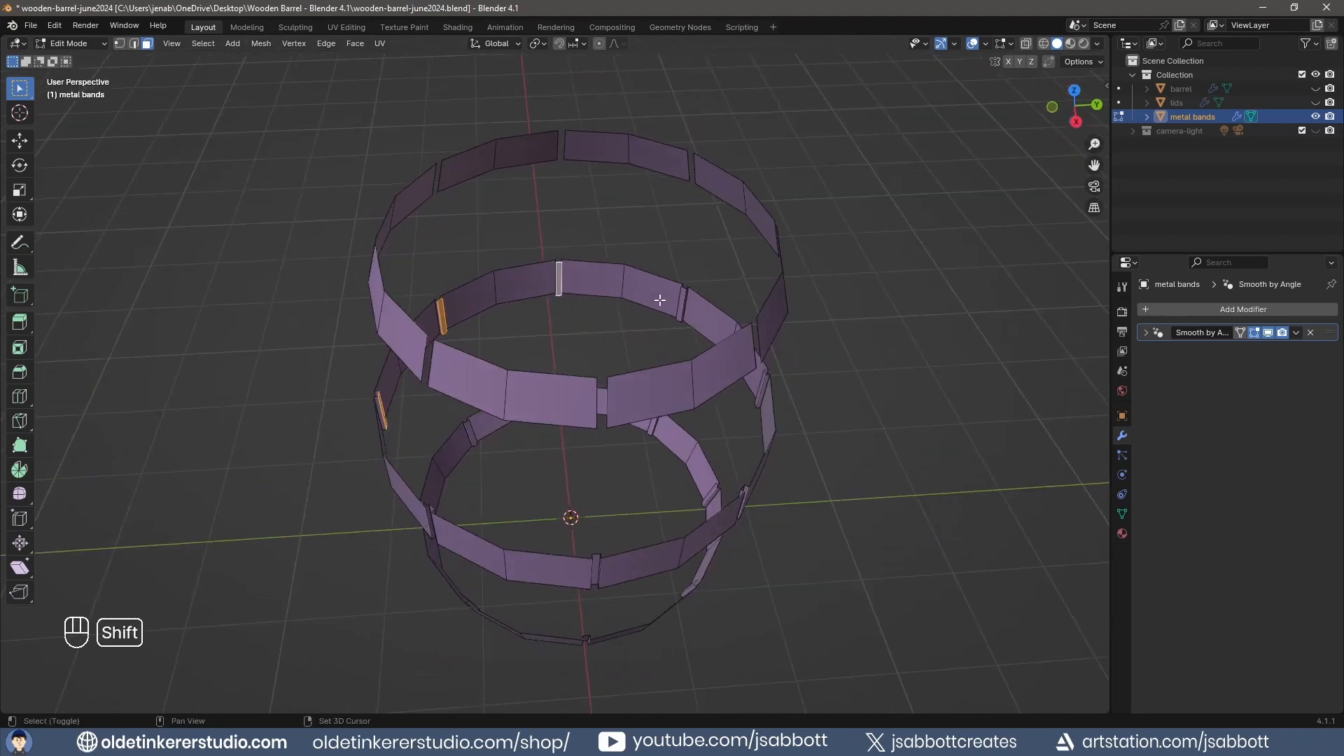
pyautogui.keyDown('shift'); pyautogui.click(677, 305); pyautogui.keyUp('shift')
pyautogui.moveTo(677, 305); pyautogui.dragTo(666, 315, button='middle')
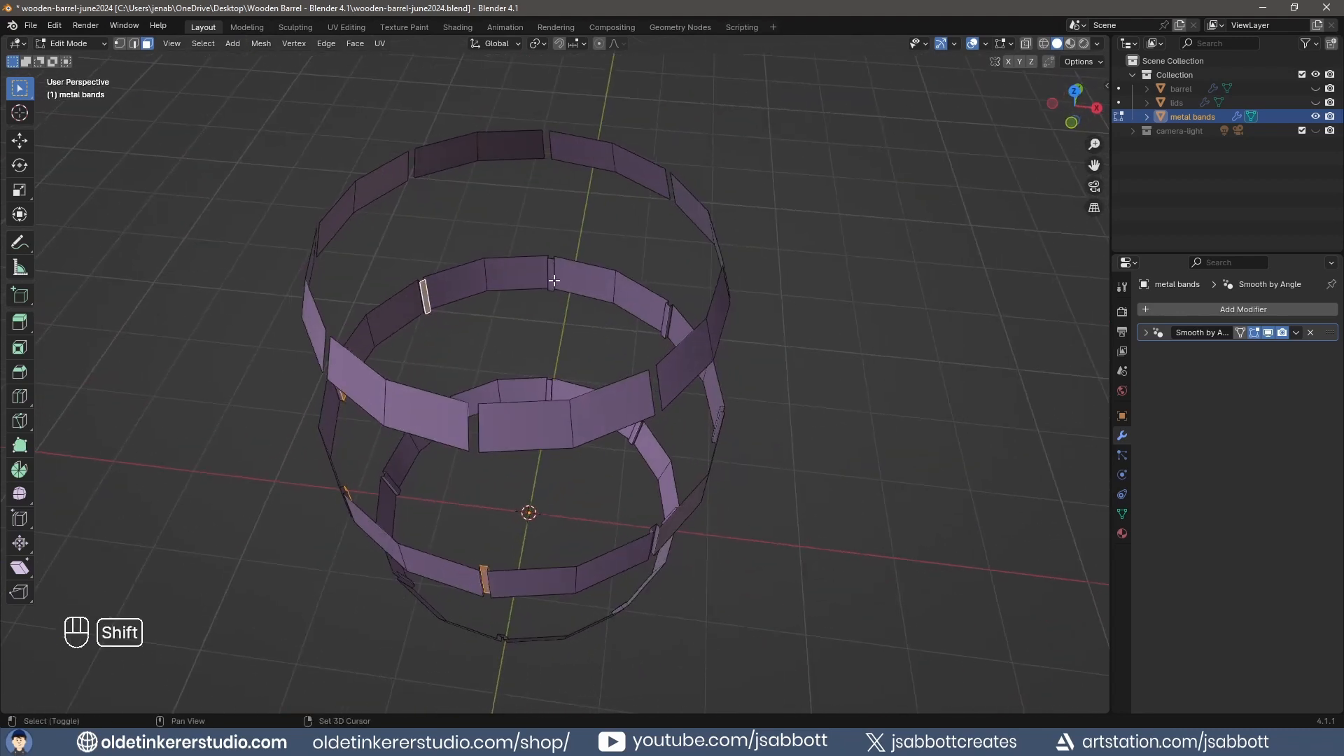
pyautogui.keyDown('shift'); pyautogui.click(666, 315); pyautogui.keyUp('shift')
pyautogui.moveTo(560, 321)
pyautogui.mouseDown(button='middle')
pyautogui.moveTo(678, 329)
pyautogui.moveTo(555, 315)
pyautogui.mouseUp(button='middle')
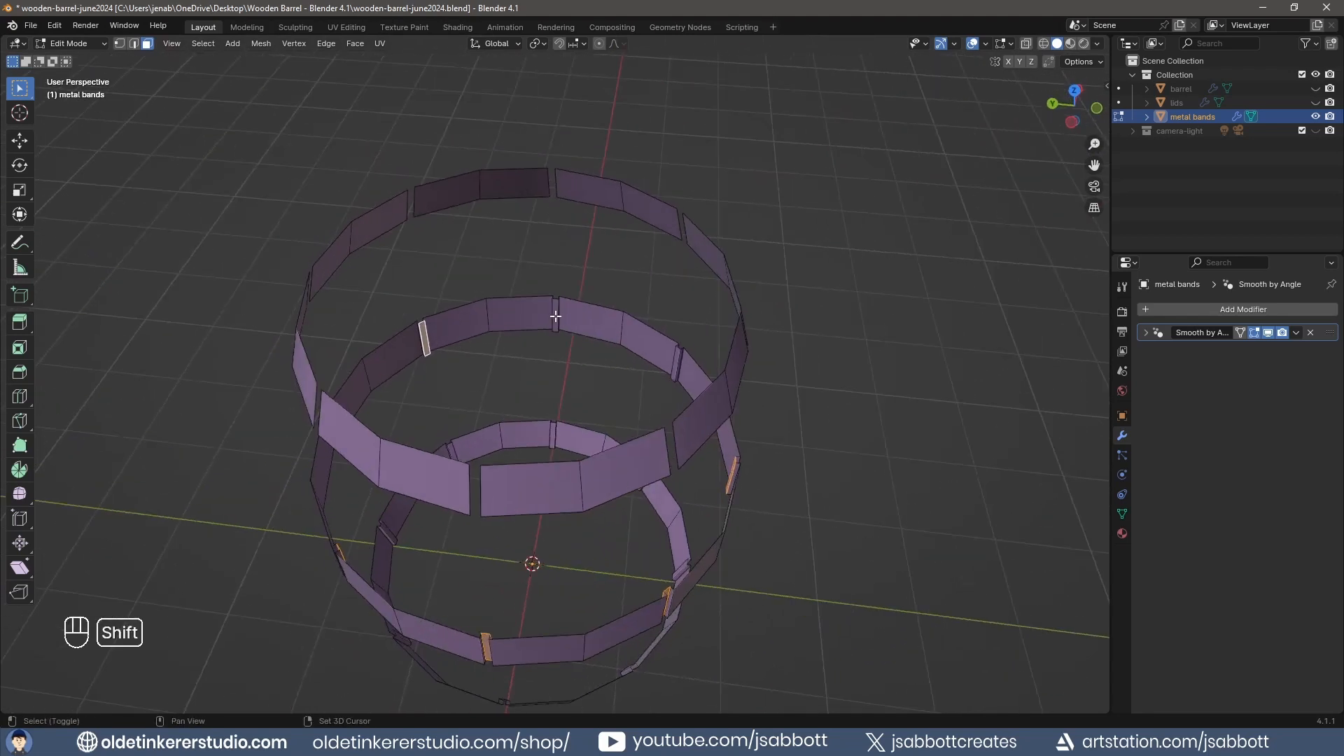
pyautogui.keyDown('shift'); pyautogui.click(555, 315); pyautogui.keyUp('shift')
pyautogui.keyDown('shift'); pyautogui.click(675, 361); pyautogui.keyUp('shift')
pyautogui.moveTo(676, 360); pyautogui.dragTo(672, 387, button='middle')
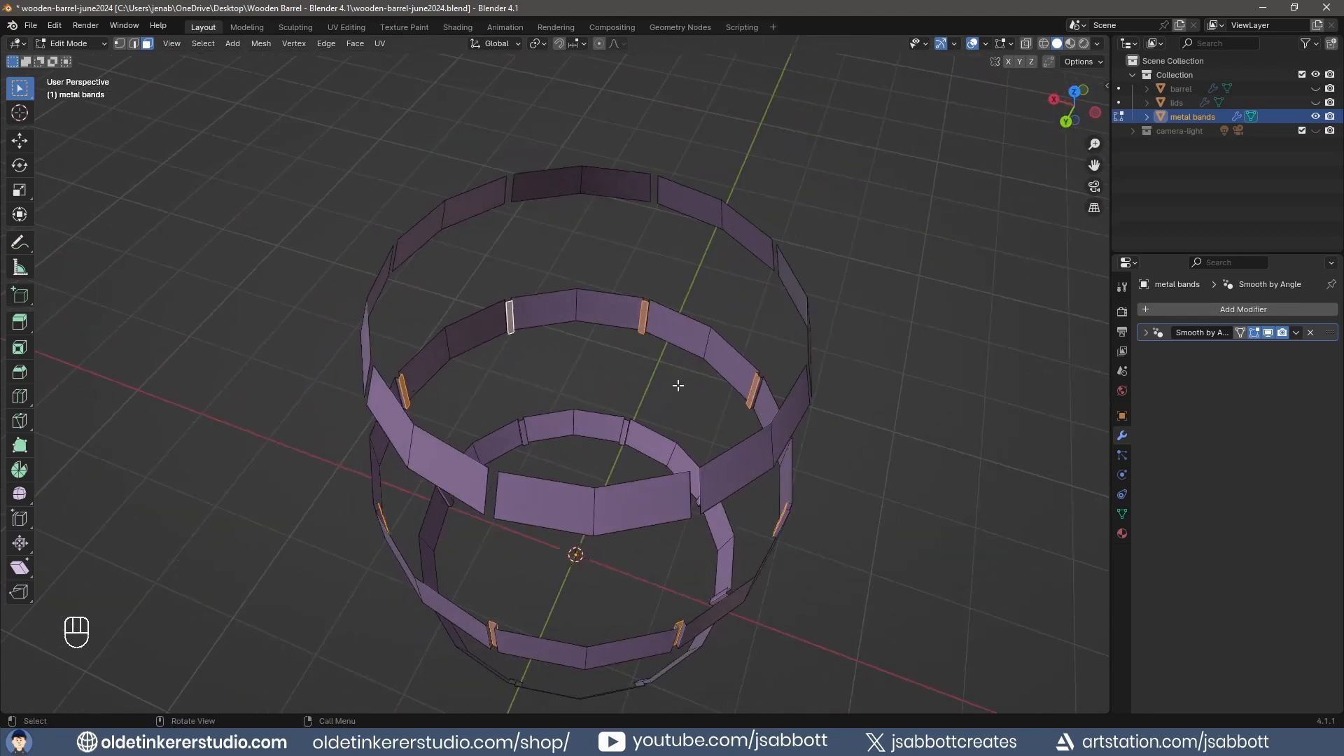
pyautogui.press('ctrl+KP_Add')
pyautogui.press('x')
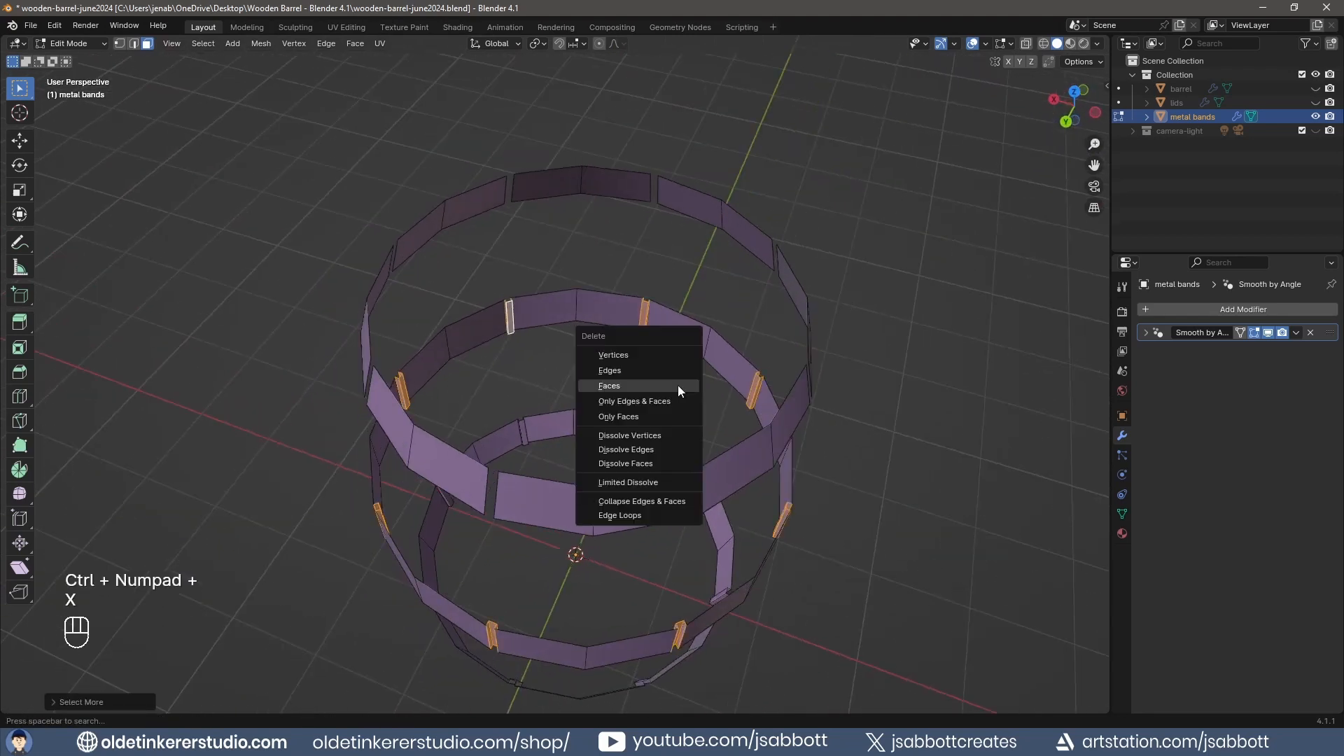
pyautogui.click(677, 385)
pyautogui.moveTo(651, 428); pyautogui.dragTo(639, 436, button='middle')
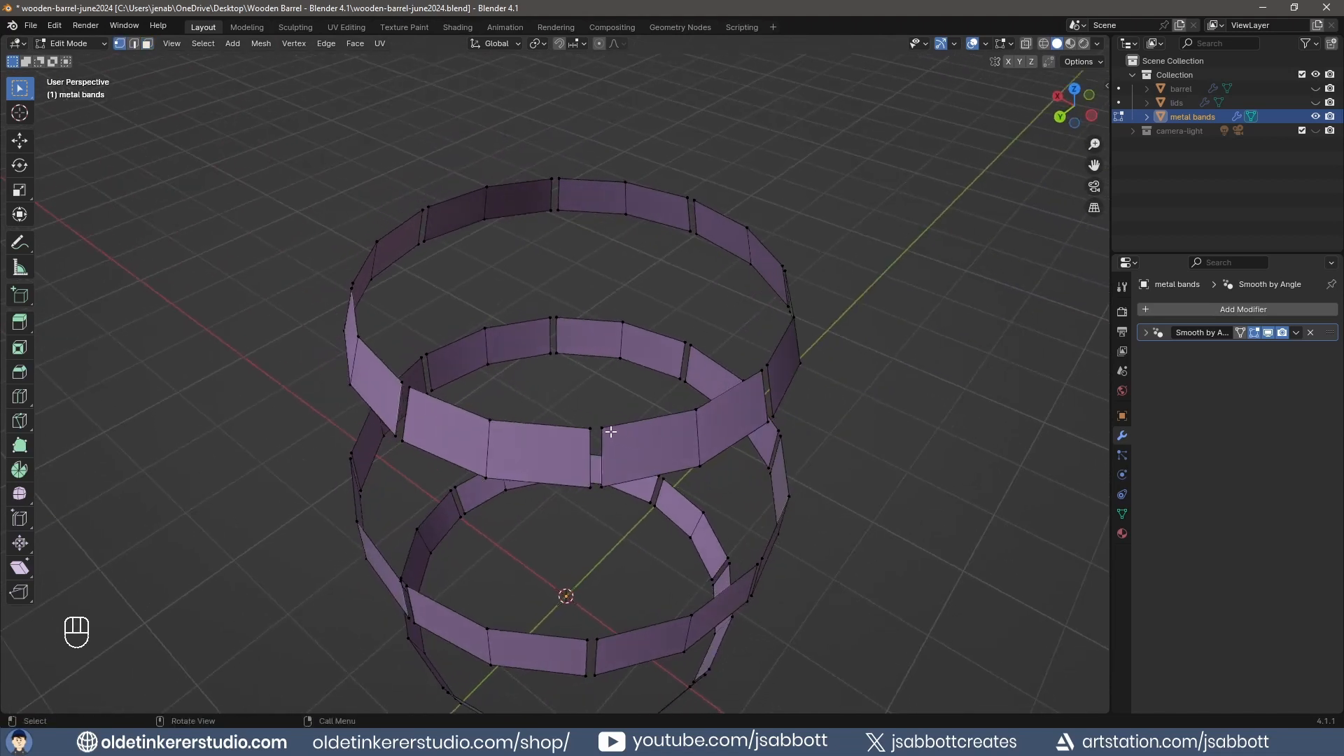
# Merge the facing vertex pairs across the remaining gaps in the metal bands so that each band forms a closed ring
pyautogui.keyDown('alt'); pyautogui.click(617, 432); pyautogui.keyUp('alt')
pyautogui.press('m')
pyautogui.click(616, 431)
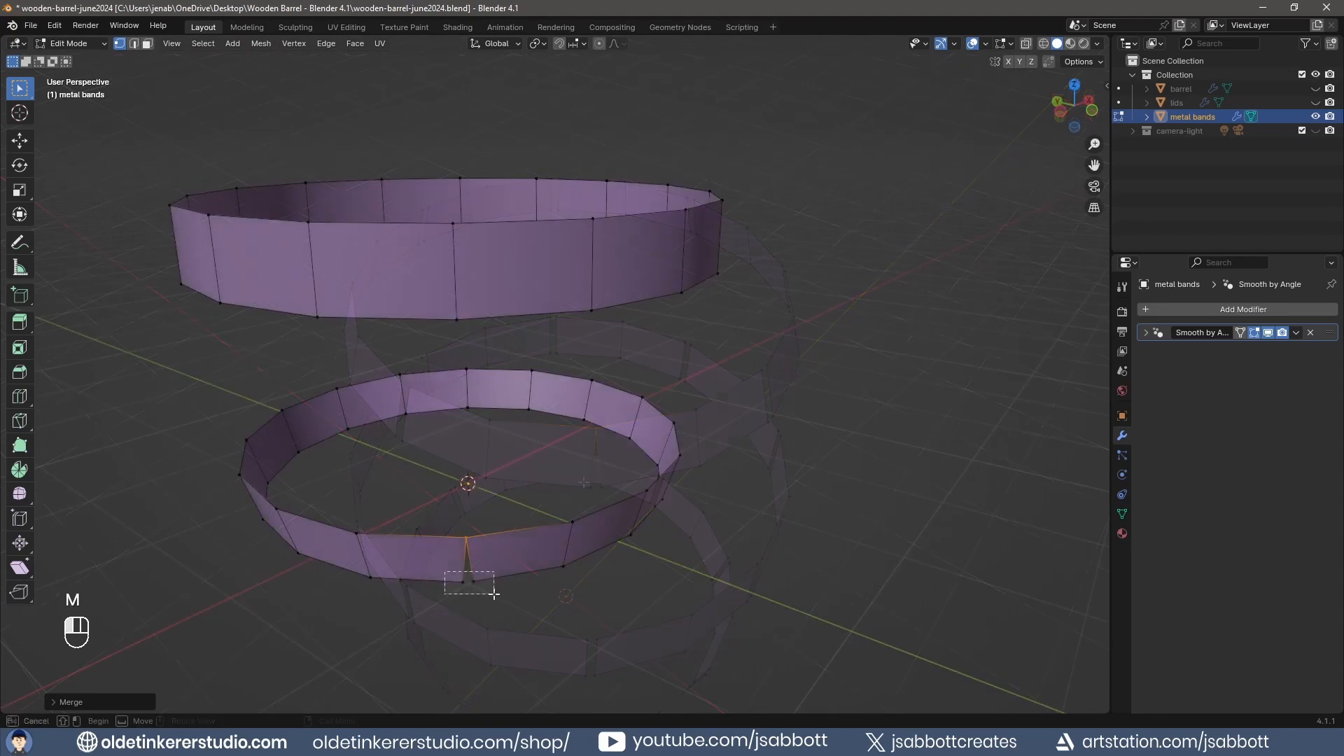
pyautogui.press('m')
pyautogui.click(493, 594)
pyautogui.moveTo(404, 590); pyautogui.dragTo(481, 614, button='middle')
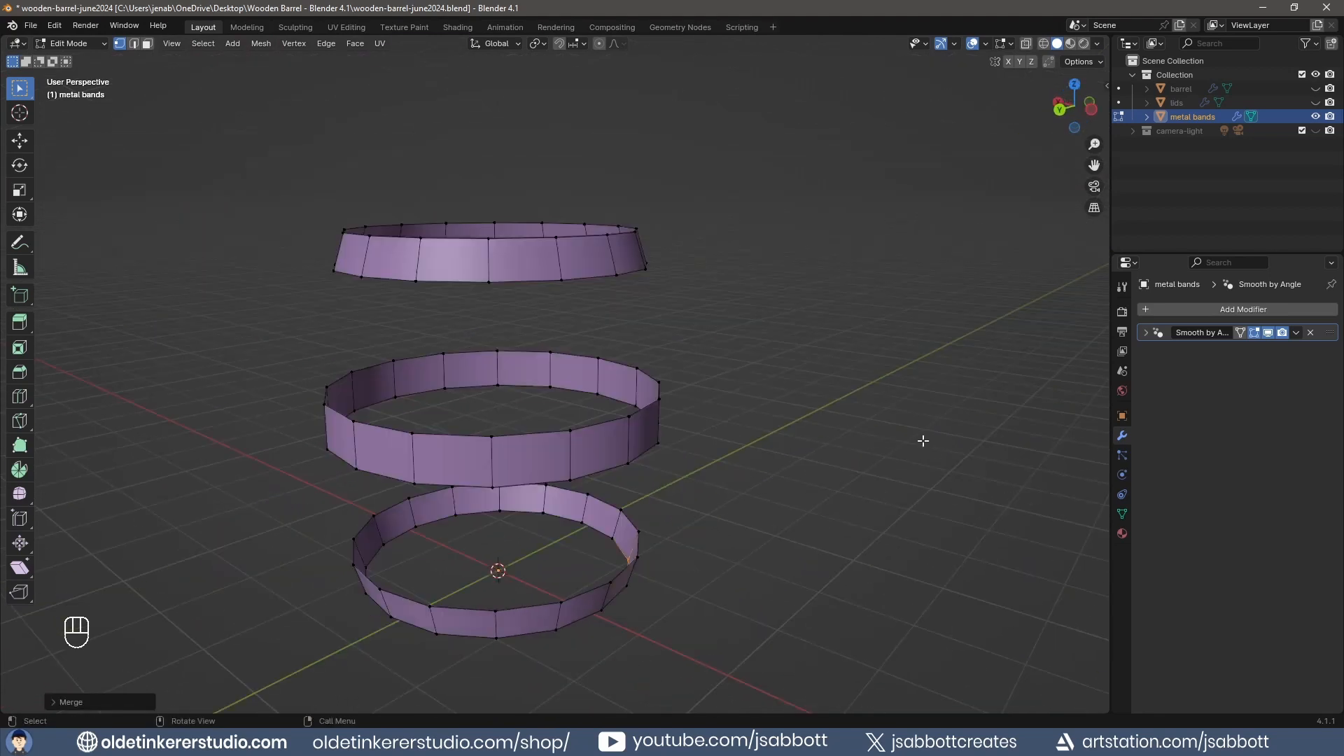
# Add a Solidify modifier to the metal bands and place it above the Smooth by Angle modifier
pyautogui.press('3')
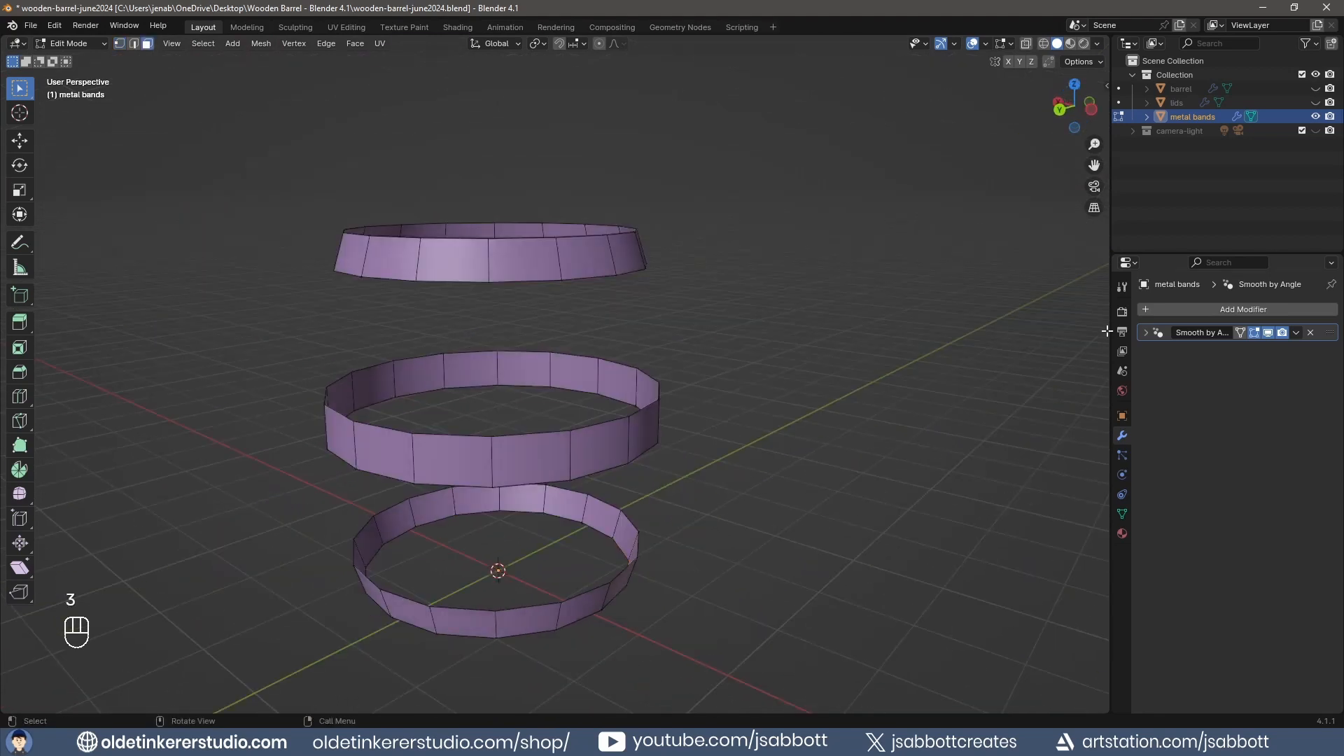
pyautogui.click(1167, 309)
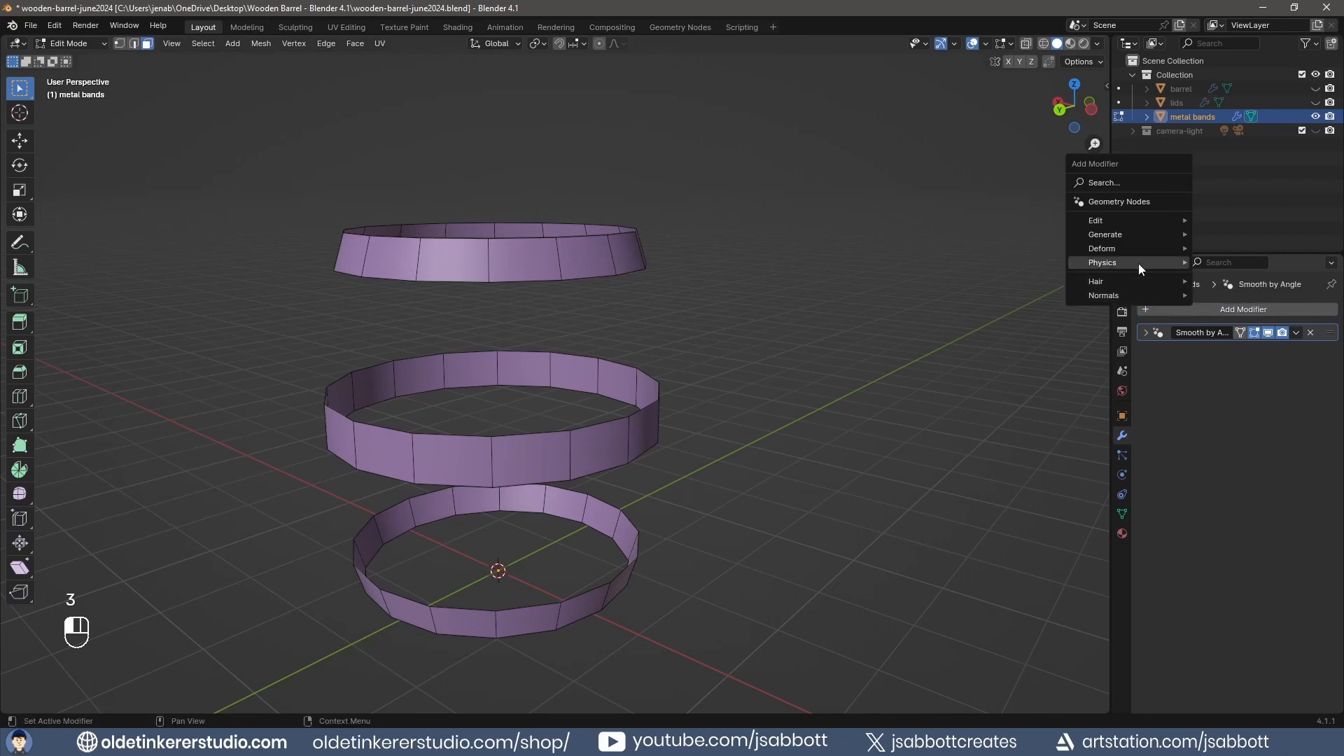
pyautogui.moveTo(1132, 236)
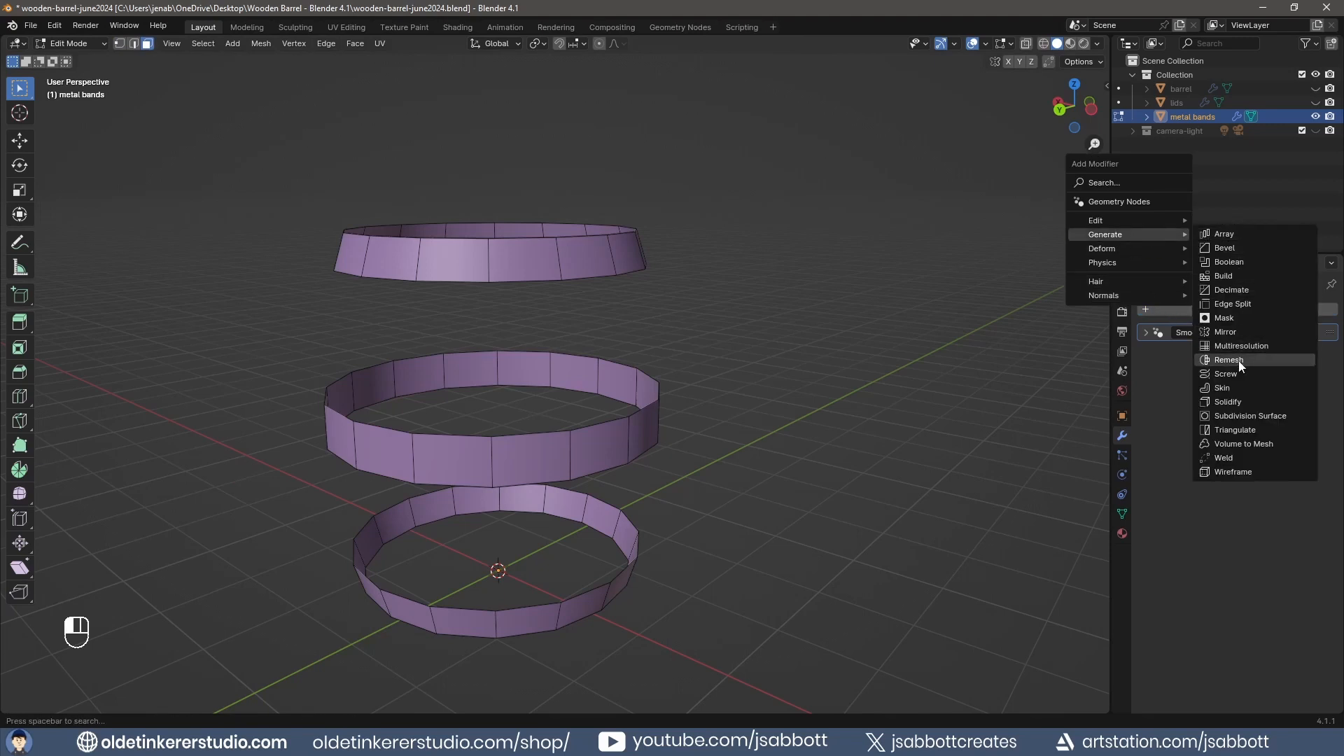
pyautogui.click(1241, 403)
pyautogui.moveTo(1328, 355); pyautogui.dragTo(1328, 331)
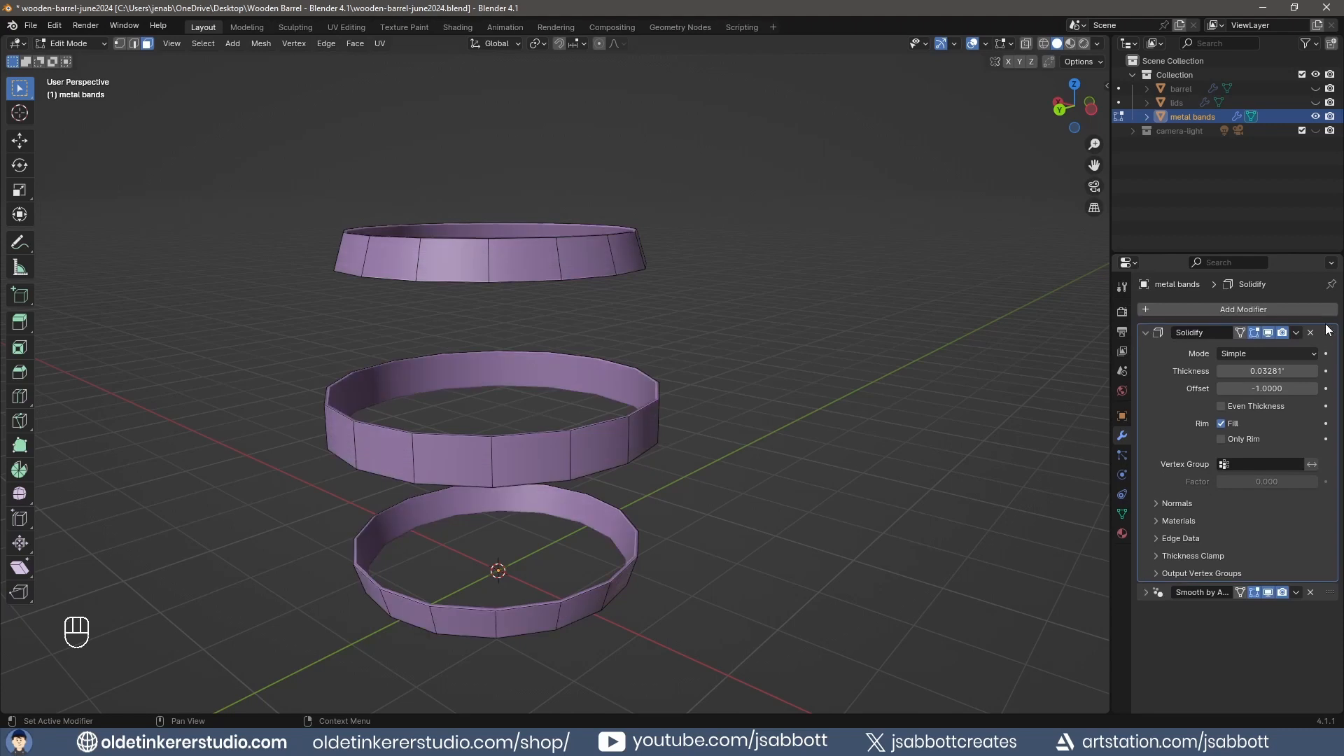
# Enable even thickness on the Solidify modifier and set its thickness to 0.05' and its offset to 1
pyautogui.click(1222, 406)
pyautogui.click(1250, 372)
pyautogui.write('.05')
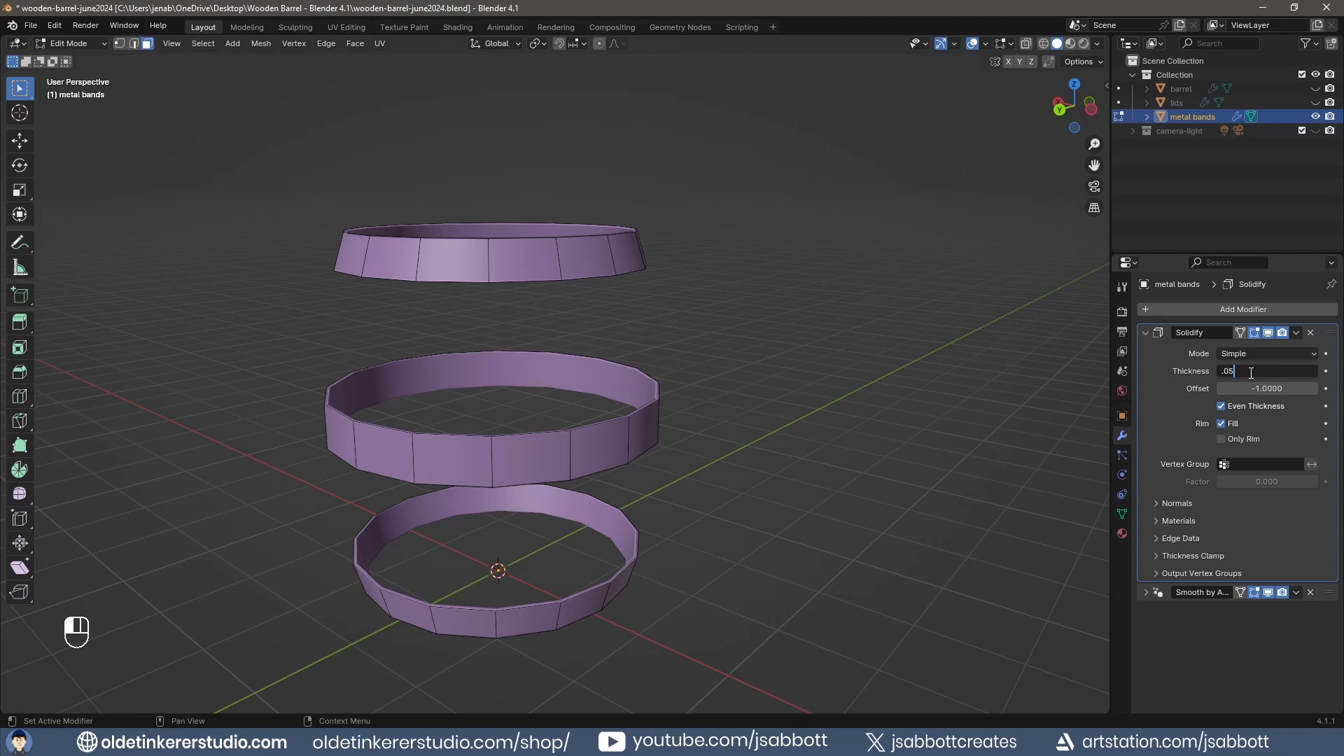
pyautogui.press('Return')
pyautogui.click(1255, 389)
pyautogui.write('1')
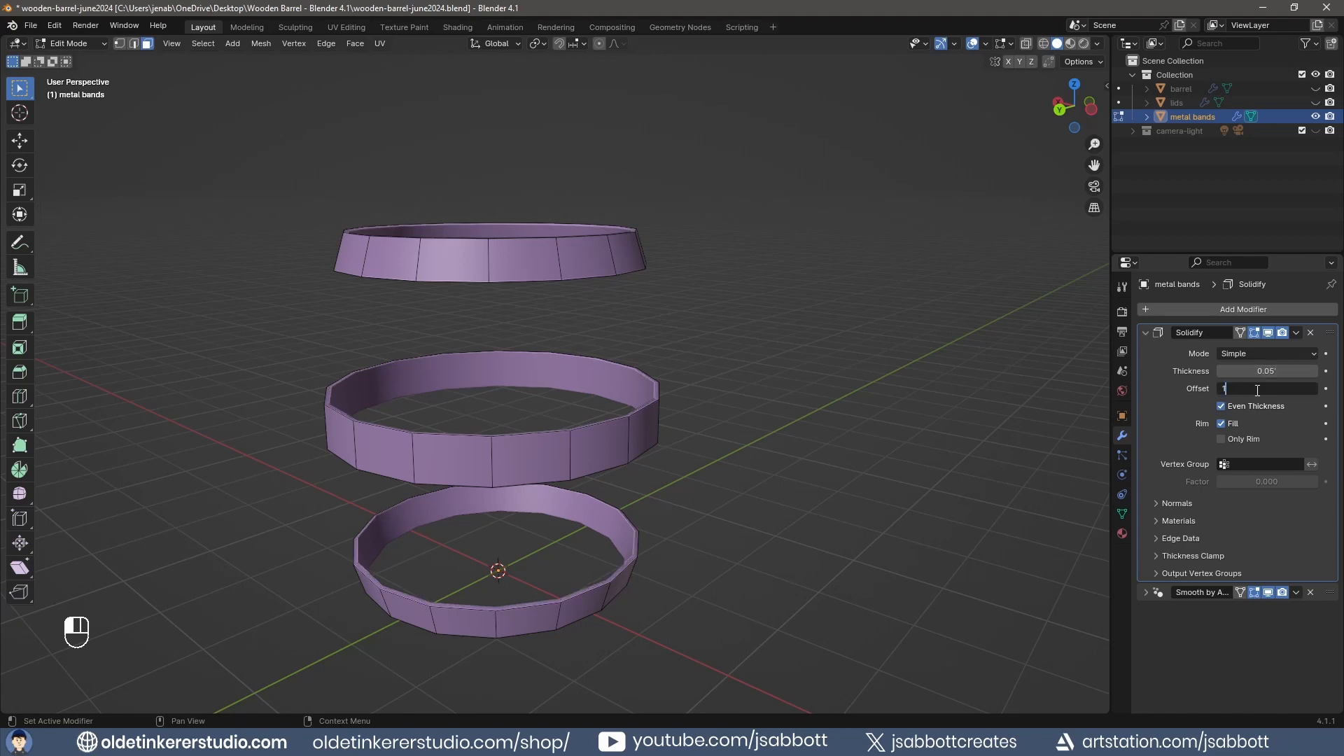
pyautogui.press('Return')
pyautogui.click(1145, 333)
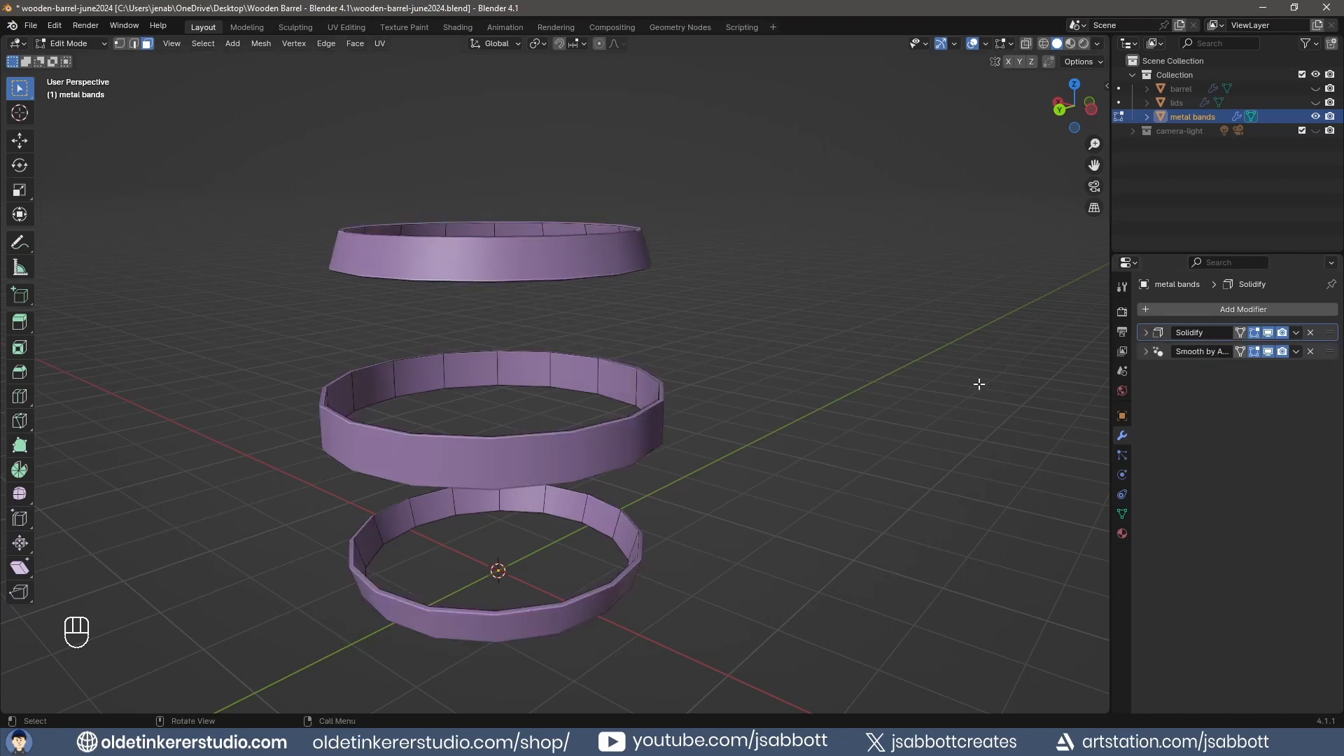
# Show the barrel briefly to check how the thickened metal bands sit around it, and hide it again
pyautogui.click(1315, 102)
pyautogui.click(1315, 102)
pyautogui.click(1315, 88)
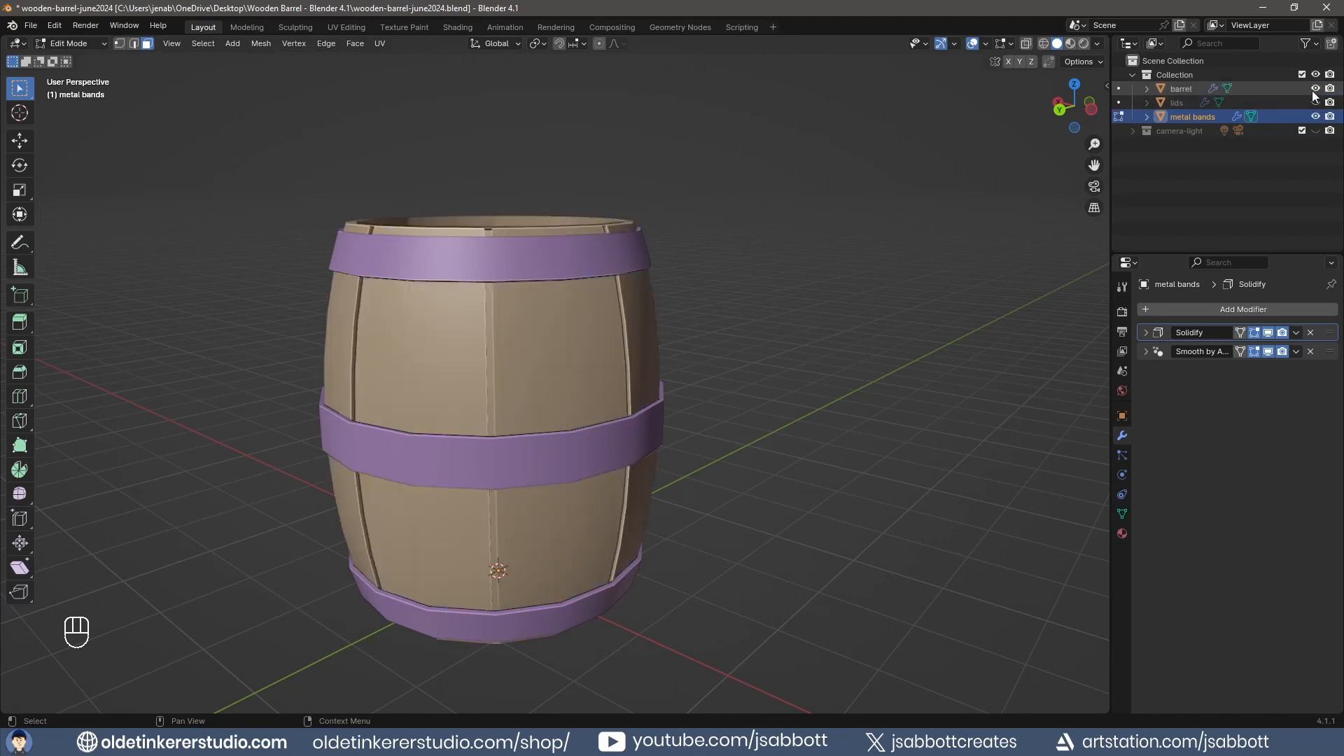
pyautogui.click(1316, 89)
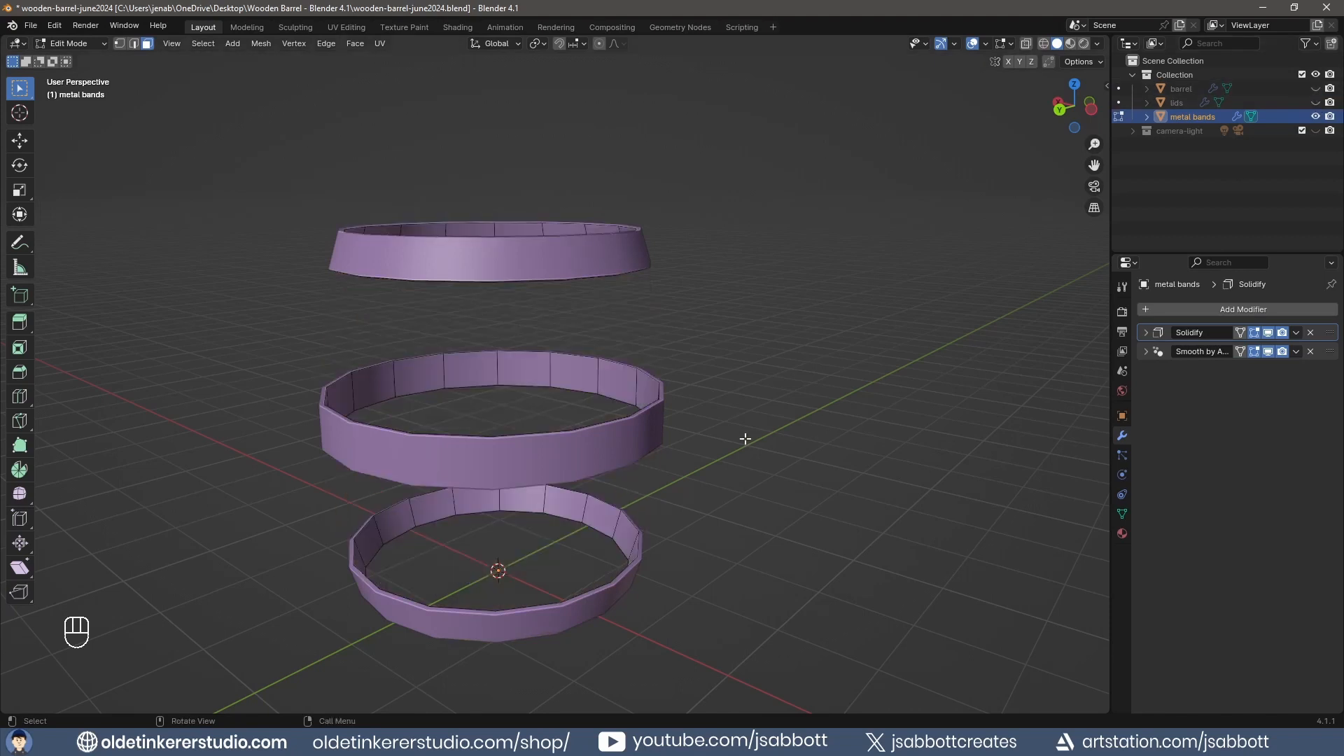
# Apply the Solidify modifier to the metal bands in Object Mode and switch to the UV Editing workspace
pyautogui.press('Tab')
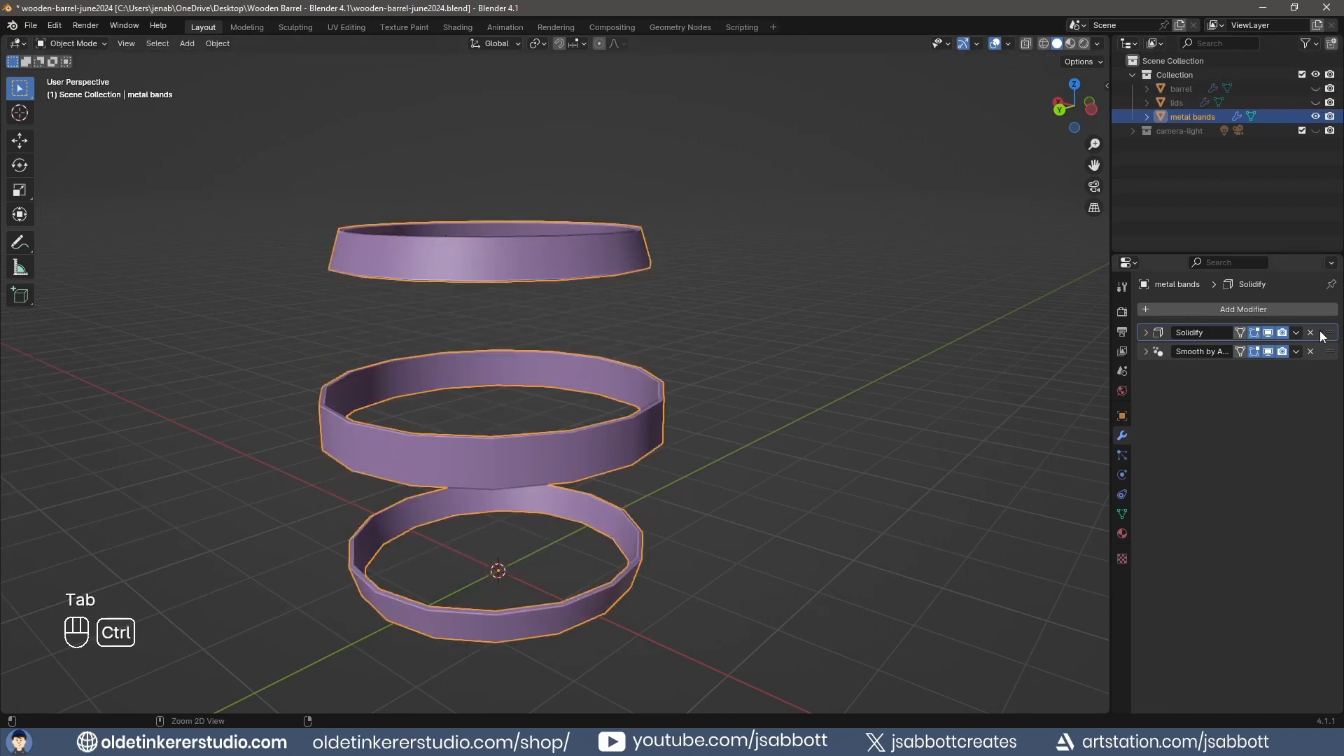
pyautogui.hotkey('ctrl', 'a')
pyautogui.click(347, 27)
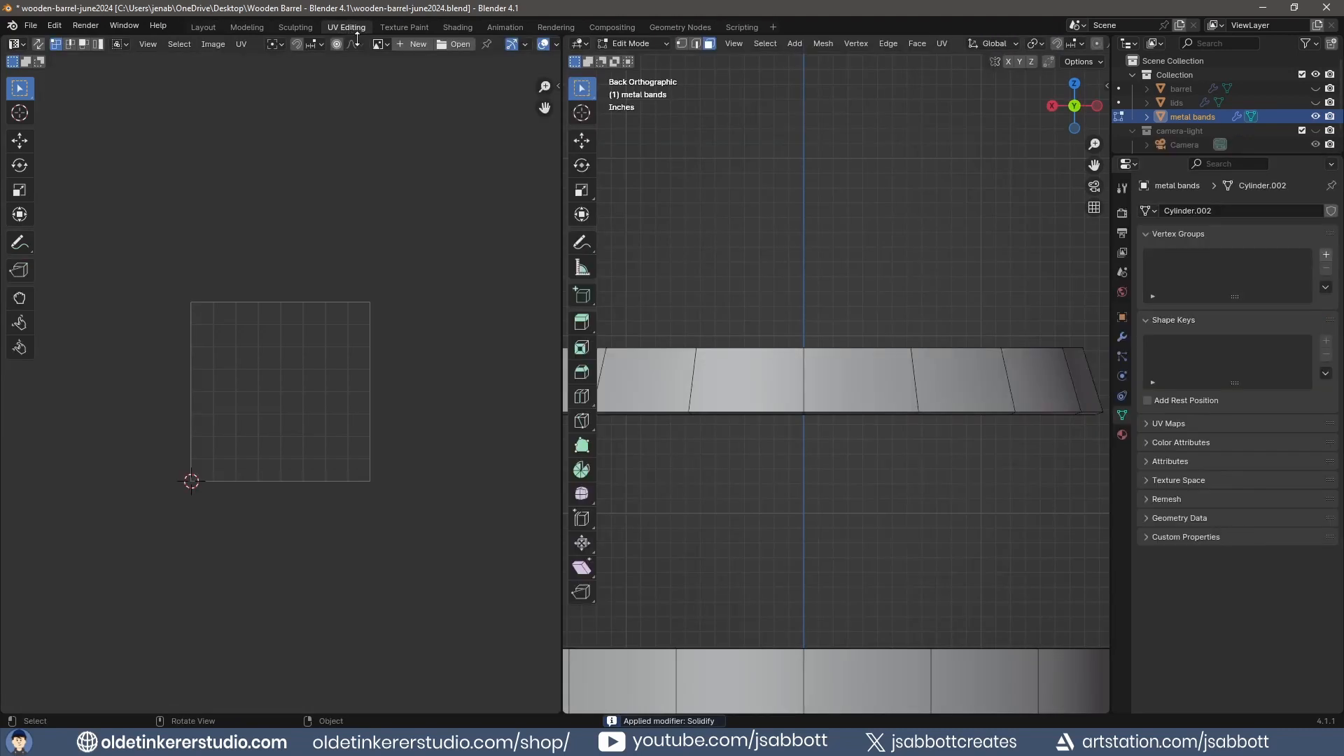
# Select the outer rim edge loops of the metal bands together with one vertical edge loop across each band
pyautogui.scroll(-4, 796, 384)
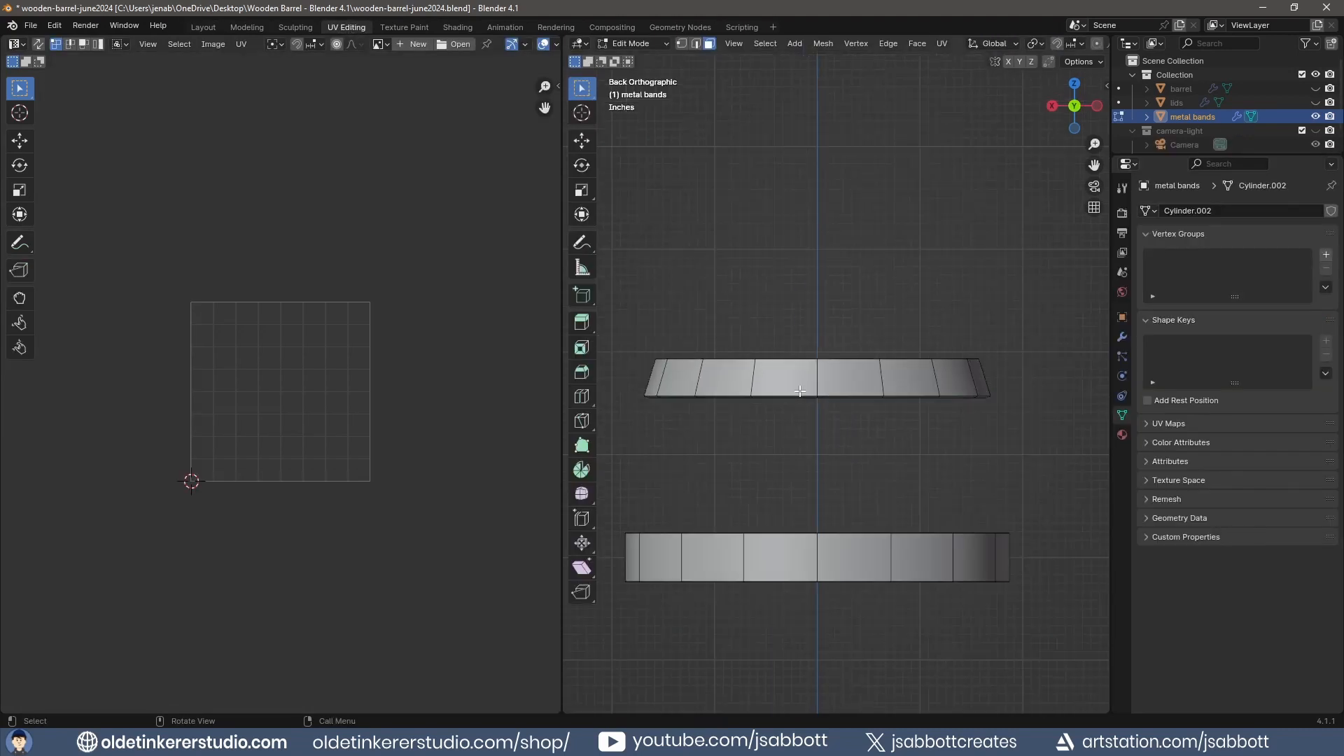
pyautogui.press('2')
pyautogui.moveTo(823, 458)
pyautogui.mouseDown(button='middle')
pyautogui.moveTo(816, 471)
pyautogui.moveTo(843, 376)
pyautogui.moveTo(843, 303)
pyautogui.moveTo(845, 379)
pyautogui.moveTo(824, 464)
pyautogui.mouseUp(button='middle')
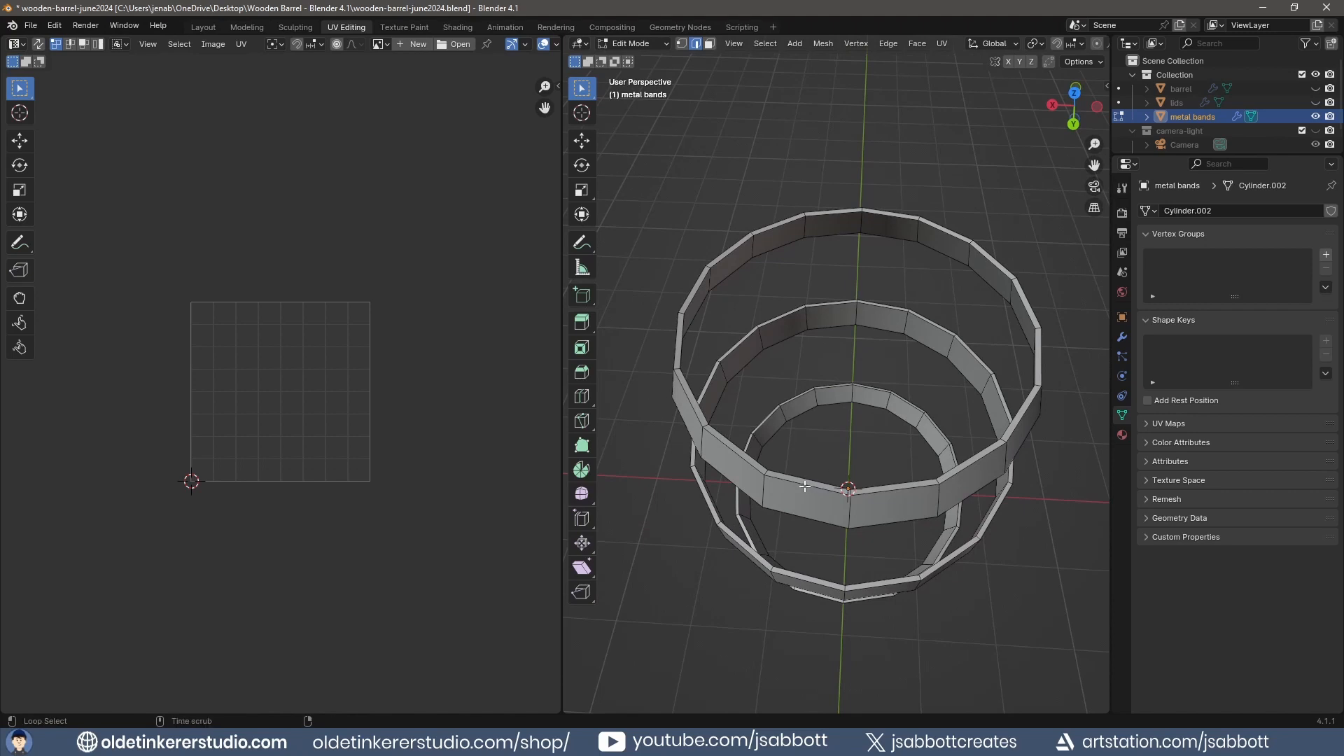
pyautogui.keyDown('alt'); pyautogui.click(808, 488); pyautogui.keyUp('alt')
pyautogui.keyDown('alt'); pyautogui.keyDown('shift'); pyautogui.click(800, 515); pyautogui.keyUp('shift'); pyautogui.keyUp('alt')
pyautogui.moveTo(800, 516); pyautogui.dragTo(870, 540, button='middle')
pyautogui.keyDown('alt'); pyautogui.keyDown('shift'); pyautogui.click(849, 500); pyautogui.keyUp('shift'); pyautogui.keyUp('alt')
pyautogui.keyDown('alt'); pyautogui.keyDown('shift'); pyautogui.click(871, 567); pyautogui.keyUp('shift'); pyautogui.keyUp('alt')
pyautogui.keyDown('alt'); pyautogui.keyDown('shift'); pyautogui.click(884, 630); pyautogui.keyUp('shift'); pyautogui.keyUp('alt')
pyautogui.press('ctrl+KP_1')
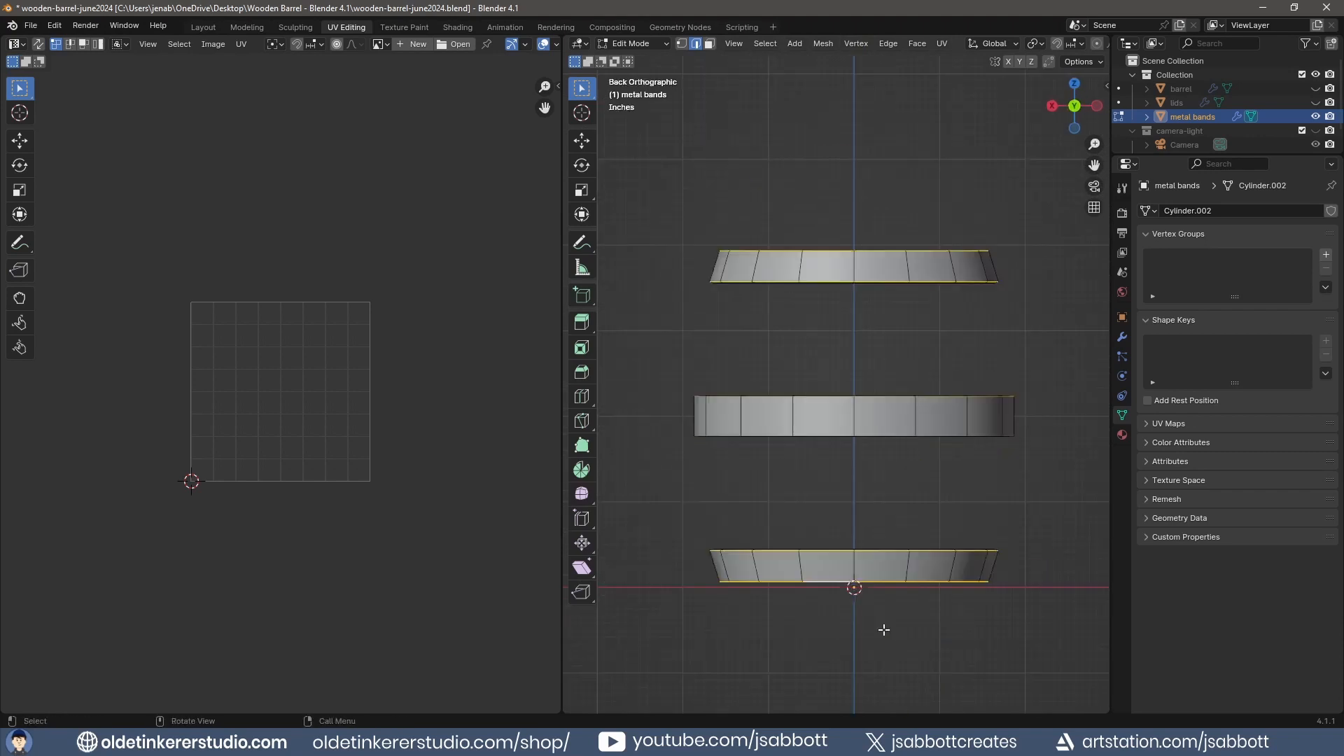
pyautogui.moveTo(856, 575); pyautogui.dragTo(892, 540, button='middle')
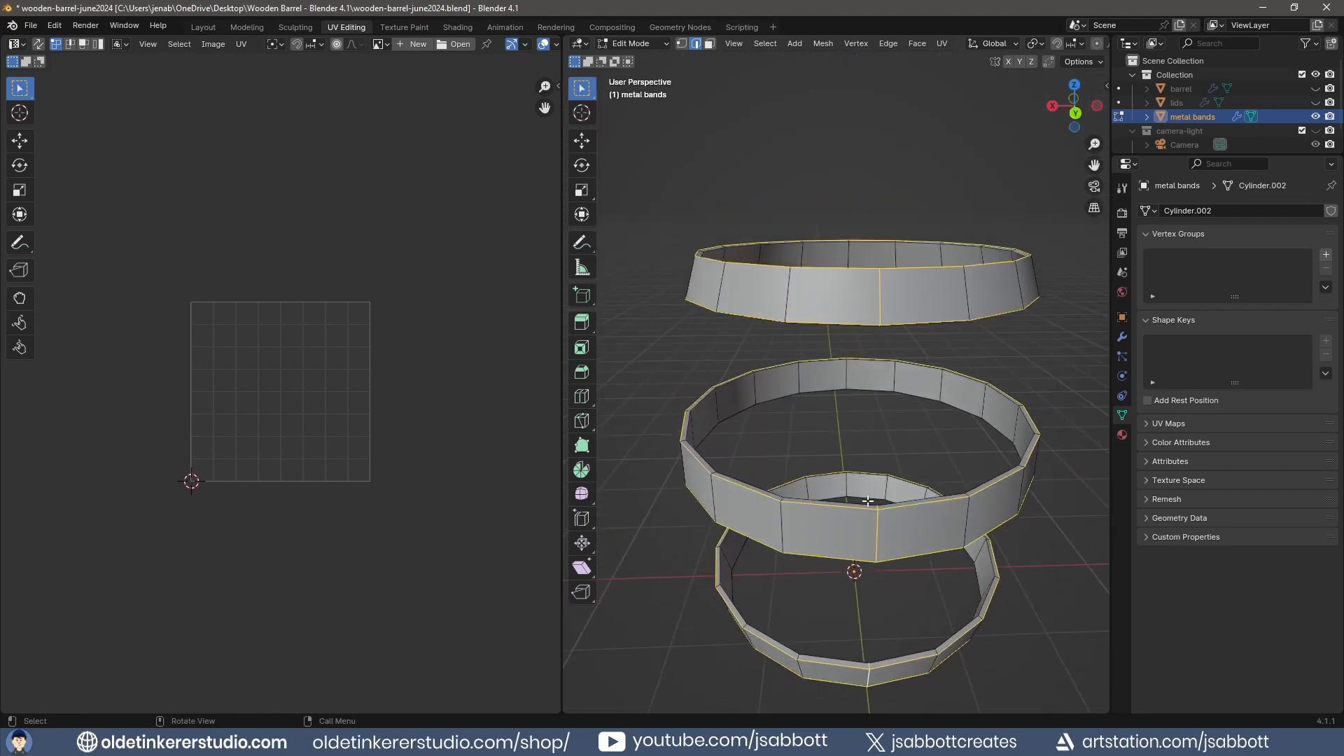
# Add the inner rim edge loops of all three metal bands to the selection and mark the selected edges as seams
pyautogui.keyDown('alt'); pyautogui.keyDown('shift'); pyautogui.click(874, 510); pyautogui.keyUp('shift'); pyautogui.keyUp('alt')
pyautogui.keyDown('alt'); pyautogui.keyDown('shift'); pyautogui.click(837, 660); pyautogui.keyUp('shift'); pyautogui.keyUp('alt')
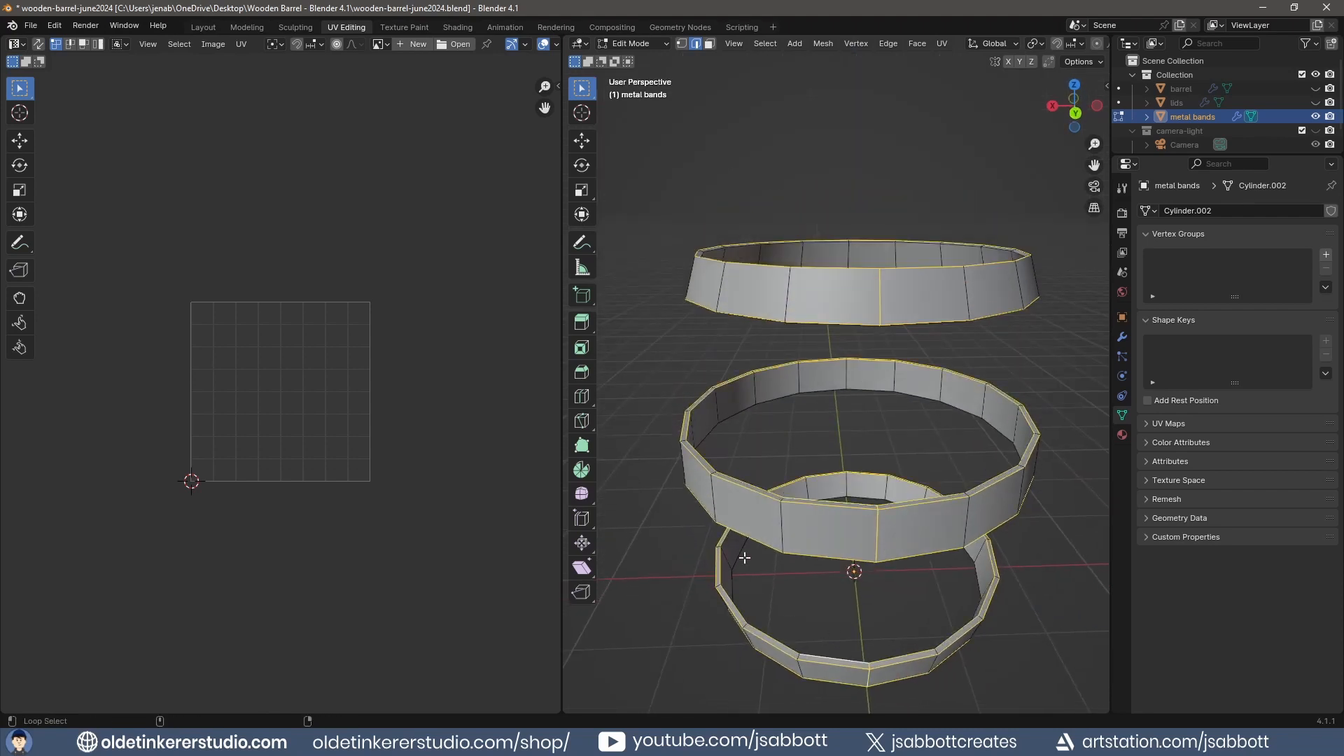
pyautogui.keyDown('alt'); pyautogui.keyDown('shift'); pyautogui.click(743, 556); pyautogui.keyUp('shift'); pyautogui.keyUp('alt')
pyautogui.keyDown('alt'); pyautogui.keyDown('shift'); pyautogui.click(740, 413); pyautogui.keyUp('shift'); pyautogui.keyUp('alt')
pyautogui.moveTo(795, 265); pyautogui.dragTo(765, 252, button='middle')
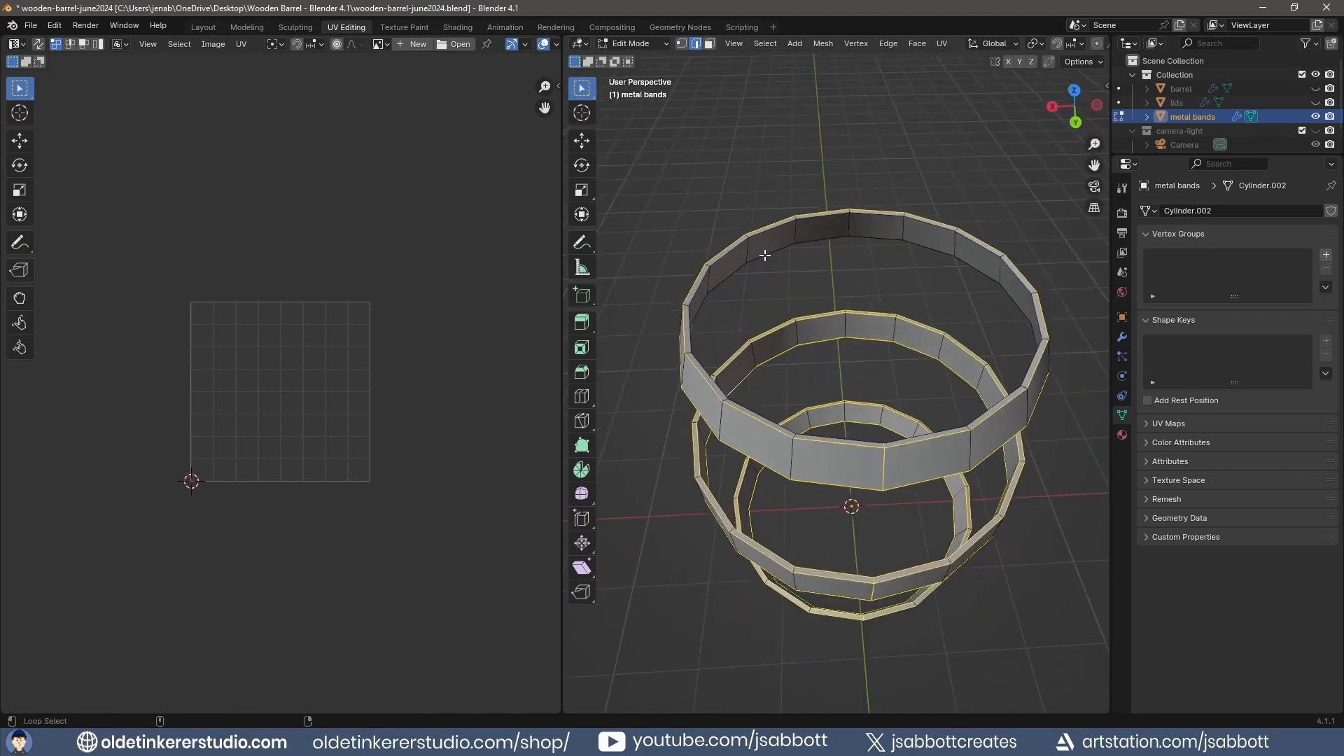
pyautogui.keyDown('alt'); pyautogui.keyDown('shift'); pyautogui.click(760, 240); pyautogui.keyUp('shift'); pyautogui.keyUp('alt')
pyautogui.keyDown('alt'); pyautogui.keyDown('shift'); pyautogui.click(756, 234); pyautogui.keyUp('shift'); pyautogui.keyUp('alt')
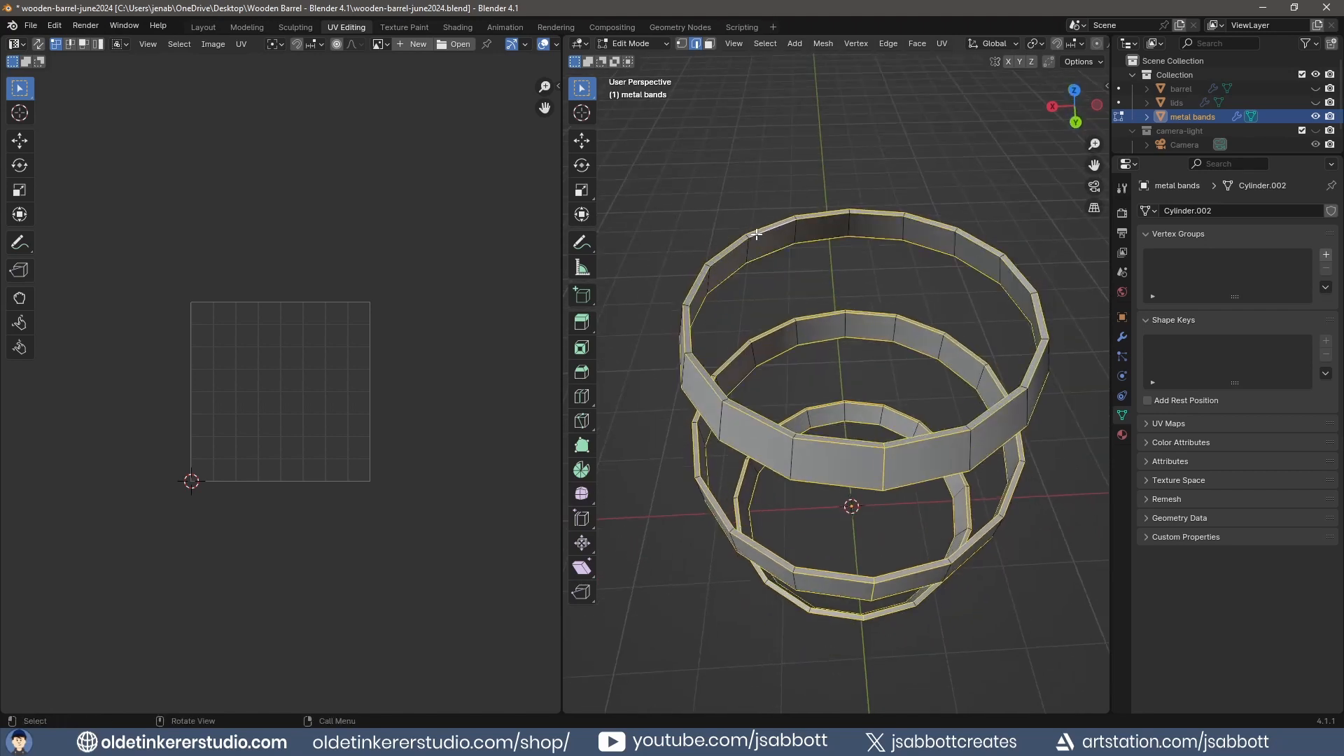
pyautogui.hotkey('ctrl', 'e')
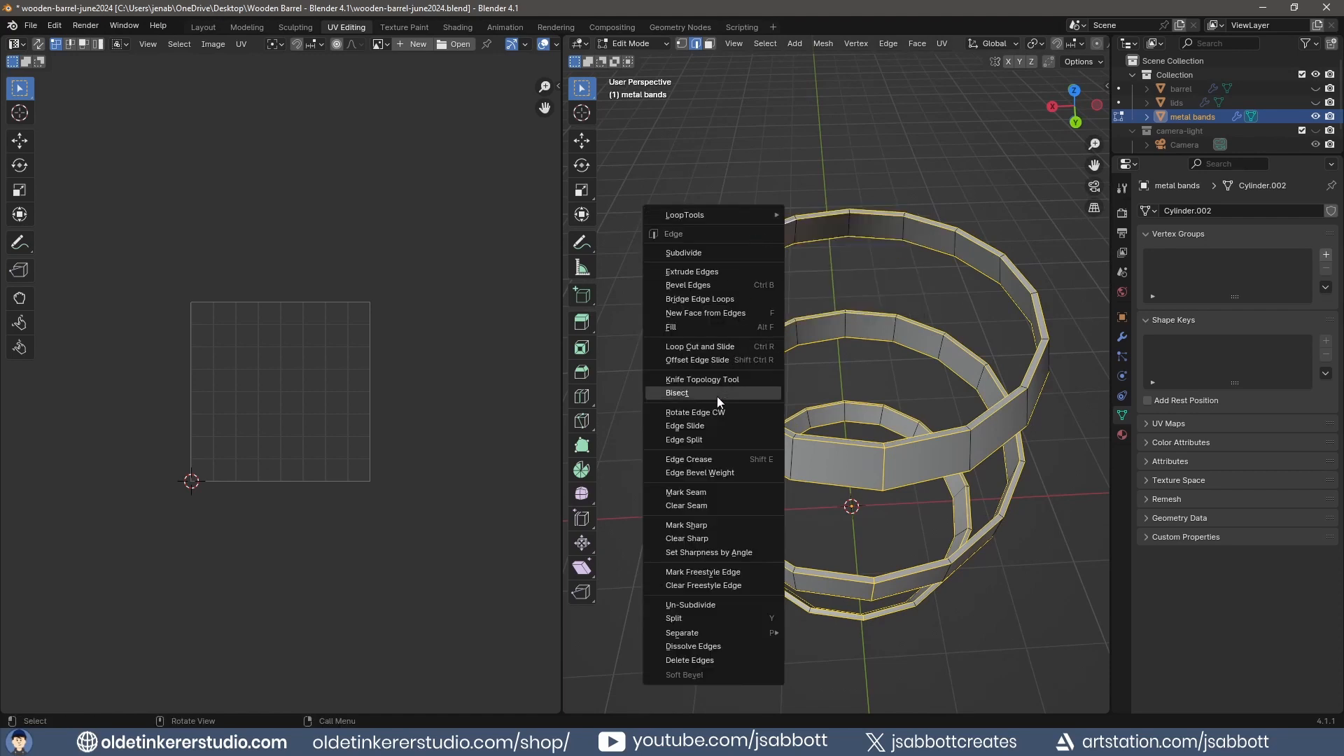
pyautogui.click(703, 493)
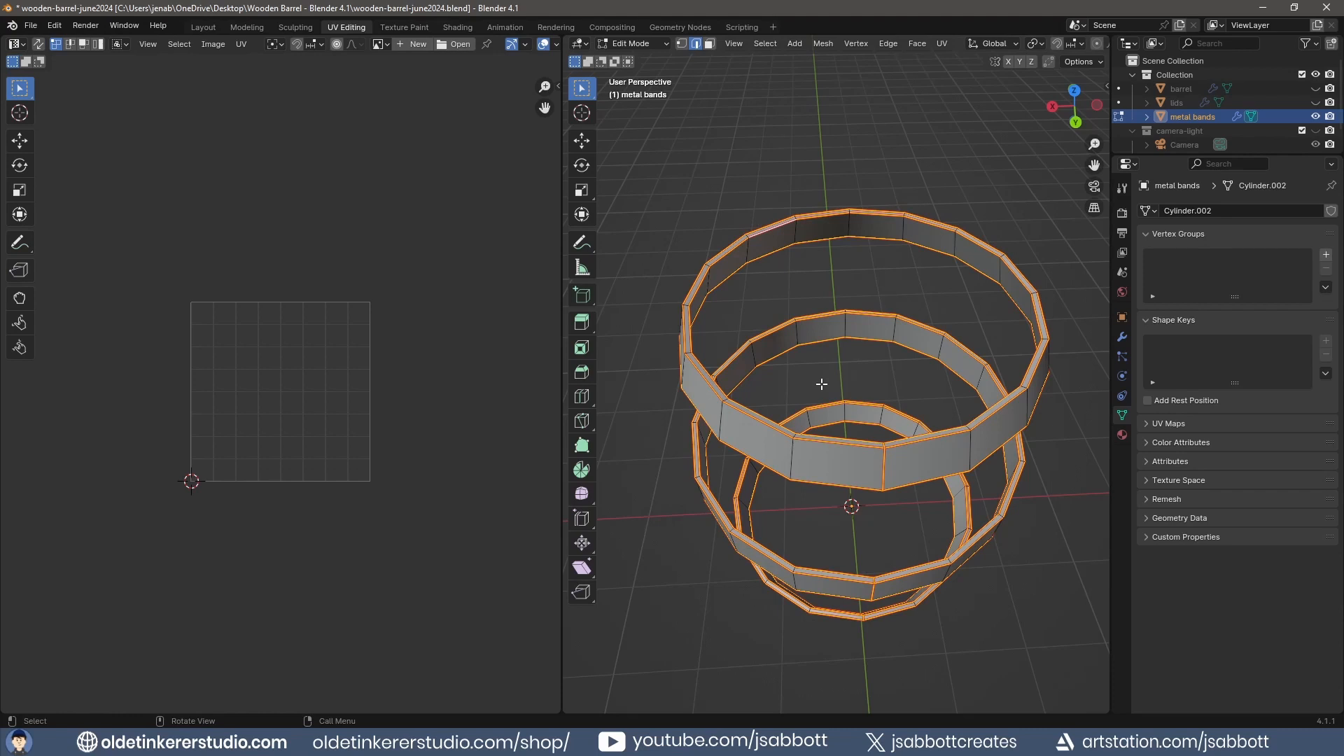
# Select all geometry of the metal bands and unwrap it along the marked seams
pyautogui.press('a')
pyautogui.press('u')
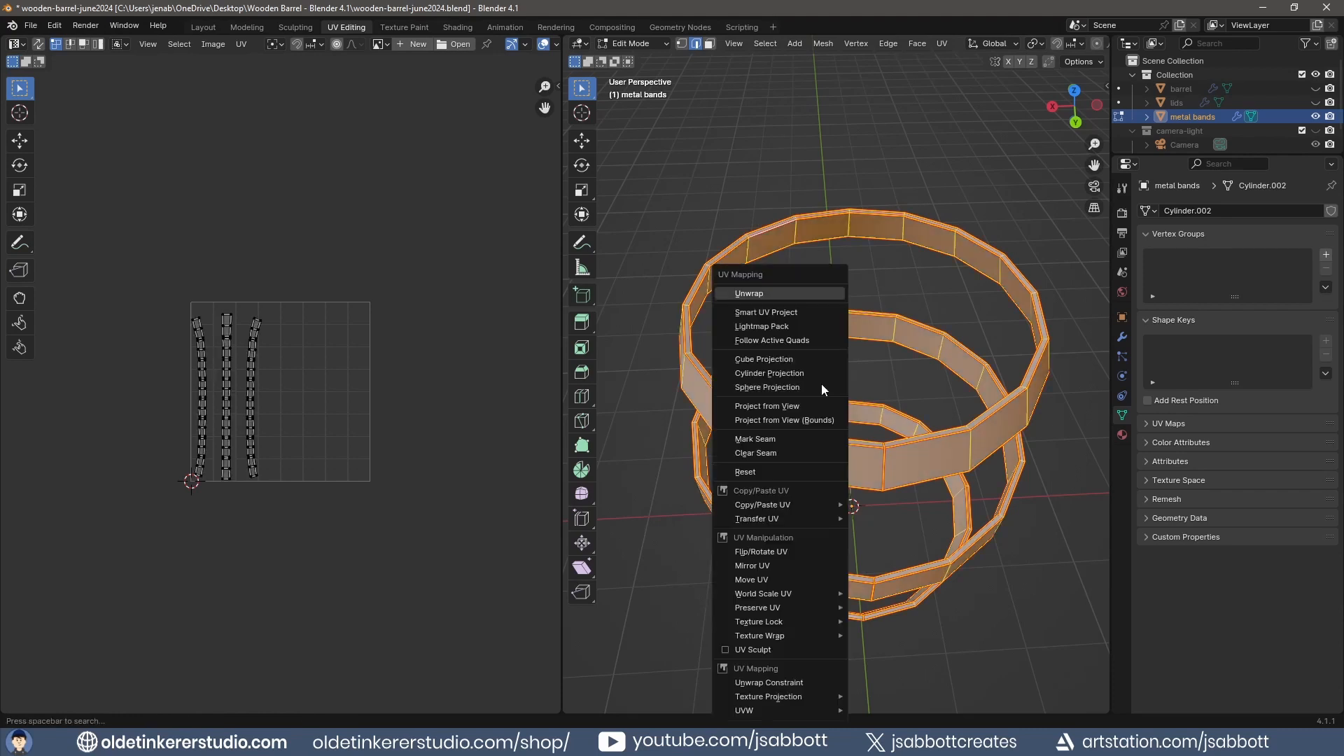
pyautogui.click(770, 293)
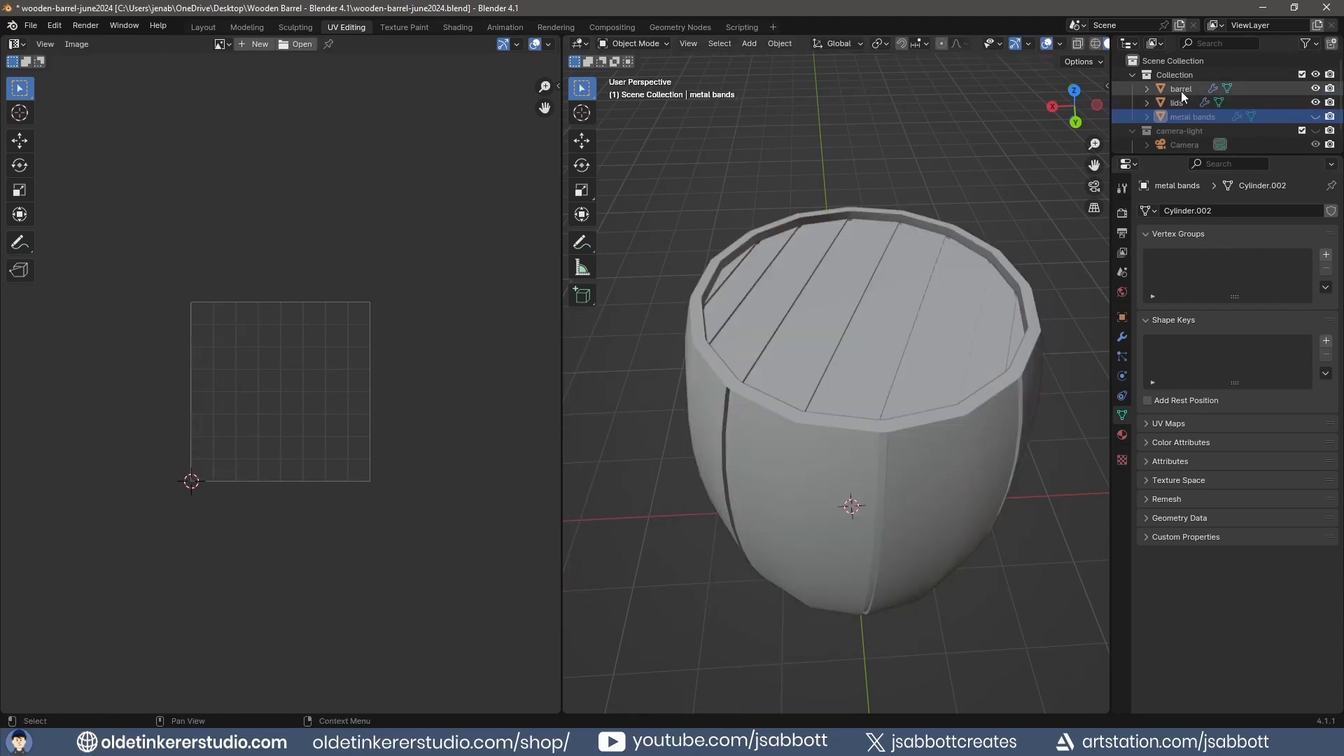
# Open the barrel and lids together in Edit Mode, select all their geometry, and unwrap it into one shared UV layout
pyautogui.click(1181, 89)
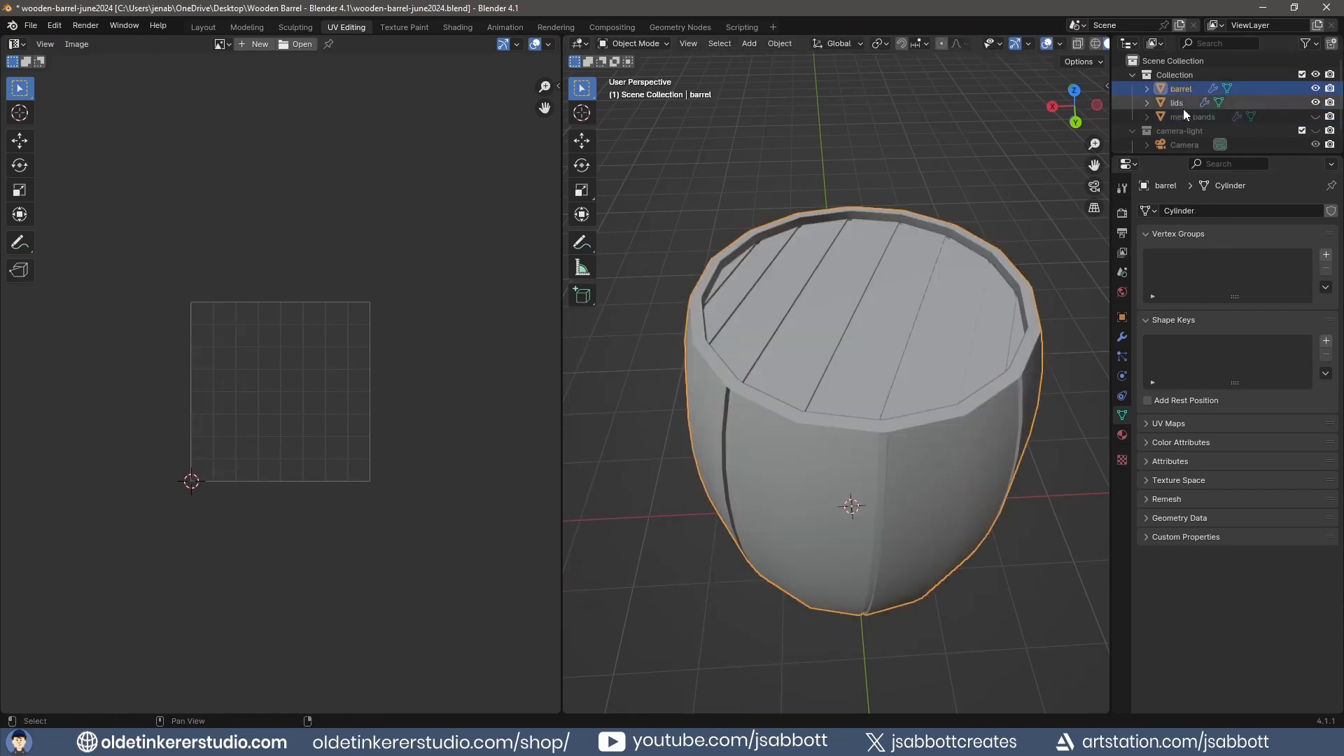
pyautogui.keyDown('ctrl'); pyautogui.click(1180, 103); pyautogui.keyUp('ctrl')
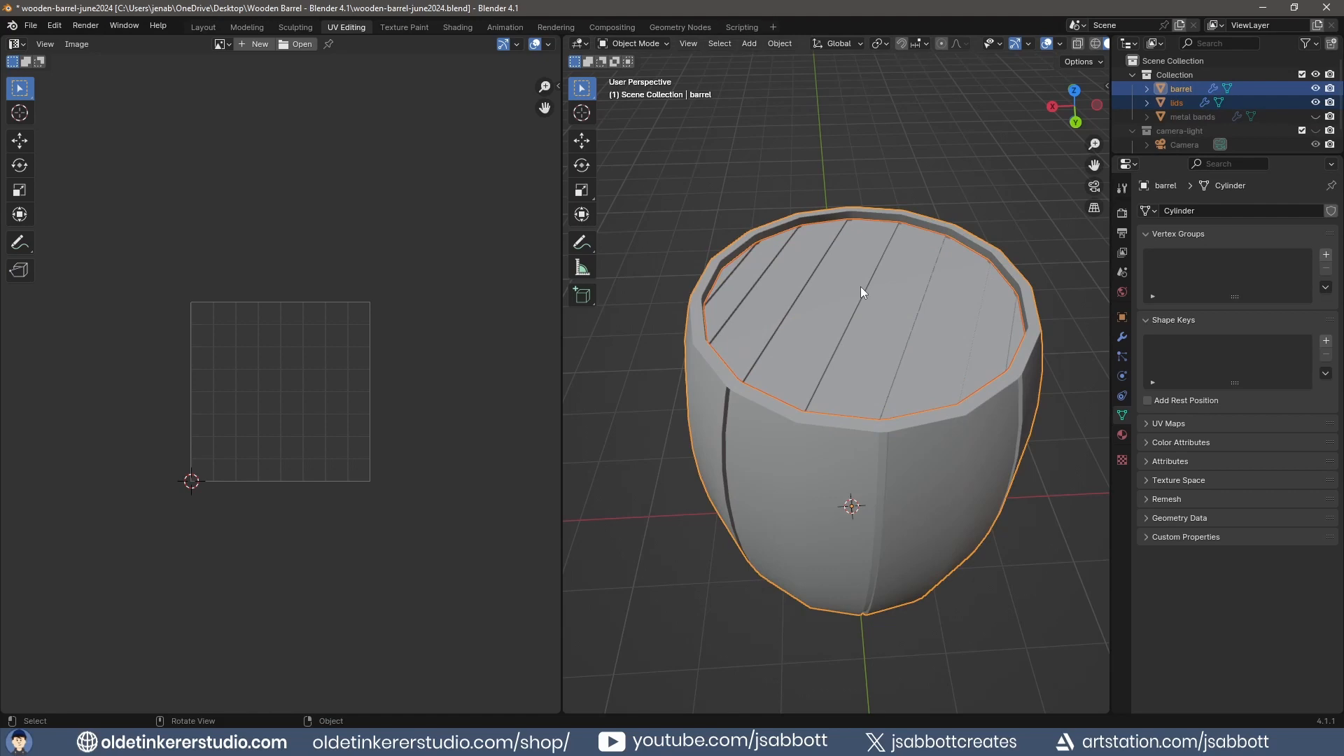
pyautogui.press('Tab')
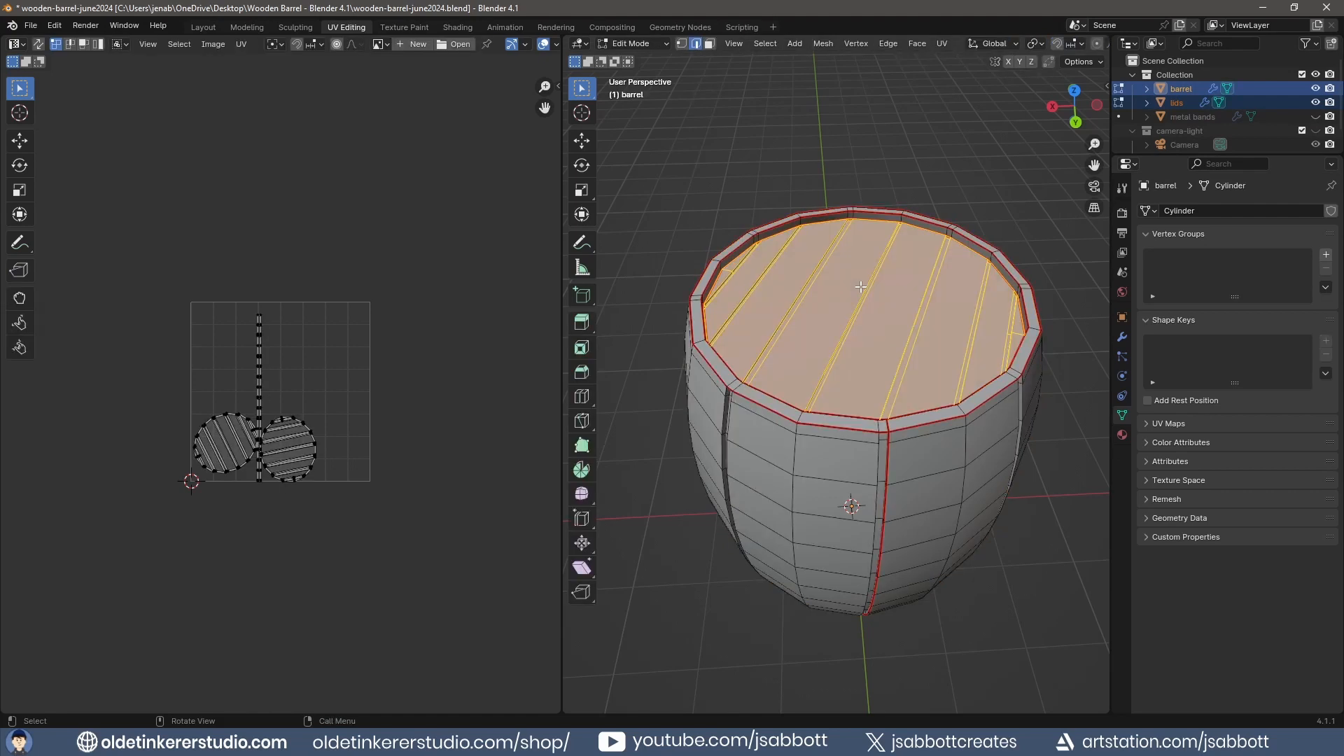
pyautogui.press('a')
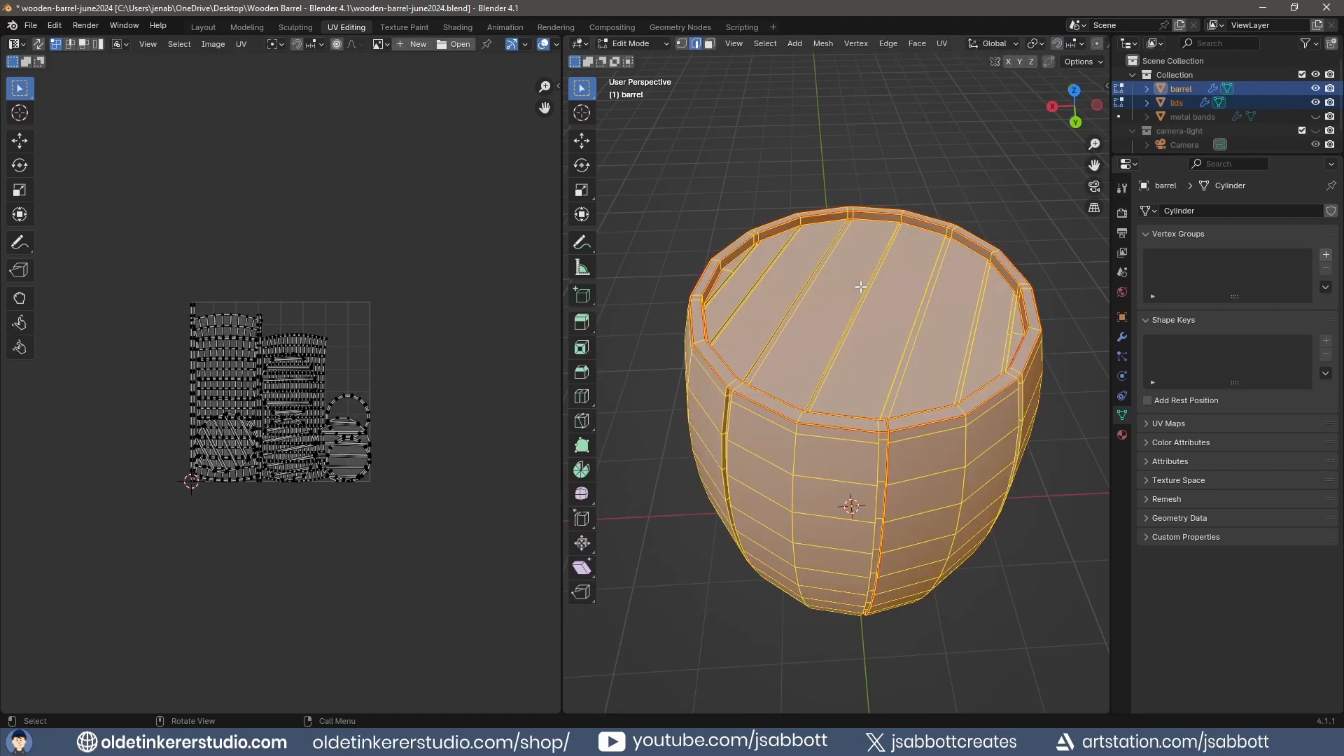
pyautogui.press('u')
pyautogui.click(858, 287)
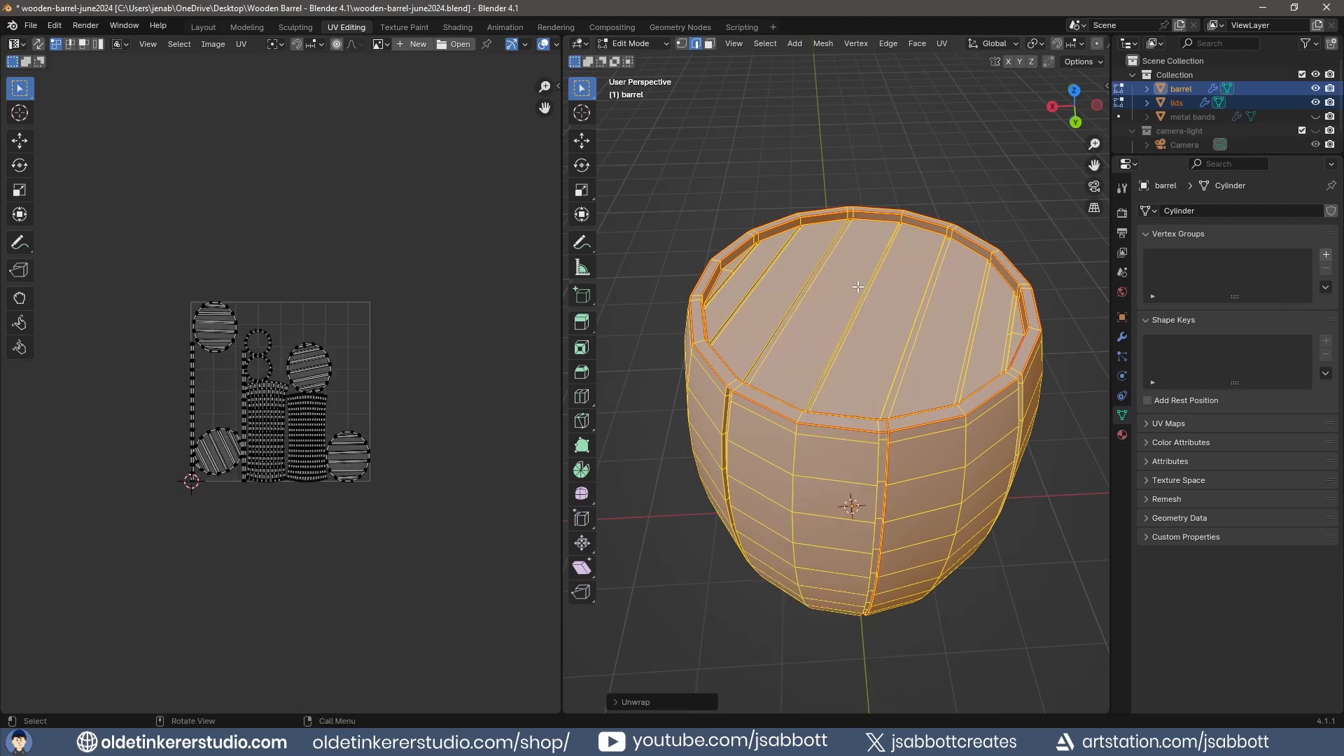
# Enable UV sync selection, select both barrel wall islands as linked faces, and rotate them 90 degrees in the UV layout
pyautogui.click(38, 43)
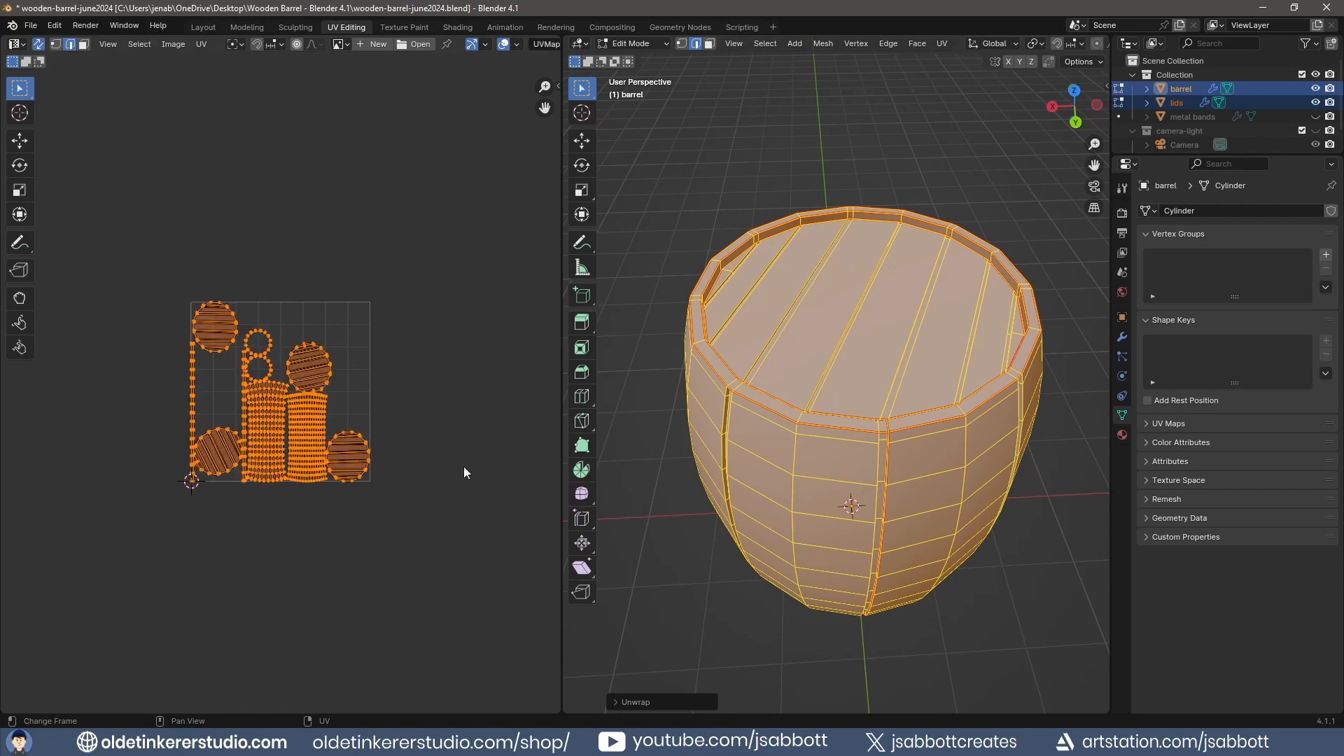
pyautogui.scroll(3, 463, 466)
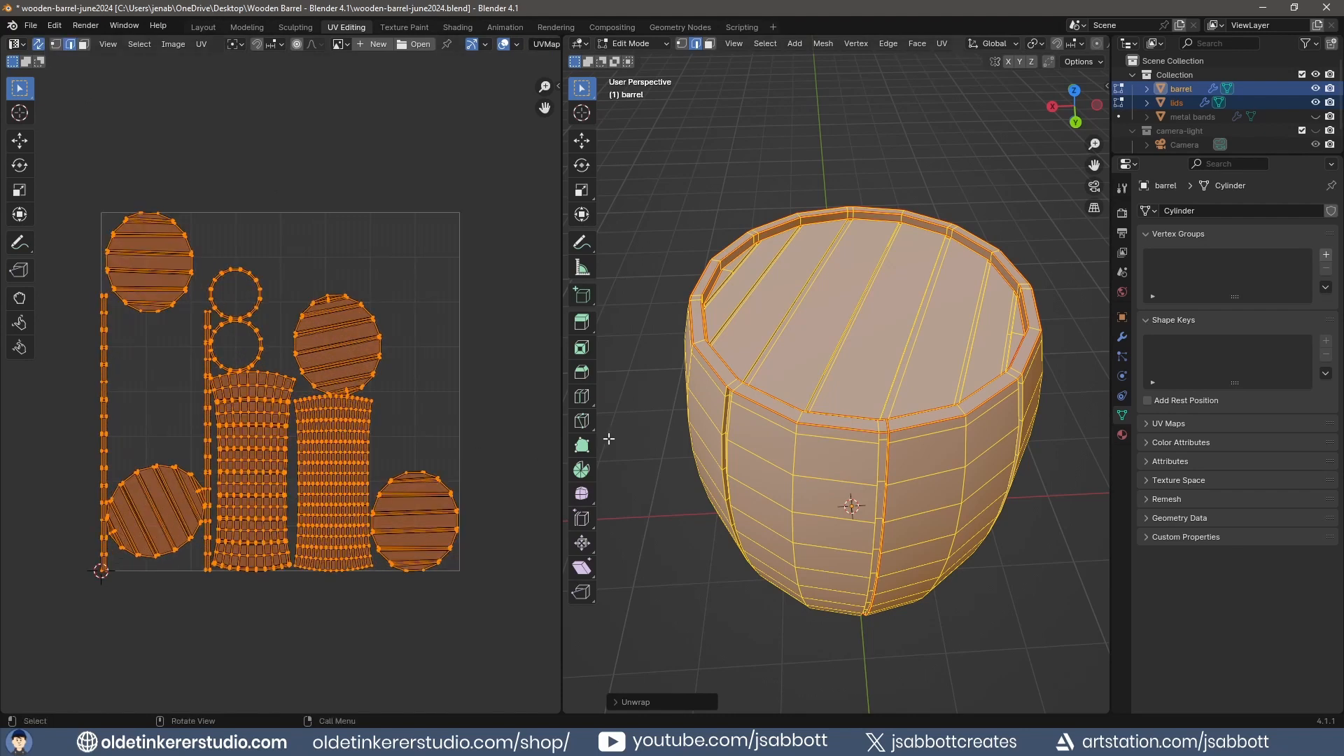
pyautogui.hotkey('alt', 'a')
pyautogui.click(771, 449)
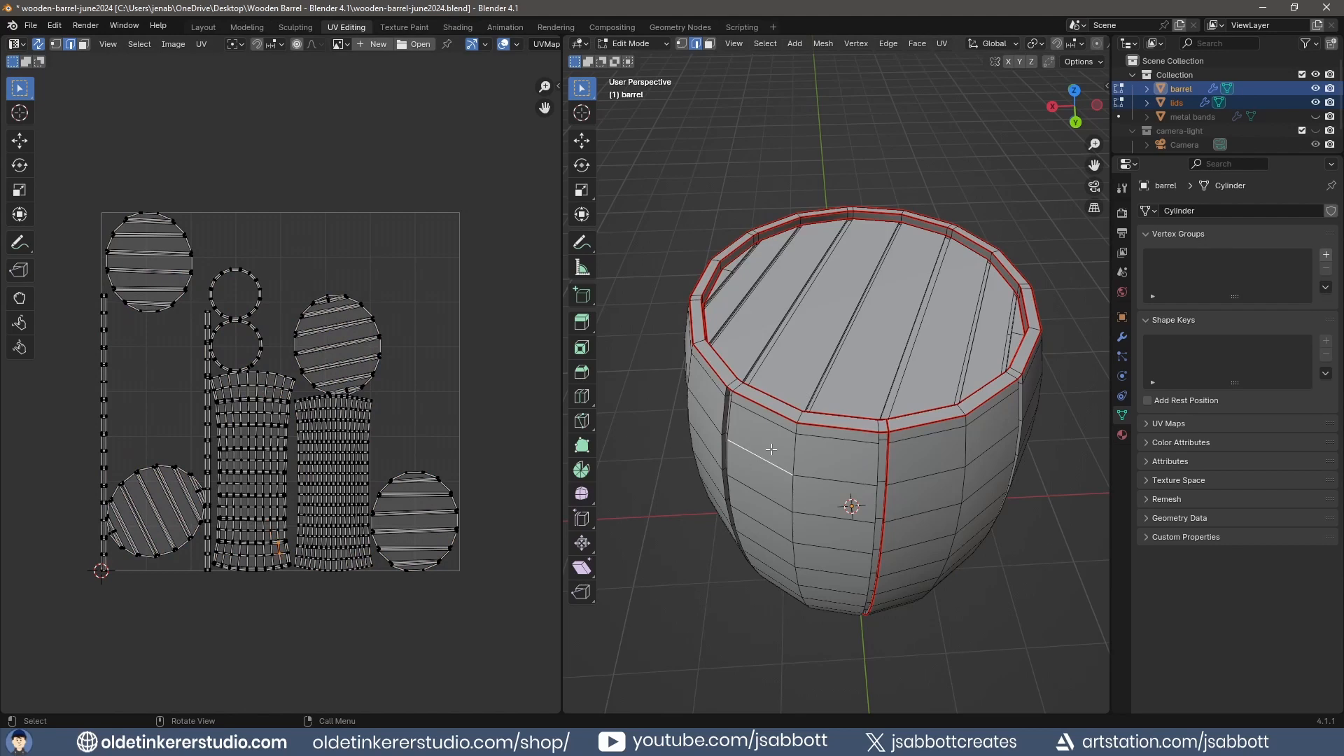
pyautogui.press('3')
pyautogui.click(769, 446)
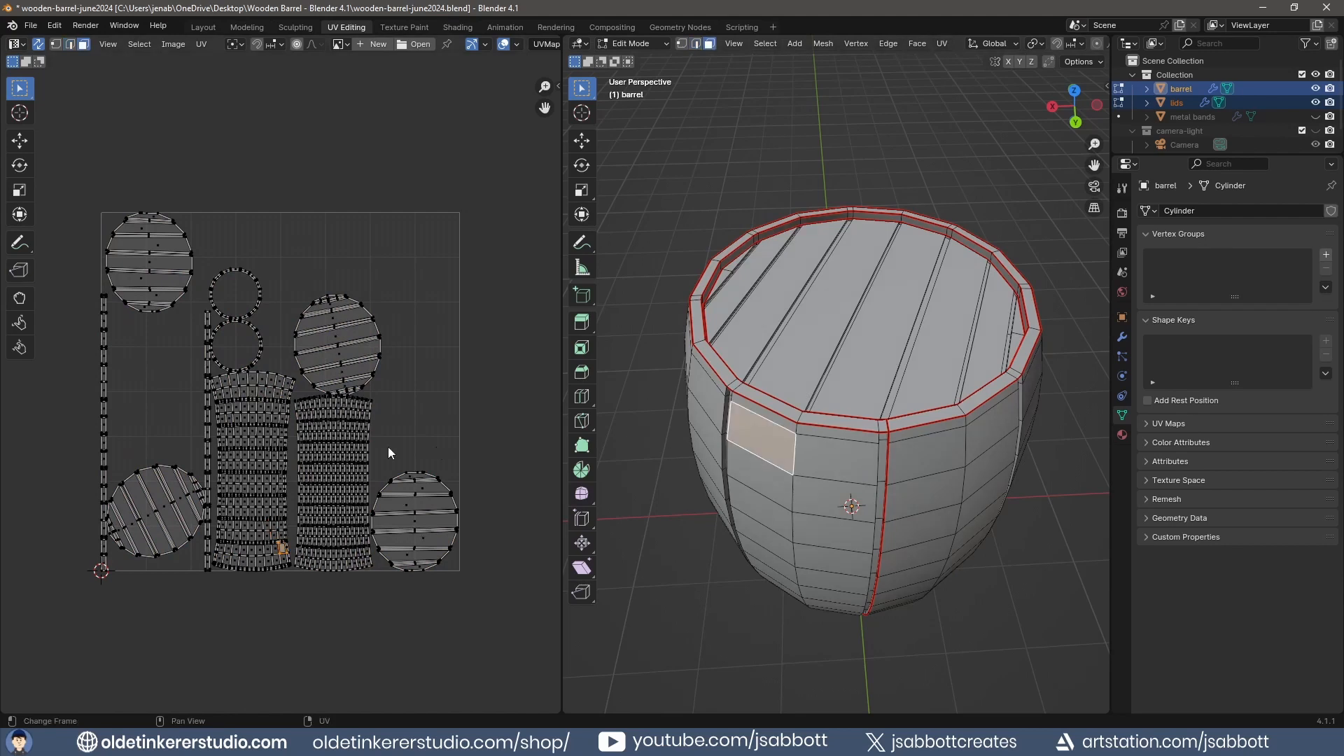
pyautogui.click(337, 462)
pyautogui.moveTo(791, 504); pyautogui.dragTo(790, 553, button='middle')
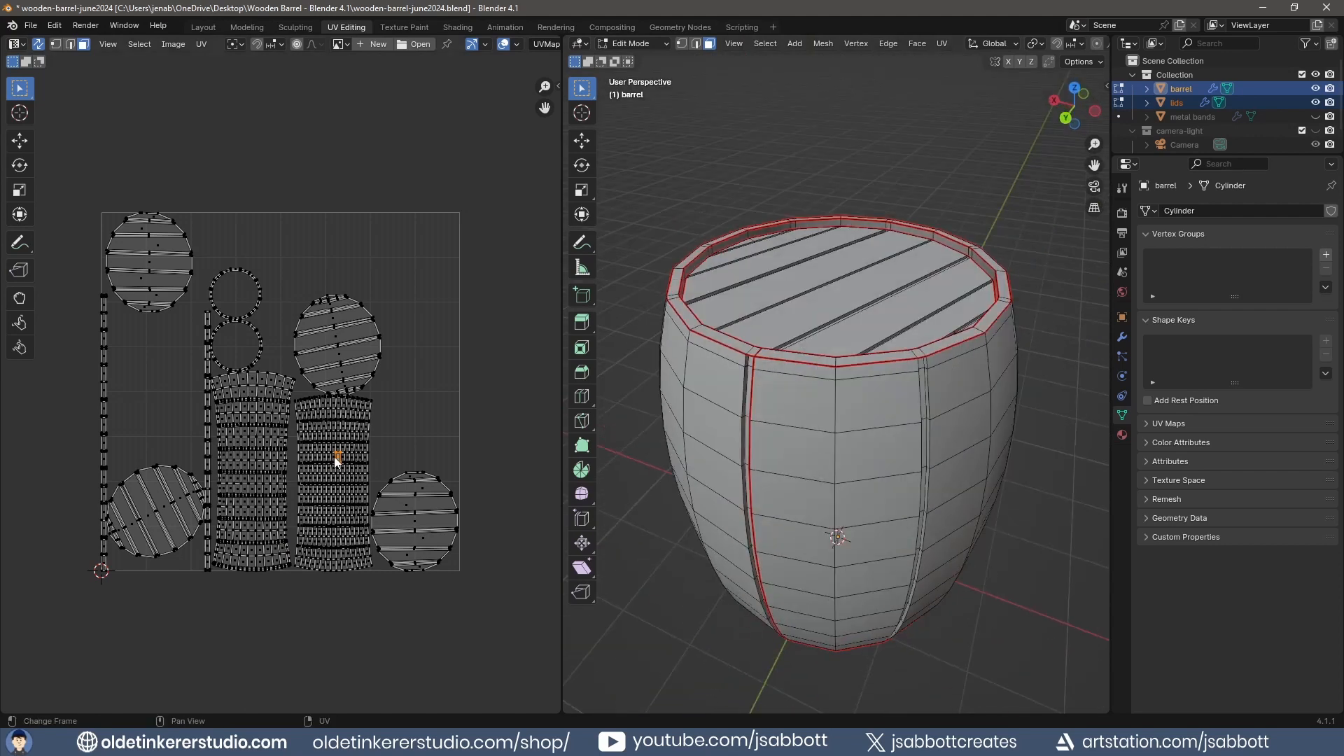
pyautogui.write('l')
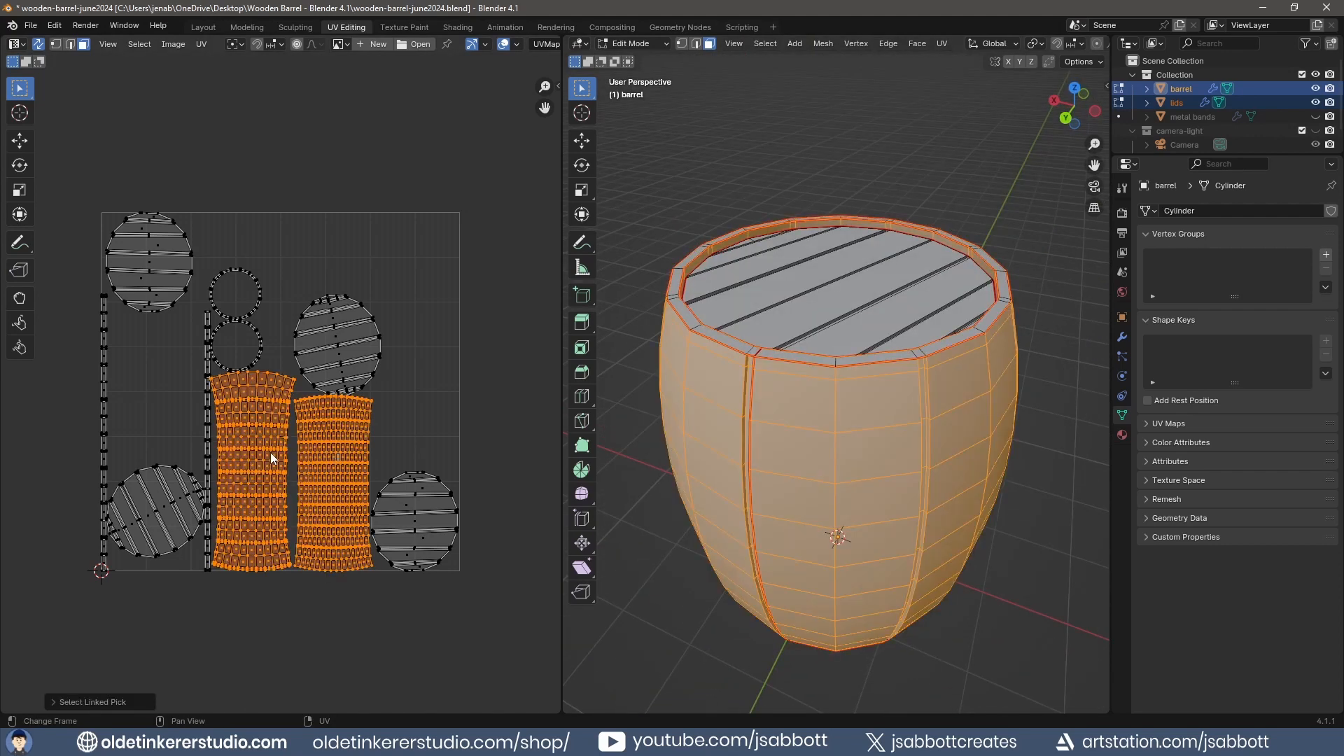
pyautogui.write('r90')
pyautogui.press('Return')
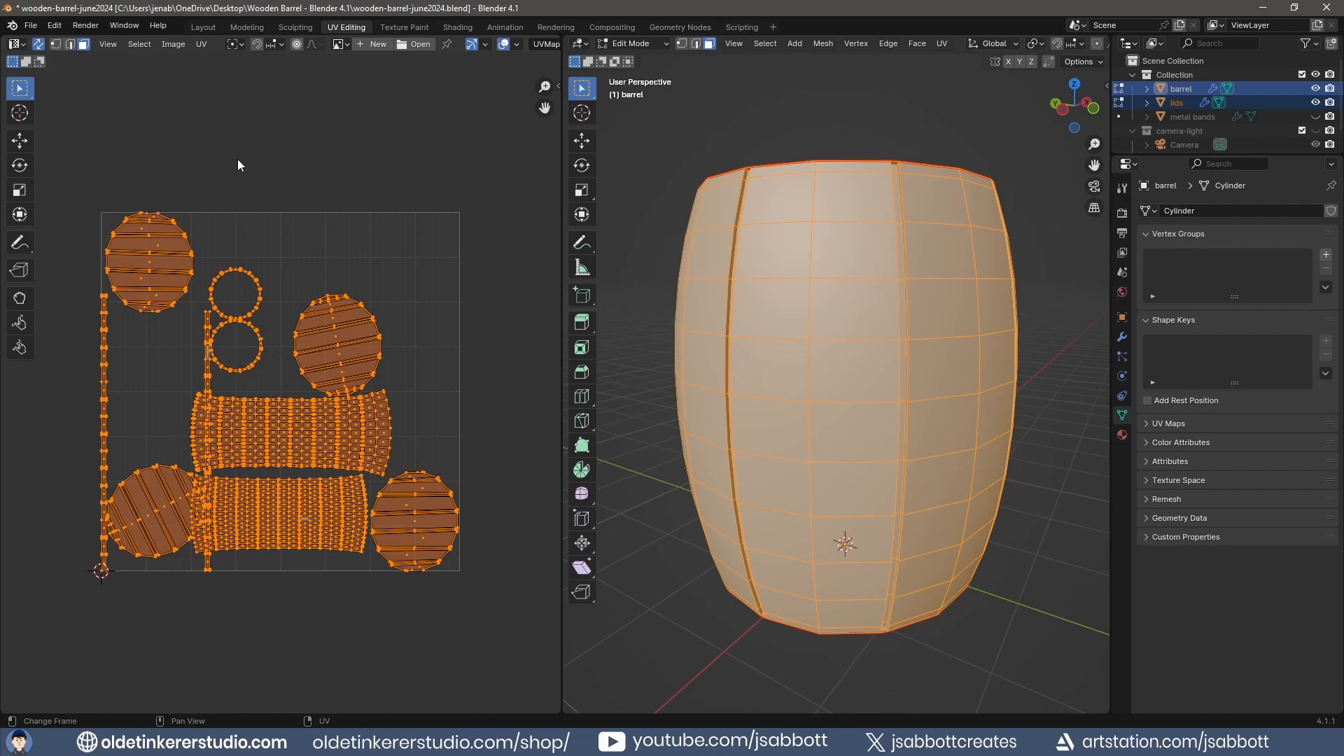
# Disable UV sync selection, select all UV islands of the barrel and lids, and pack them with Rotate off
pyautogui.click(39, 44)
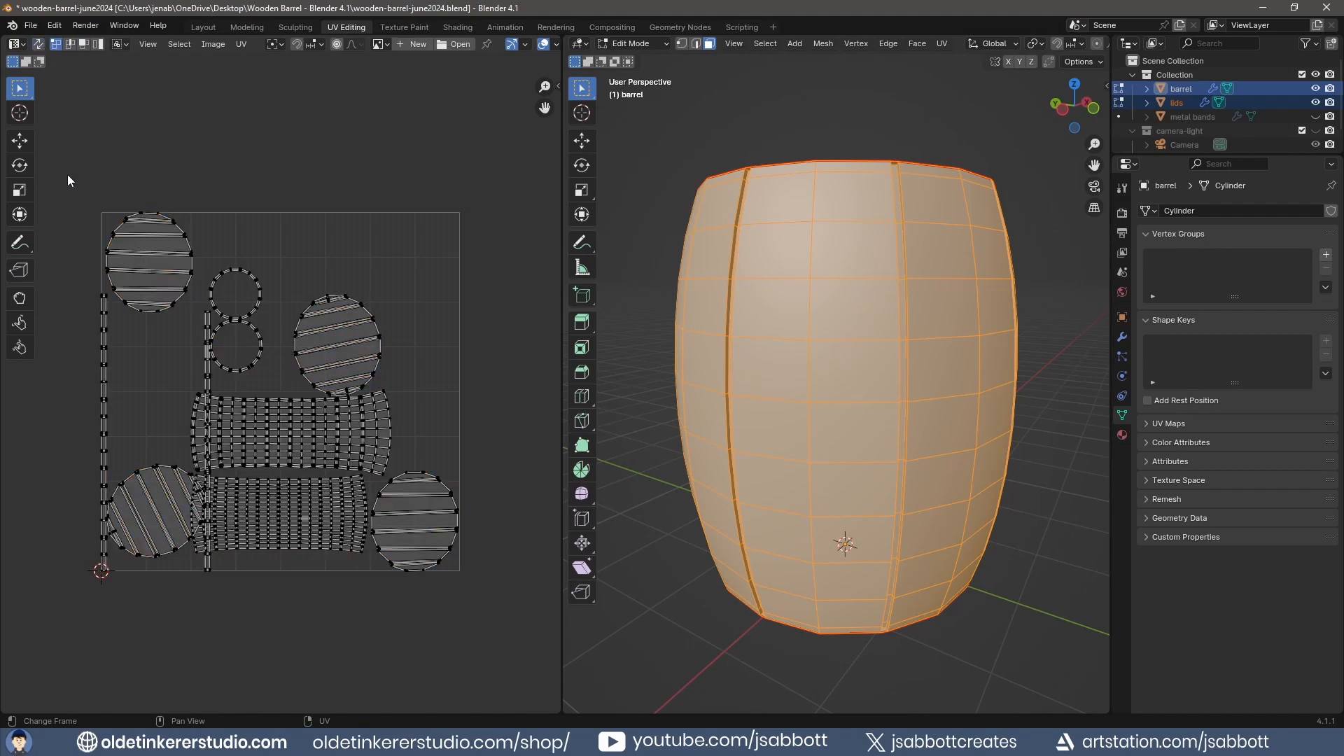
pyautogui.moveTo(67, 174); pyautogui.dragTo(516, 627)
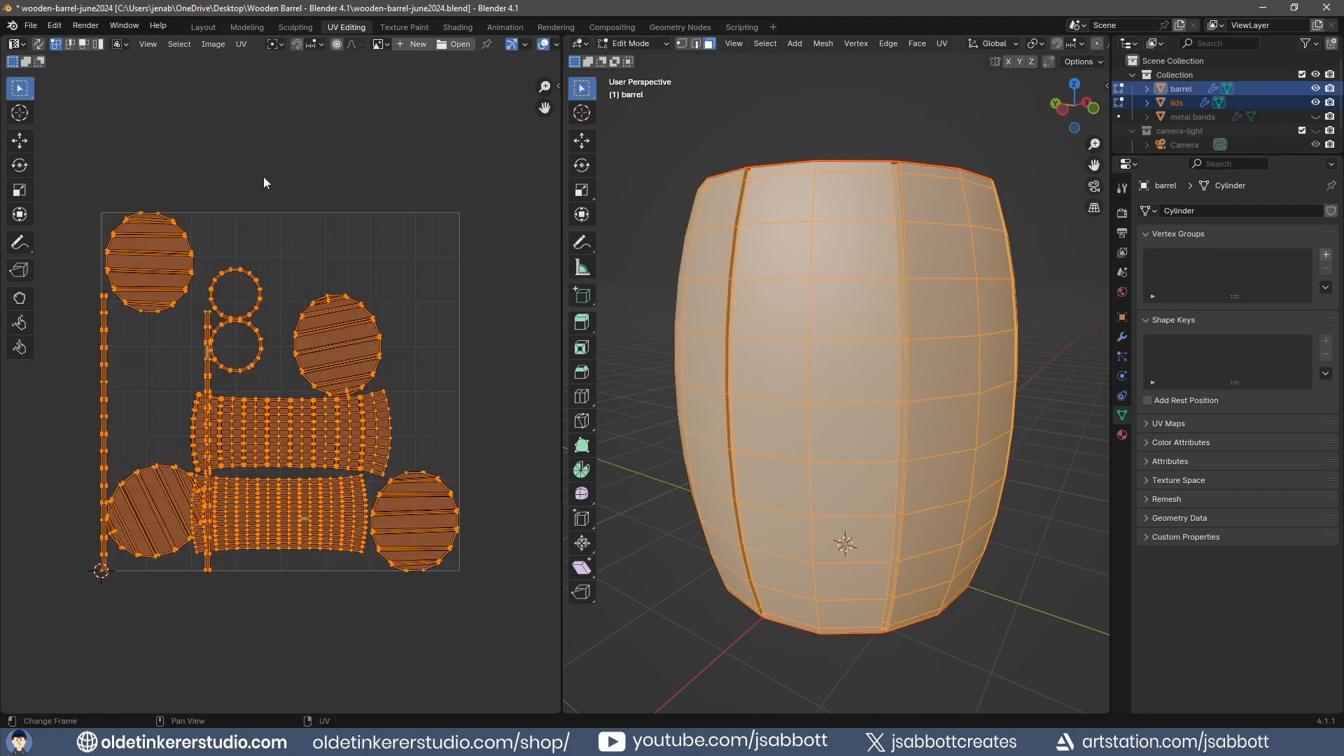
pyautogui.click(241, 44)
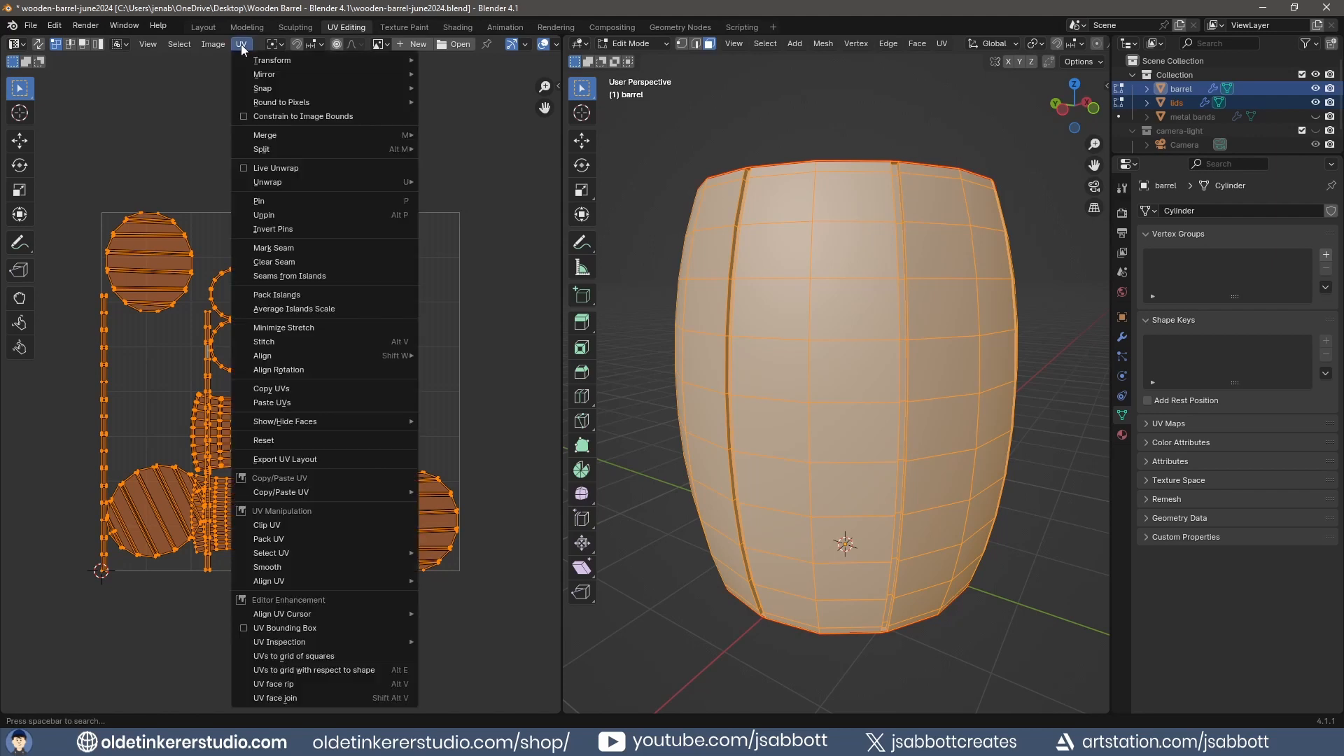
pyautogui.click(298, 293)
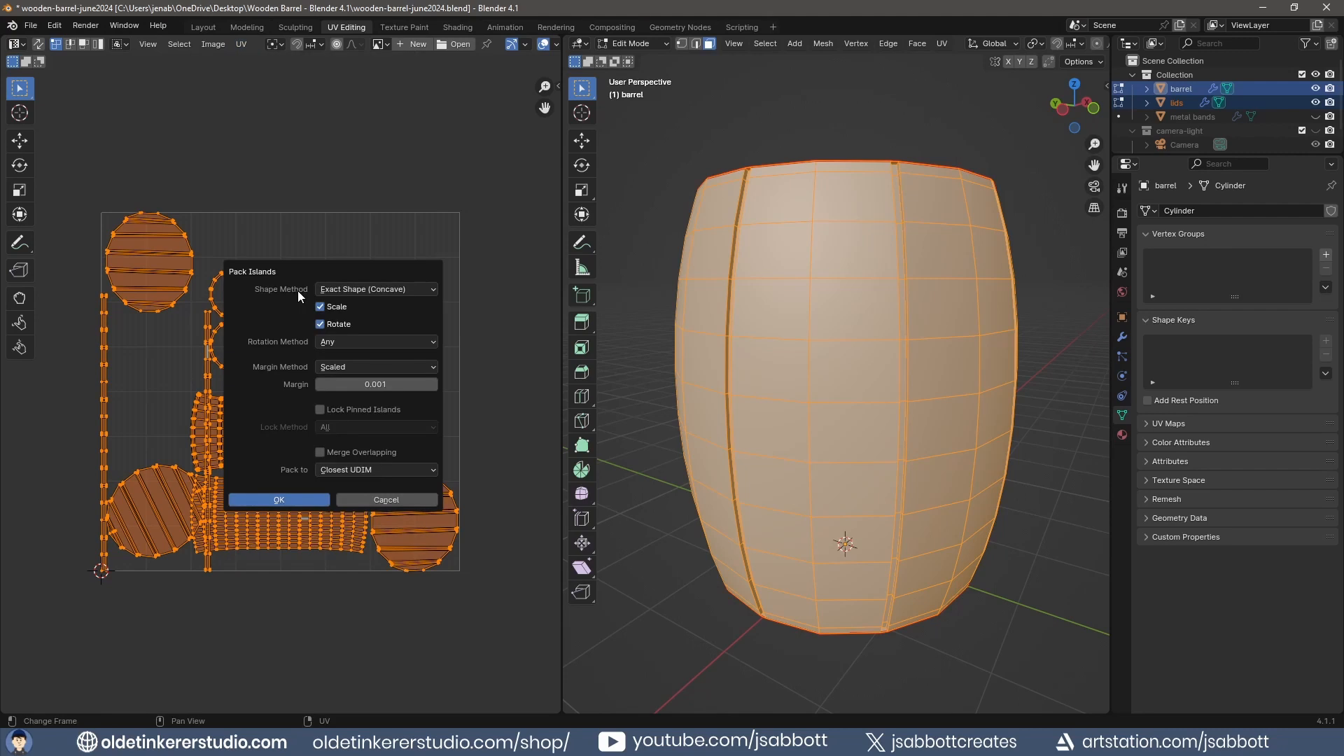
pyautogui.click(320, 324)
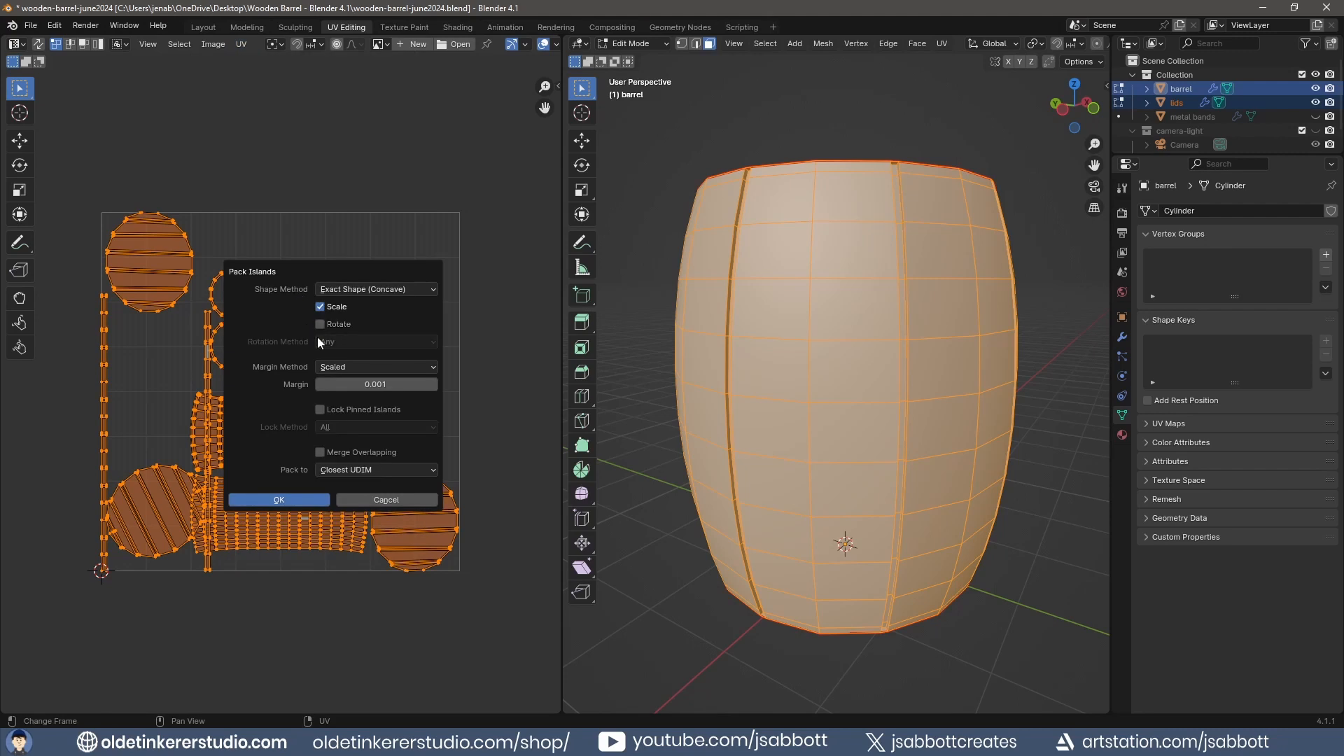
pyautogui.click(308, 498)
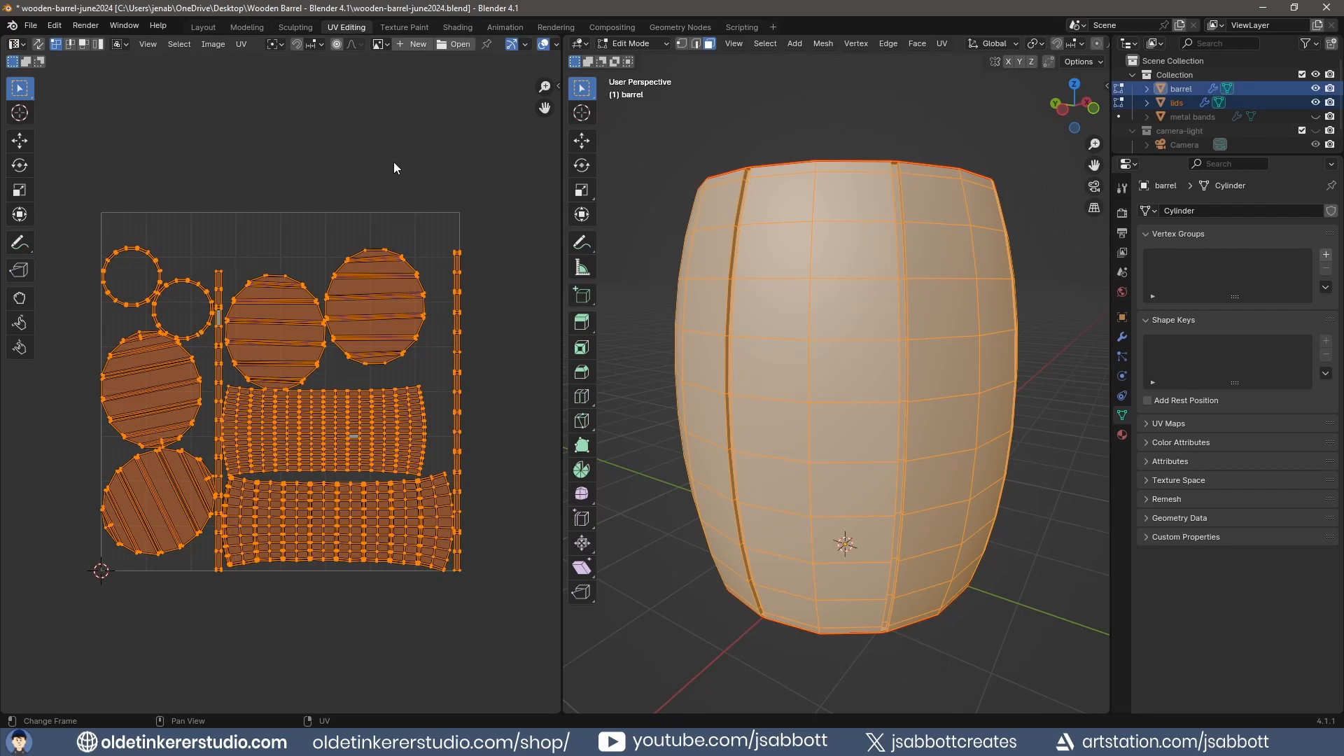
# Set up a Material Preview viewport with a Shader Editor area below it, and select the barrel
pyautogui.press('z')
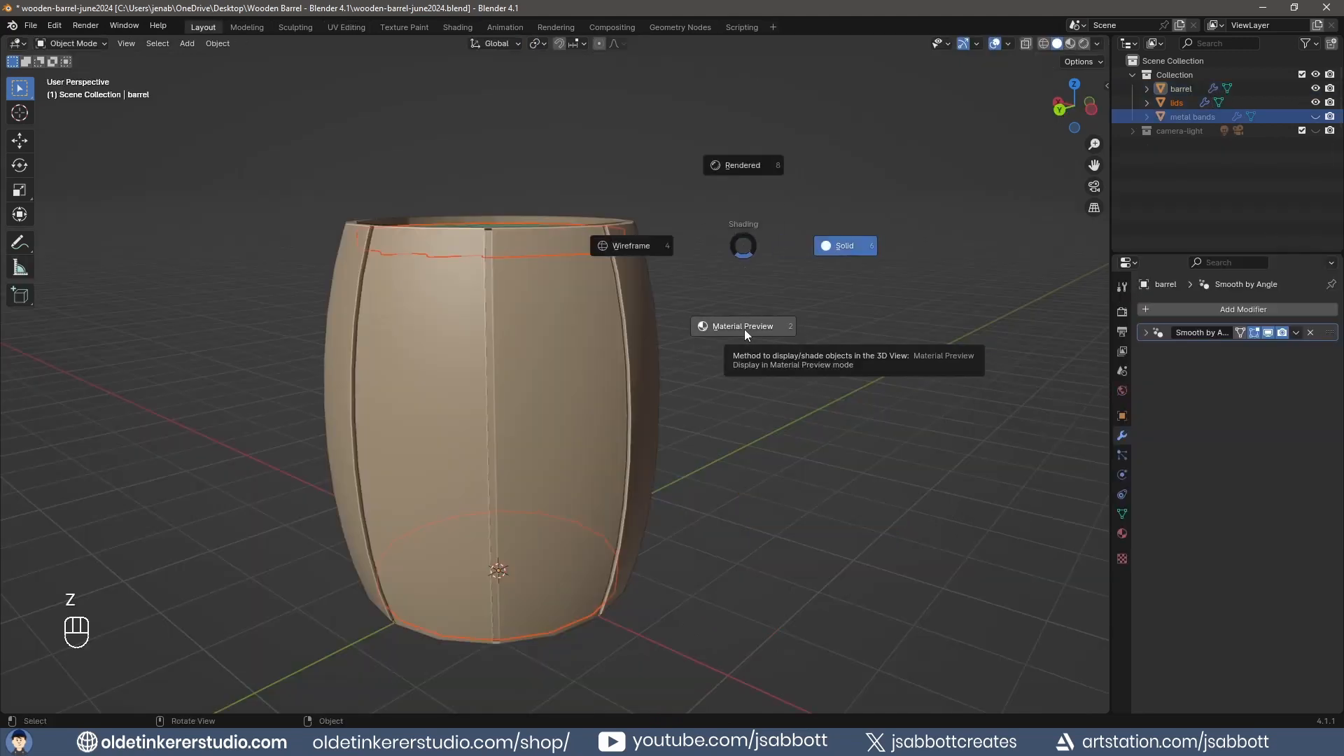
pyautogui.click(745, 329)
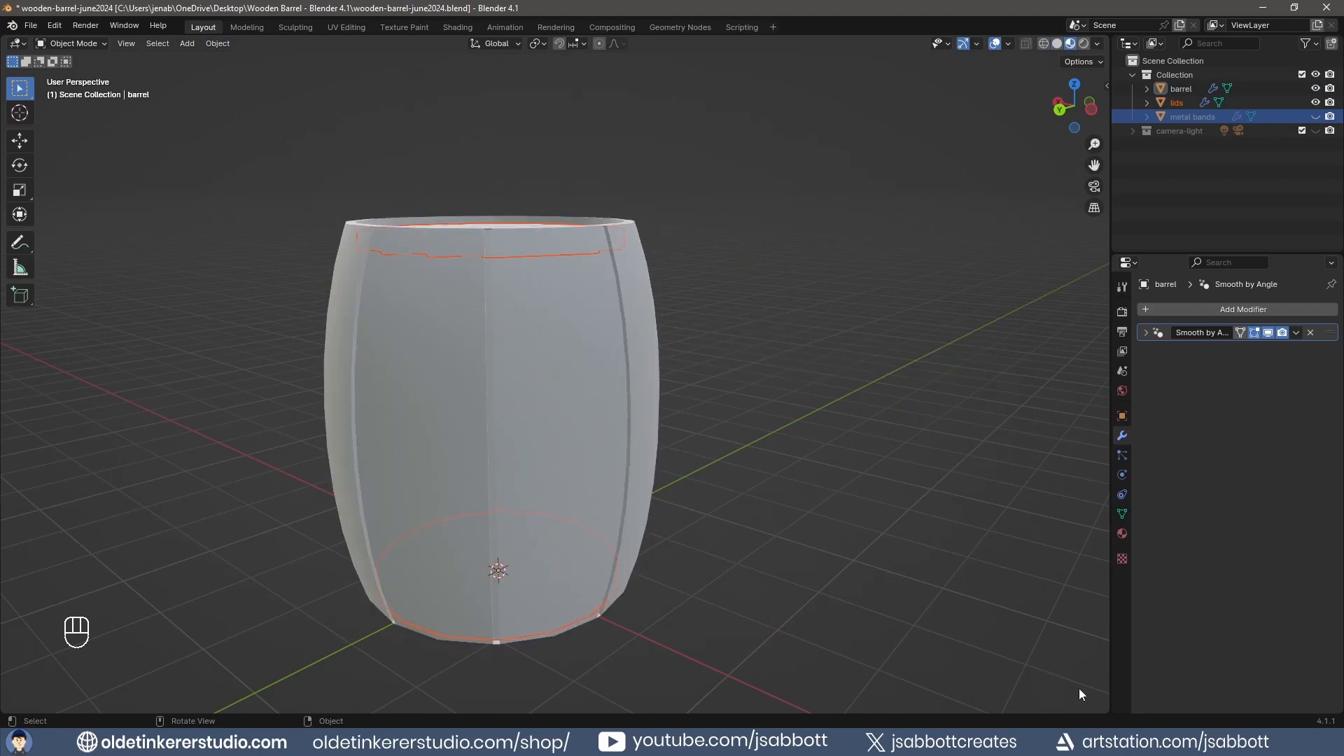
pyautogui.moveTo(1102, 711); pyautogui.dragTo(1029, 359)
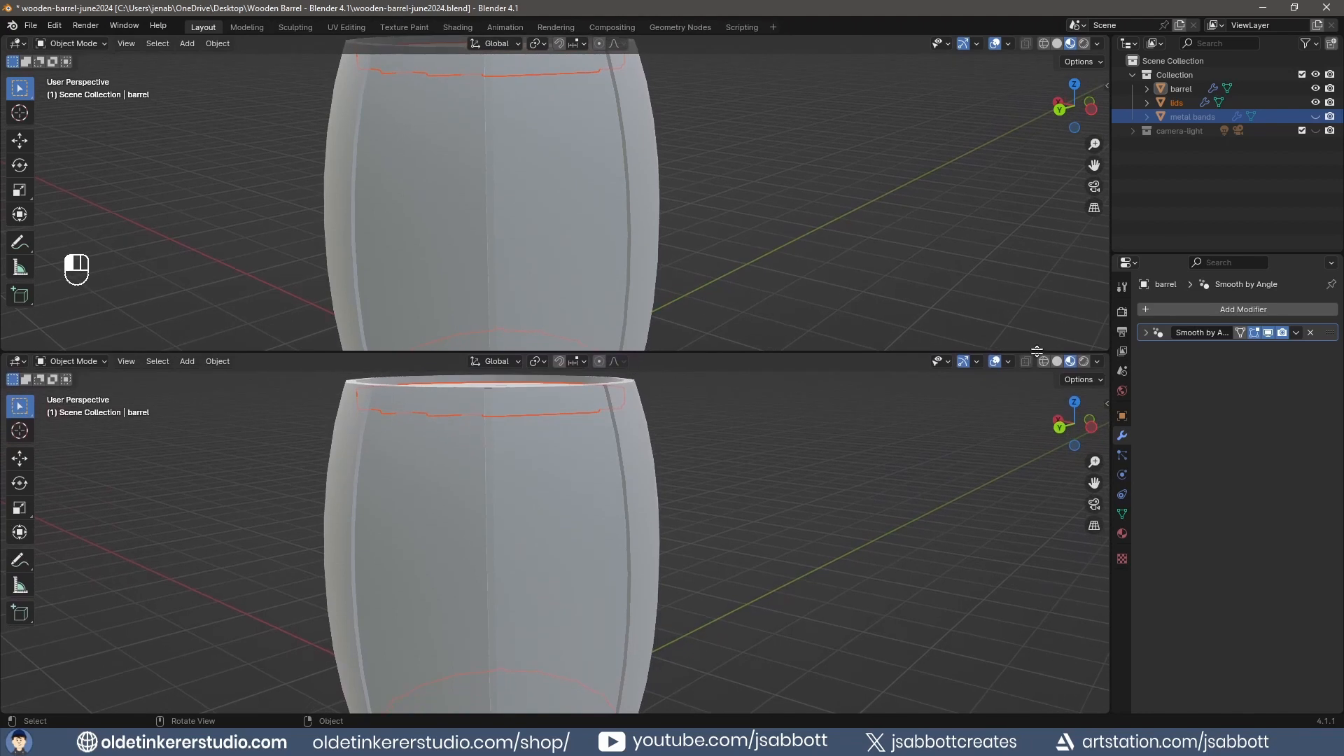
pyautogui.click(17, 361)
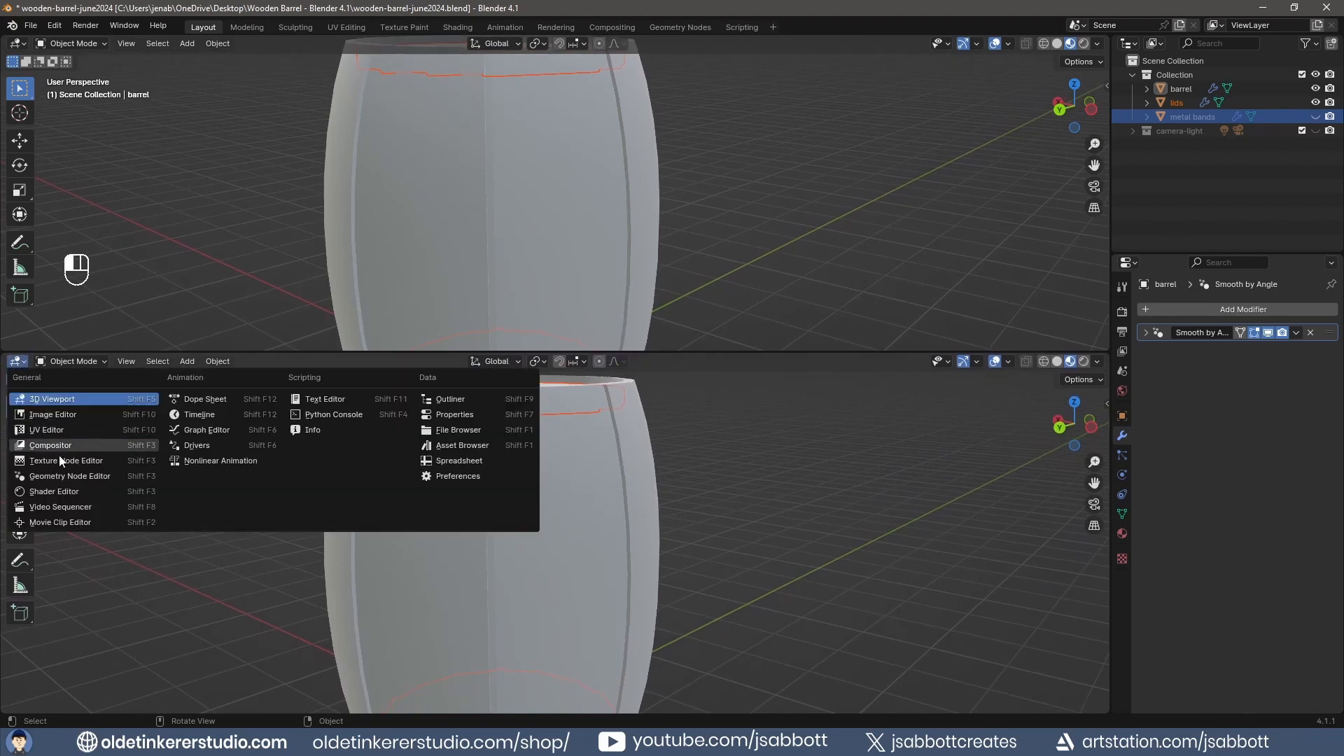
pyautogui.click(56, 492)
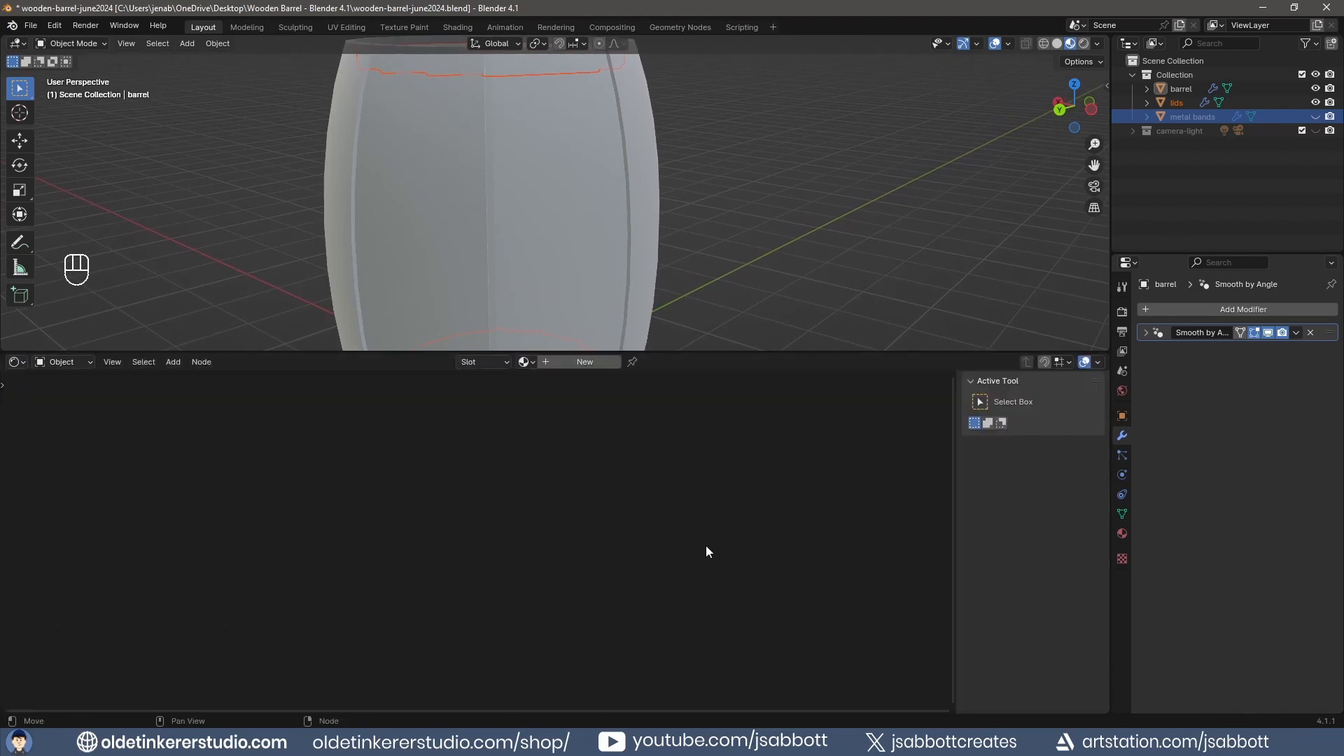
pyautogui.press('n')
pyautogui.click(546, 212)
pyautogui.press('KP_1')
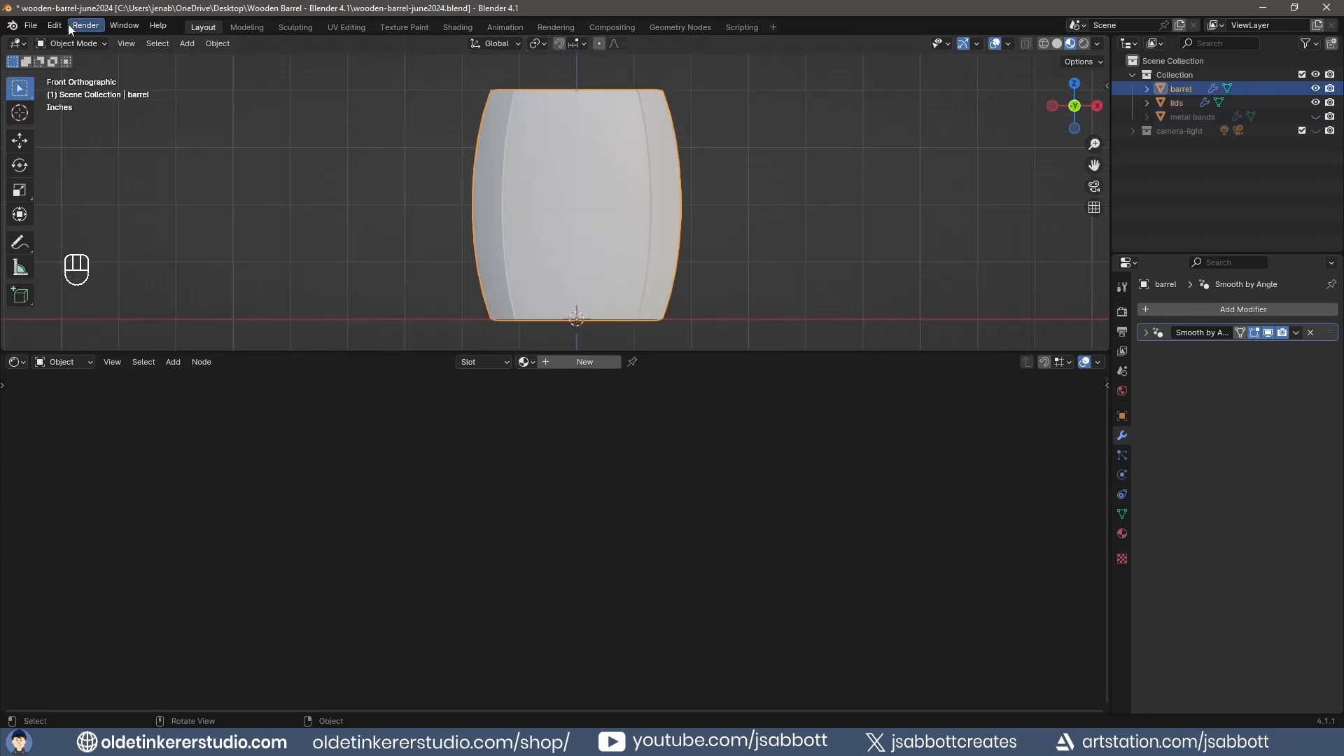
# Search the add-ons in the Preferences for "node" to check whether Node Wrangler is enabled
pyautogui.click(60, 24)
pyautogui.click(109, 203)
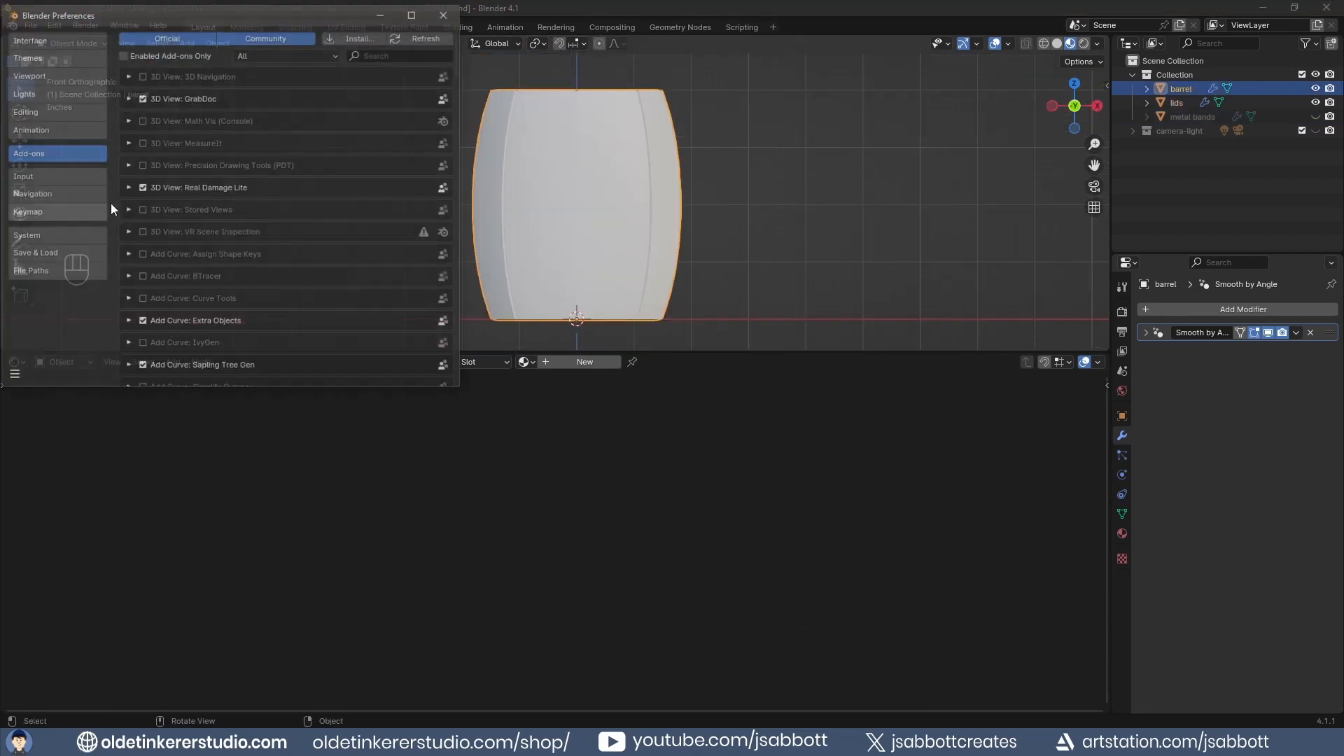
pyautogui.click(389, 55)
pyautogui.write('node')
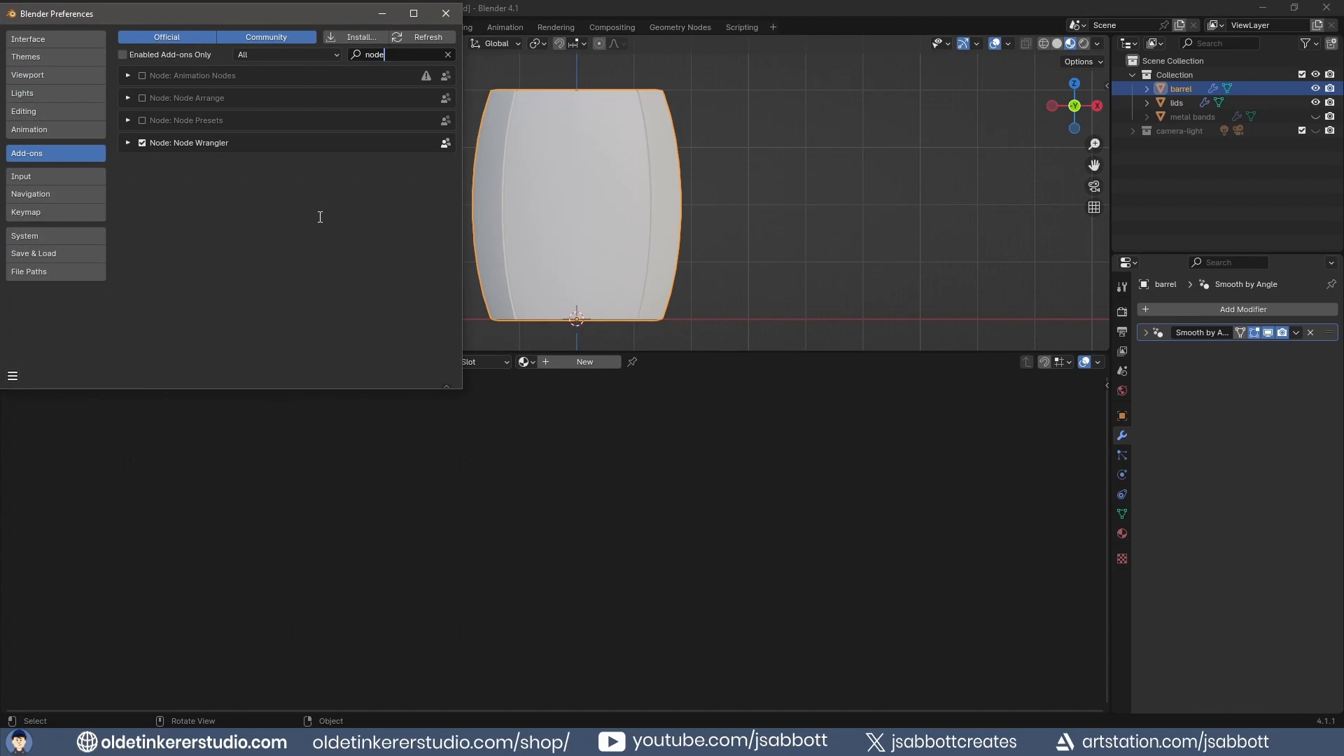
pyautogui.click(606, 389)
# Create a new material for the barrel and name it wood
pyautogui.click(574, 362)
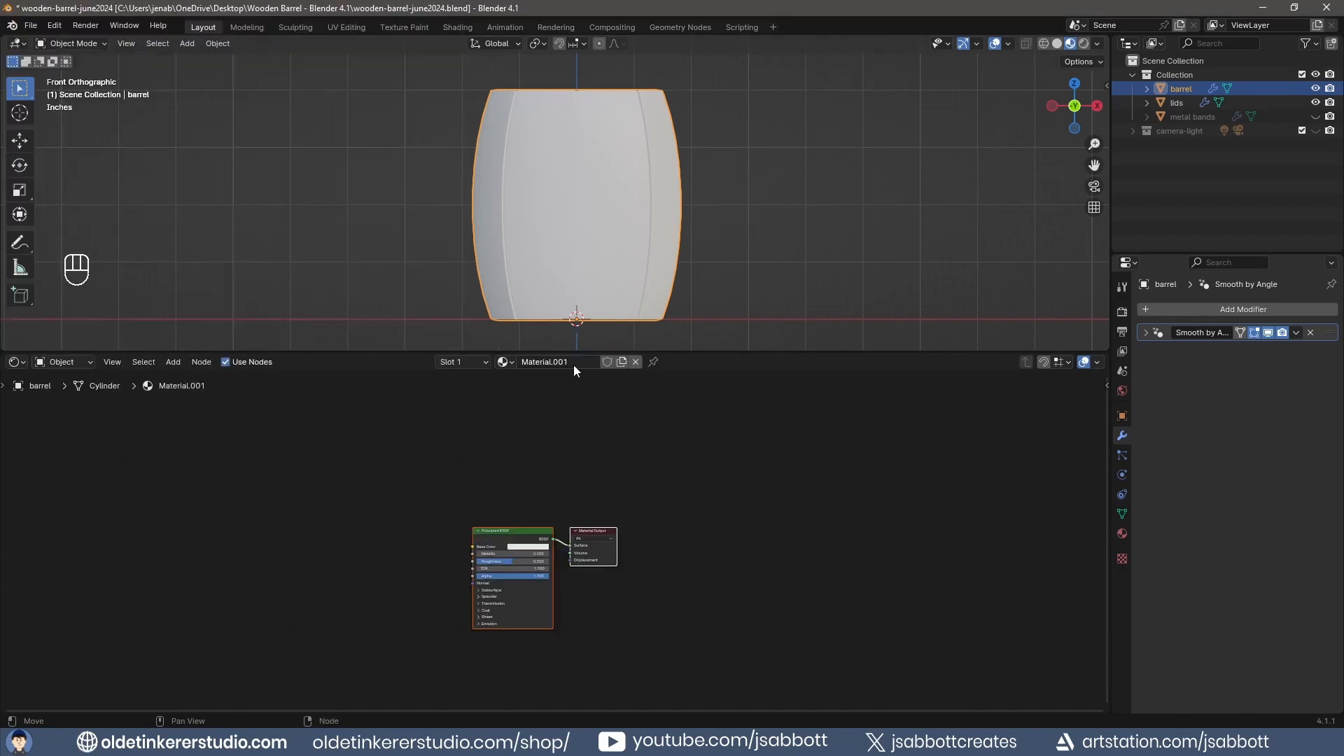
pyautogui.doubleClick(571, 363)
pyautogui.write('wood')
pyautogui.press('Return')
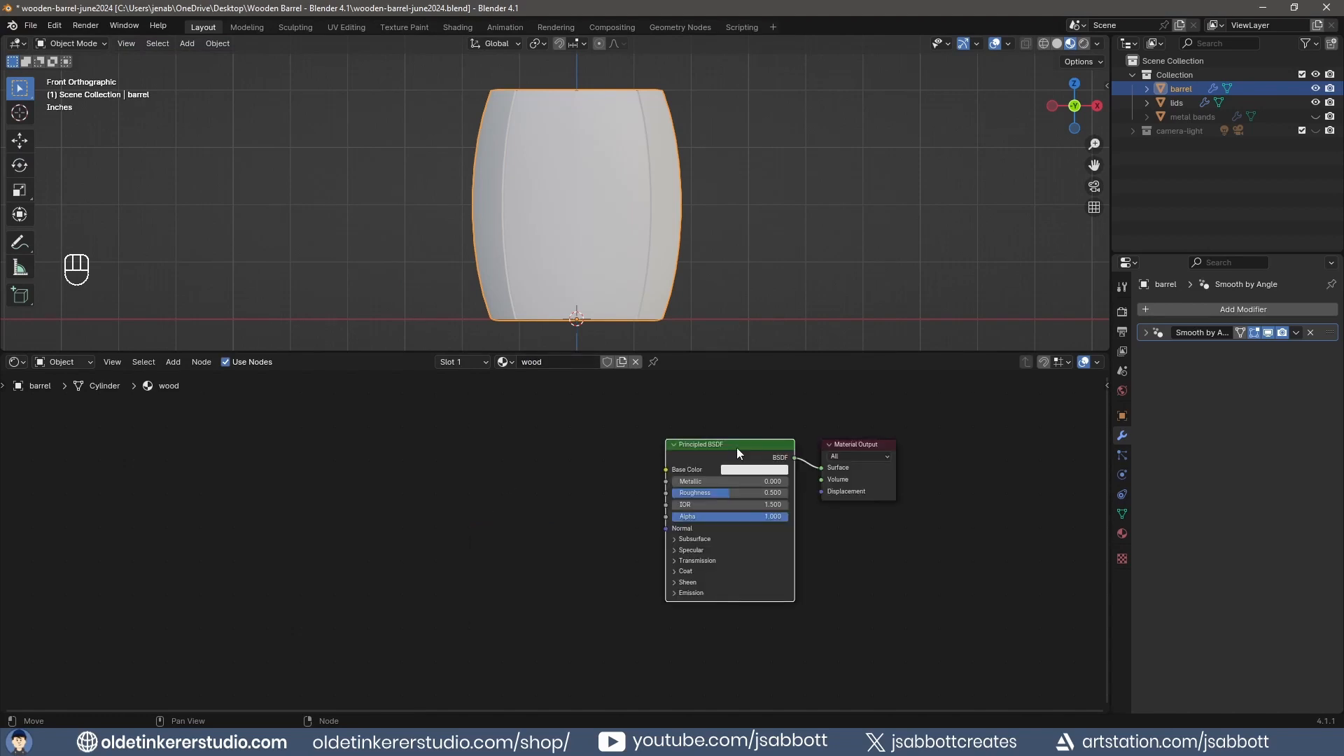
# Run the Principled Texture Setup with the ambient occlusion, Color, displacement, NormalGL and Roughness maps from the Wood060_2K-JPG folder
pyautogui.hotkey('ctrl', 'shift', 't')
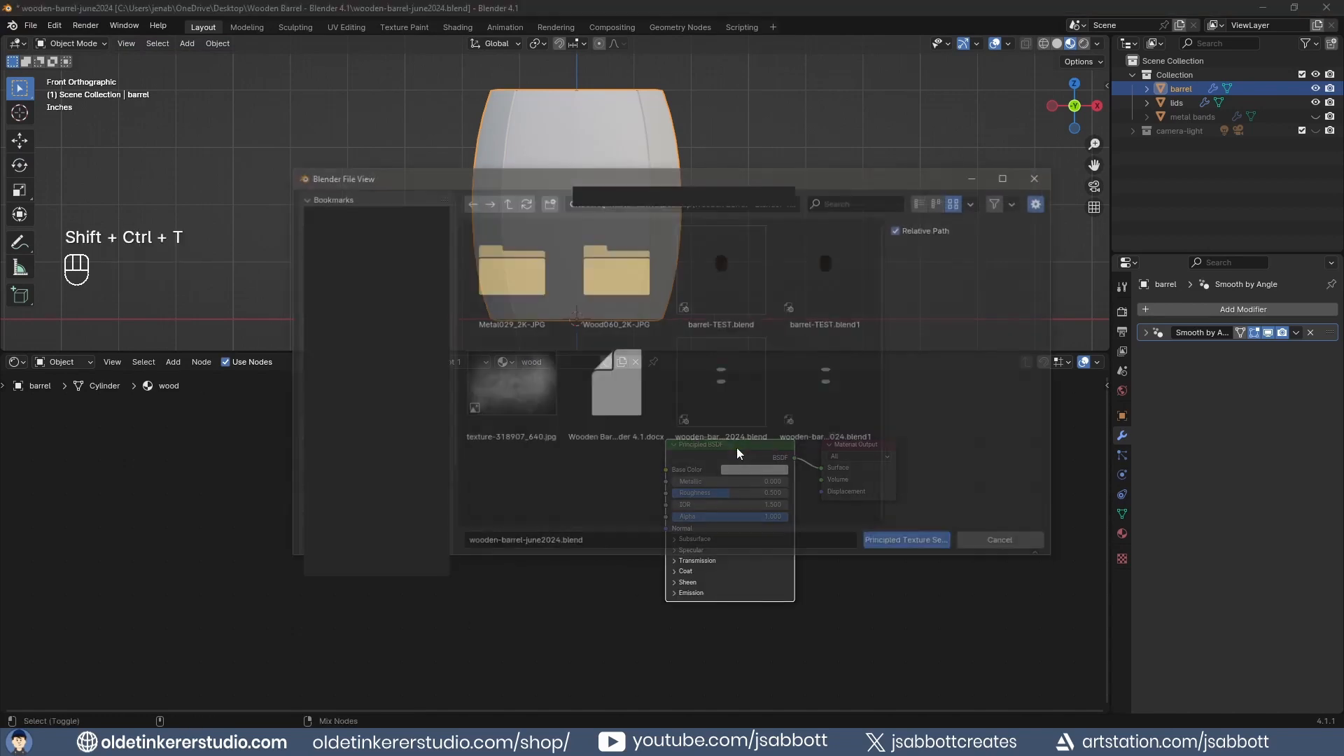
pyautogui.doubleClick(613, 273)
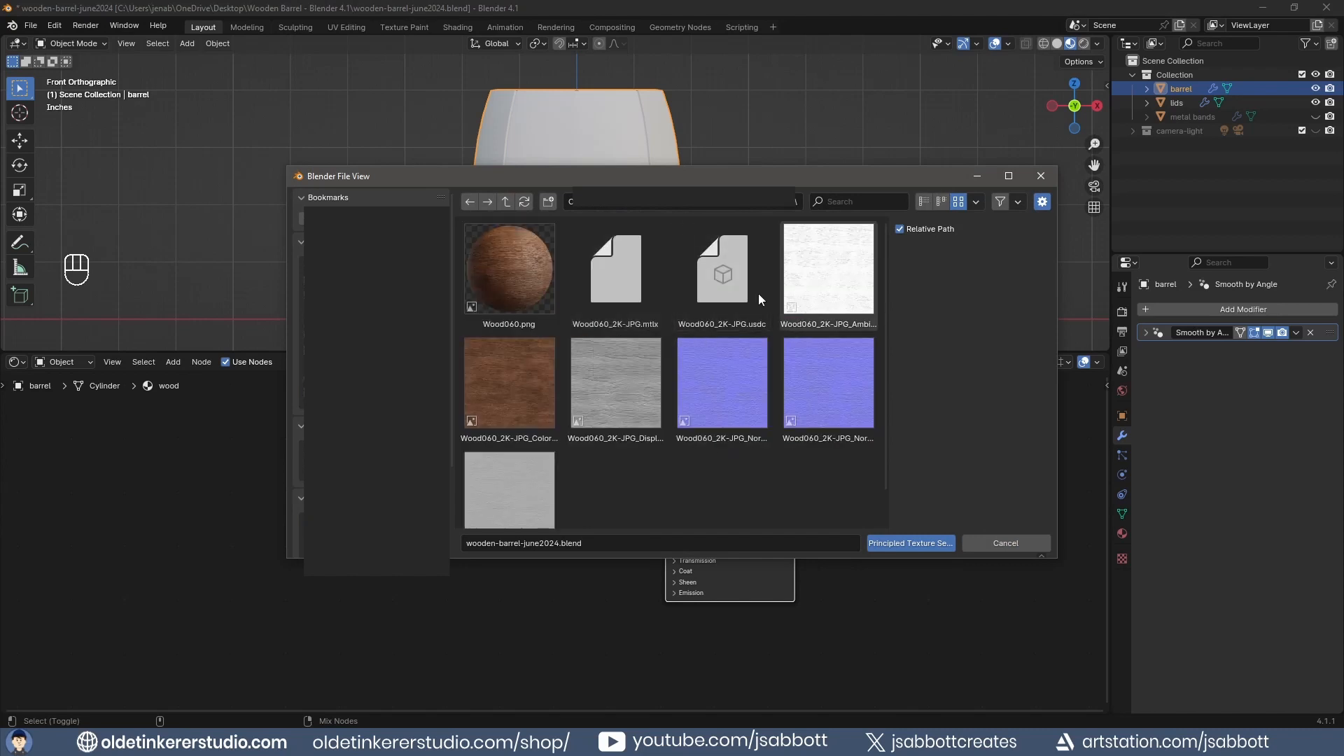
pyautogui.click(509, 376)
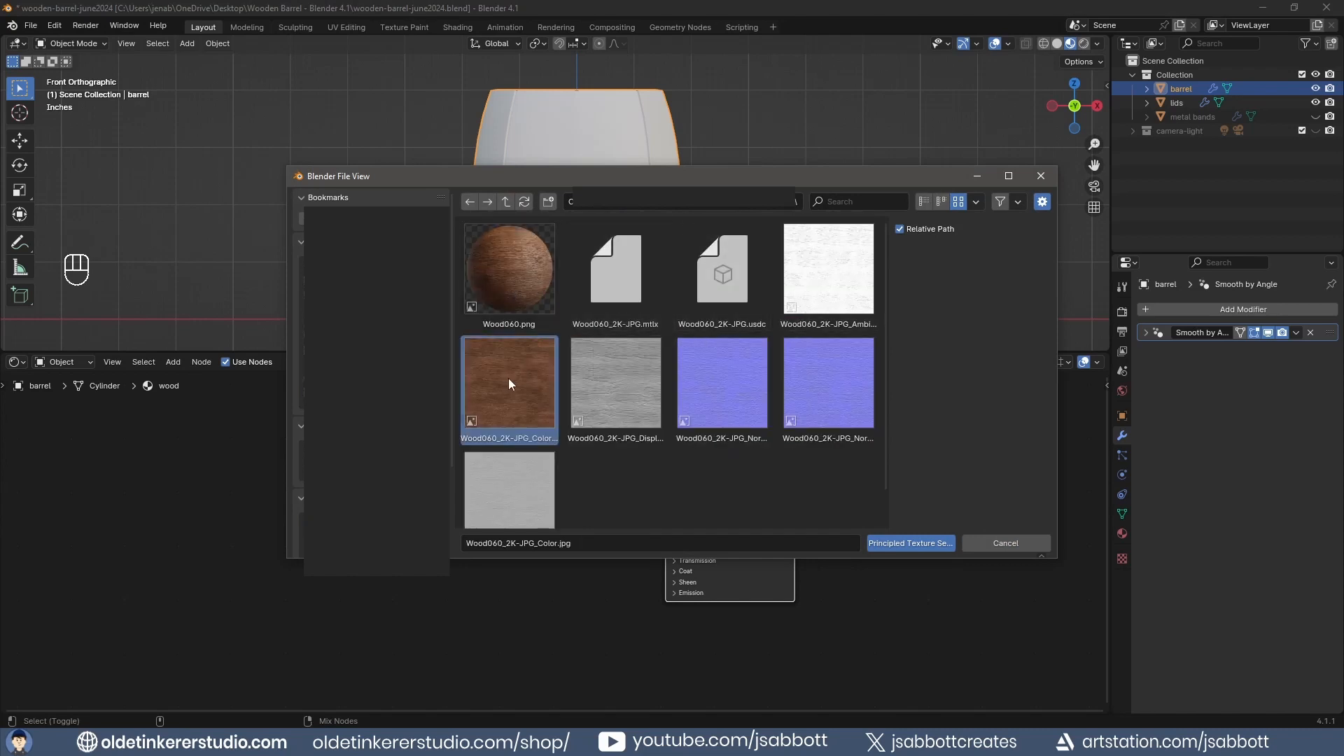
pyautogui.keyDown('shift'); pyautogui.click(824, 270); pyautogui.keyUp('shift')
pyautogui.keyDown('shift'); pyautogui.click(598, 390); pyautogui.keyUp('shift')
pyautogui.keyDown('shift'); pyautogui.click(791, 396); pyautogui.keyUp('shift')
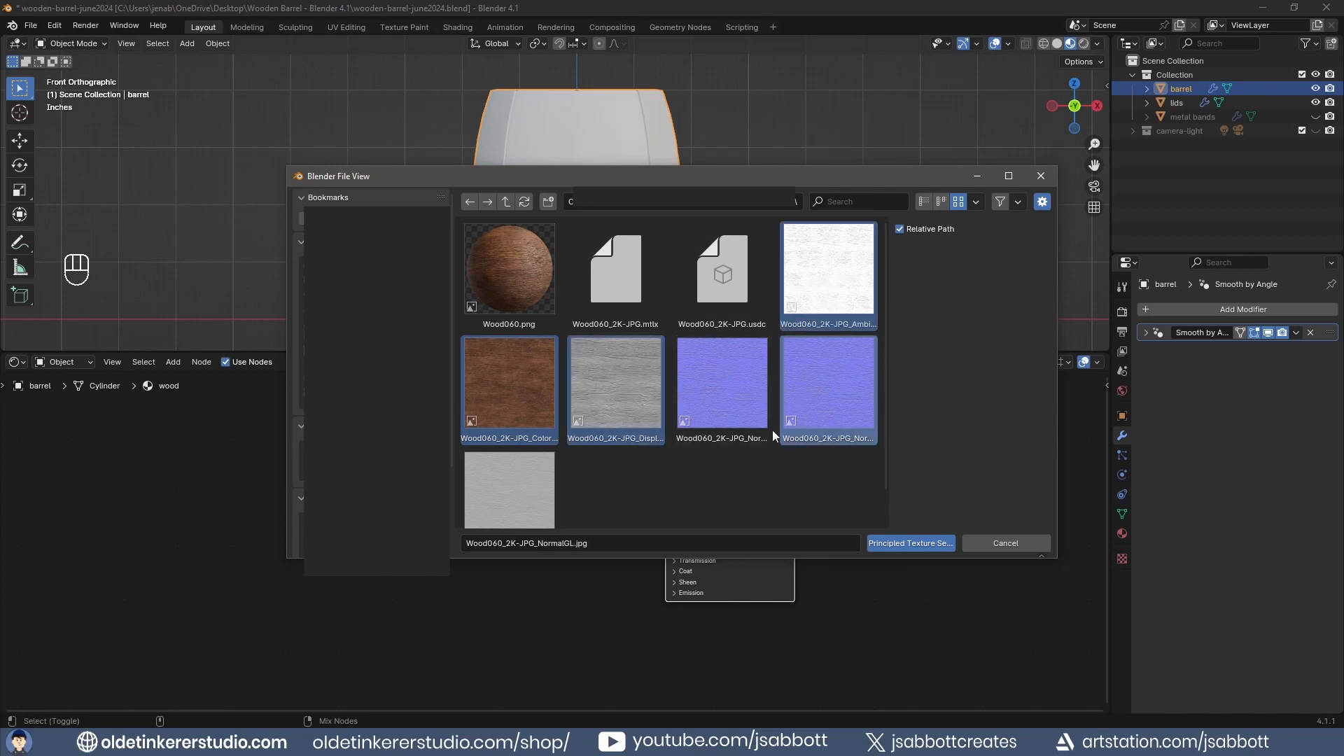
pyautogui.keyDown('shift'); pyautogui.click(514, 494); pyautogui.keyUp('shift')
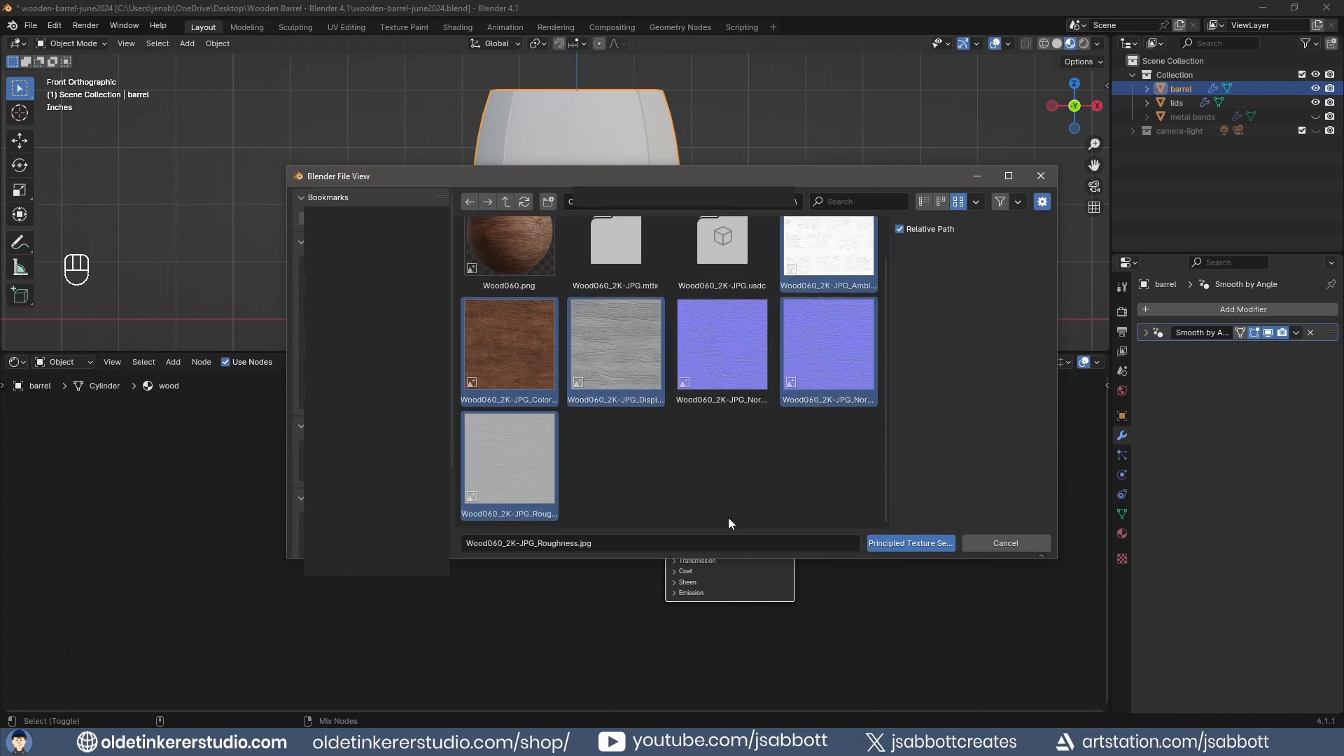
pyautogui.click(915, 546)
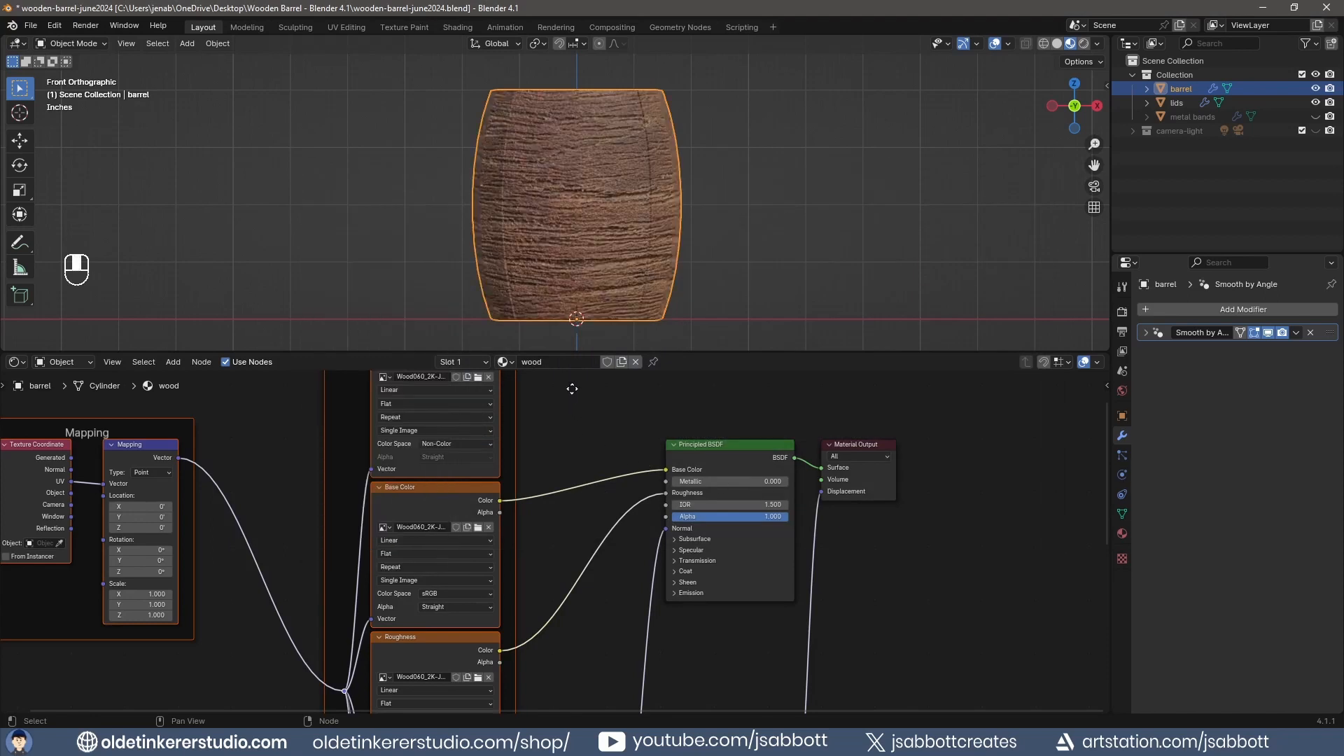
# Insert a Mix Color node between Base Color and the Principled BSDF, and connect the Ambient Occlusion color to its B input
pyautogui.moveTo(571, 397); pyautogui.dragTo(598, 484, button='middle')
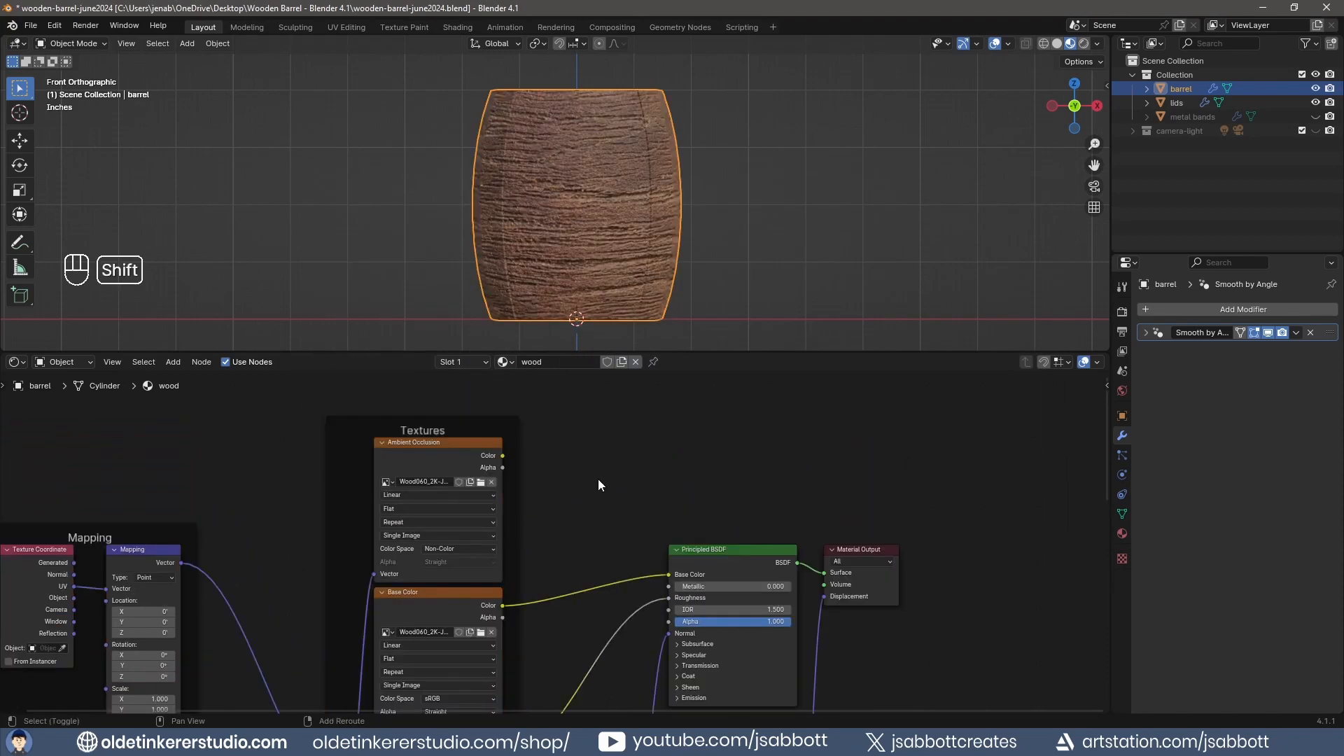
pyautogui.hotkey('shift', 'a')
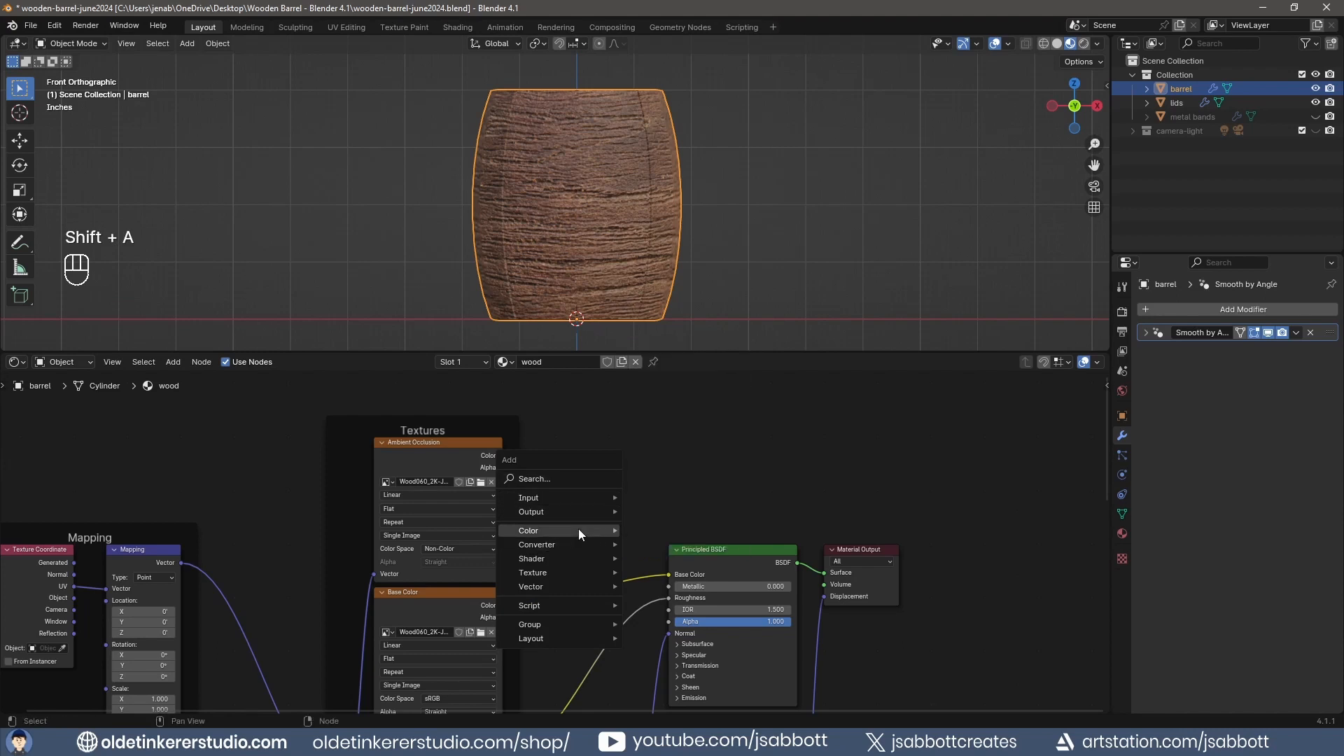
pyautogui.moveTo(579, 530)
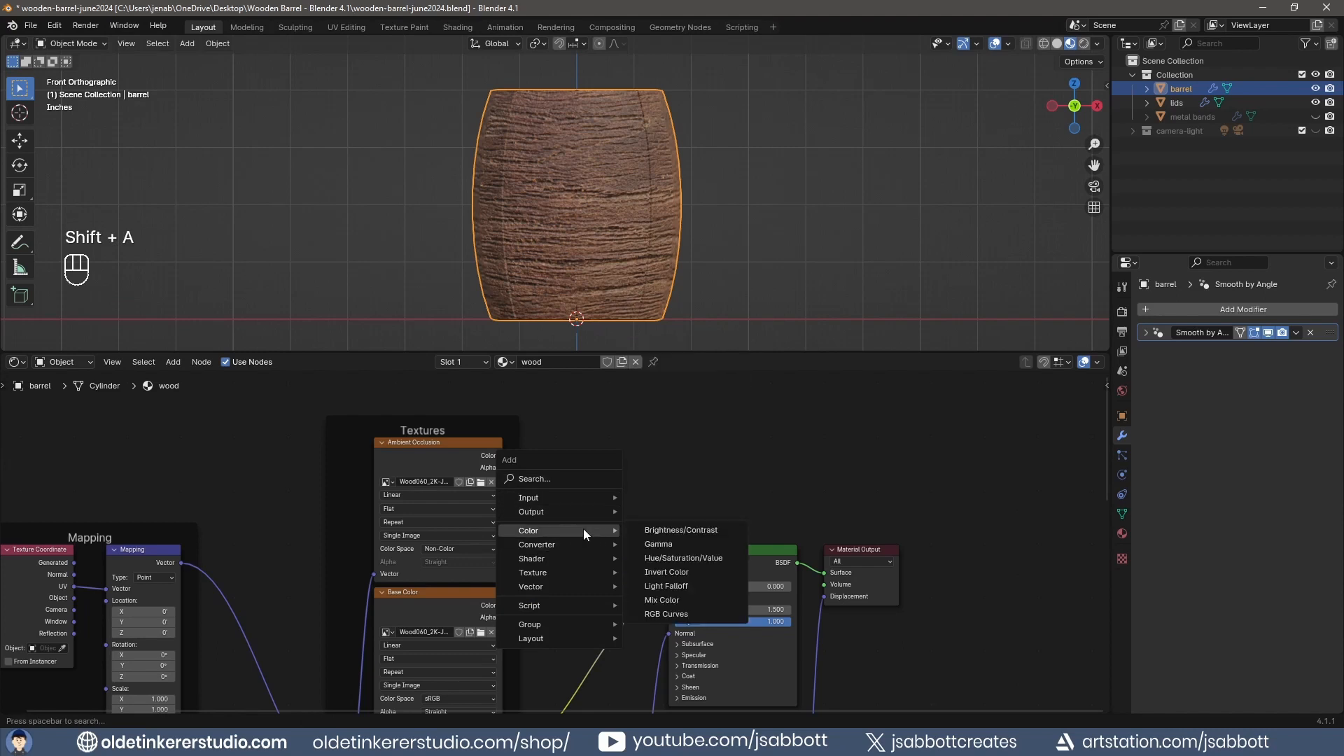
pyautogui.click(673, 599)
pyautogui.click(574, 477)
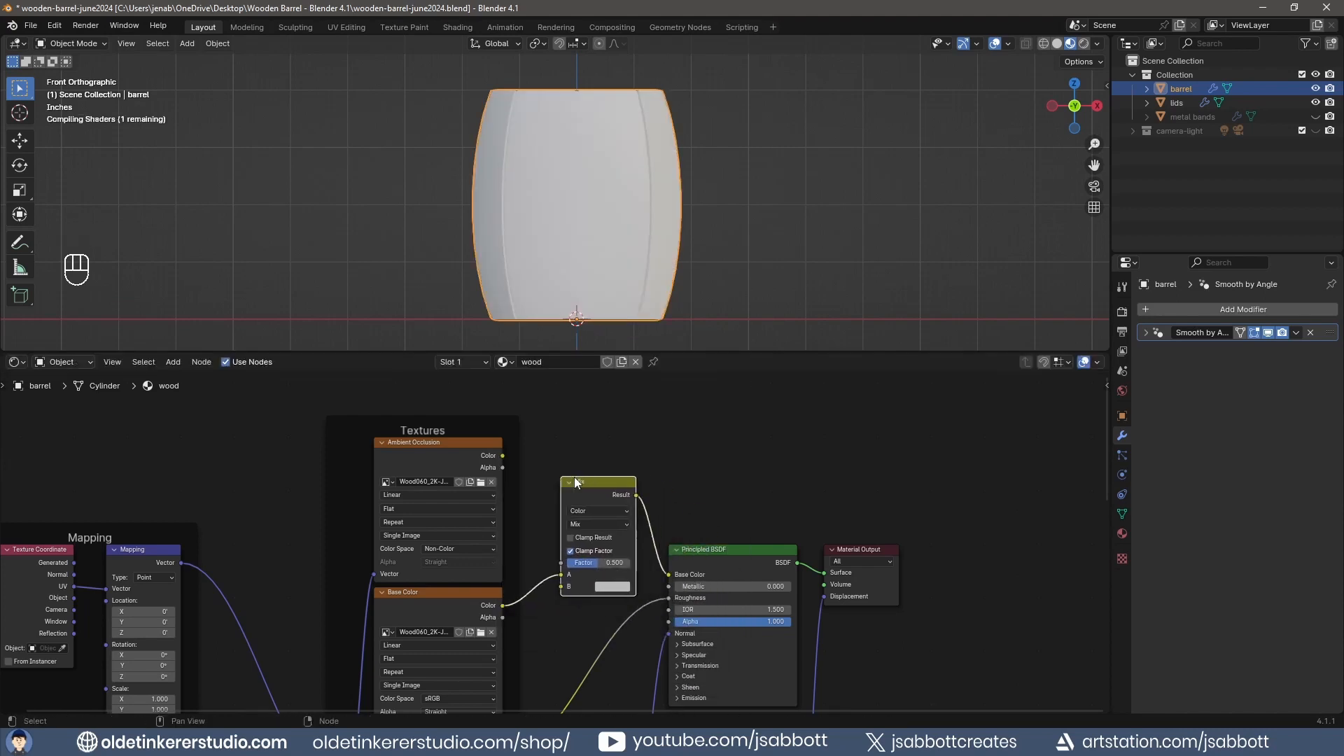
pyautogui.moveTo(504, 456); pyautogui.dragTo(552, 593)
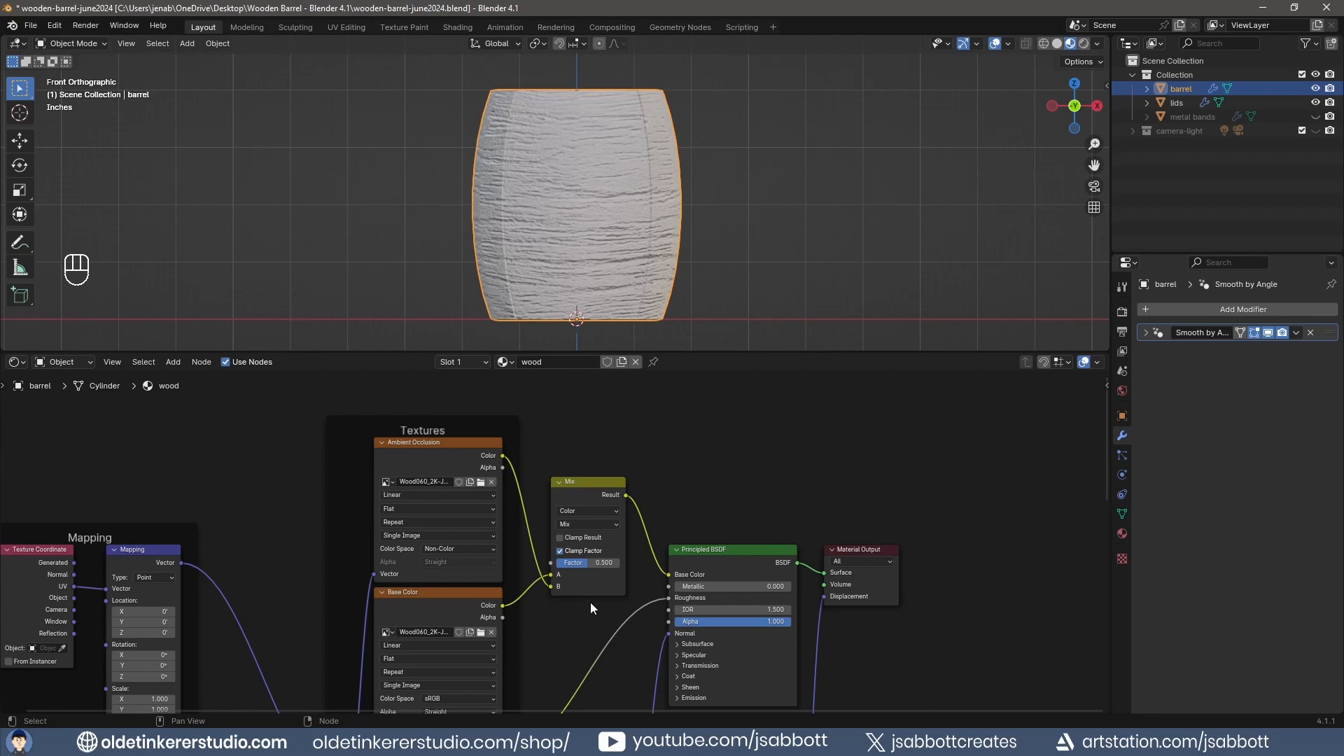
# Set the blending mode of the Mix node between Base Color and the Principled BSDF to Multiply
pyautogui.click(581, 512)
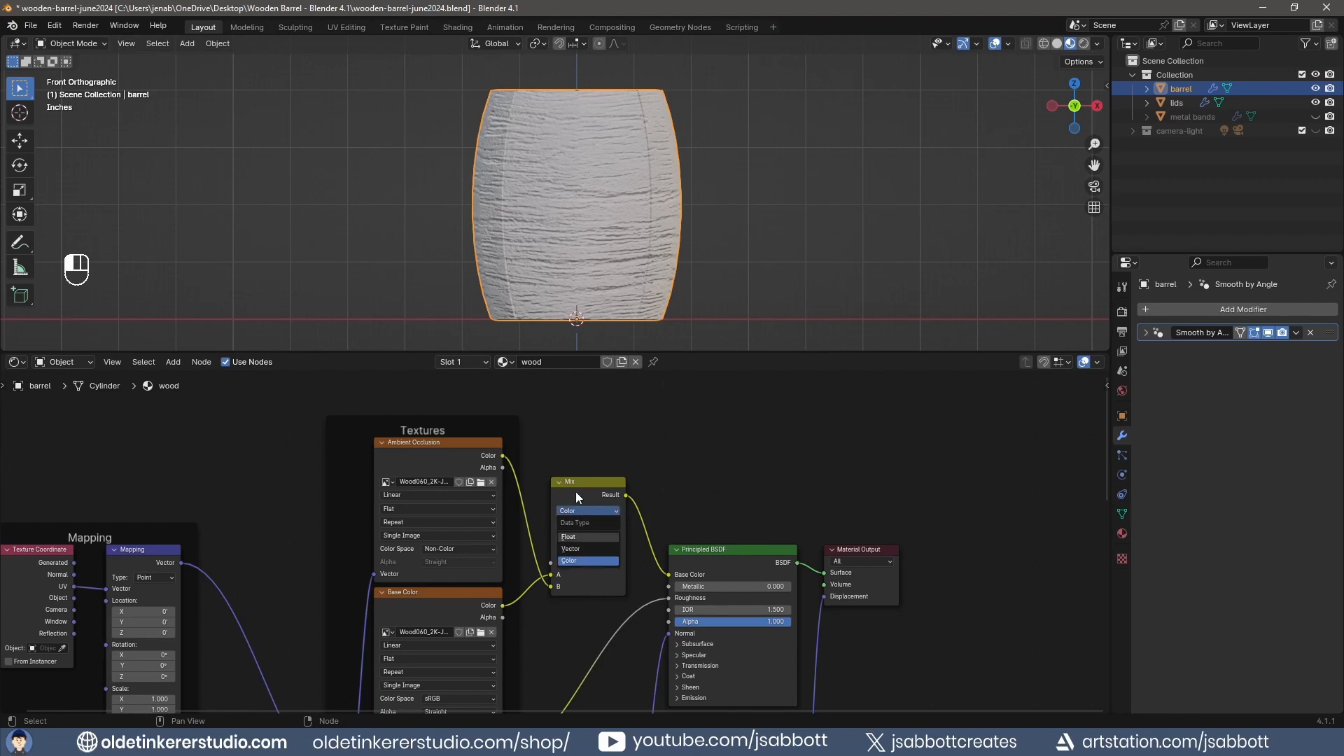
pyautogui.click(581, 527)
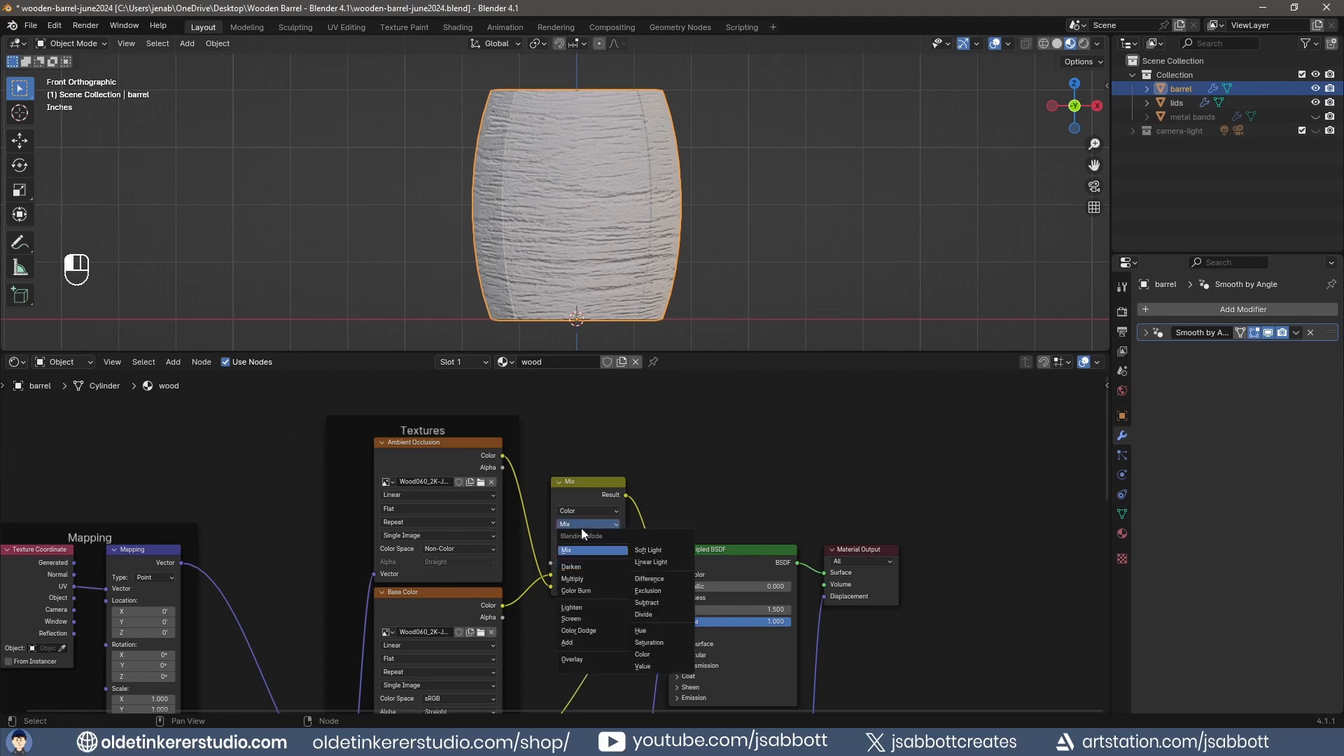
pyautogui.click(581, 577)
# Set the Mapping node's X, Y and Z scale to 3 in the wood material
pyautogui.moveTo(249, 605); pyautogui.dragTo(397, 493, button='middle')
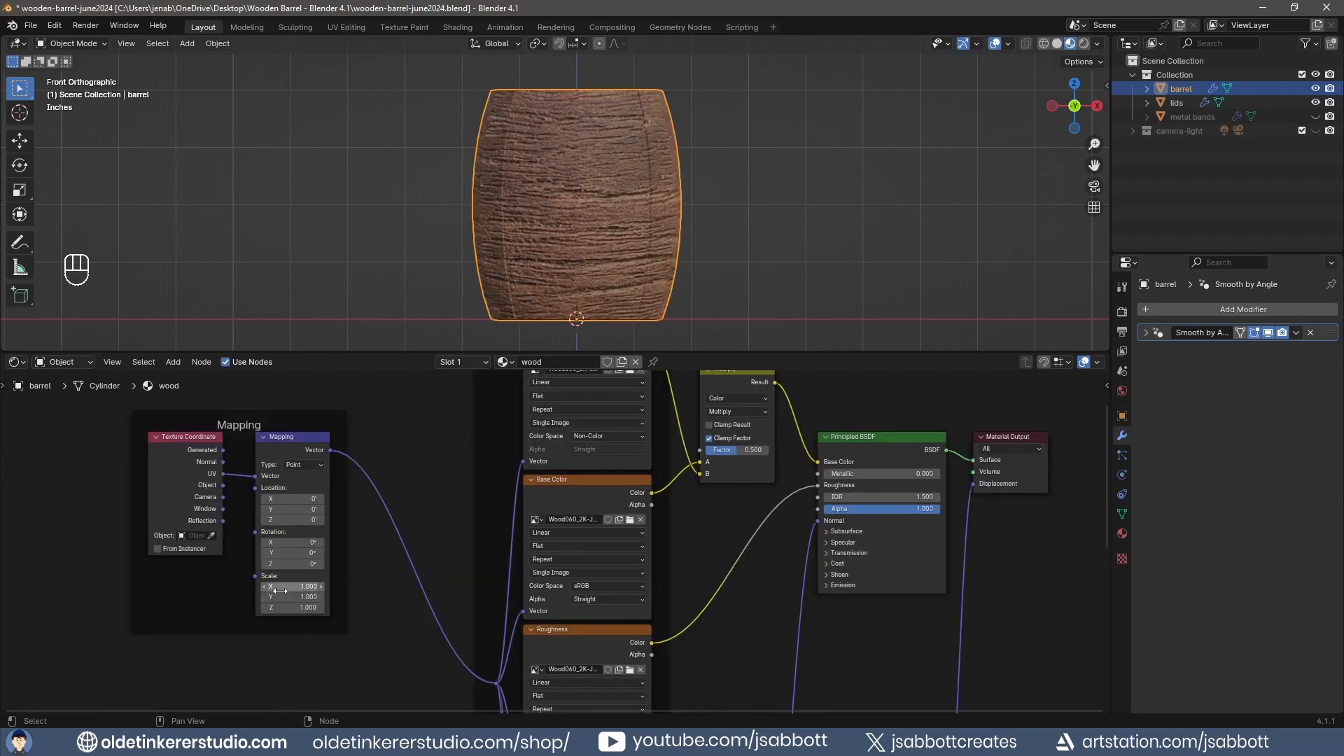
pyautogui.moveTo(280, 591); pyautogui.dragTo(280, 608)
pyautogui.write('3')
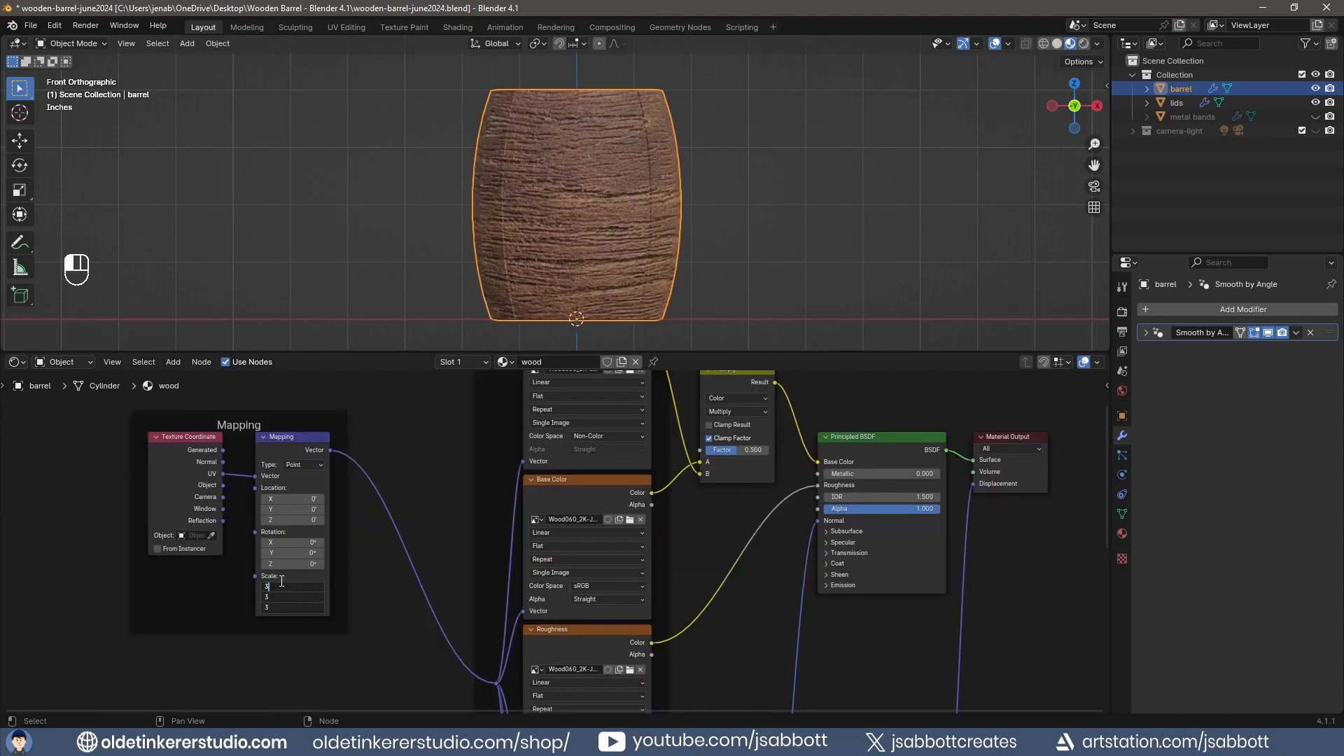
pyautogui.press('Return')
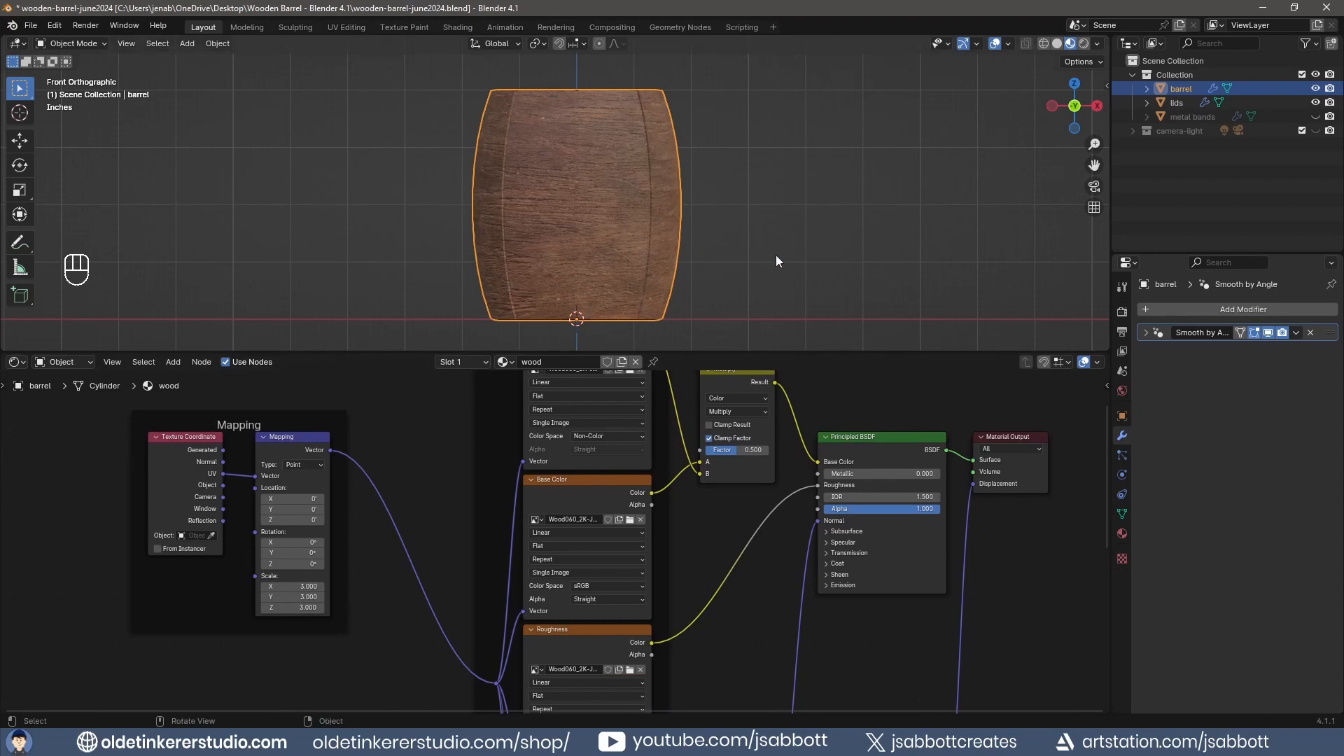
# Assign the existing wood material to the lids object
pyautogui.moveTo(773, 267); pyautogui.dragTo(615, 133, button='middle')
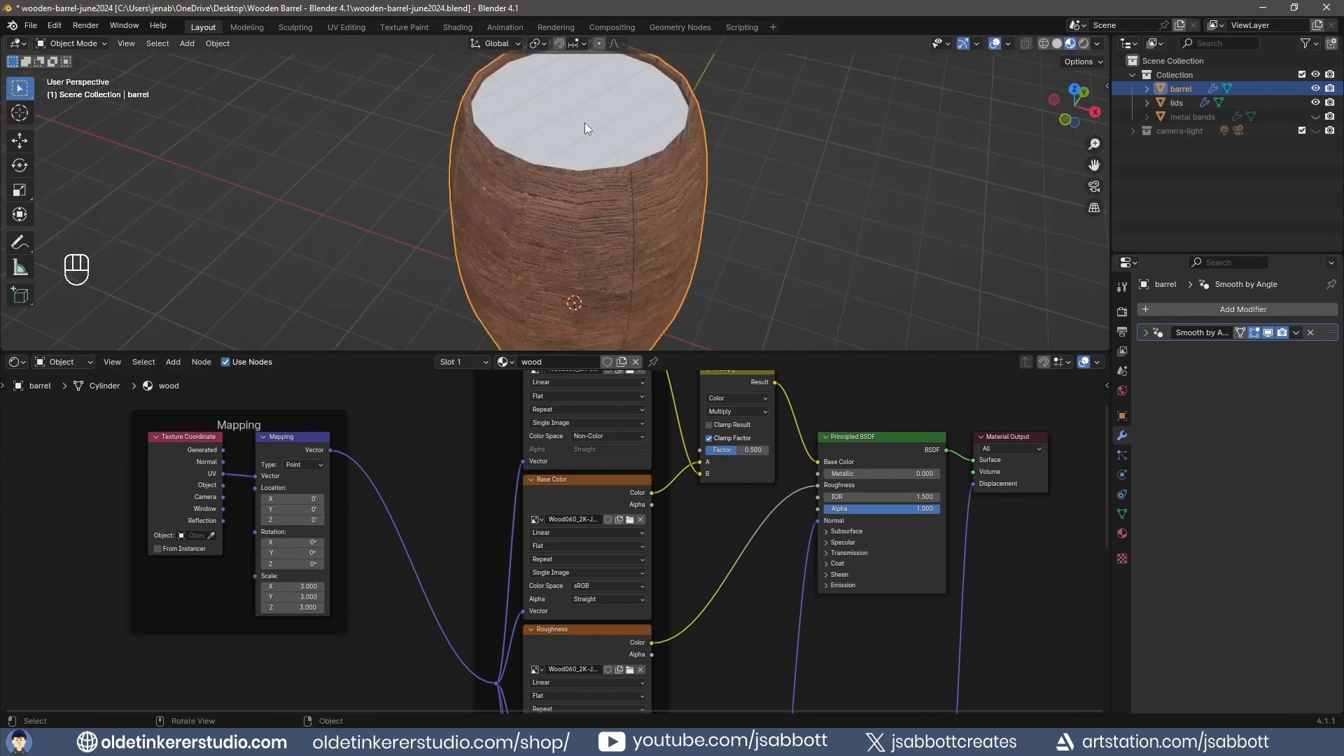
pyautogui.click(585, 128)
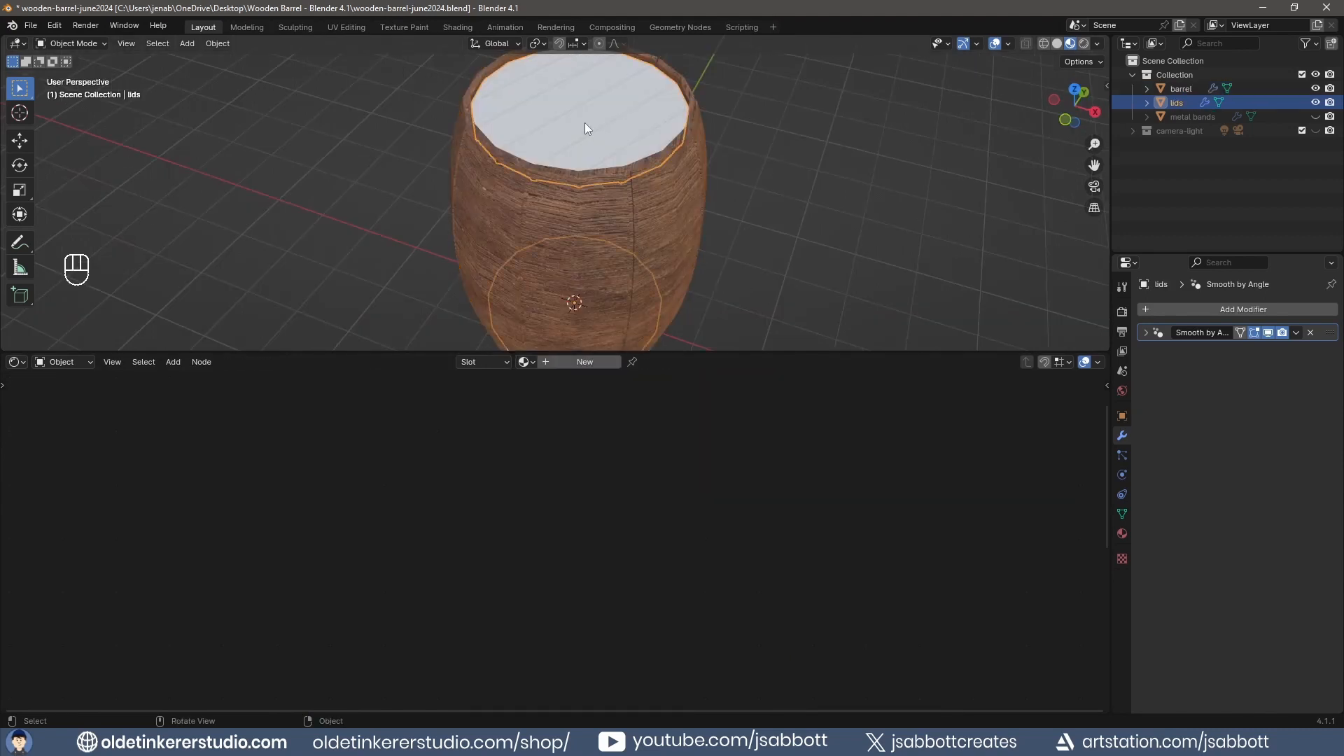
pyautogui.click(526, 362)
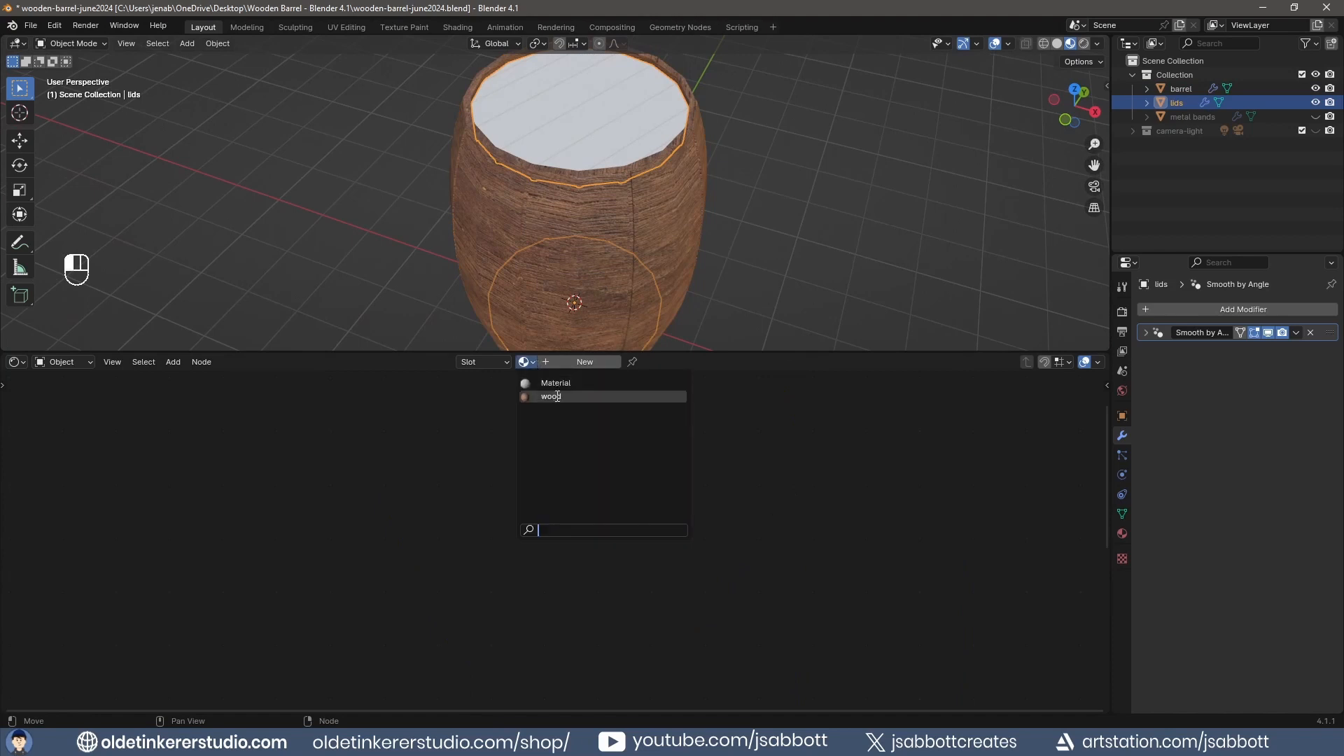
pyautogui.click(551, 396)
pyautogui.click(818, 209)
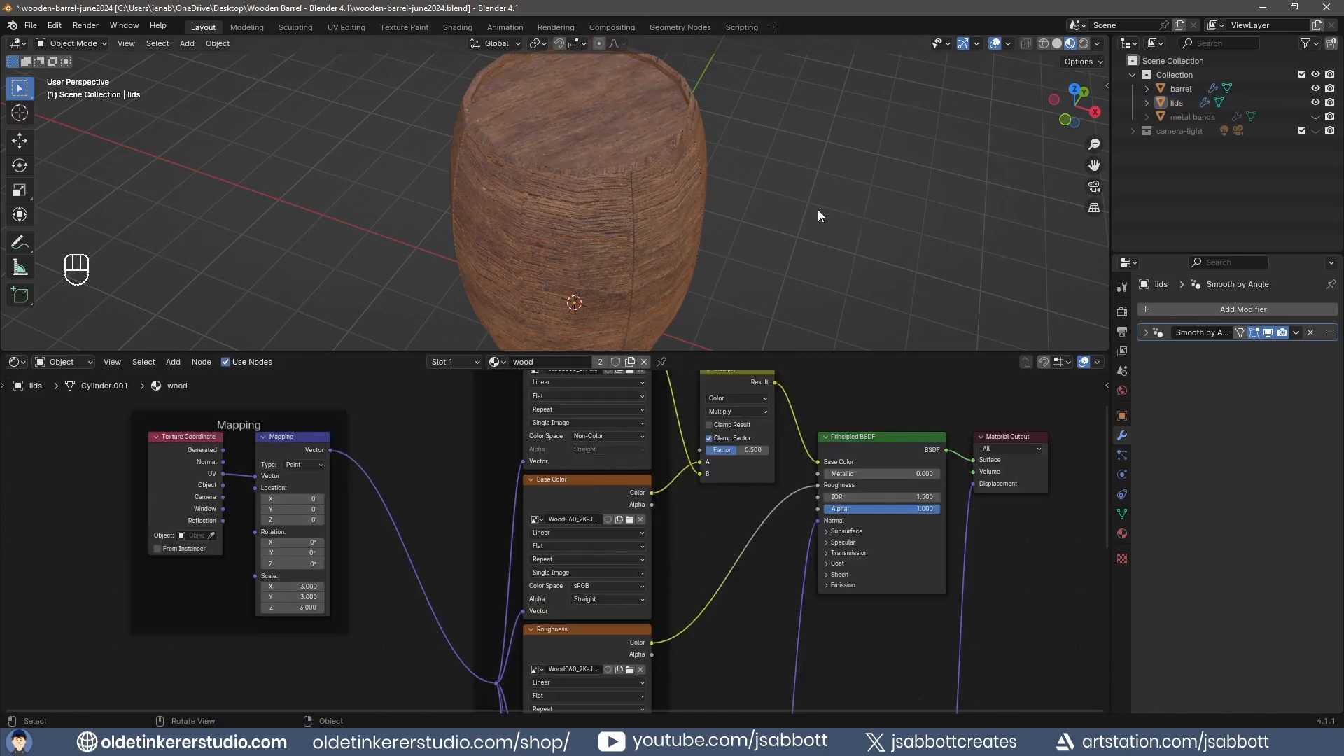
# Add the image texture texture-318907_640.jpg as a node above the Textures frame in the wood material
pyautogui.scroll(-2, 208, 586)
pyautogui.click(156, 742)
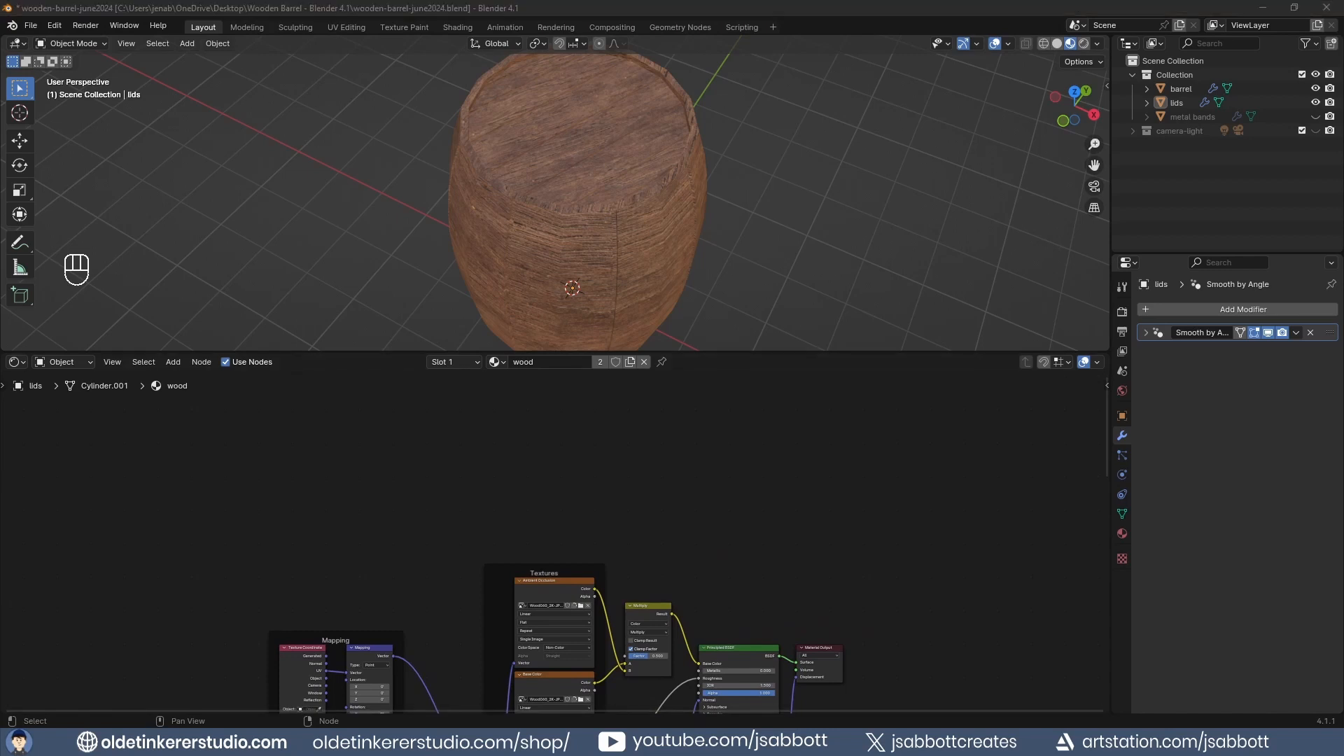
pyautogui.moveTo(359, 475); pyautogui.dragTo(359, 474)
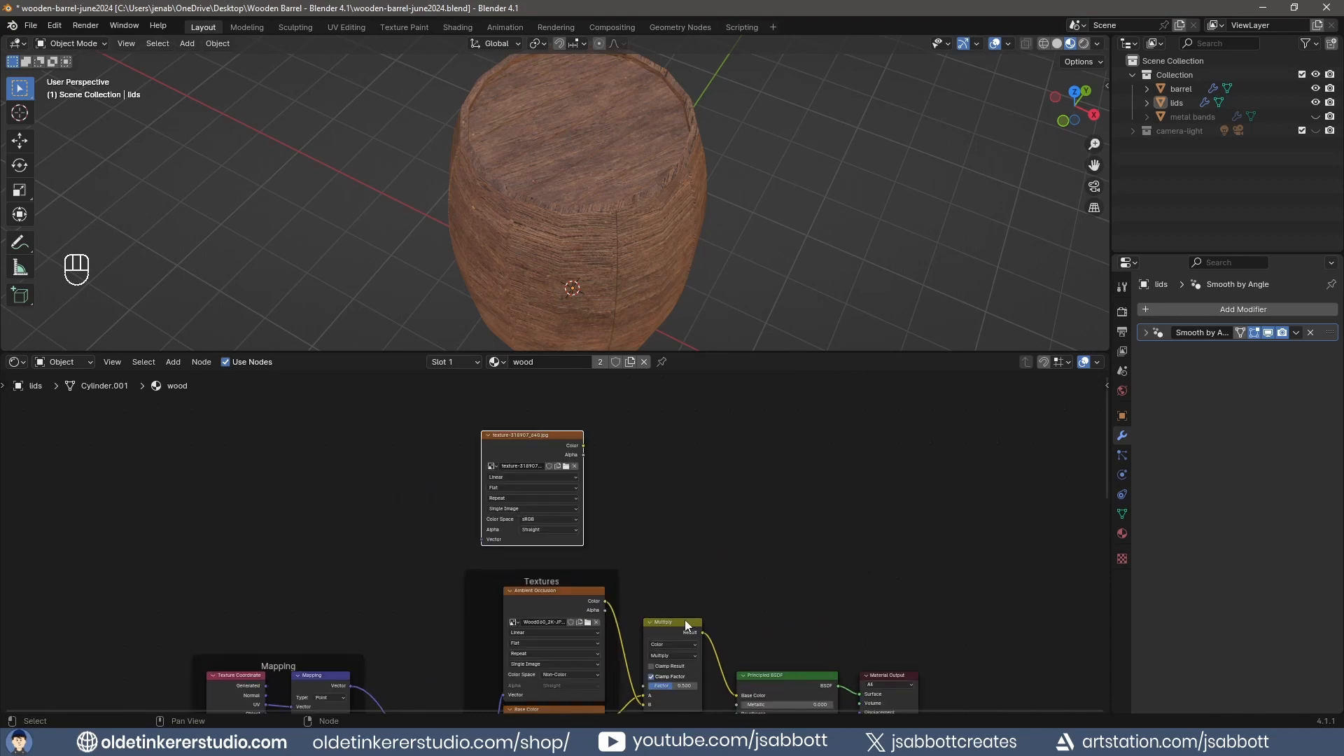
# Duplicate the Multiply node beside the new image texture and connect the texture's Color output to its B input
pyautogui.click(674, 624)
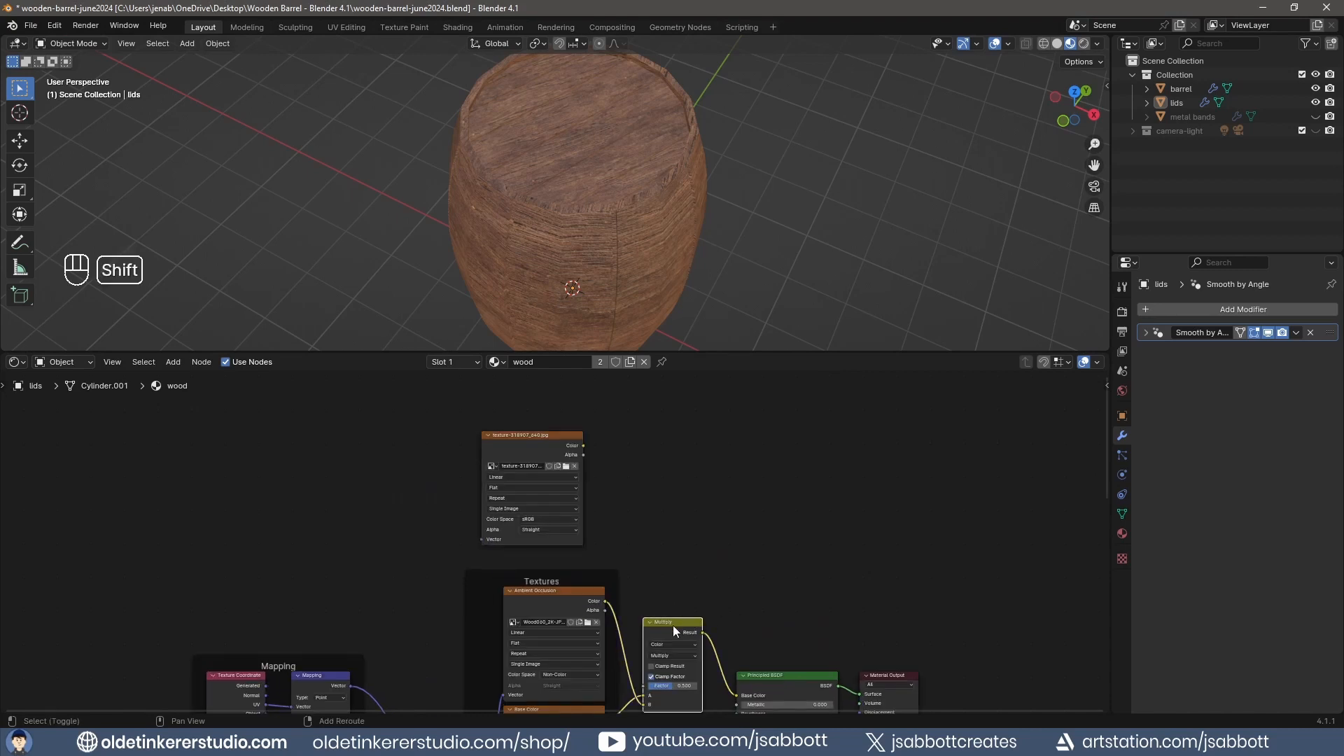
pyautogui.hotkey('shift', 'd')
pyautogui.click(676, 445)
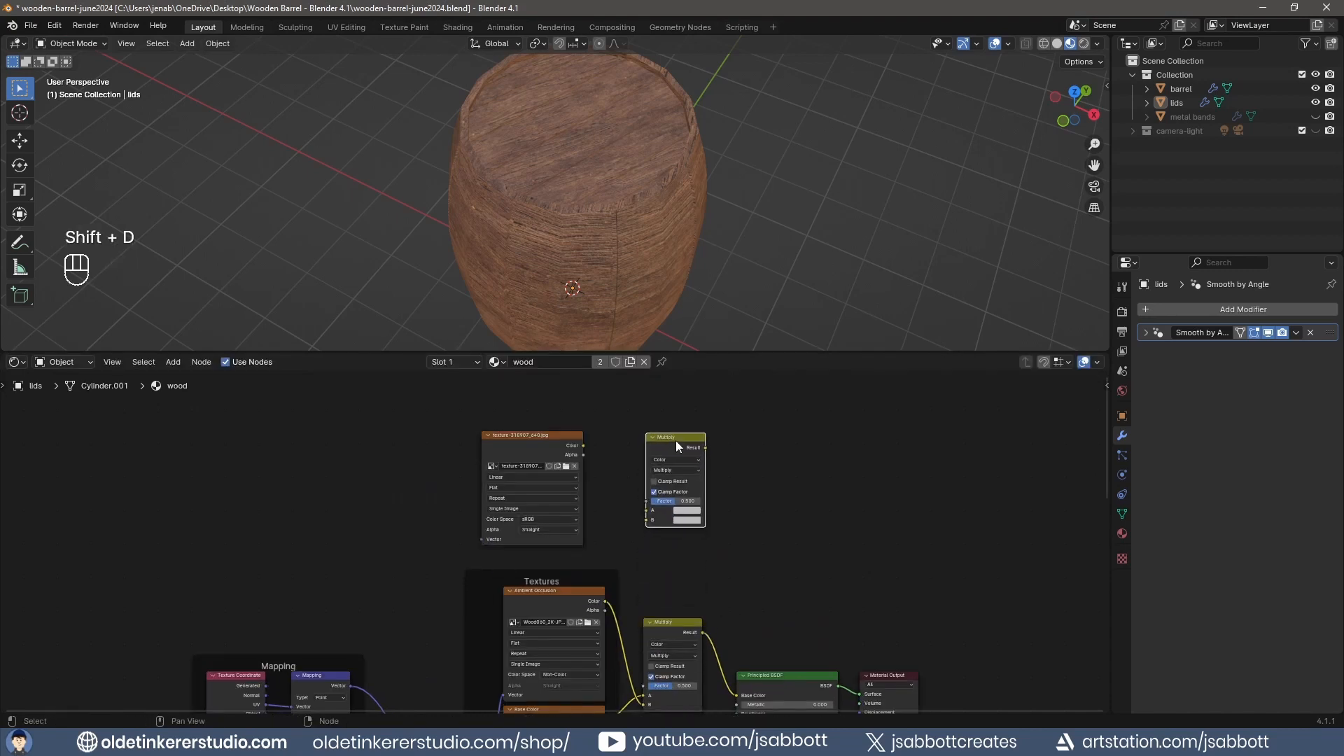
pyautogui.scroll(2, 776, 469)
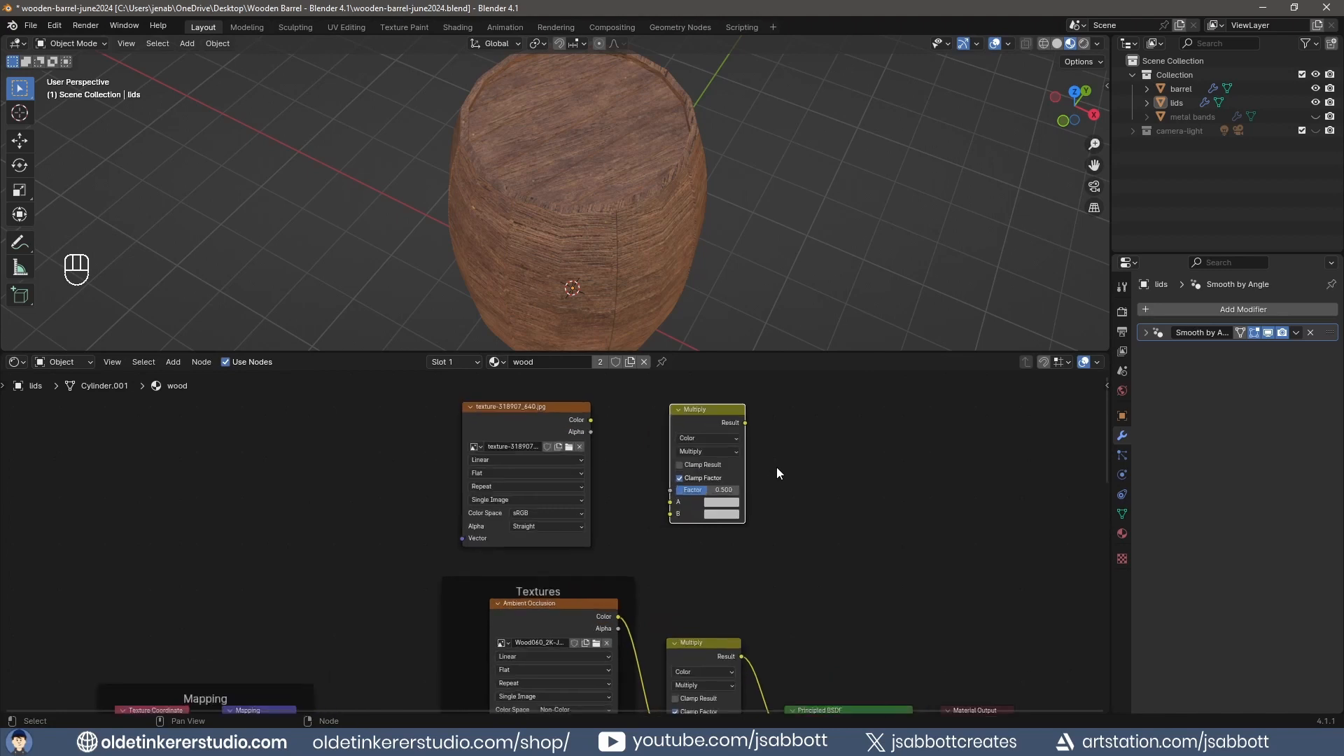
pyautogui.moveTo(591, 420); pyautogui.dragTo(671, 514)
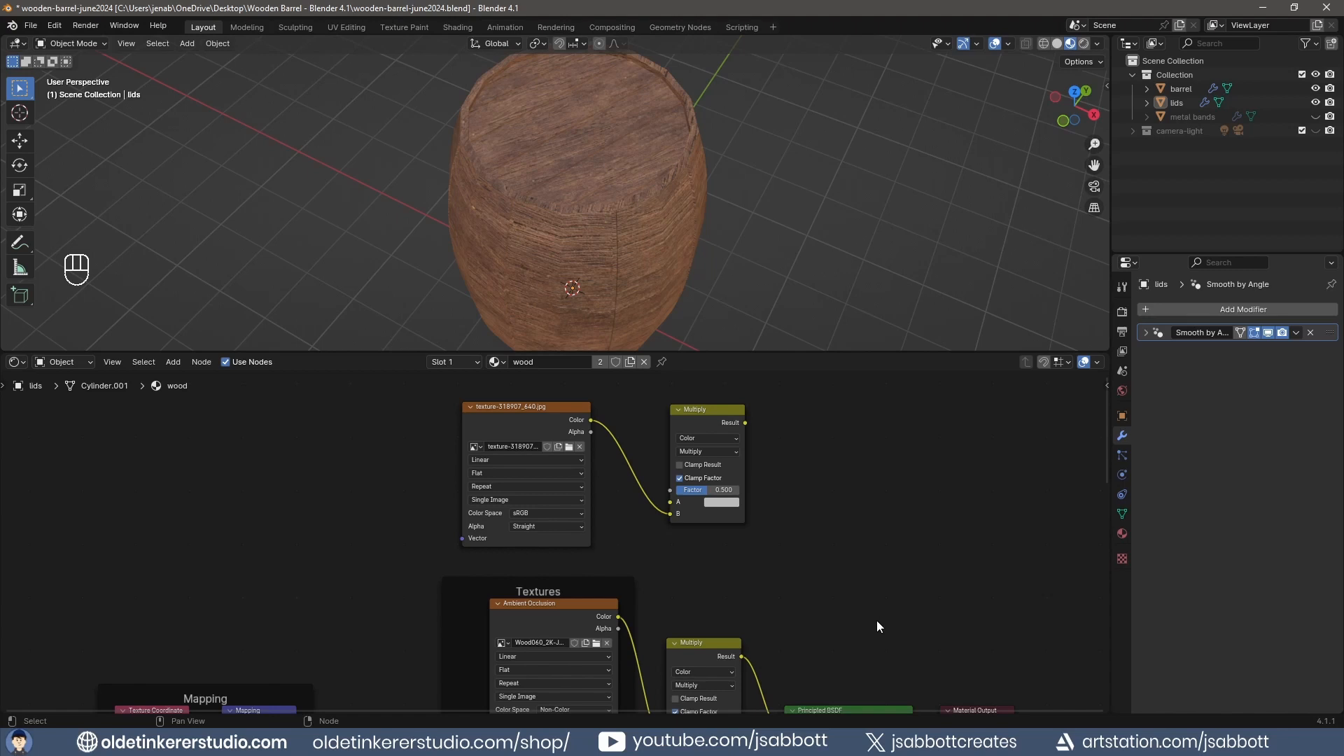
# Connect the Base Color texture's Color output to the duplicated Multiply node's A input and raise that node's Factor to 1.000
pyautogui.moveTo(876, 619); pyautogui.dragTo(840, 519, button='middle')
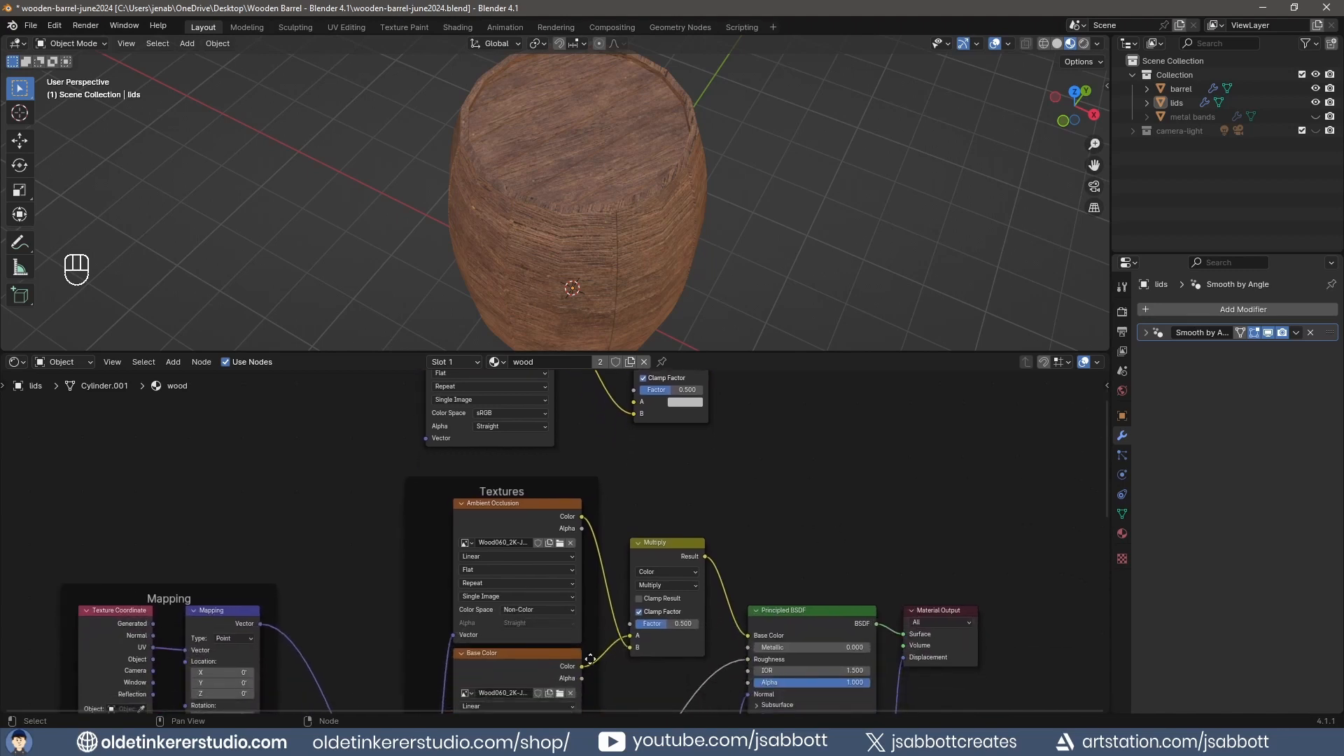
pyautogui.moveTo(582, 666); pyautogui.dragTo(623, 410)
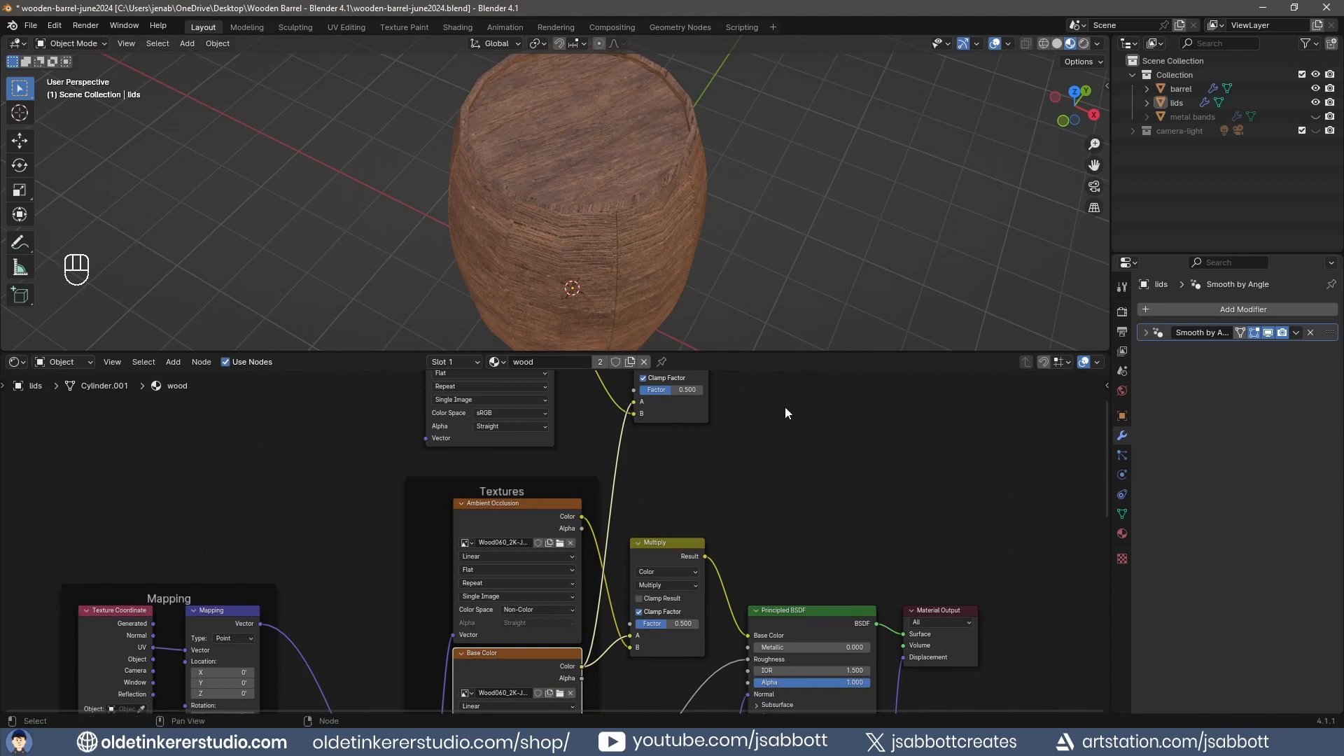
pyautogui.moveTo(784, 408); pyautogui.dragTo(785, 494, button='middle')
pyautogui.moveTo(667, 476); pyautogui.dragTo(719, 479)
# Connect the duplicated Multiply node's Result to the A input of the original Multiply node
pyautogui.moveTo(817, 501); pyautogui.dragTo(680, 438, button='middle')
pyautogui.scroll(-1, 680, 438)
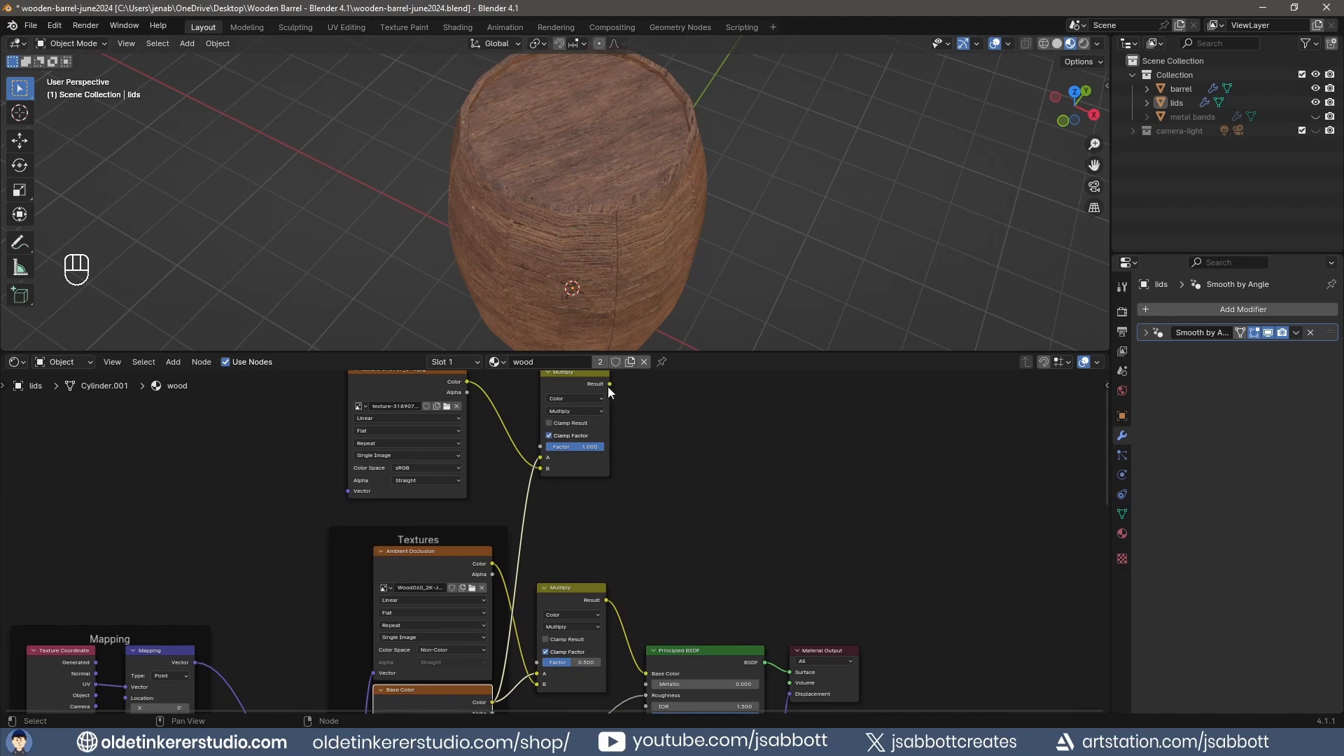
pyautogui.moveTo(609, 384); pyautogui.dragTo(536, 673)
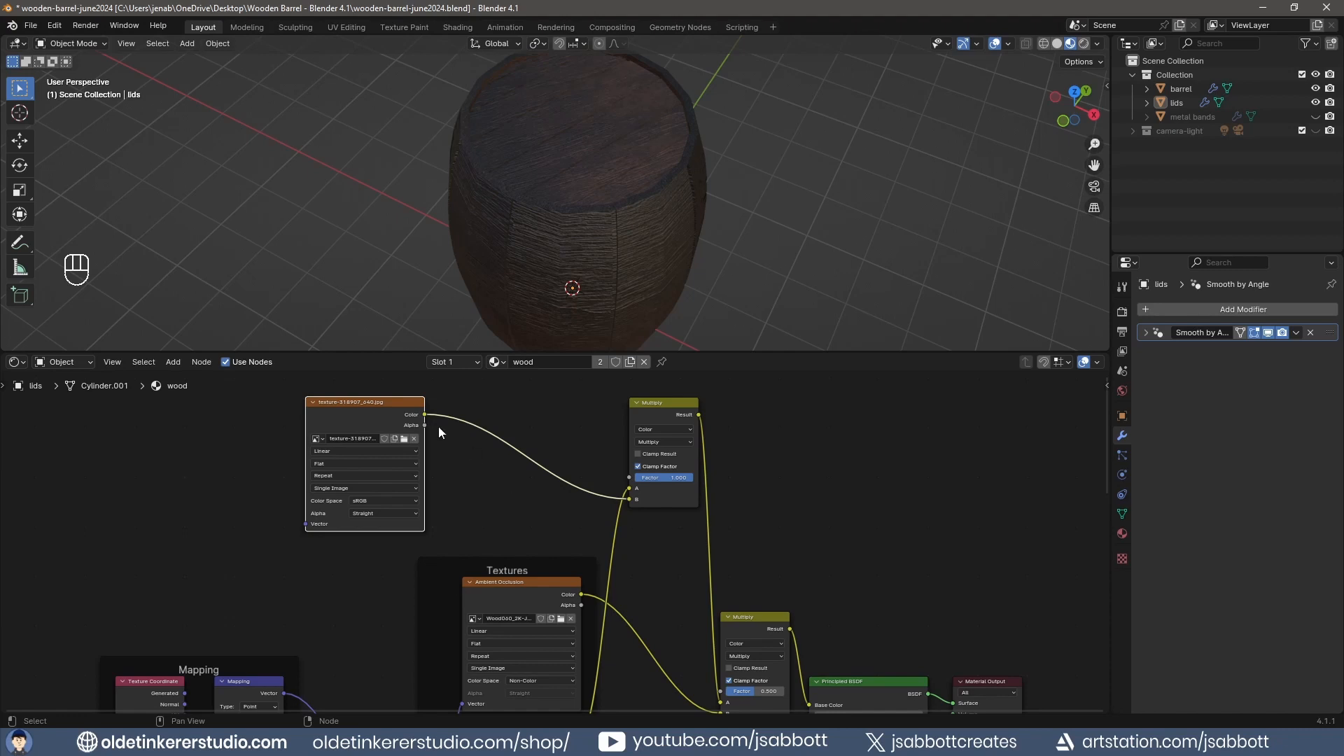
# Connect the texture-318907_640.jpg Color output to the duplicated Multiply node's Factor and insert a Color Ramp node on that link
pyautogui.moveTo(423, 414)
pyautogui.mouseDown()
pyautogui.moveTo(518, 425)
pyautogui.moveTo(628, 479)
pyautogui.mouseUp()
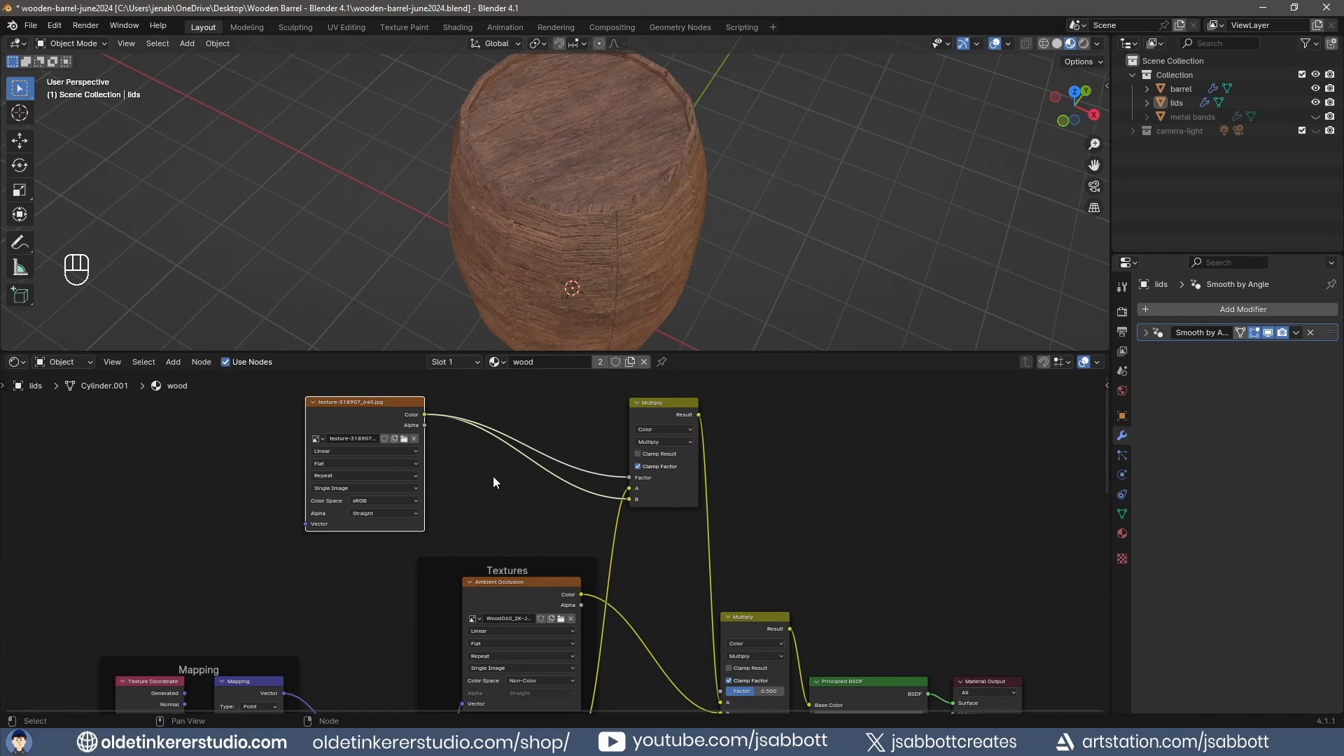
pyautogui.hotkey('shift', 'a')
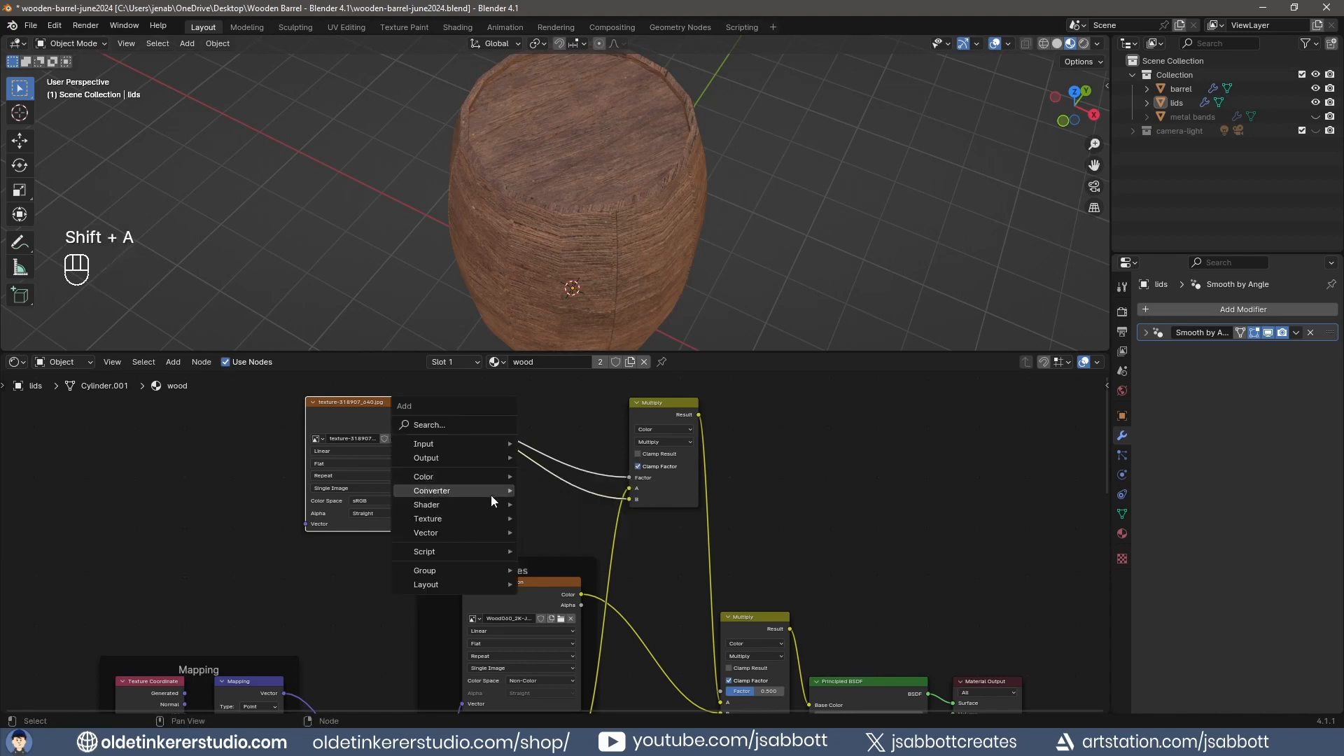
pyautogui.moveTo(497, 495)
pyautogui.click(556, 518)
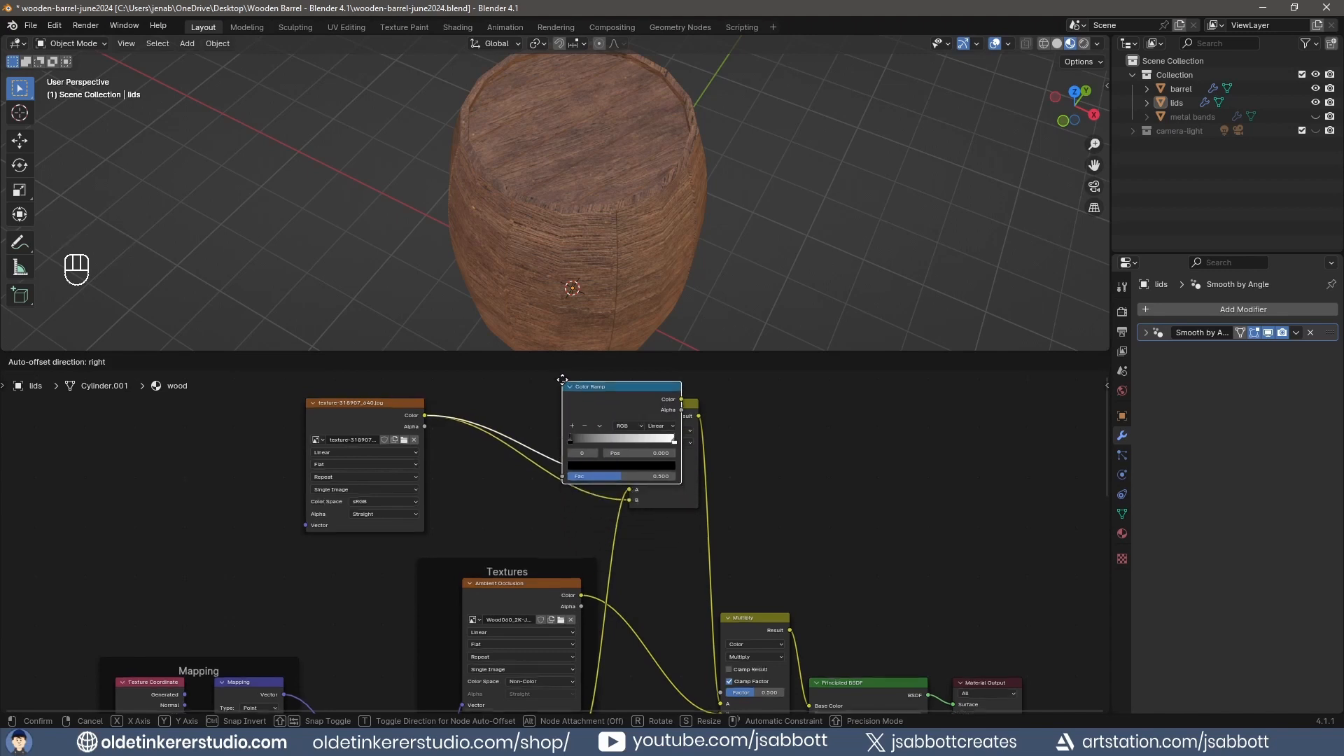
pyautogui.click(548, 462)
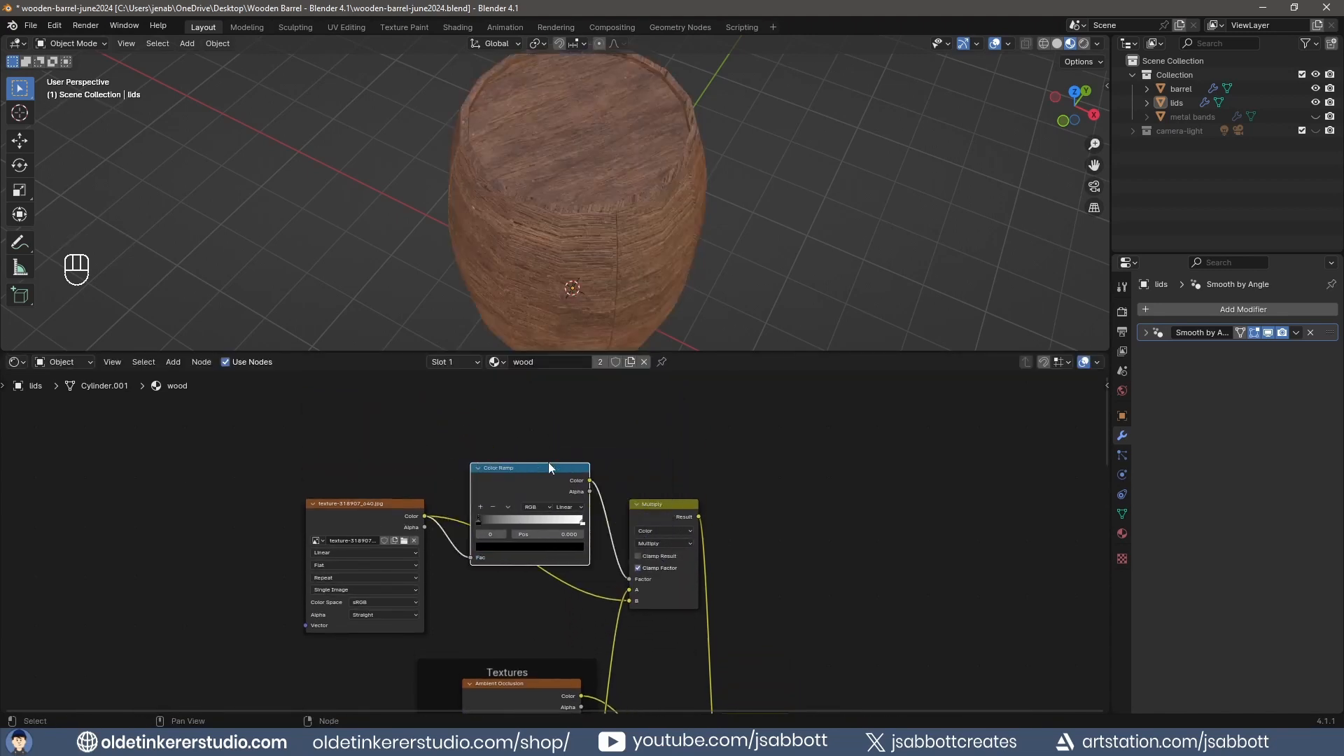
# Set the duplicated Multiply node's blending mode to Subtract and move the Color Ramp's white stop to about 0.16
pyautogui.click(662, 543)
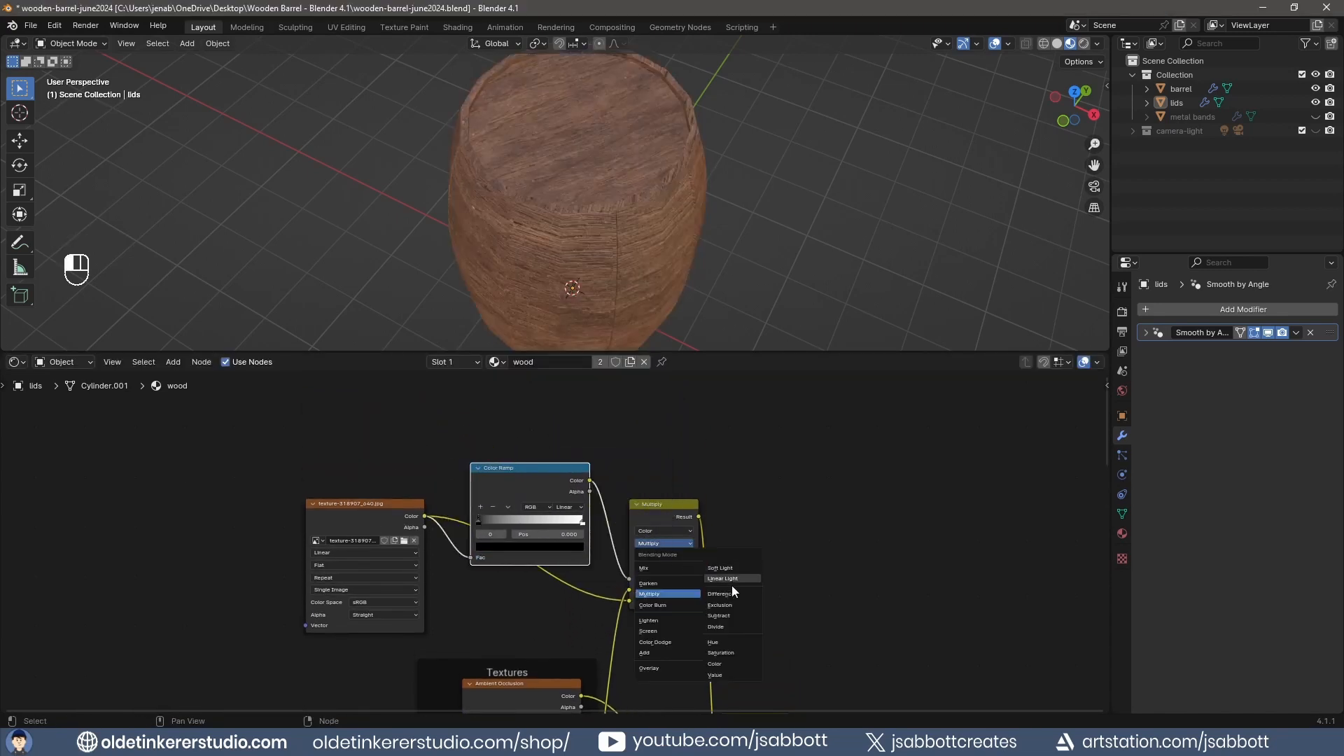
pyautogui.click(737, 615)
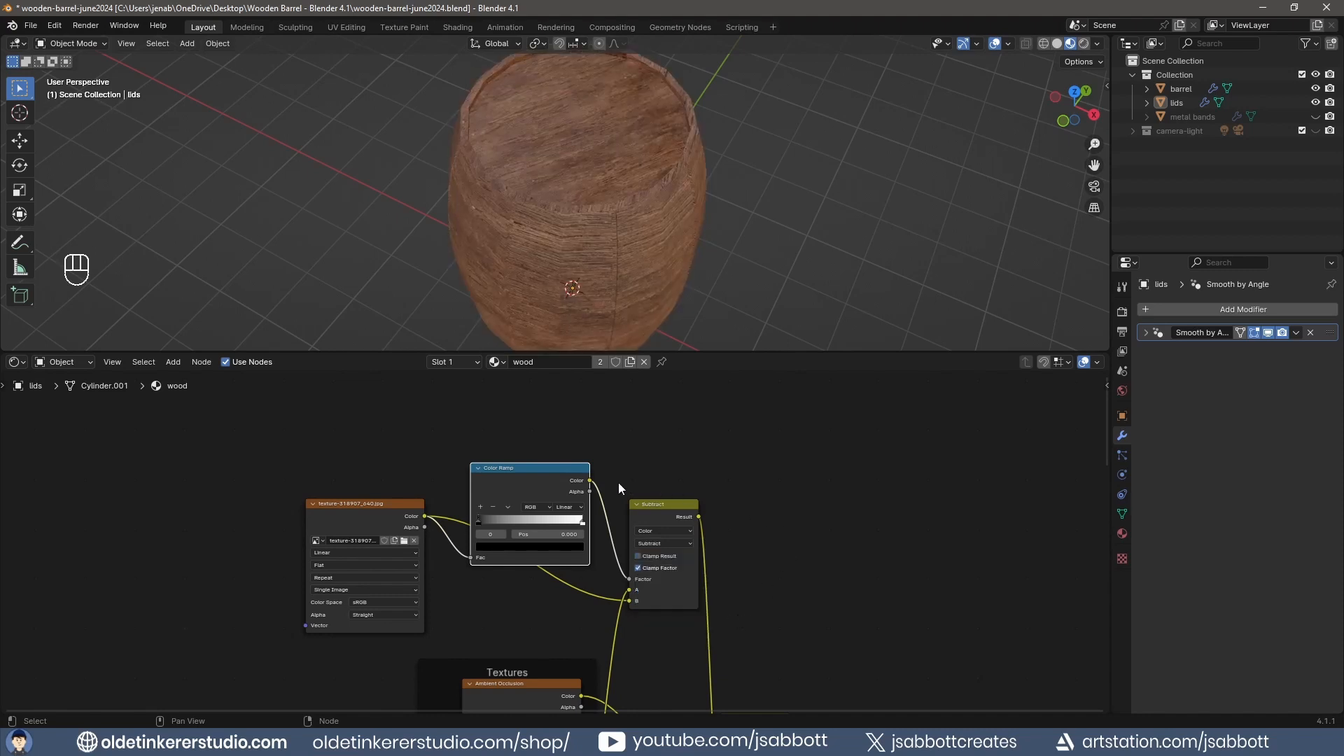
pyautogui.click(582, 524)
pyautogui.moveTo(584, 527); pyautogui.dragTo(493, 525)
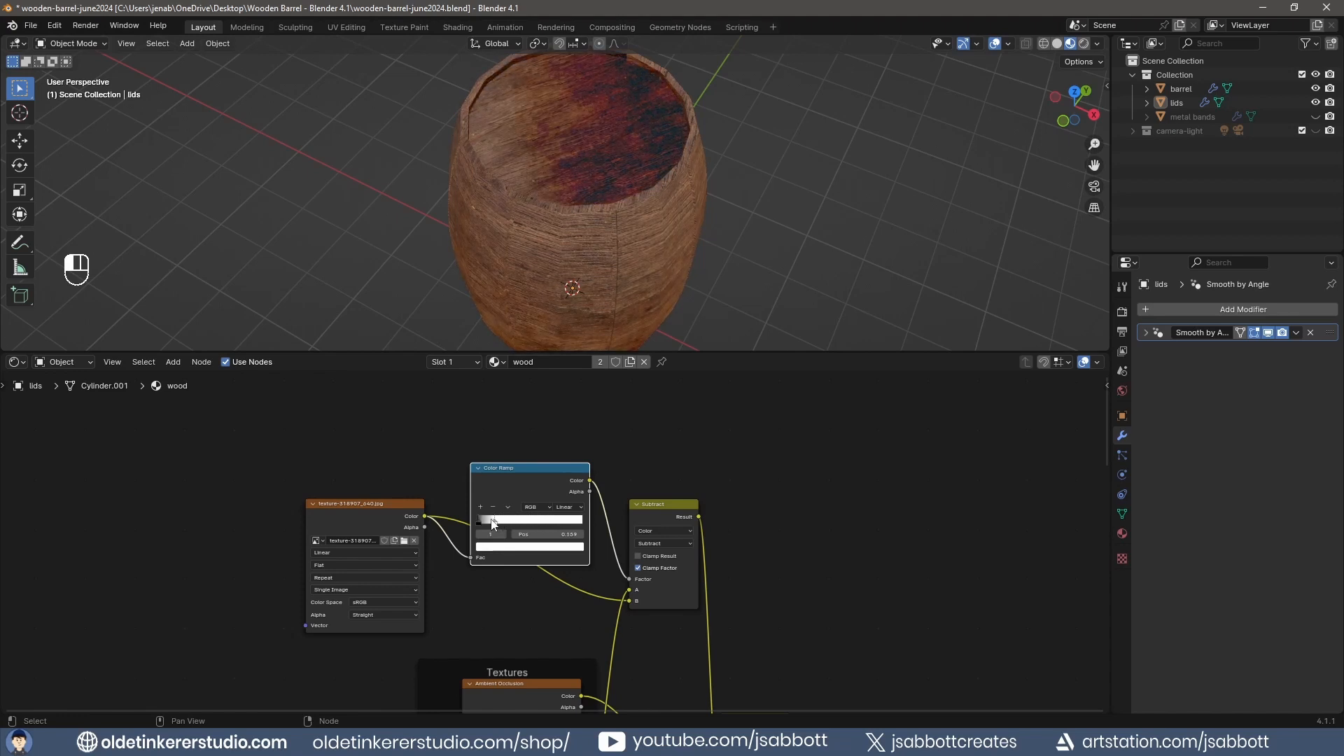
# Open the metal bands in the UV Editing workspace, enable UV sync selection and deselect all faces
pyautogui.moveTo(764, 276); pyautogui.dragTo(687, 180, button='middle')
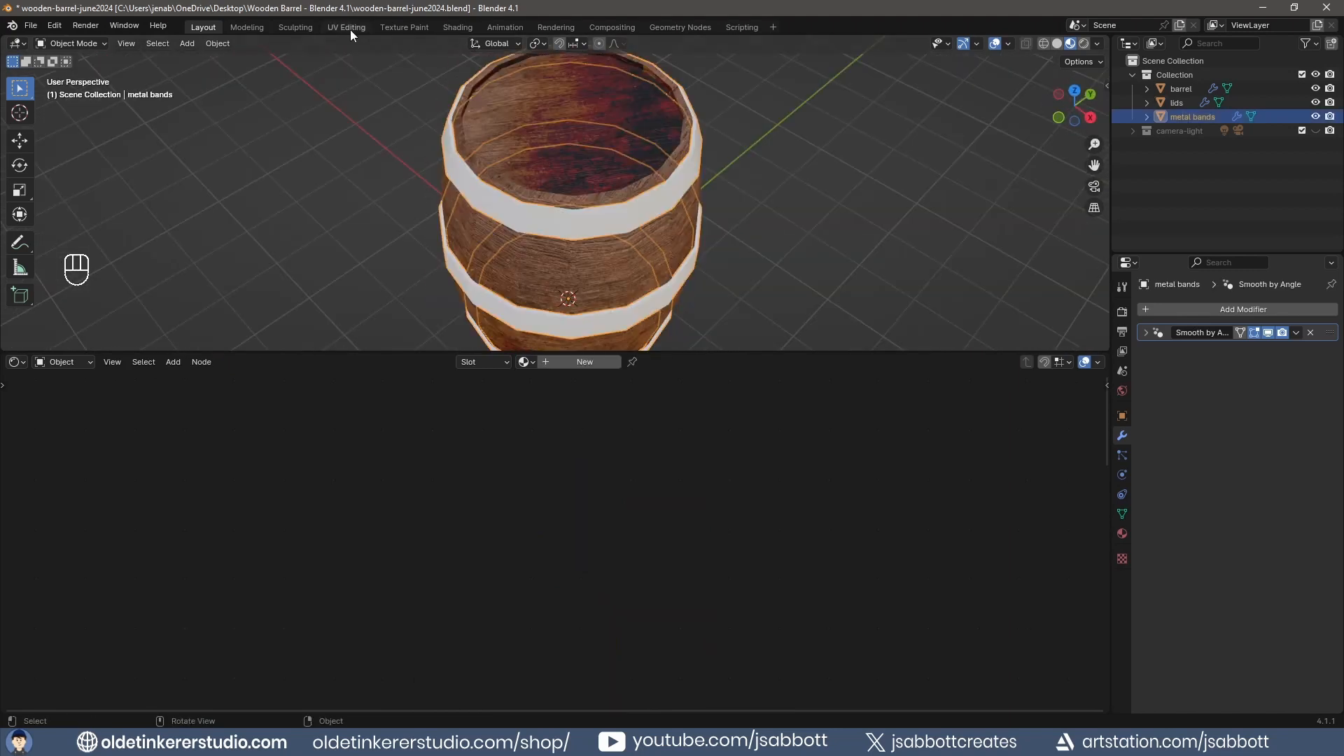
pyautogui.click(348, 27)
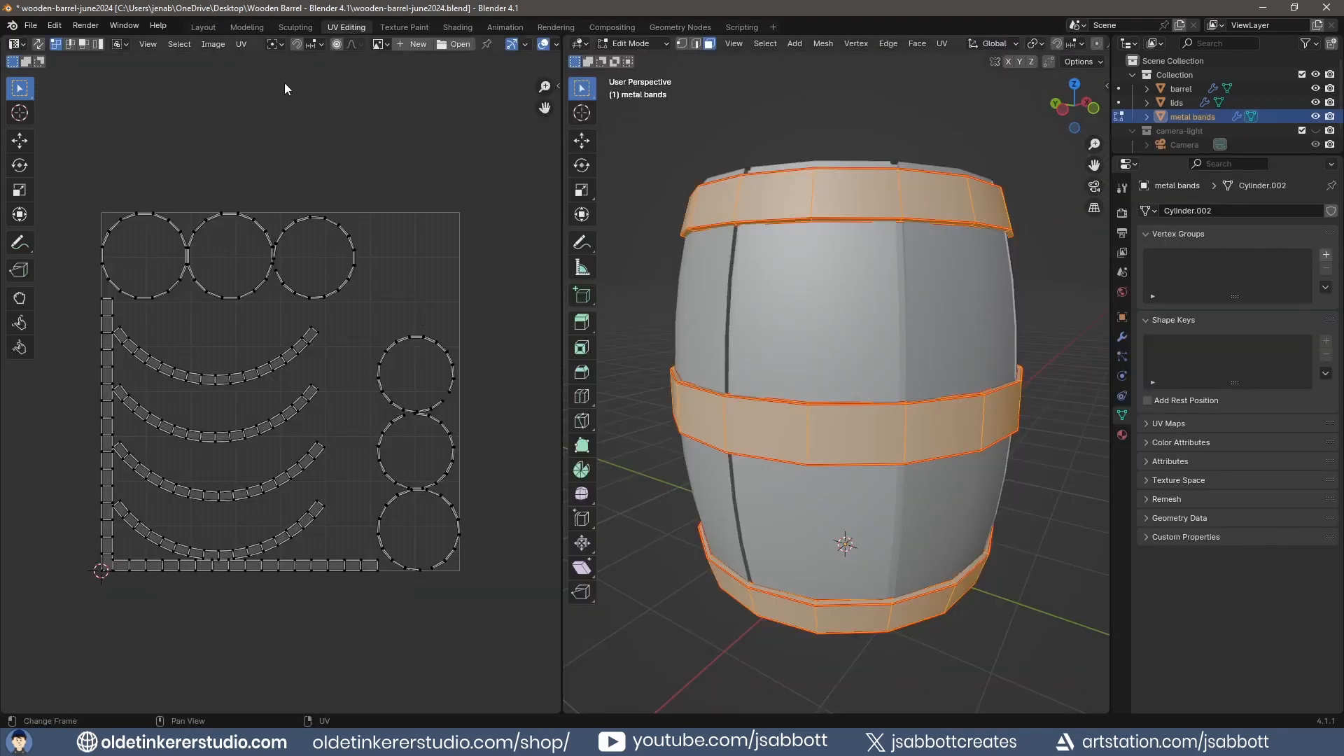
pyautogui.click(38, 43)
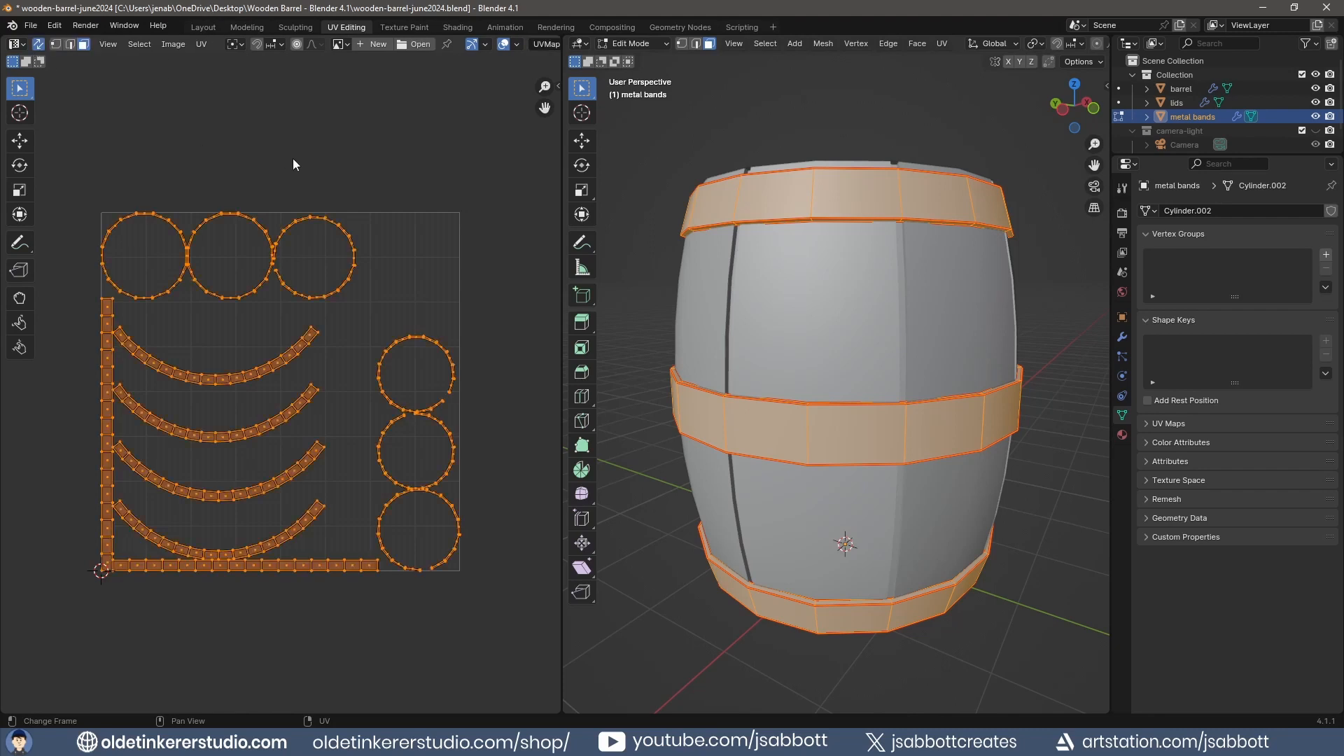
pyautogui.hotkey('alt', 'a')
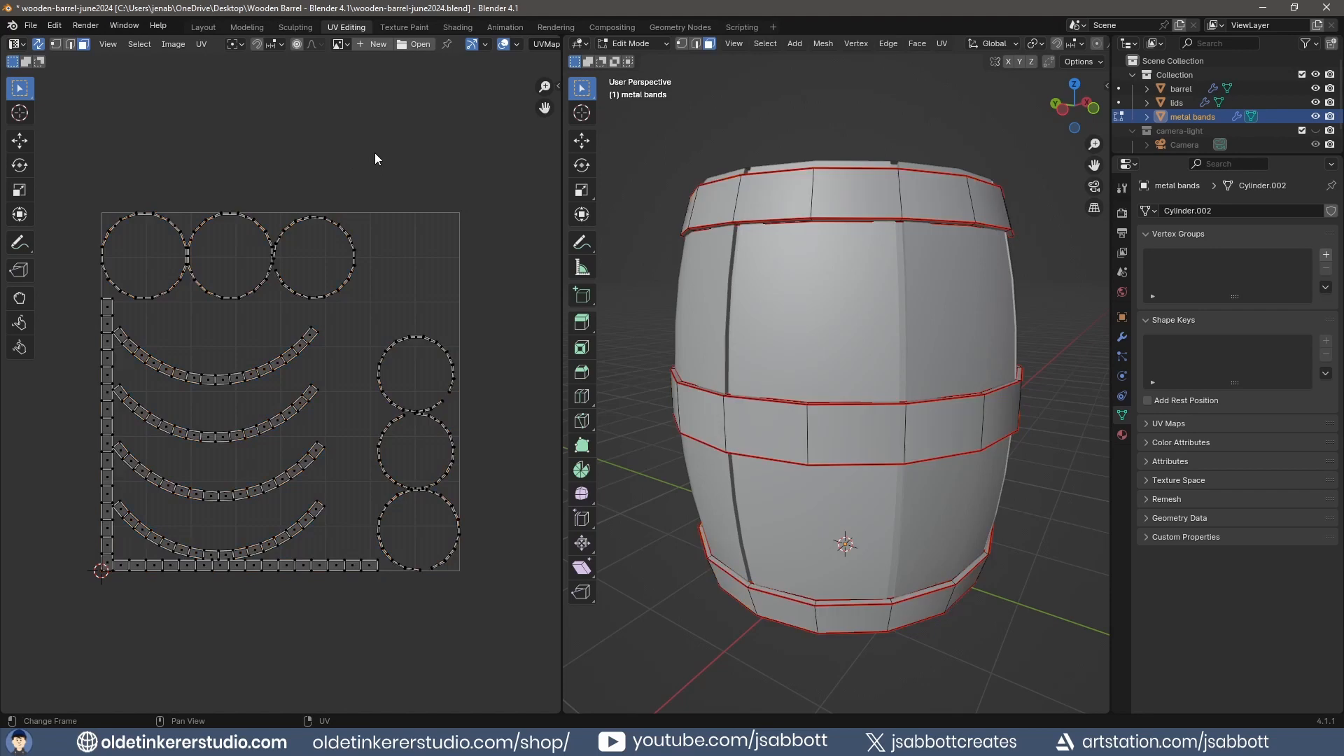
# Select one outer face on each of the middle, top and bottom bands to locate their UV islands
pyautogui.click(809, 435)
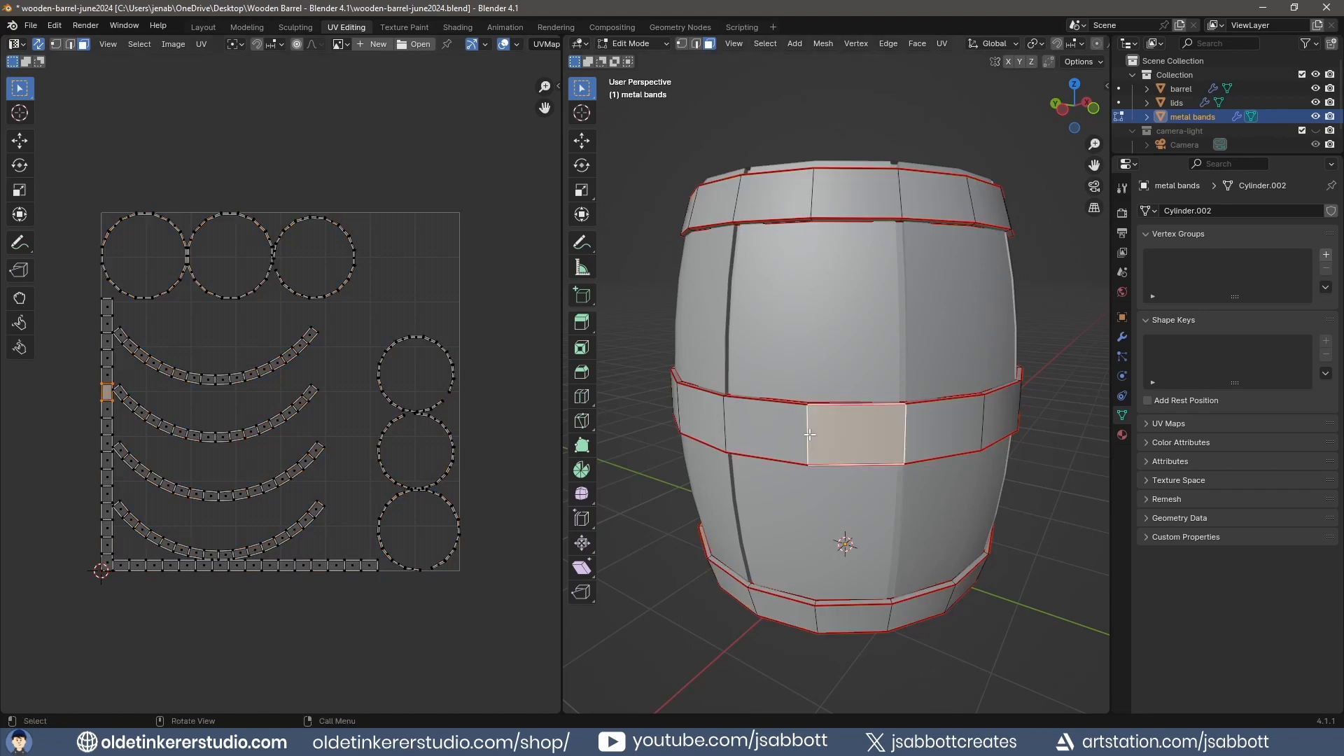
pyautogui.keyDown('shift'); pyautogui.click(819, 192); pyautogui.keyUp('shift')
pyautogui.keyDown('shift'); pyautogui.click(814, 614); pyautogui.keyUp('shift')
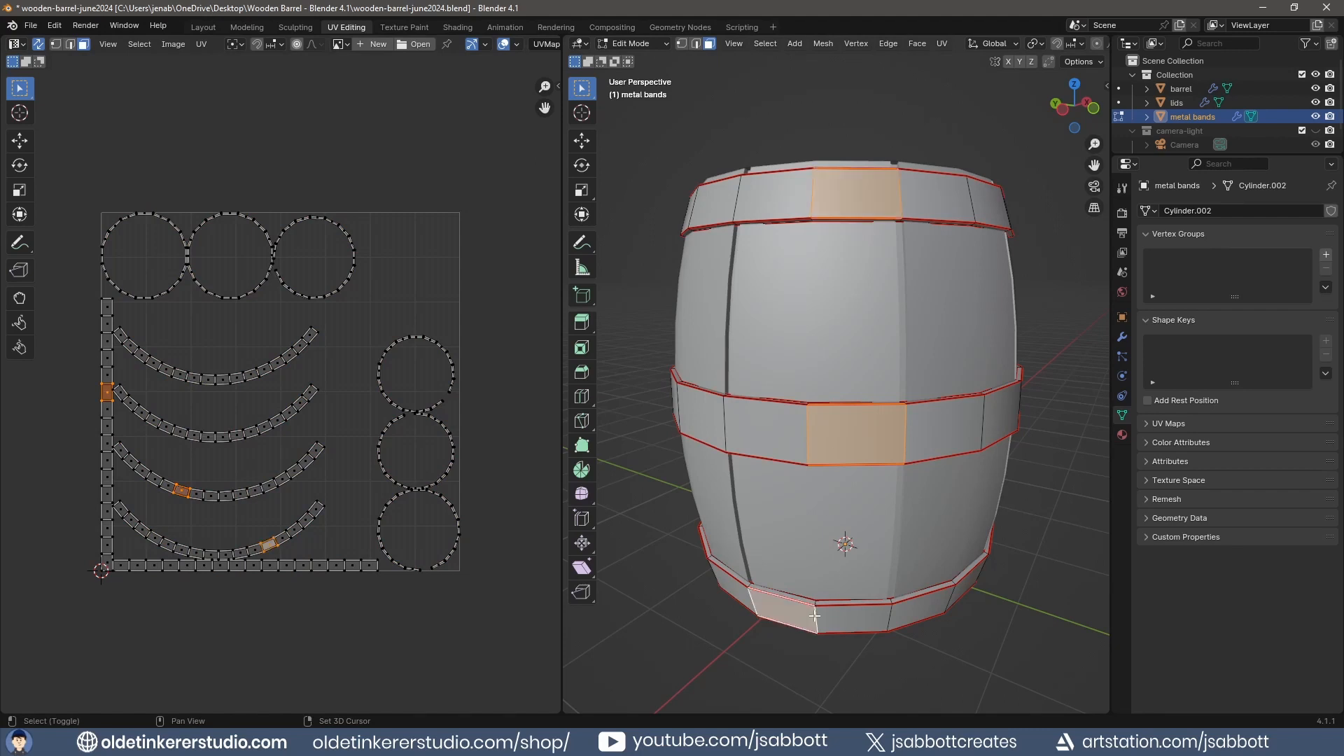
pyautogui.click(159, 644)
# Select the middle band's whole vertical UV strip and rotate it 90 degrees
pyautogui.click(104, 472)
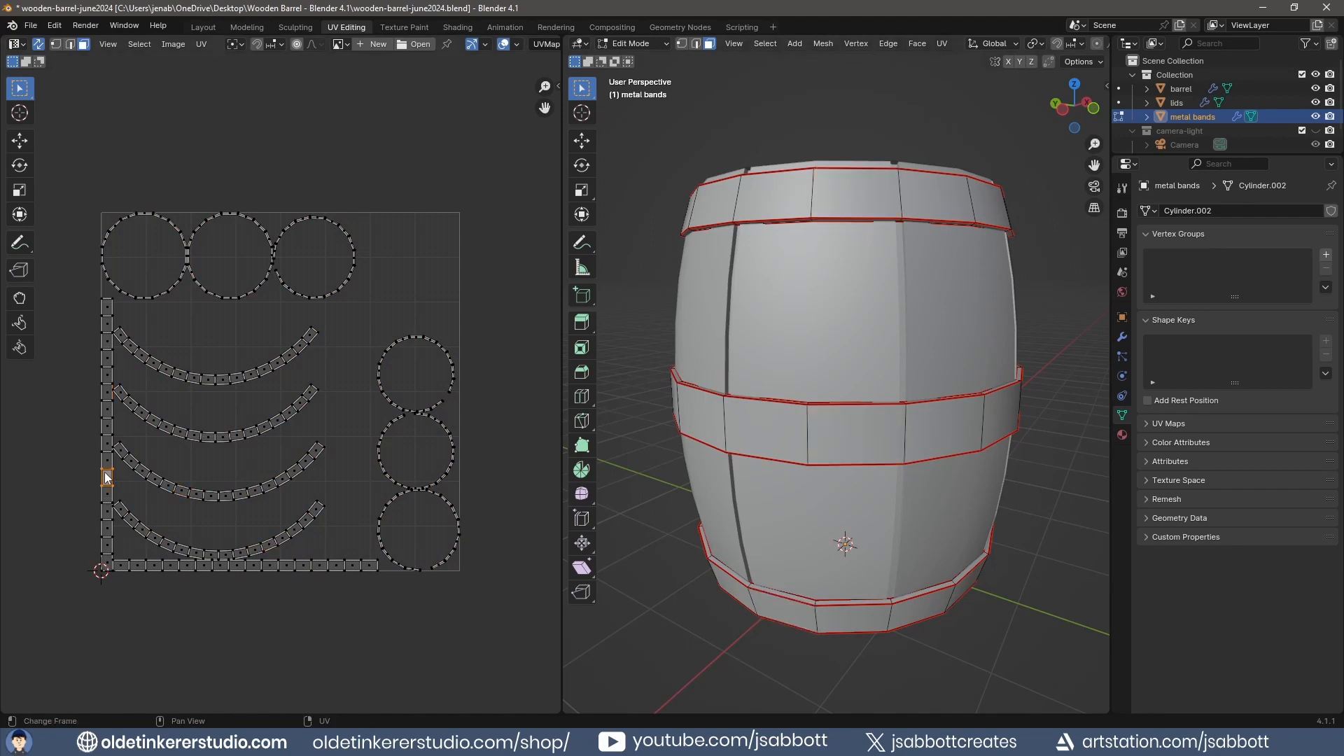
pyautogui.press('l')
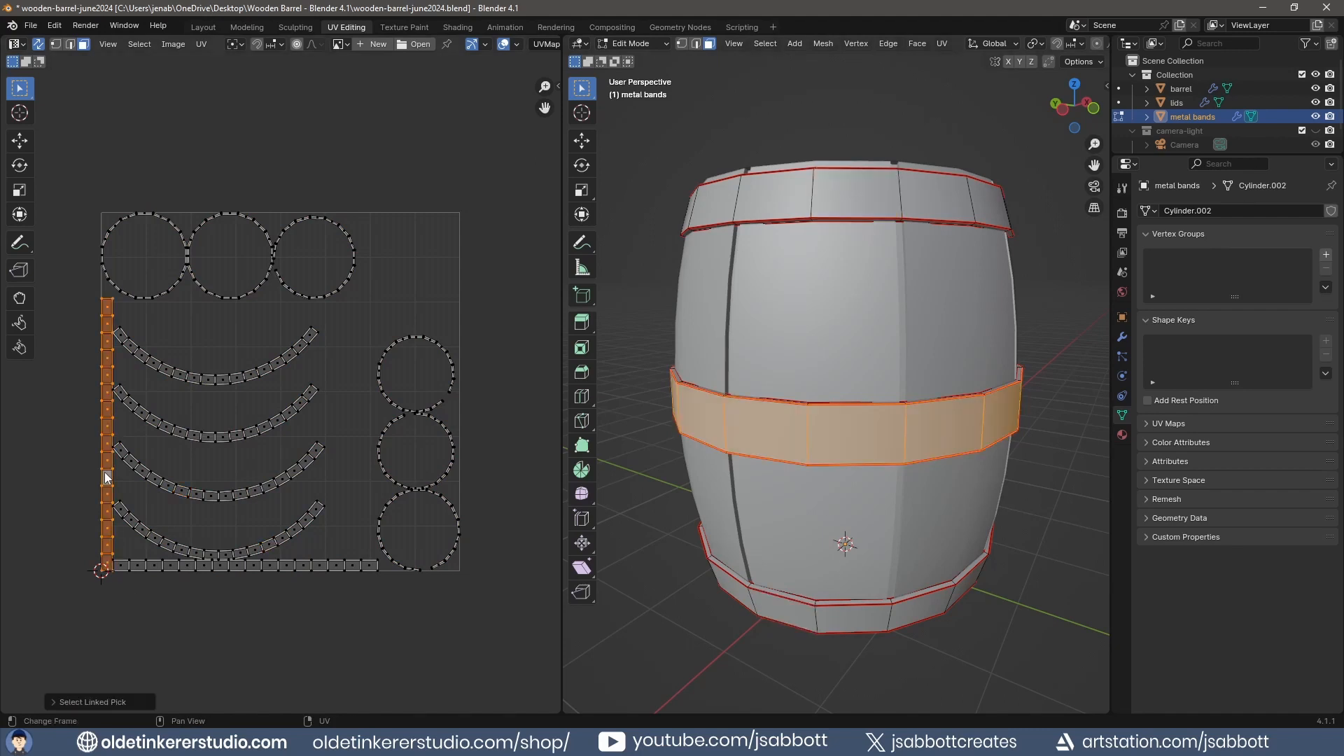
pyautogui.write('r90')
pyautogui.press('Return')
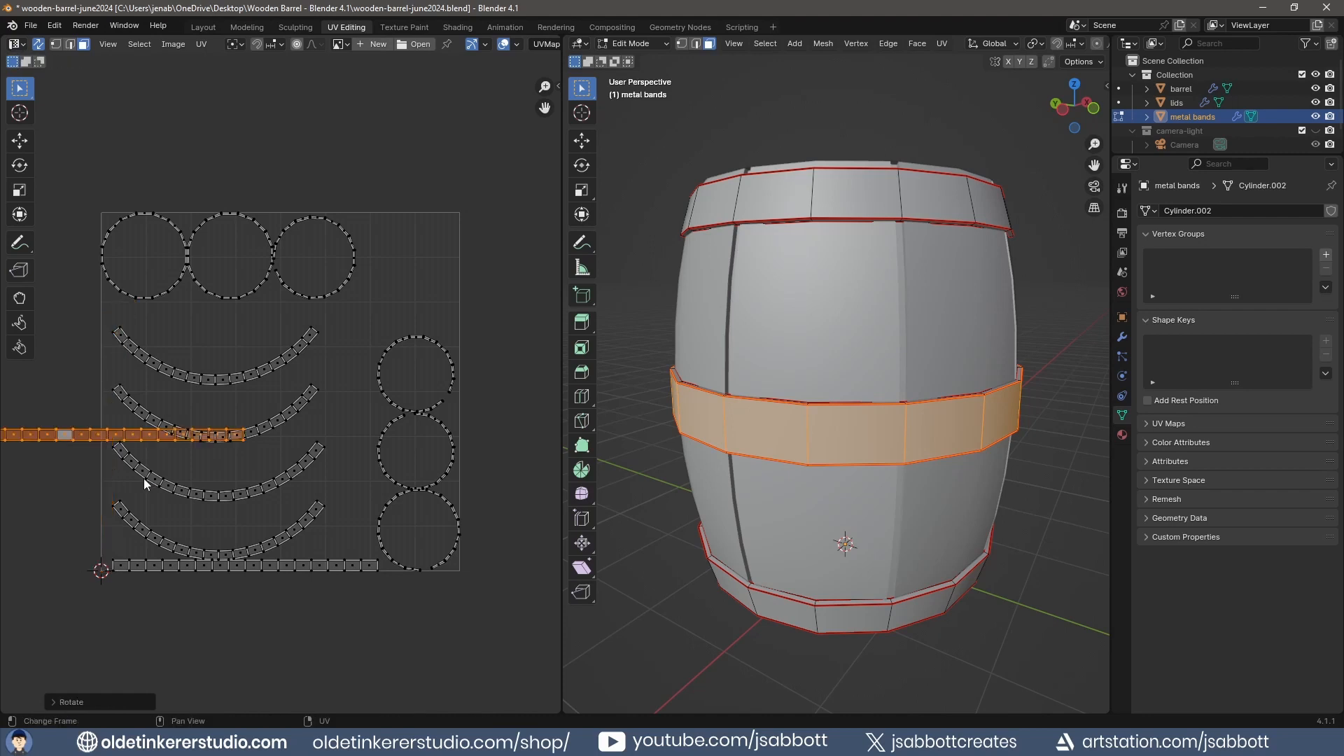
# Turn off UV sync selection and pack all of the metal bands' UV islands with Scale enabled, Rotate disabled and a scaled margin of 0.001
pyautogui.scroll(-2, 442, 557)
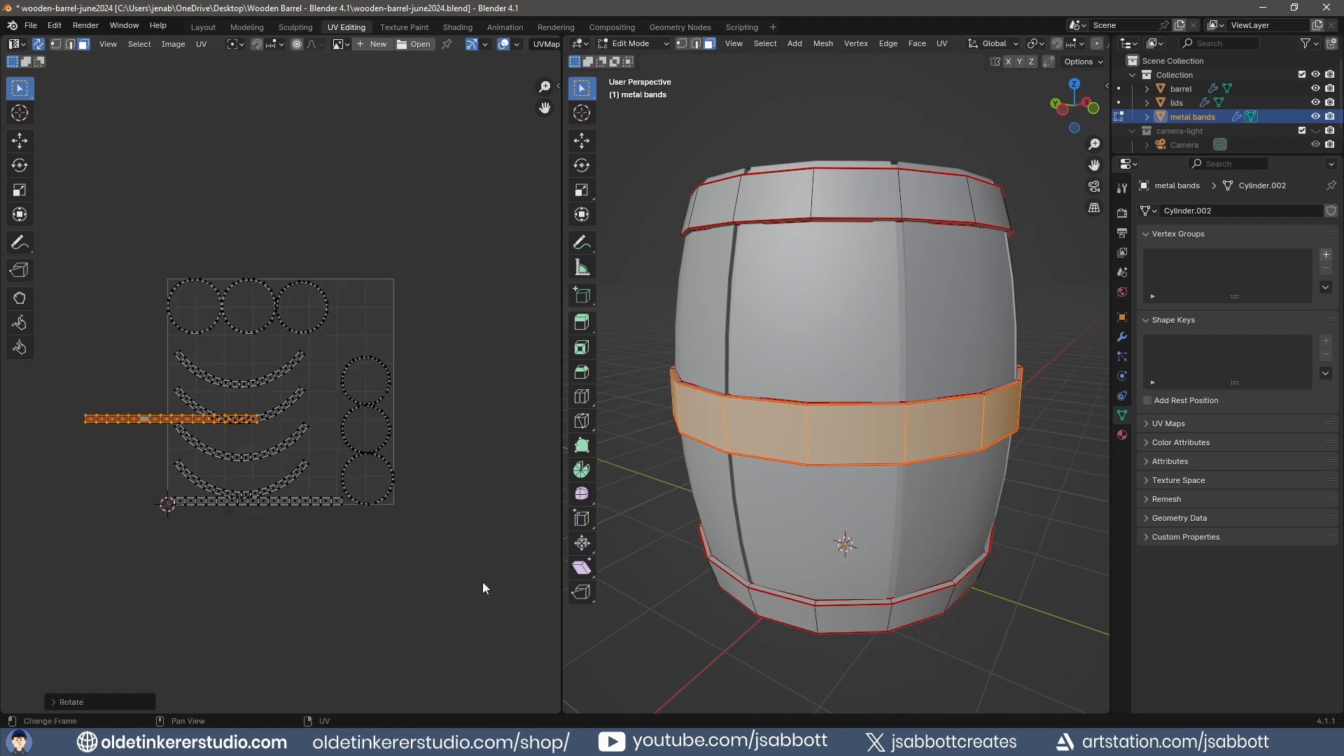
pyautogui.click(39, 44)
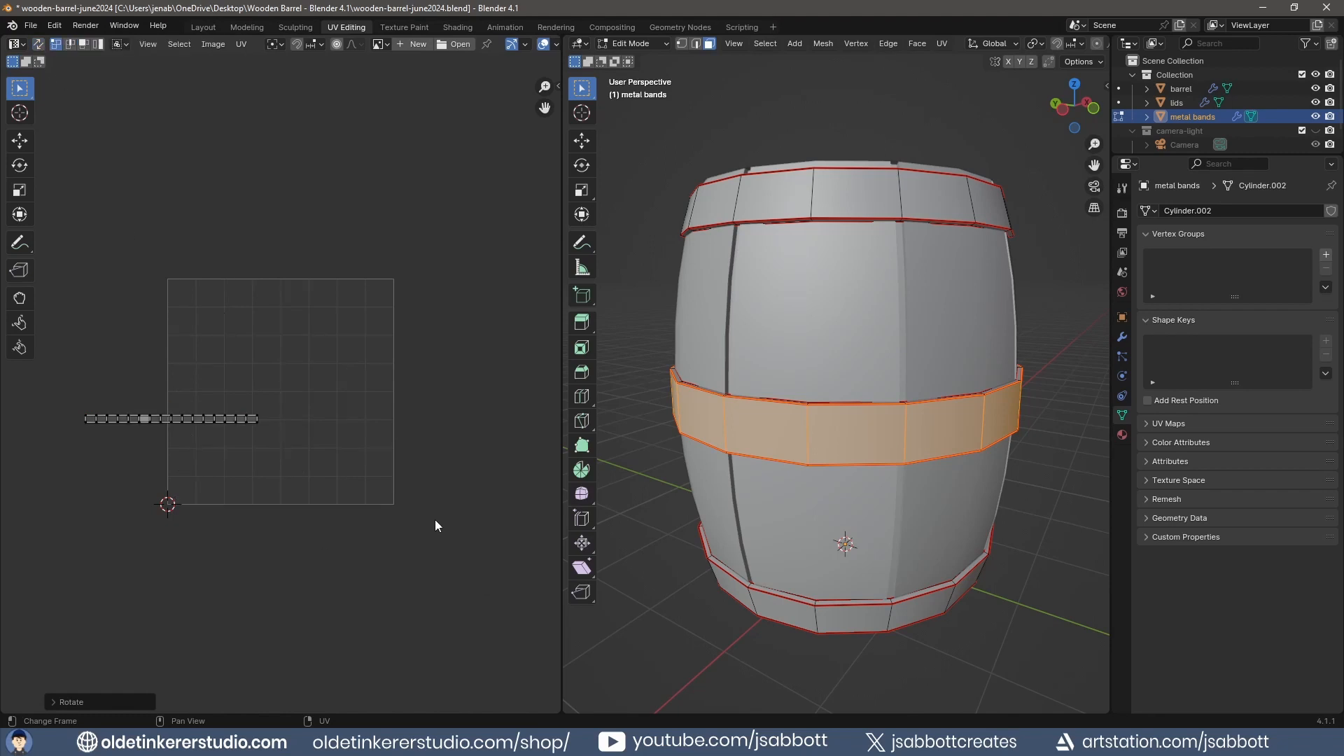
pyautogui.press('a')
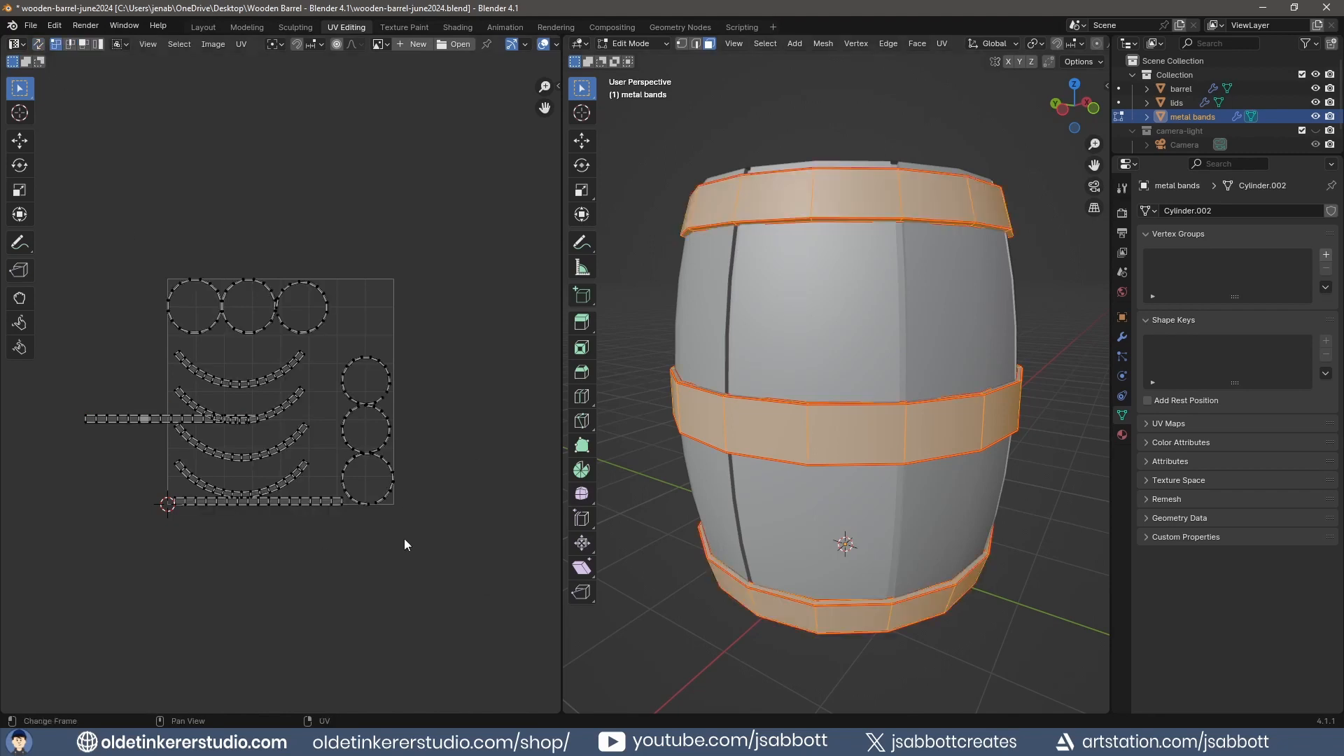
pyautogui.moveTo(444, 571); pyautogui.dragTo(80, 218)
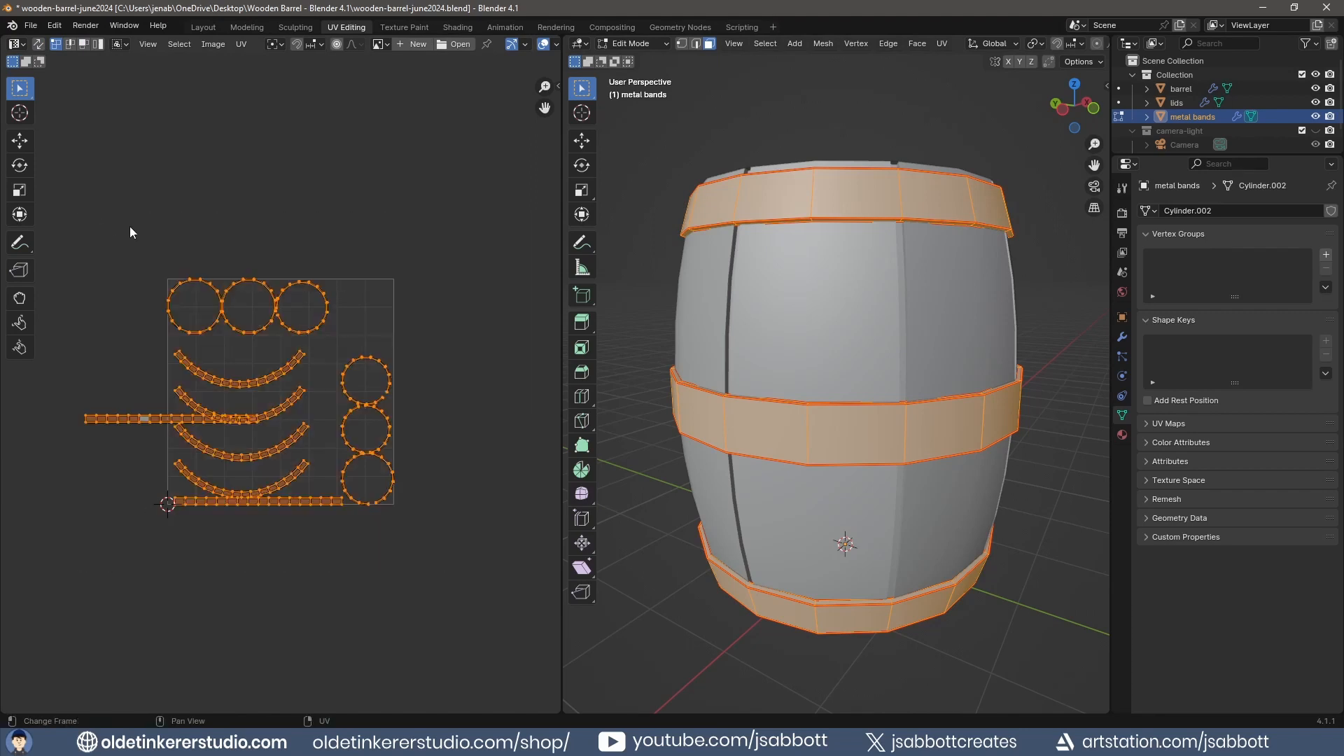
pyautogui.click(242, 44)
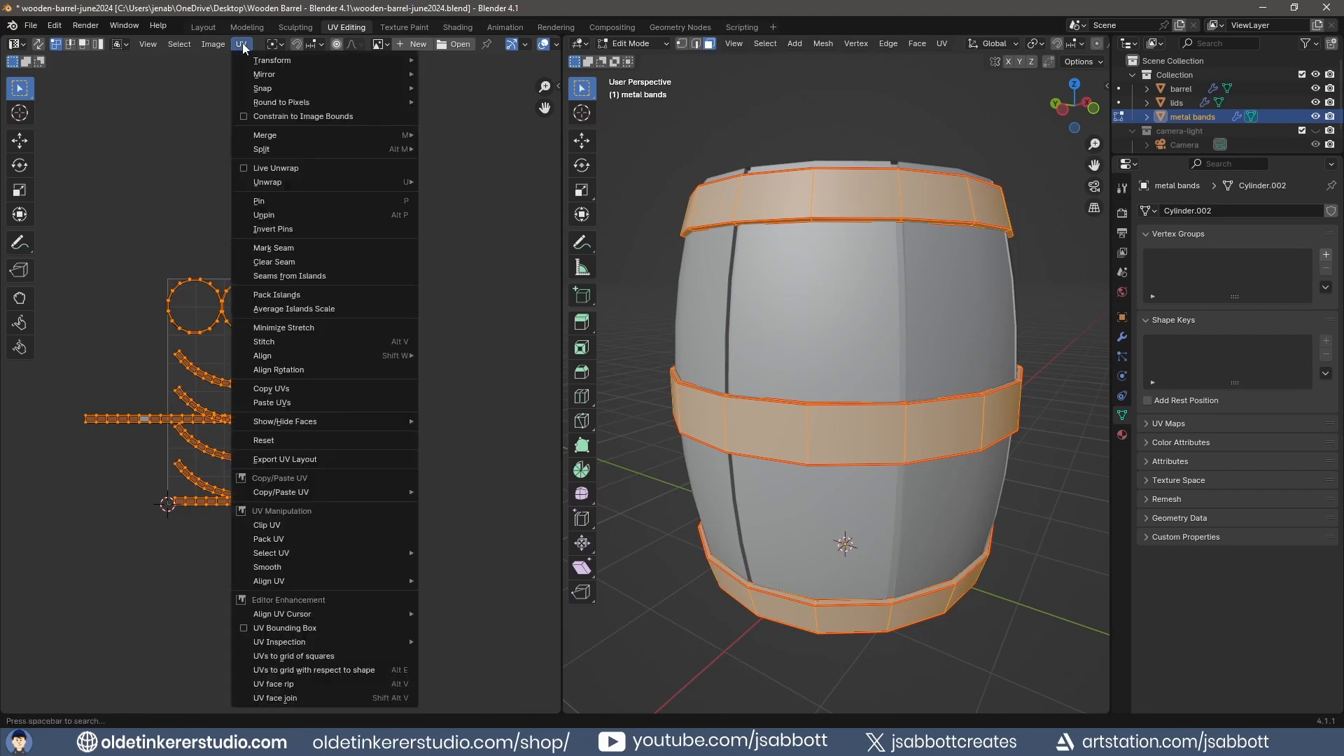
pyautogui.click(300, 294)
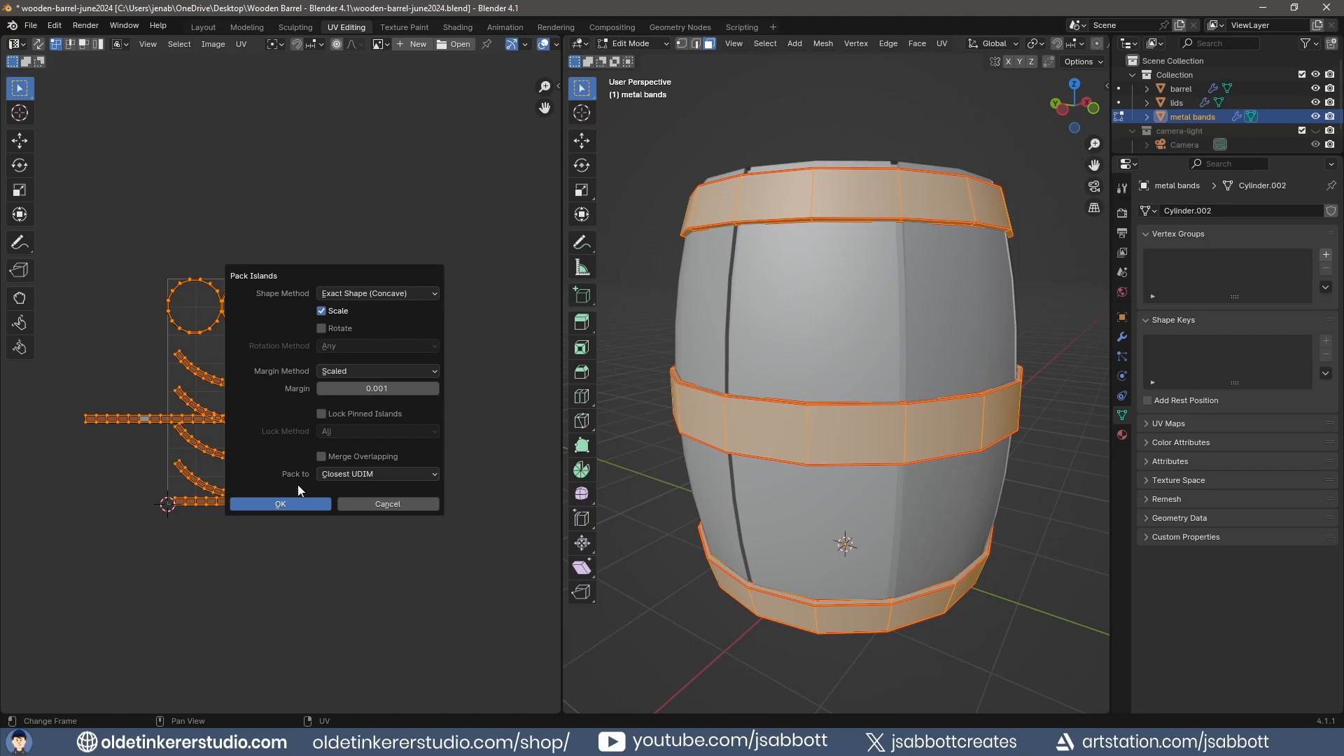
pyautogui.click(280, 503)
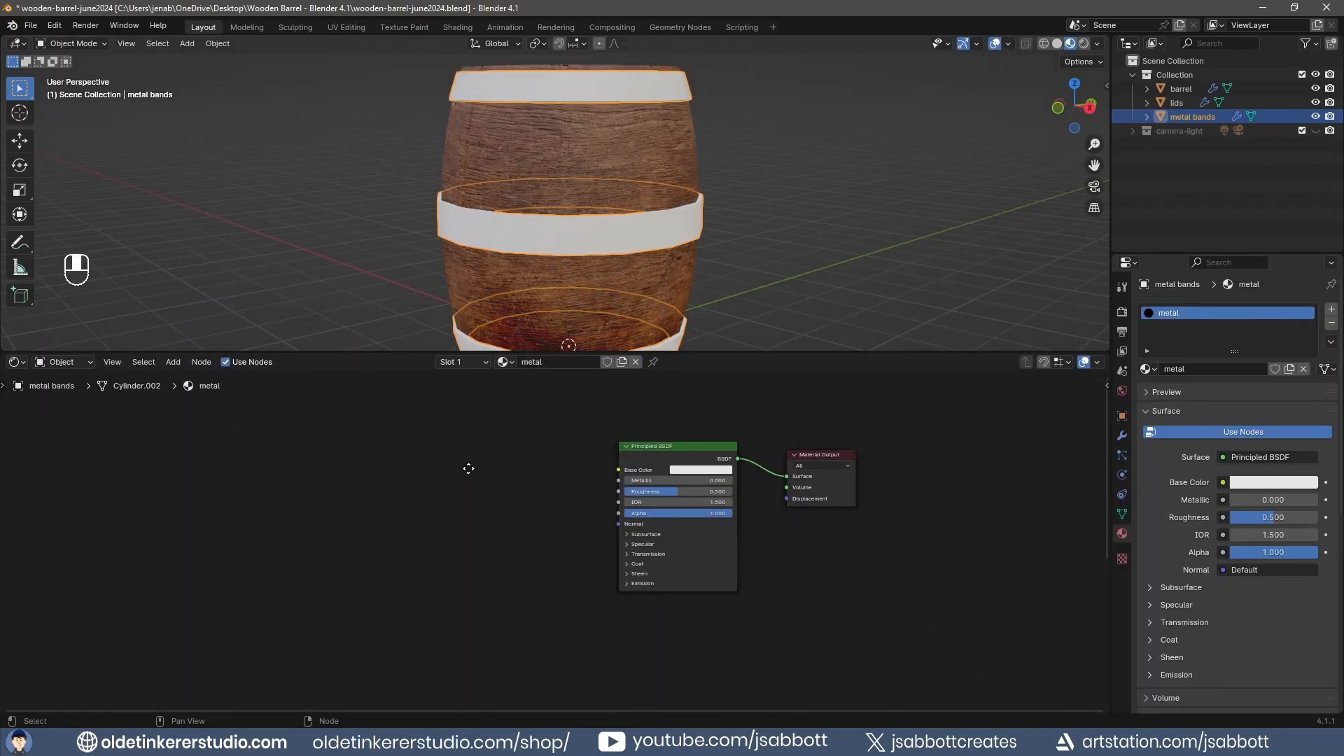
# Run Principled Texture Setup on the metal material's Principled BSDF with the Color, Displacement, Metalness, NormalGL and Roughness maps from the Metal029_2K-JPG folder
pyautogui.moveTo(469, 468); pyautogui.dragTo(543, 510, button='middle')
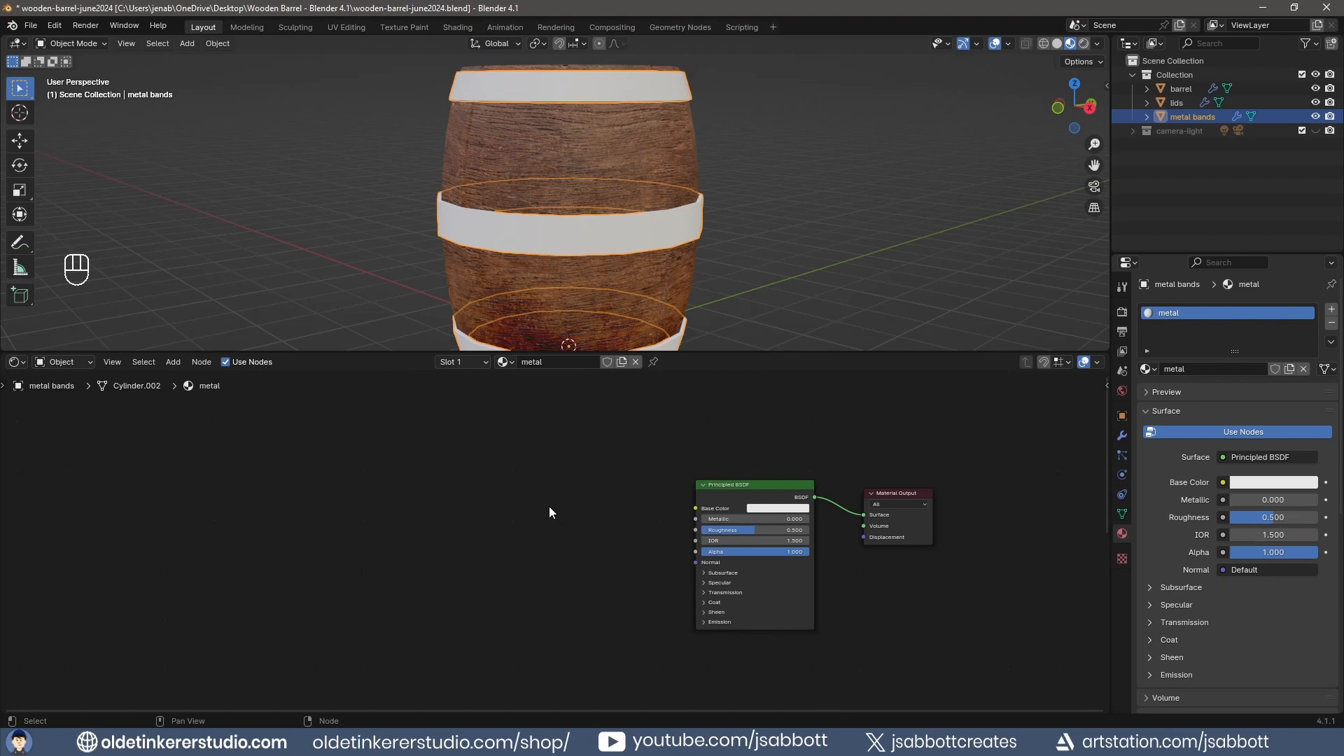
pyautogui.click(753, 492)
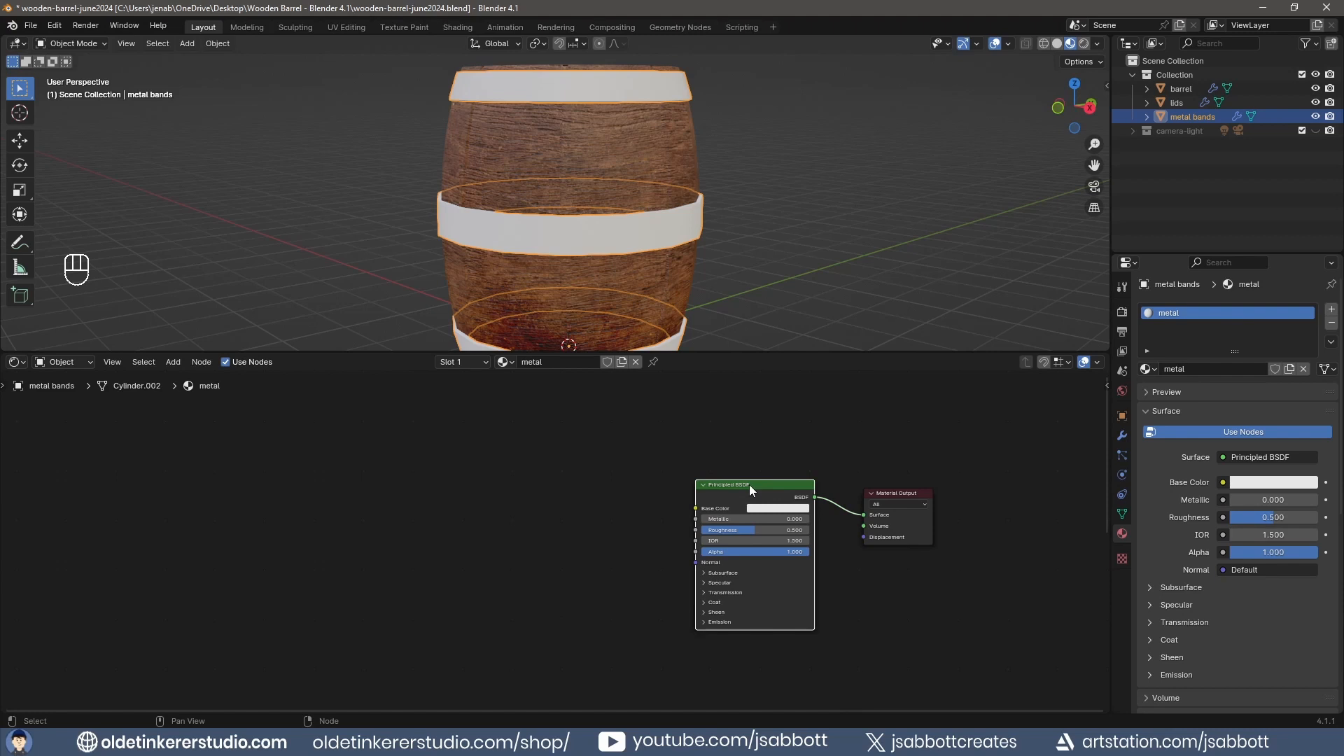
pyautogui.hotkey('shift', 'ctrl')
pyautogui.hotkey('shift', 'ctrl', 't')
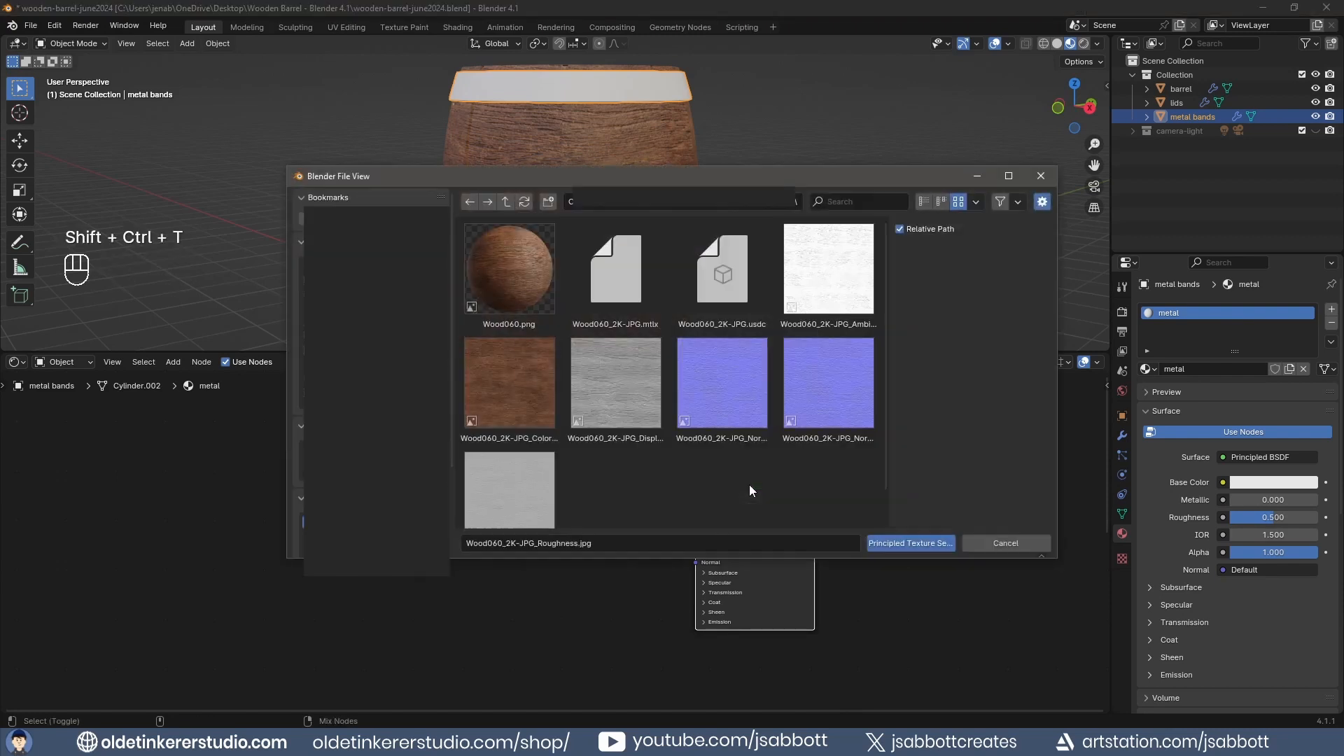
pyautogui.click(505, 202)
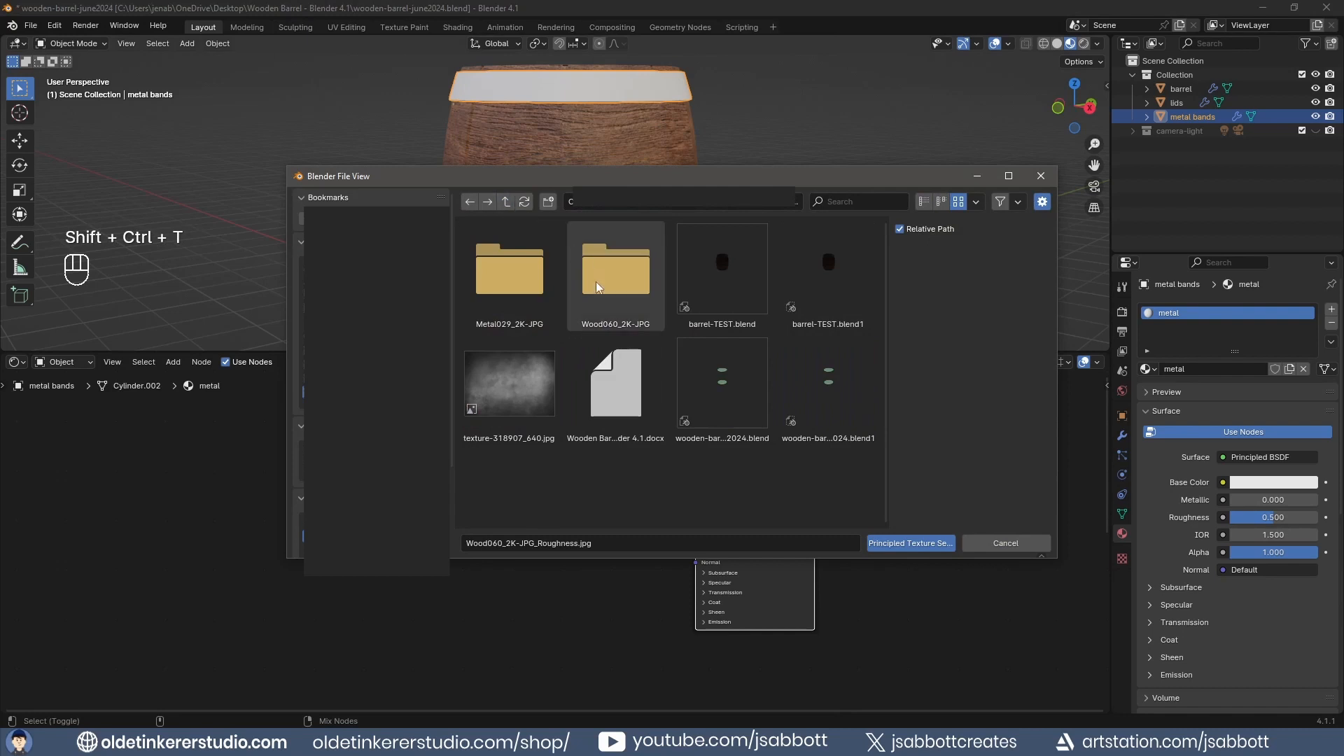
pyautogui.doubleClick(540, 312)
pyautogui.click(828, 276)
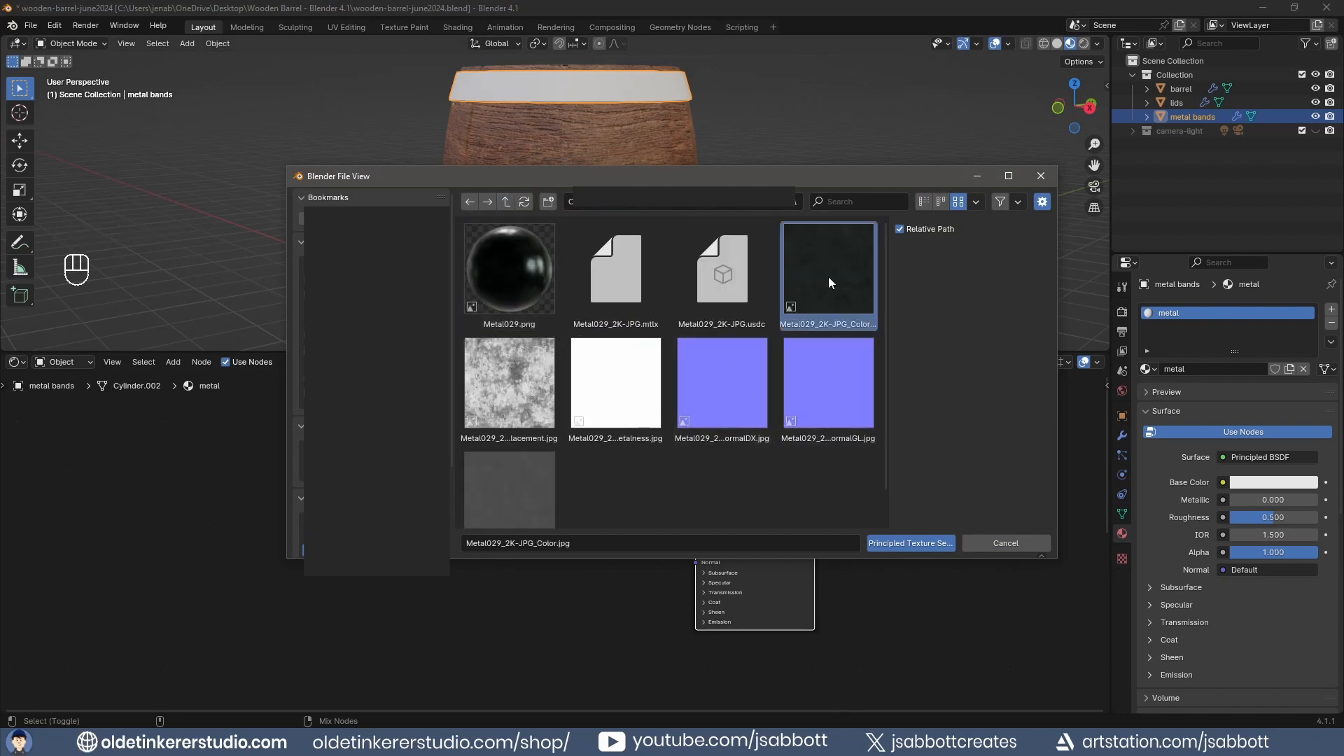
pyautogui.keyDown('shift'); pyautogui.click(525, 396); pyautogui.keyUp('shift')
pyautogui.keyDown('shift'); pyautogui.click(858, 404); pyautogui.keyUp('shift')
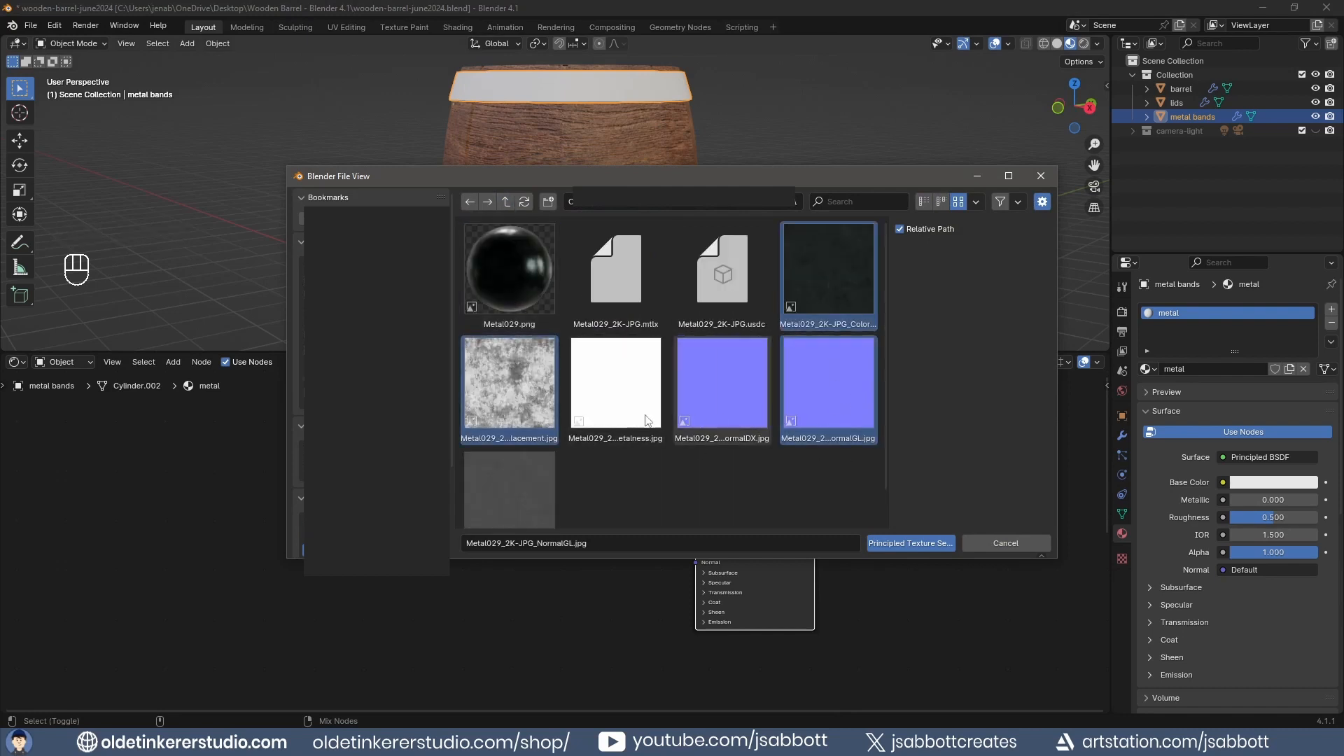
pyautogui.keyDown('shift'); pyautogui.click(616, 392); pyautogui.keyUp('shift')
pyautogui.keyDown('shift'); pyautogui.click(523, 468); pyautogui.keyUp('shift')
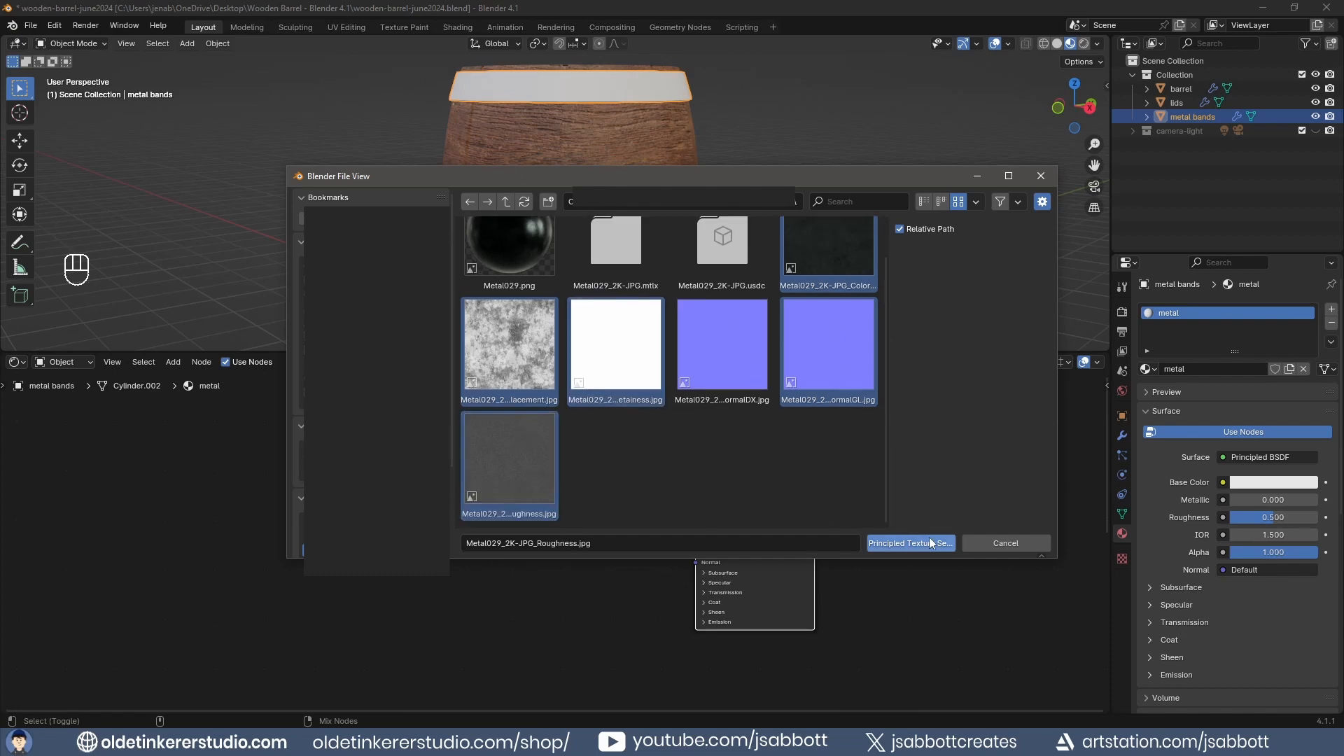
pyautogui.click(917, 543)
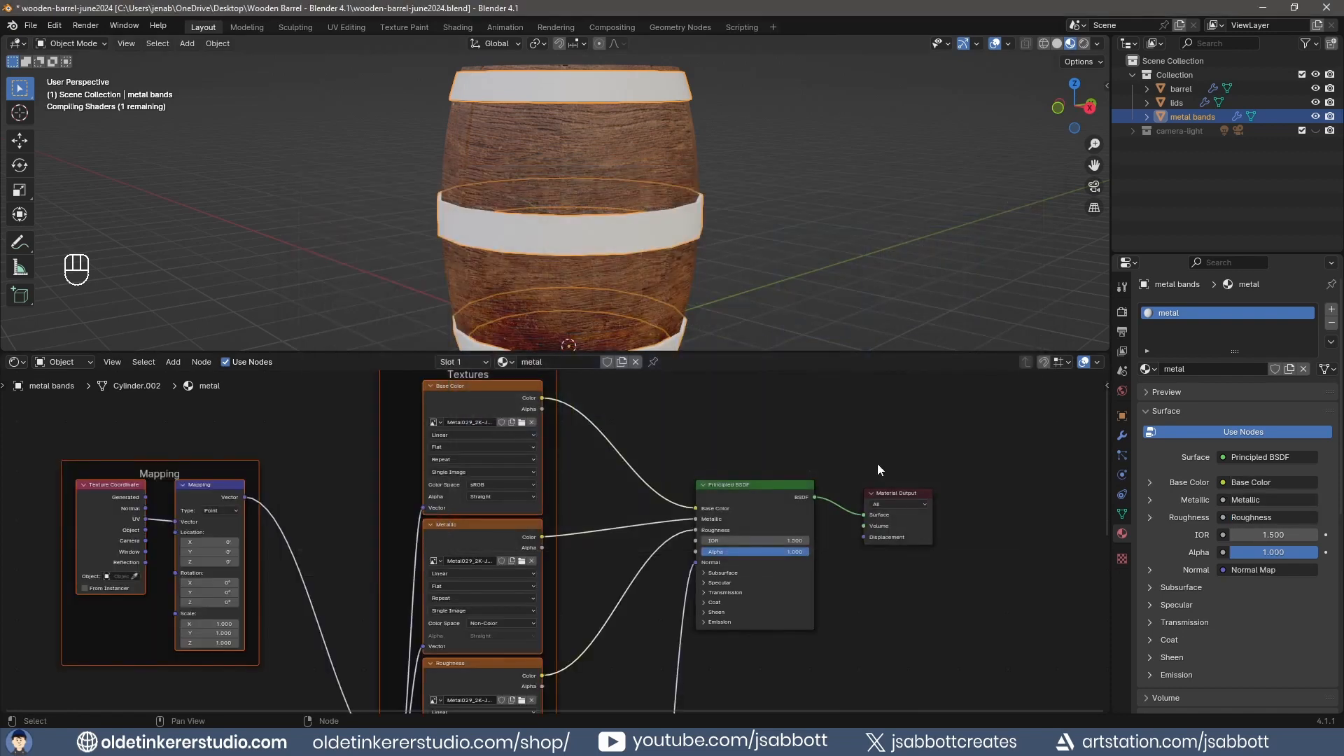
# Set the metal material's Mapping scale to 2 on X, Y and Z and view the textured bands on the barrel
pyautogui.scroll(3, 612, 309)
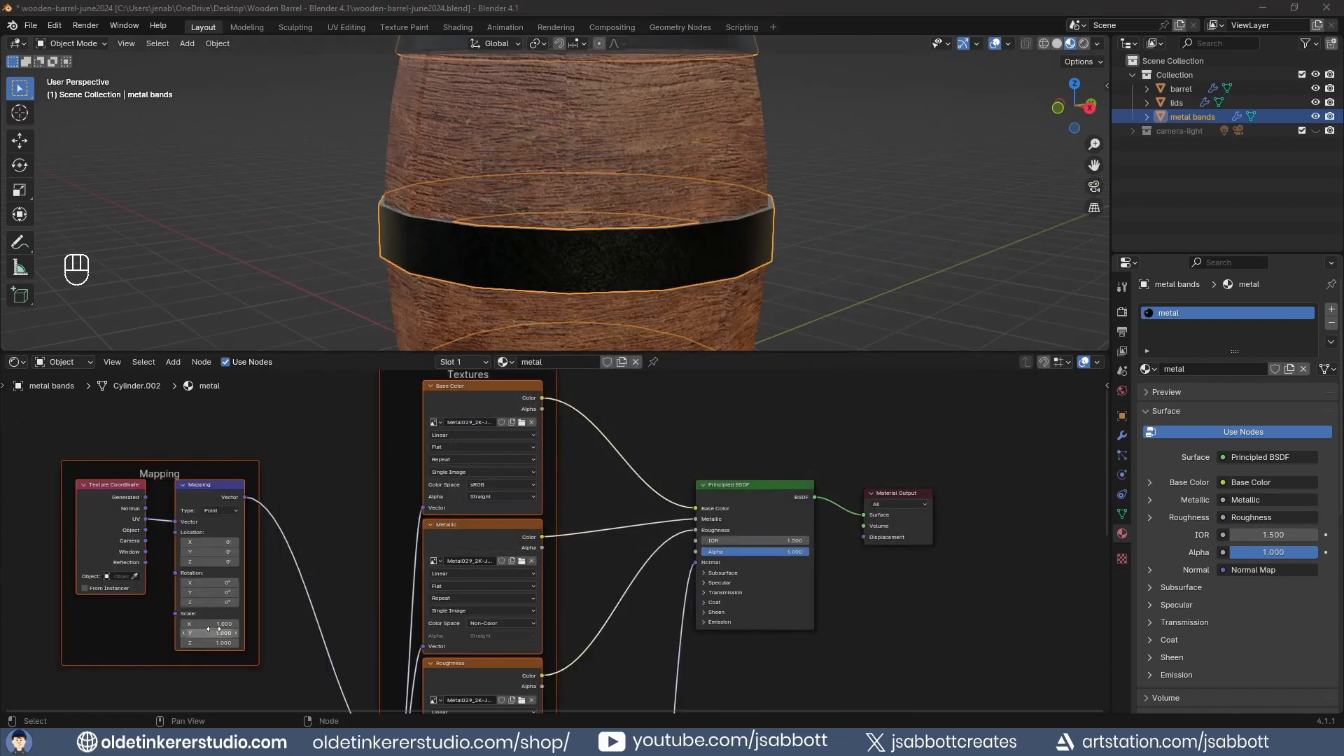
pyautogui.moveTo(210, 623); pyautogui.dragTo(210, 642)
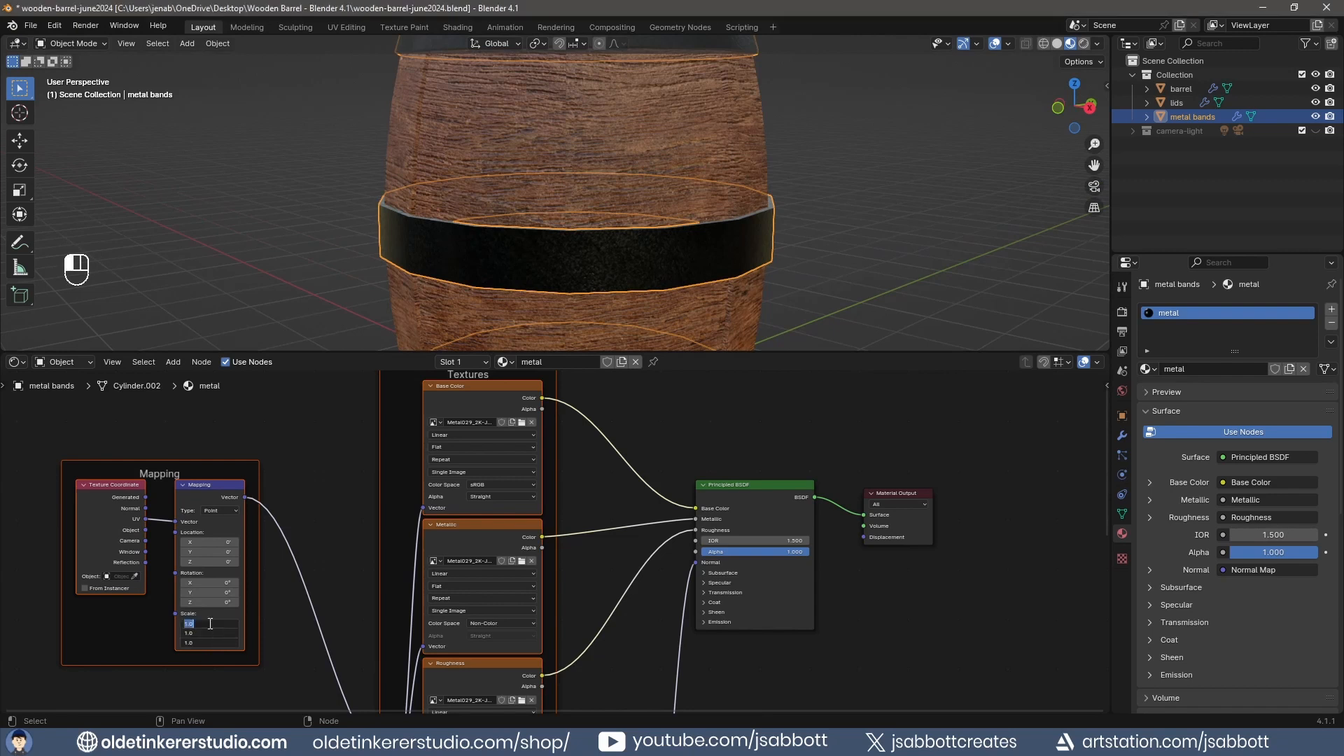
pyautogui.write('2')
pyautogui.press('Return')
pyautogui.scroll(-4, 825, 217)
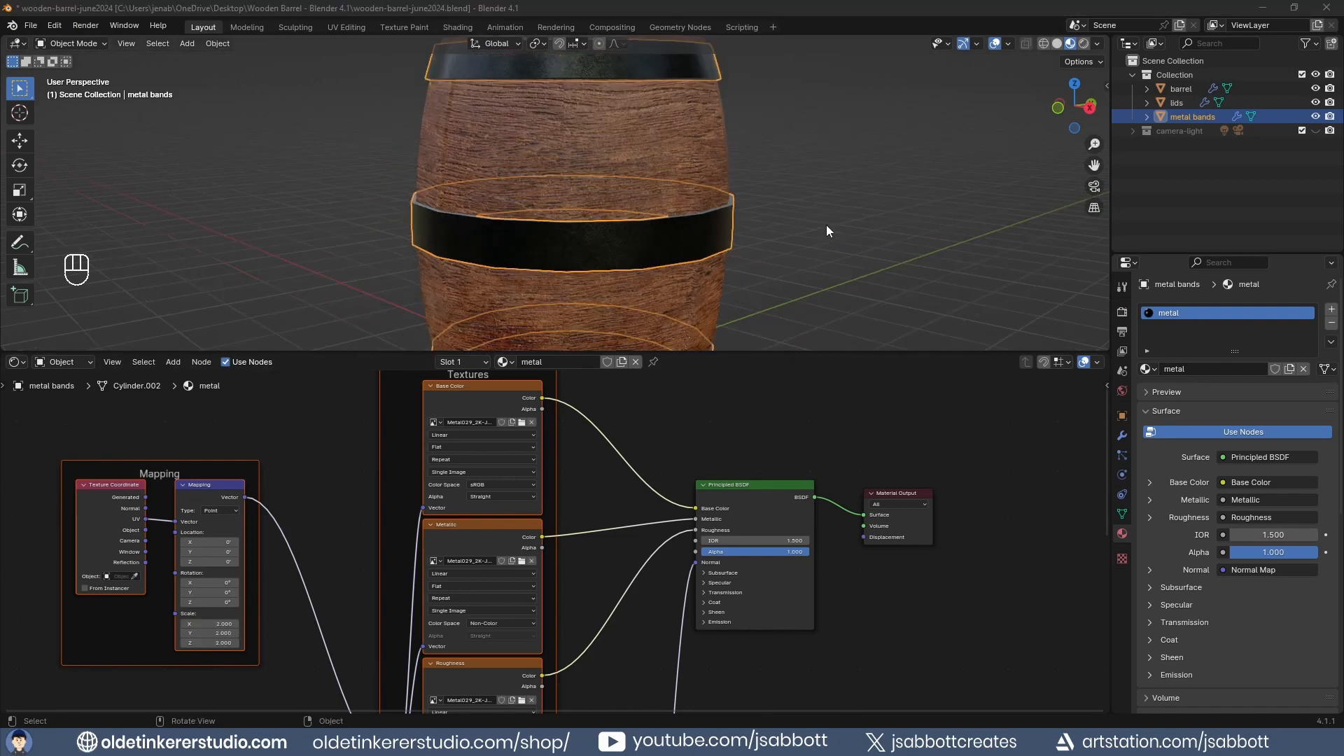
pyautogui.click(791, 235)
pyautogui.moveTo(790, 179); pyautogui.dragTo(658, 221, button='middle')
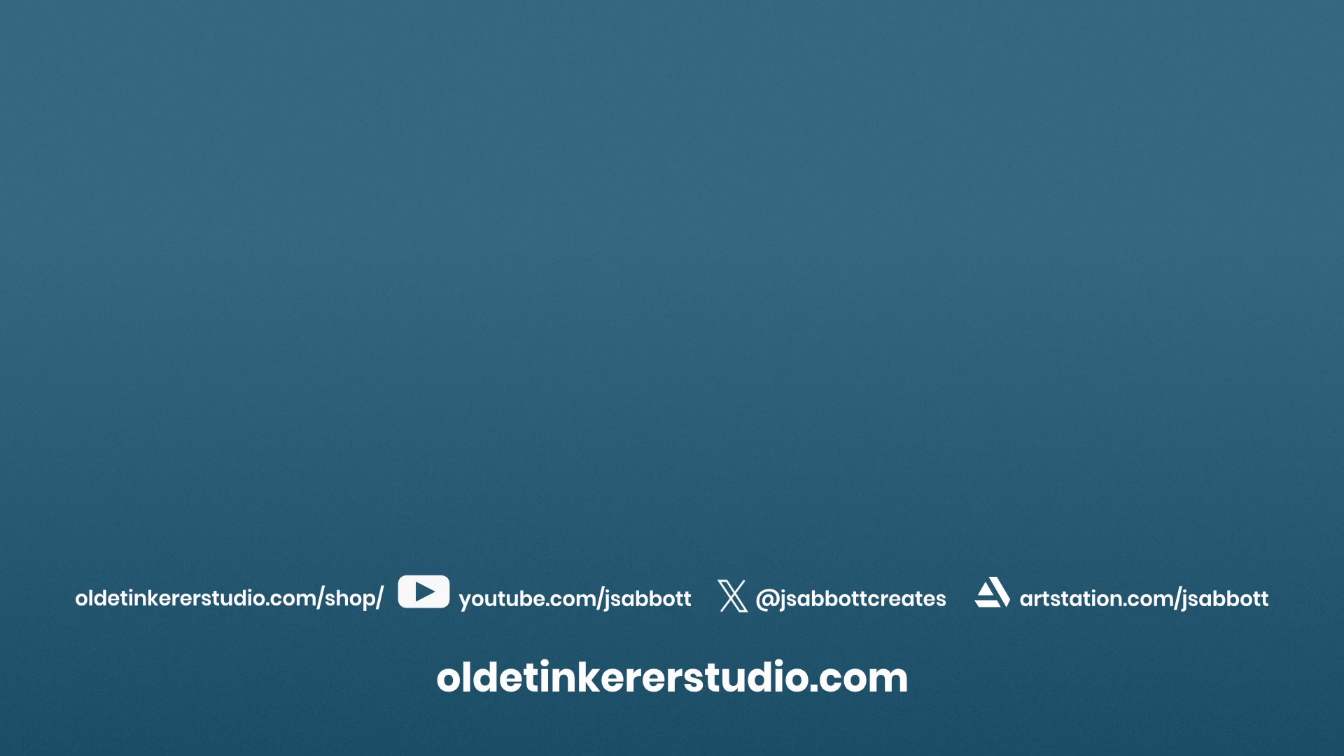